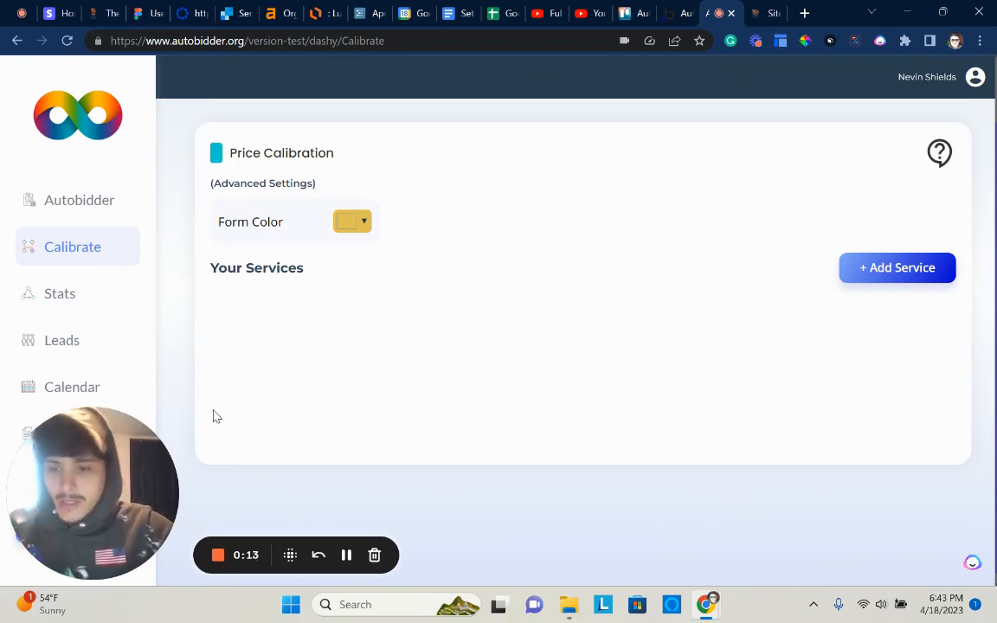
- Add a House Washing service with the home icon
scroll(381, 395, "up", 1)
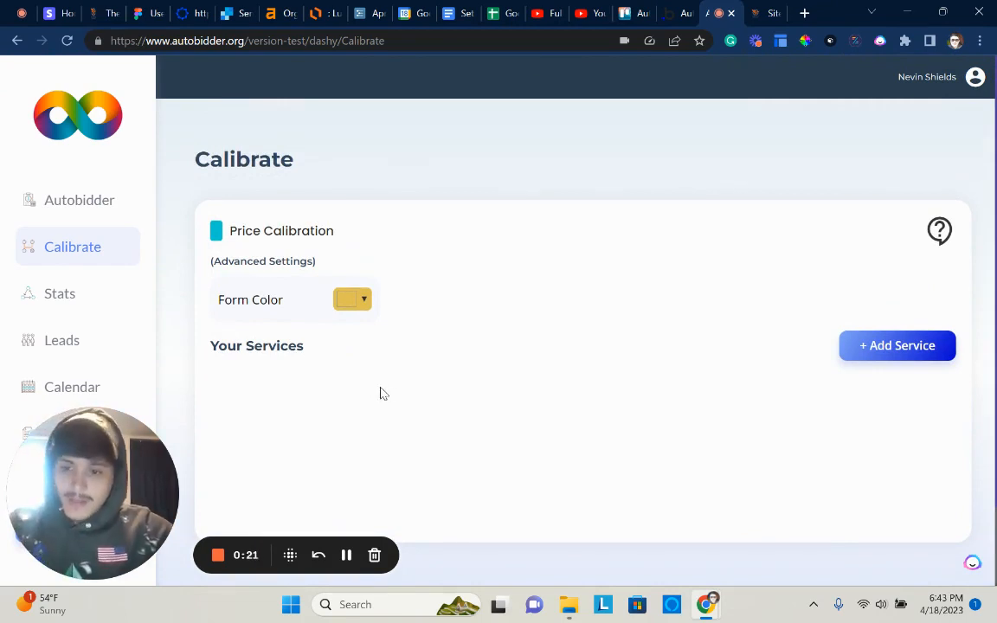
scroll(397, 342, "down", 1)
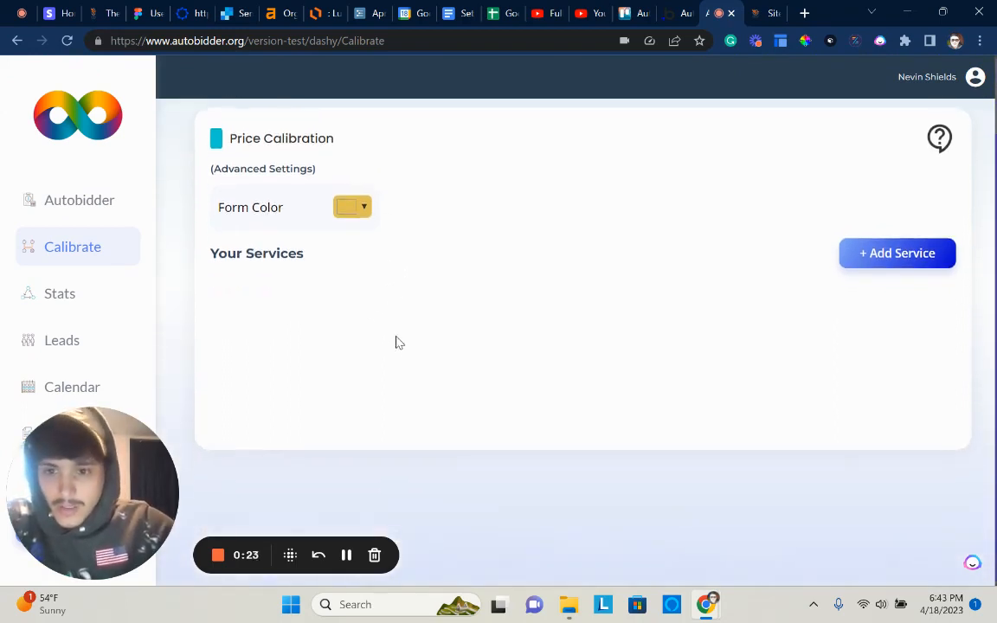
scroll(416, 338, "up", 1)
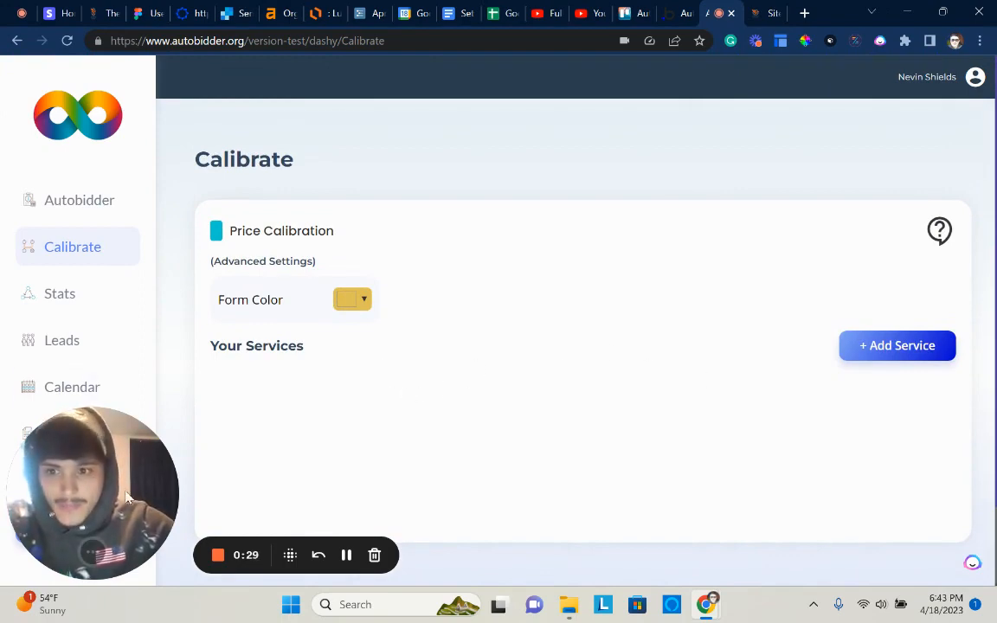
left_click_drag(125, 498, 955, 534)
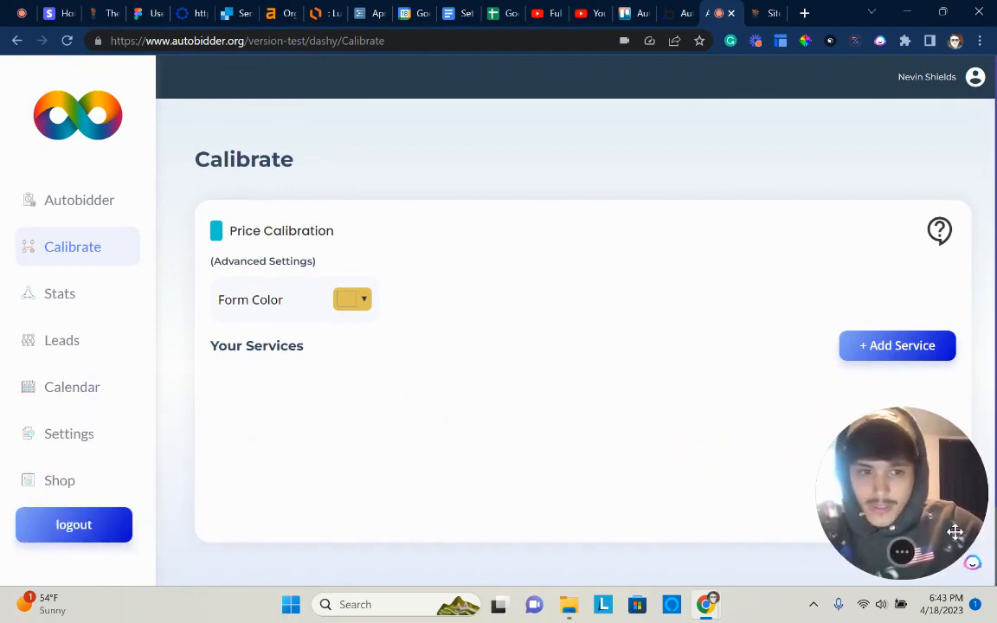
left_click(878, 348)
left_click(327, 239)
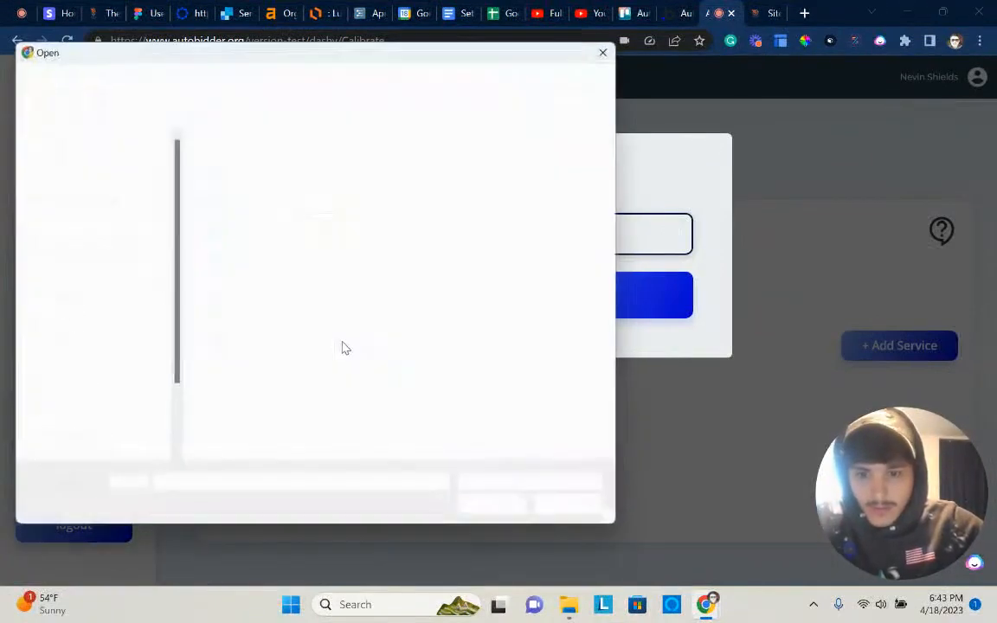
double_click(316, 361)
left_click(425, 236)
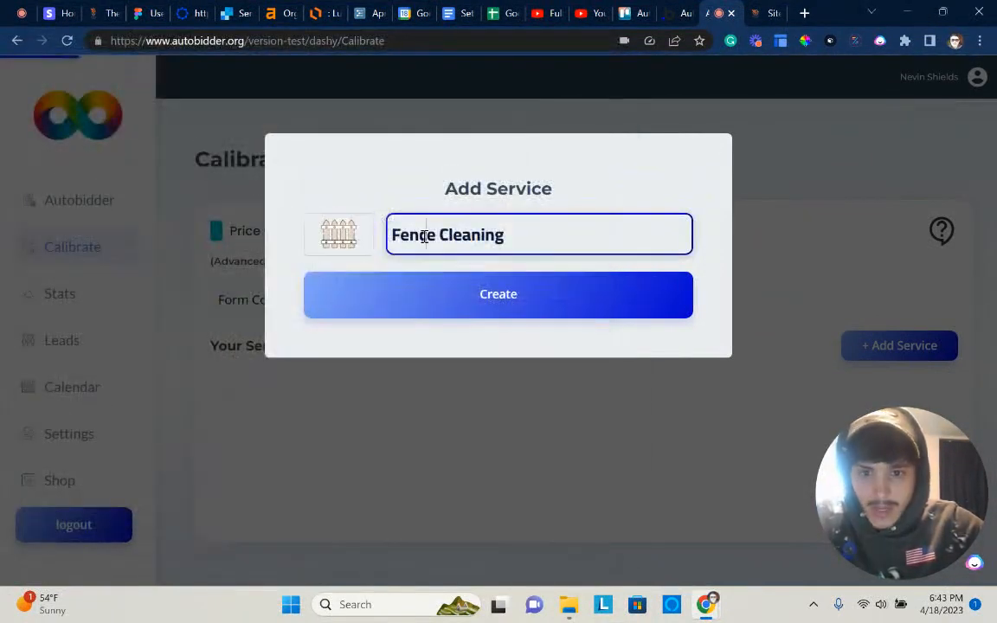
key("ctrl+a")
type("House Washi")
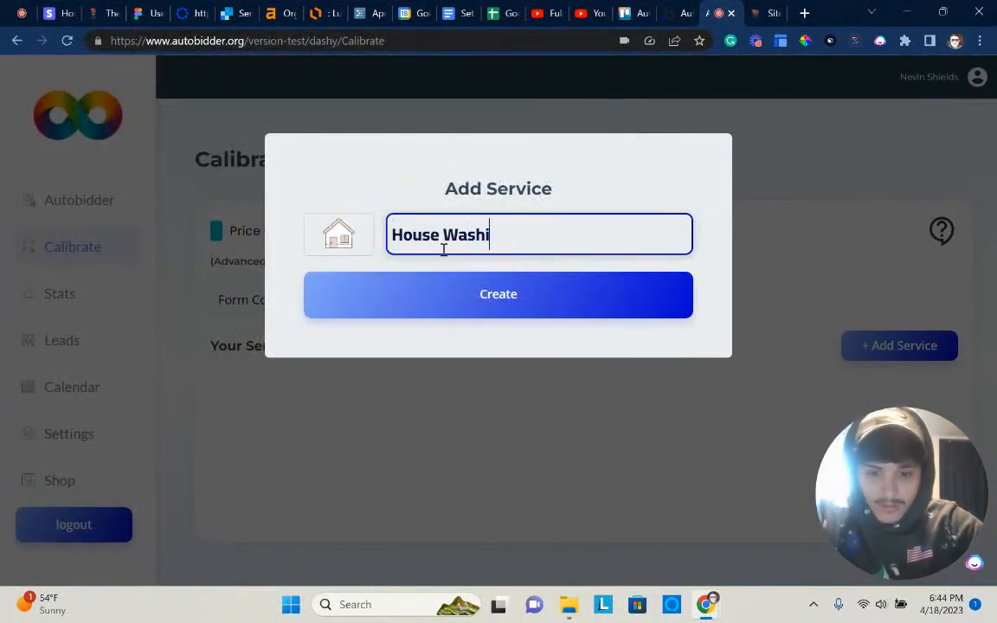
type("ng")
key("Return")
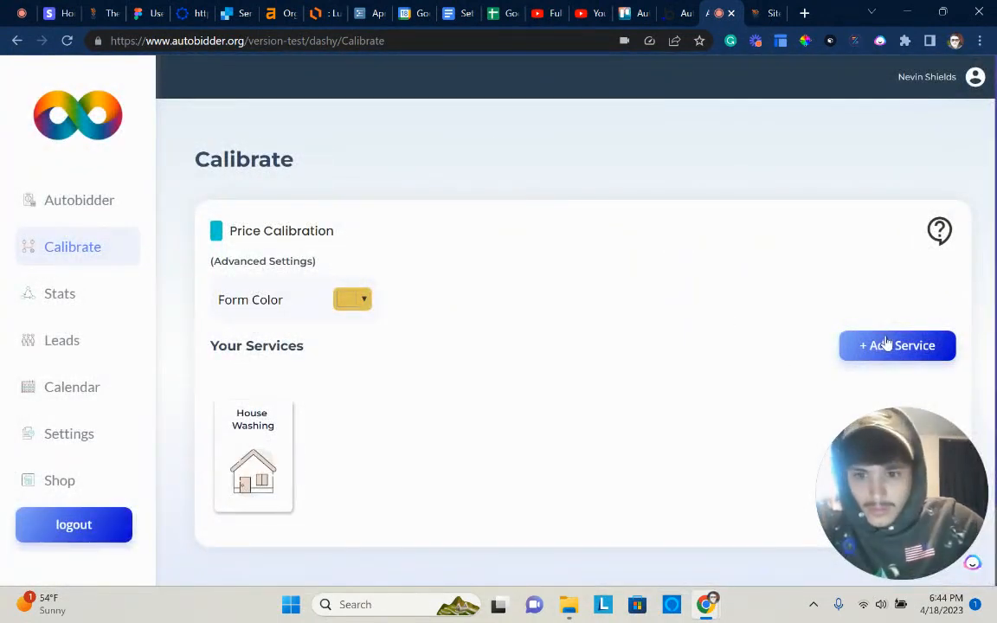
- Add a Roof Washing service with the Medium-steep roof icon
left_click(886, 344)
double_click(416, 236)
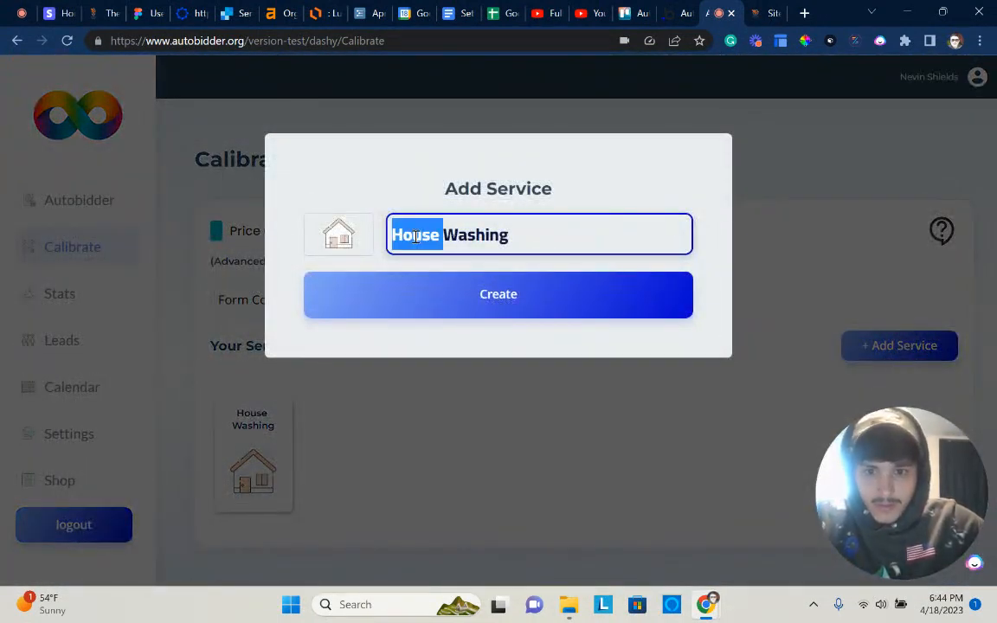
type("Roof")
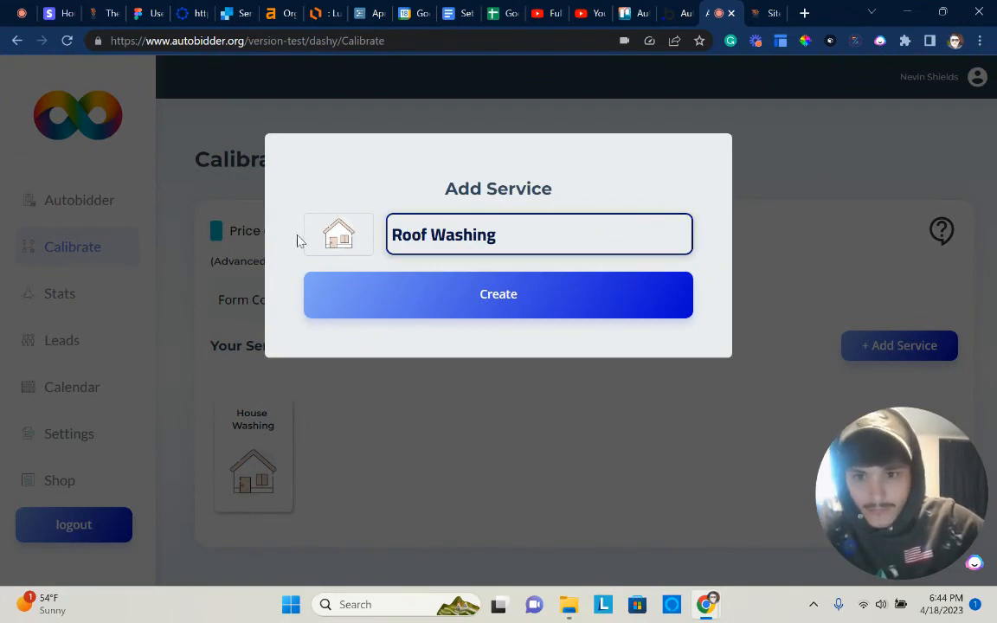
left_click(365, 232)
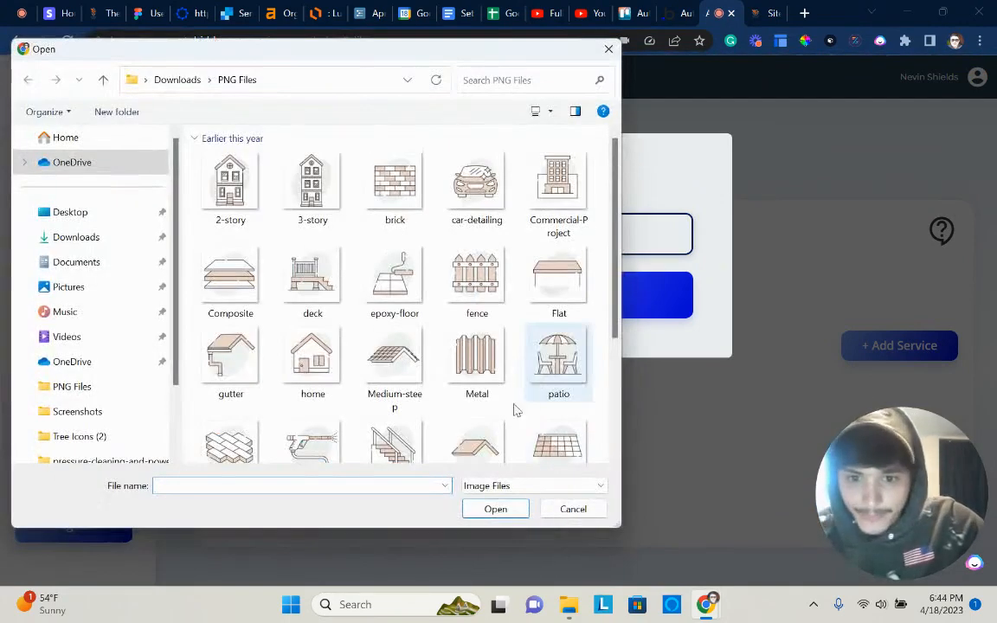
double_click(399, 374)
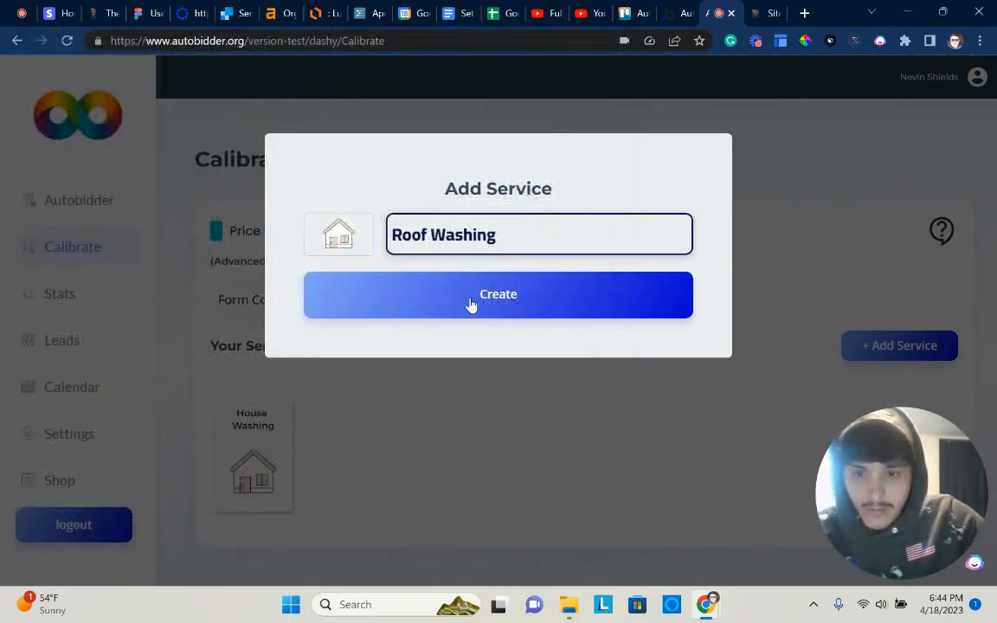
left_click(462, 309)
- In House Washing, start a Height parameter with Multiply pricing, also applied to Roof Washing
scroll(432, 424, "down", 1)
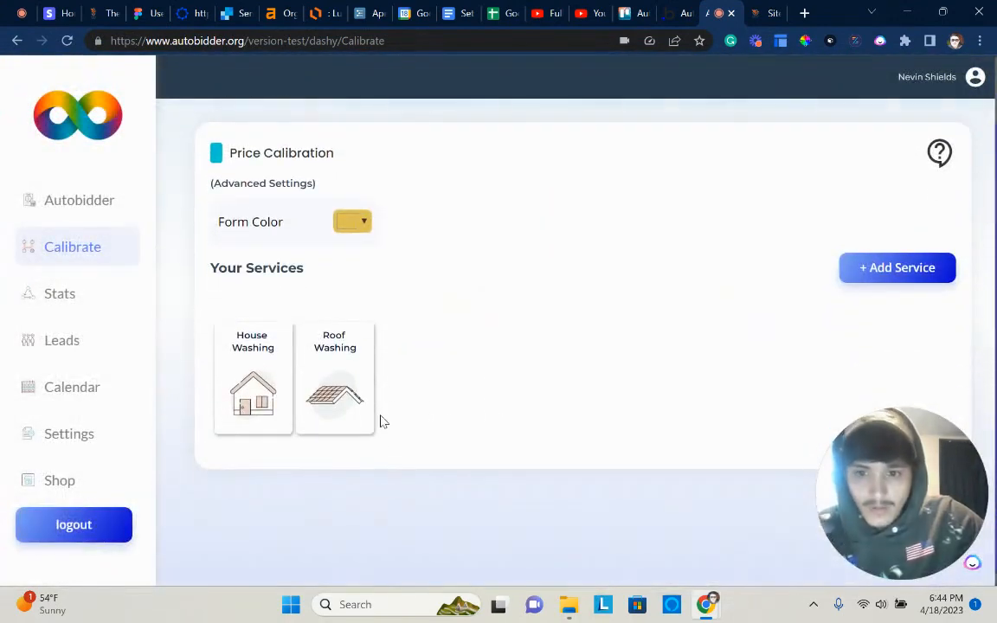
scroll(346, 398, "up", 1)
scroll(273, 412, "down", 1)
scroll(255, 409, "up", 1)
scroll(248, 407, "down", 1)
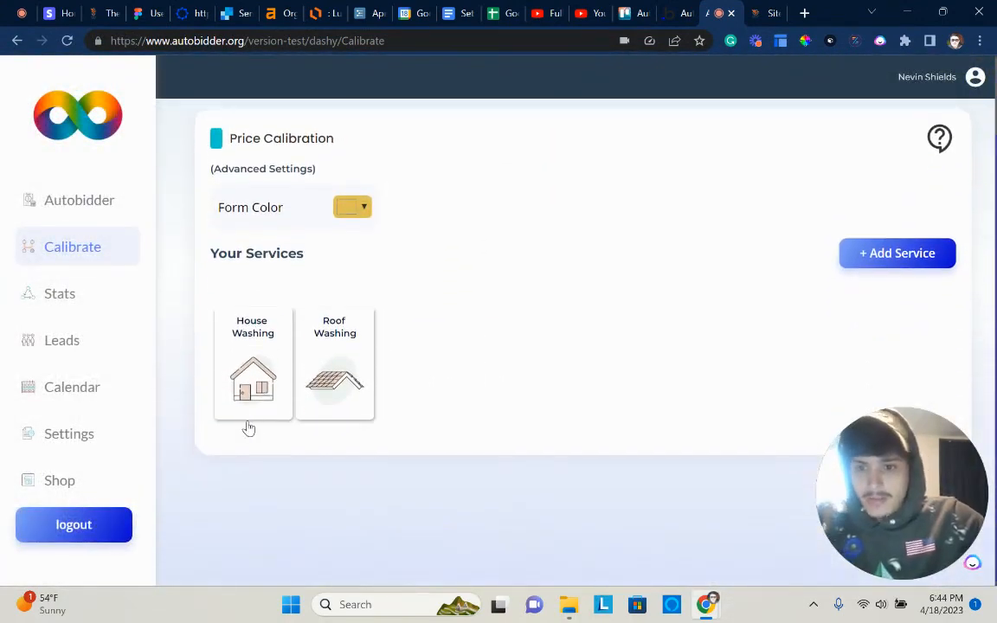
left_click(260, 363)
scroll(416, 336, "down", 4)
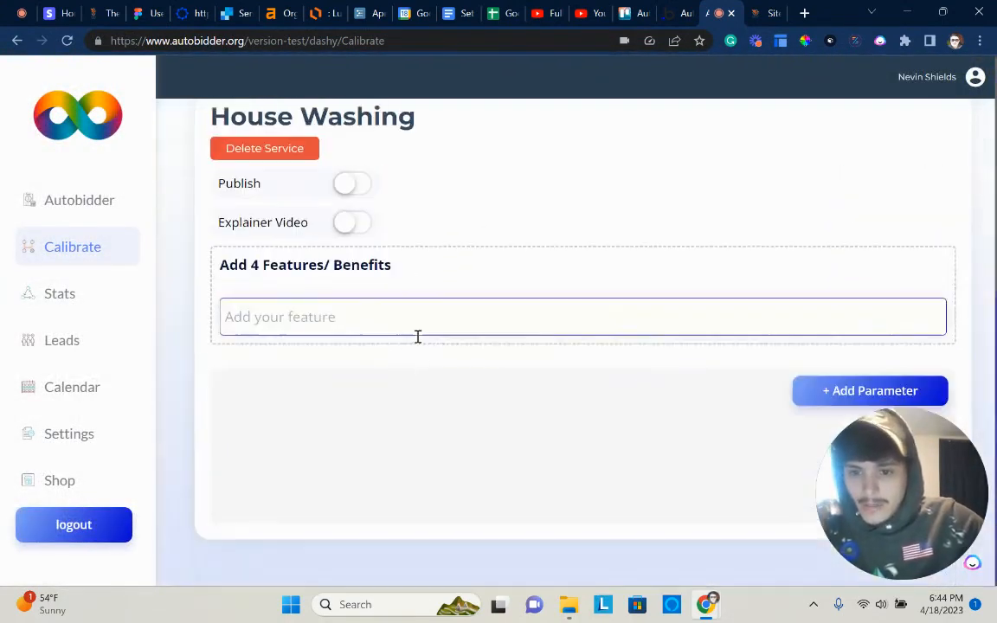
left_click(834, 391)
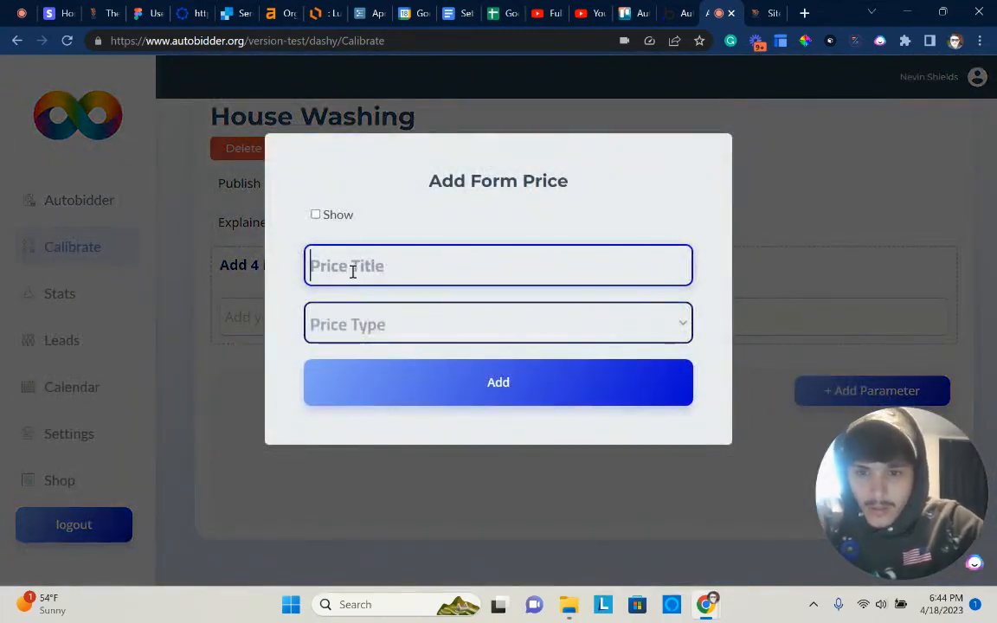
type("Heigh")
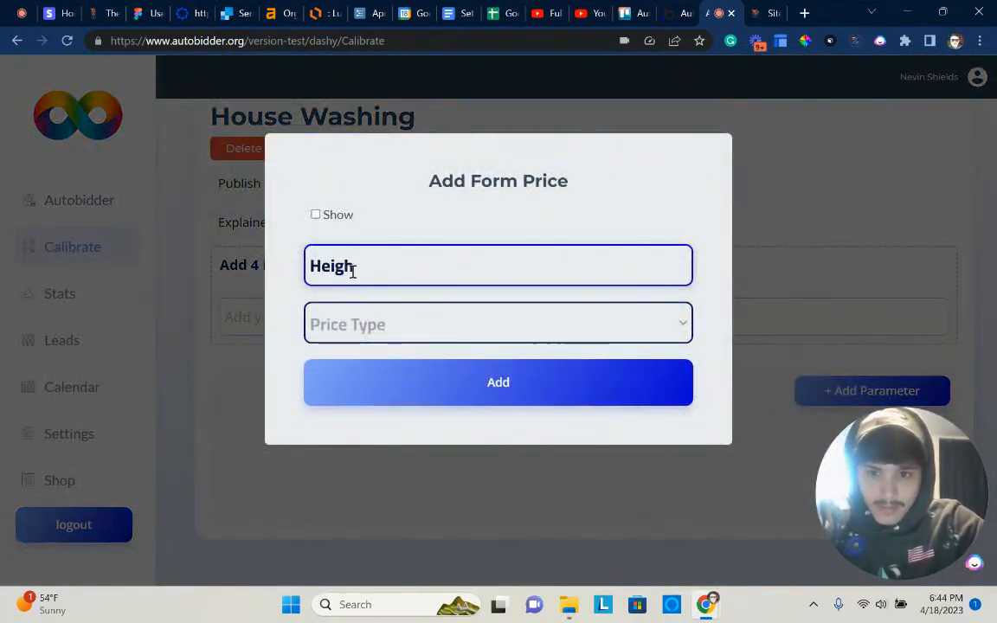
type("t")
left_click(394, 320)
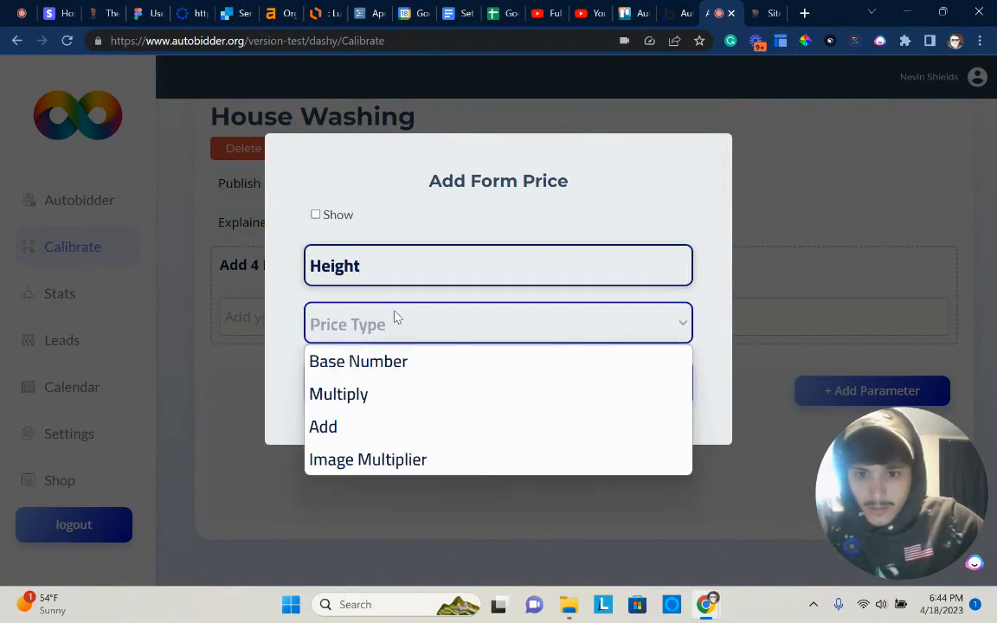
left_click(385, 400)
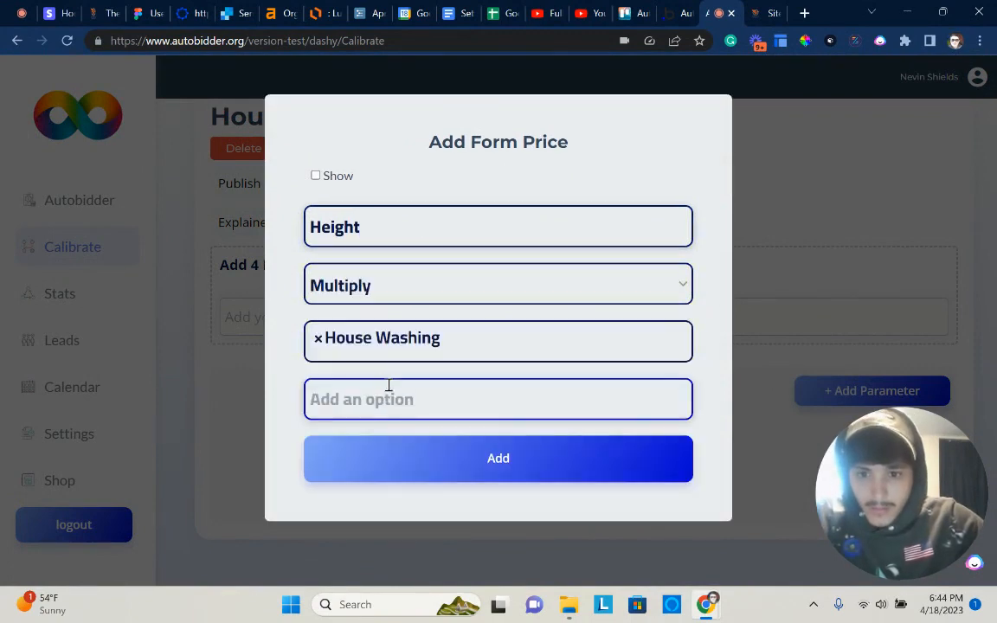
left_click(470, 350)
left_click(409, 400)
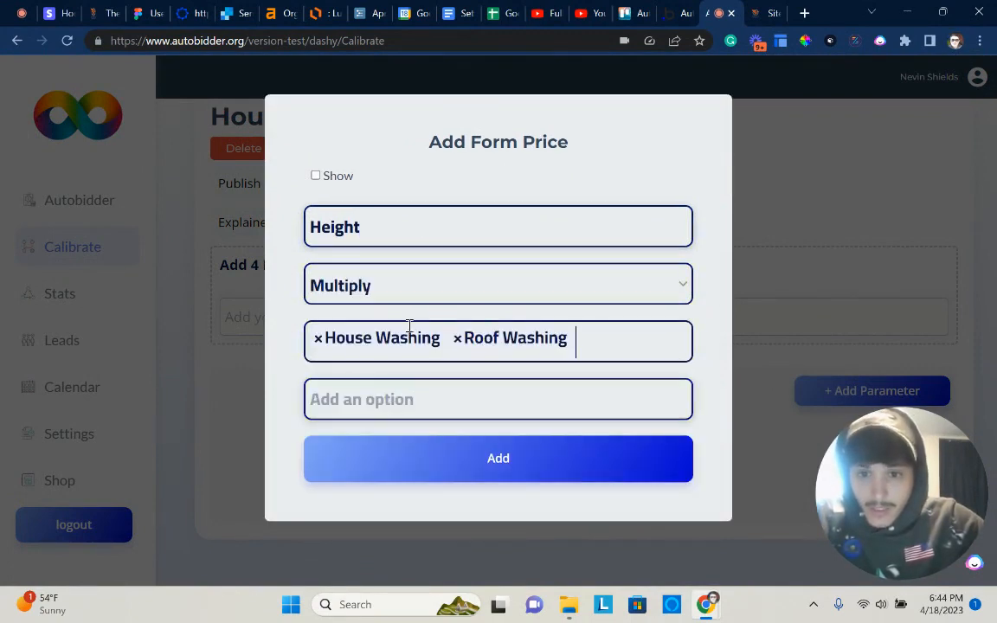
- Give Height the options 1 Story, 2 Story and 3 Story, and save it
left_click(344, 399)
type("1 Story")
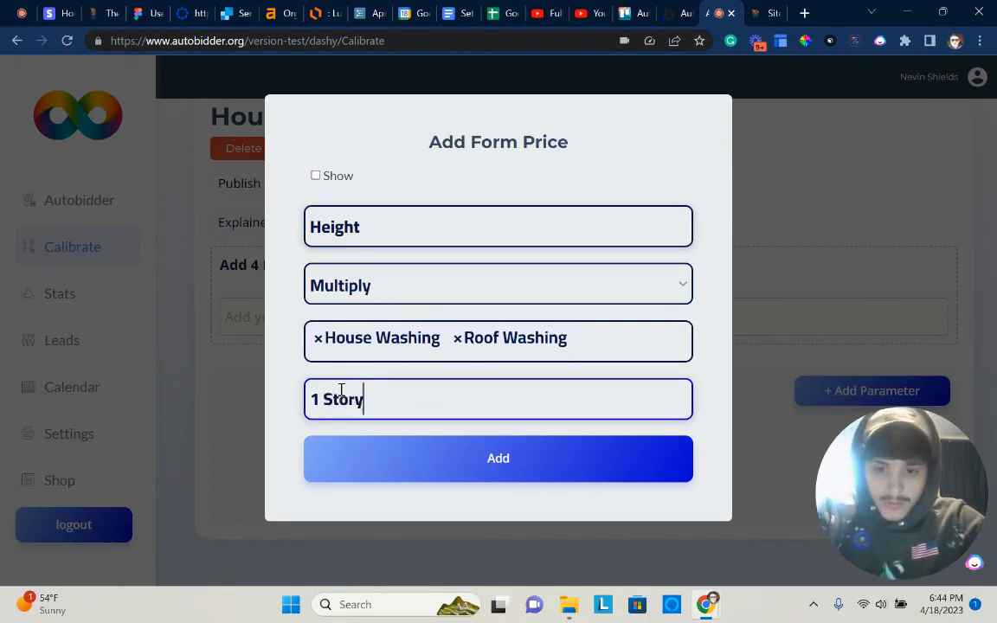
key("Return")
type("2 Story")
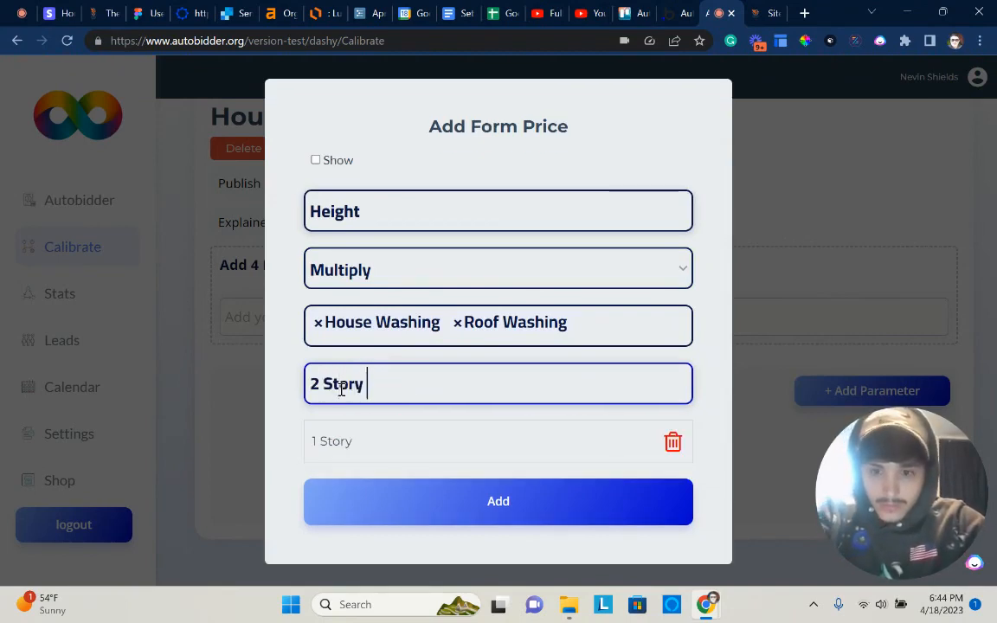
key("Return")
type("3 Story")
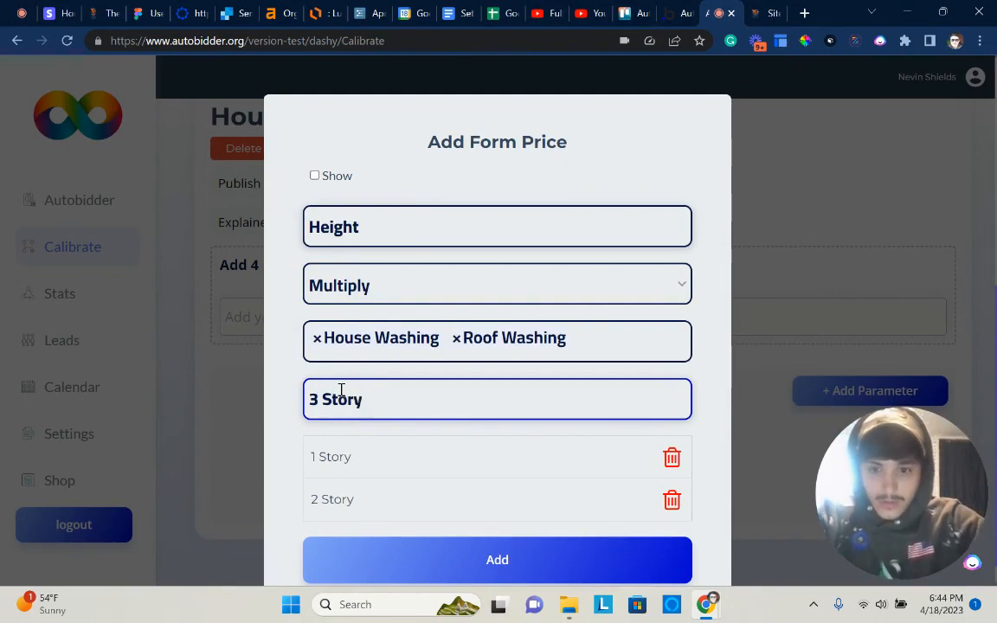
key("Return")
scroll(368, 364, "down", 2)
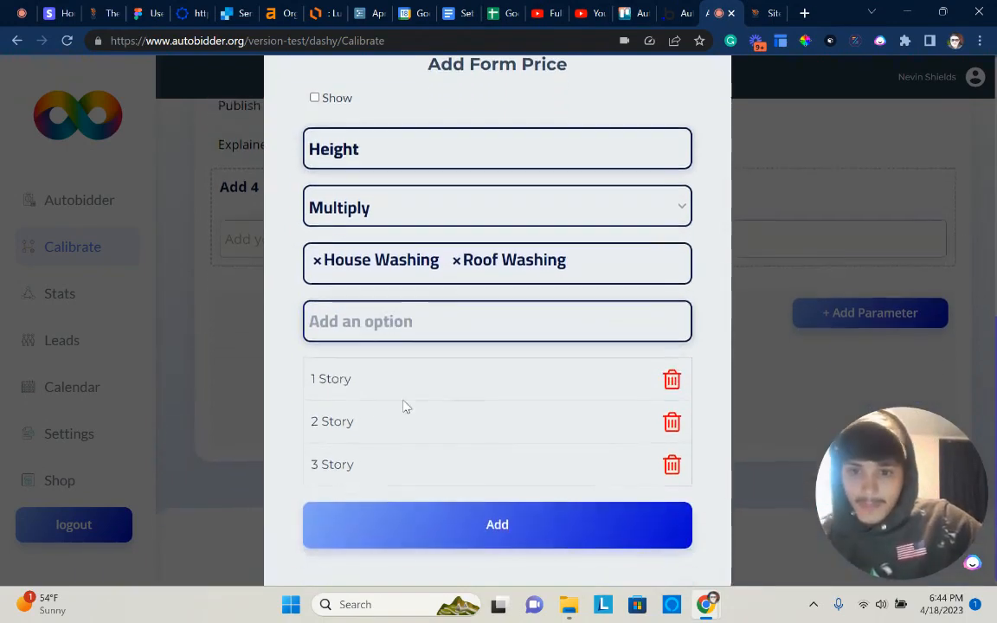
left_click(436, 516)
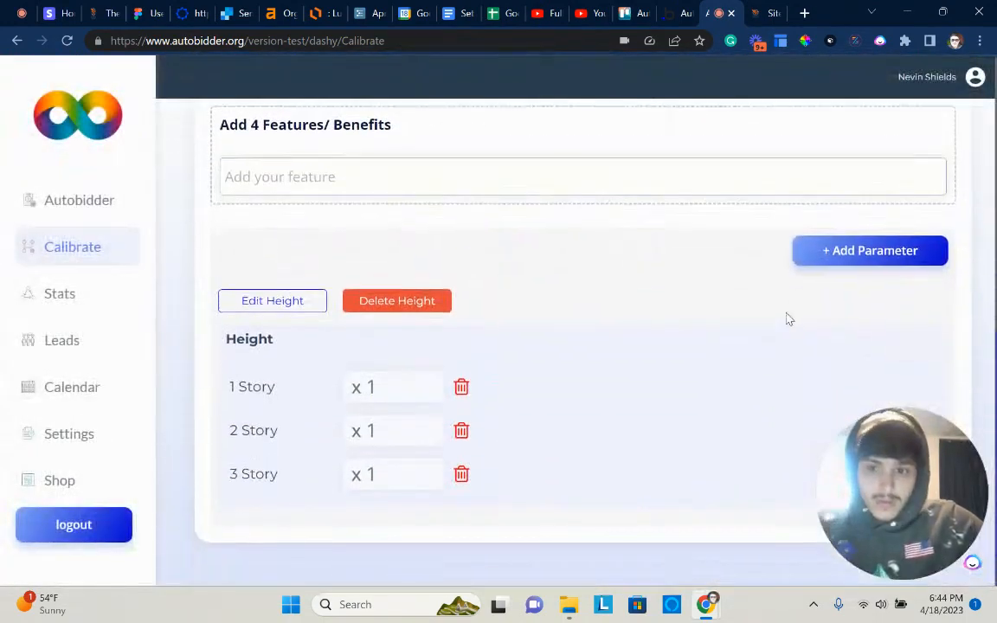
left_click(842, 246)
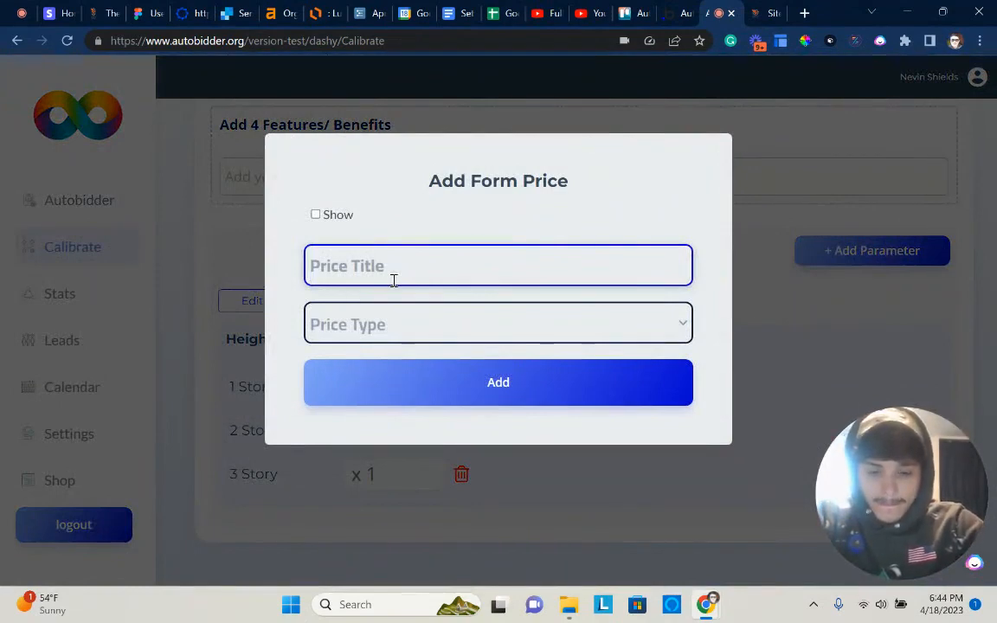
- Save an SQFT parameter with Base Number pricing, also applied to Roof Washing
type("SQFT")
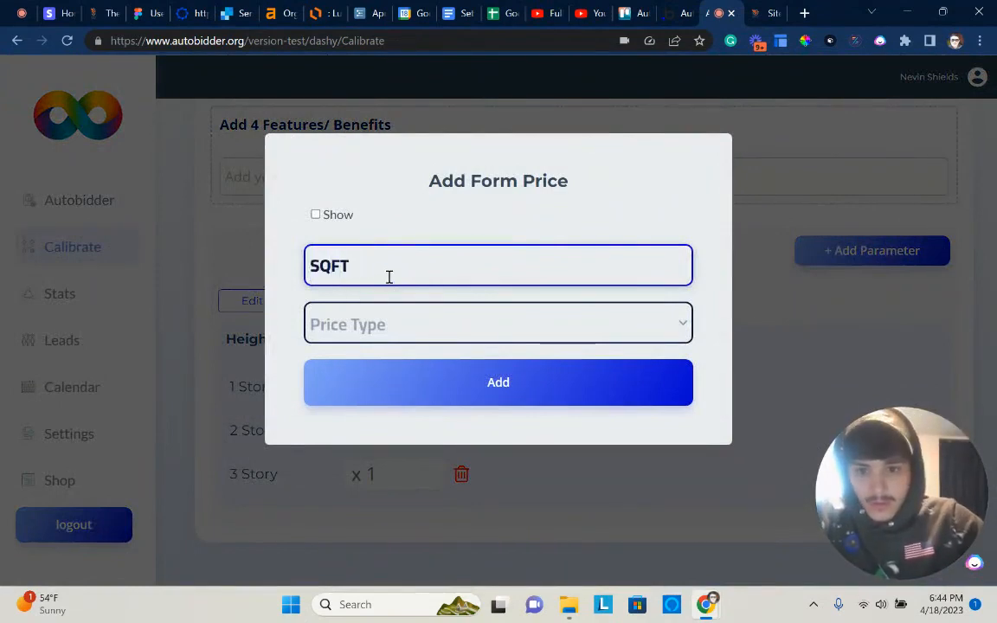
left_click(379, 325)
left_click(381, 358)
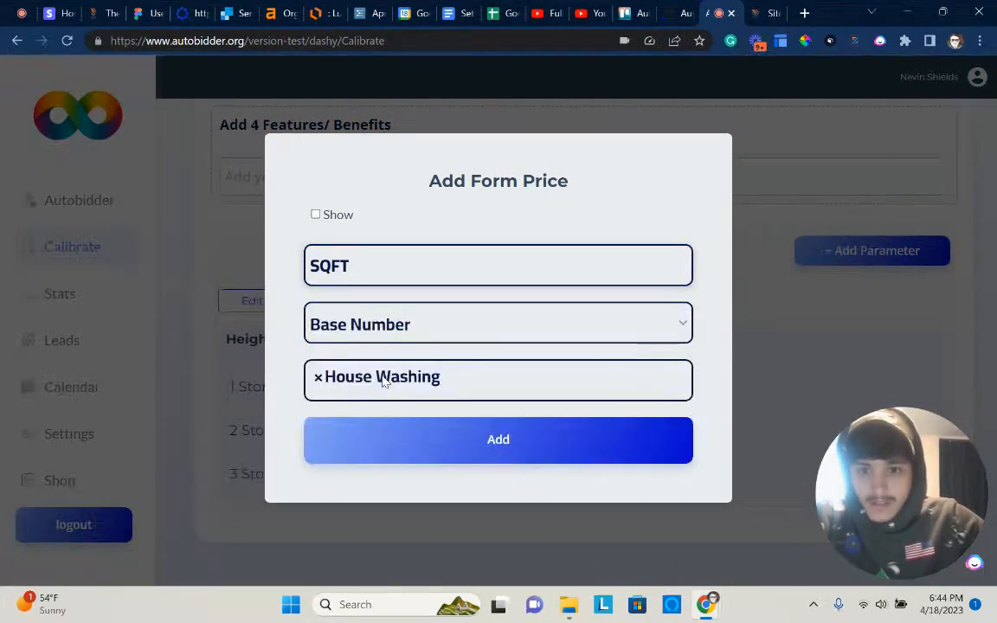
left_click(467, 386)
left_click(444, 439)
left_click(445, 454)
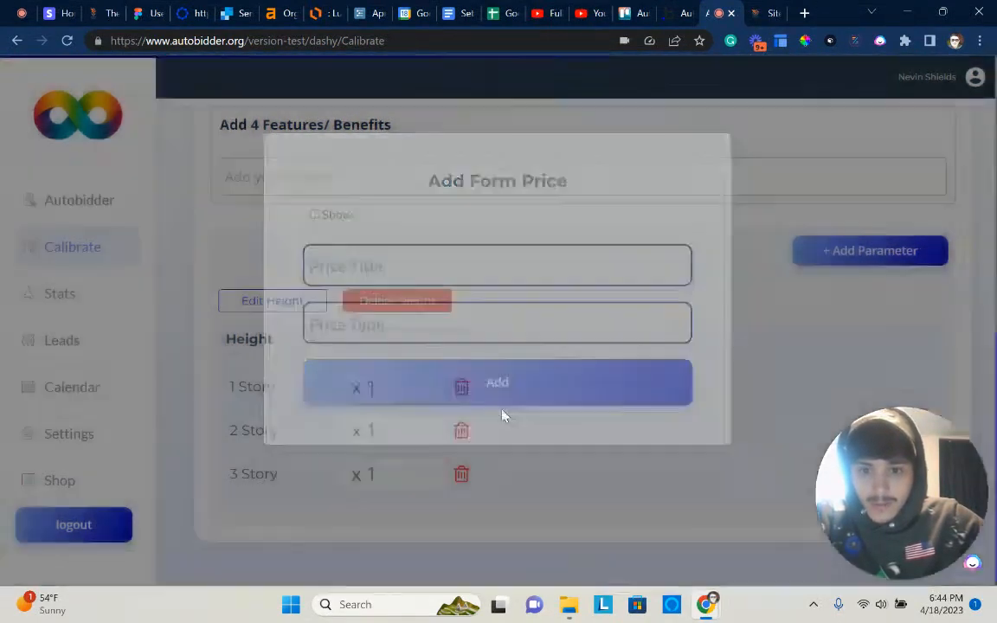
scroll(506, 416, "down", 1)
scroll(799, 357, "up", 1)
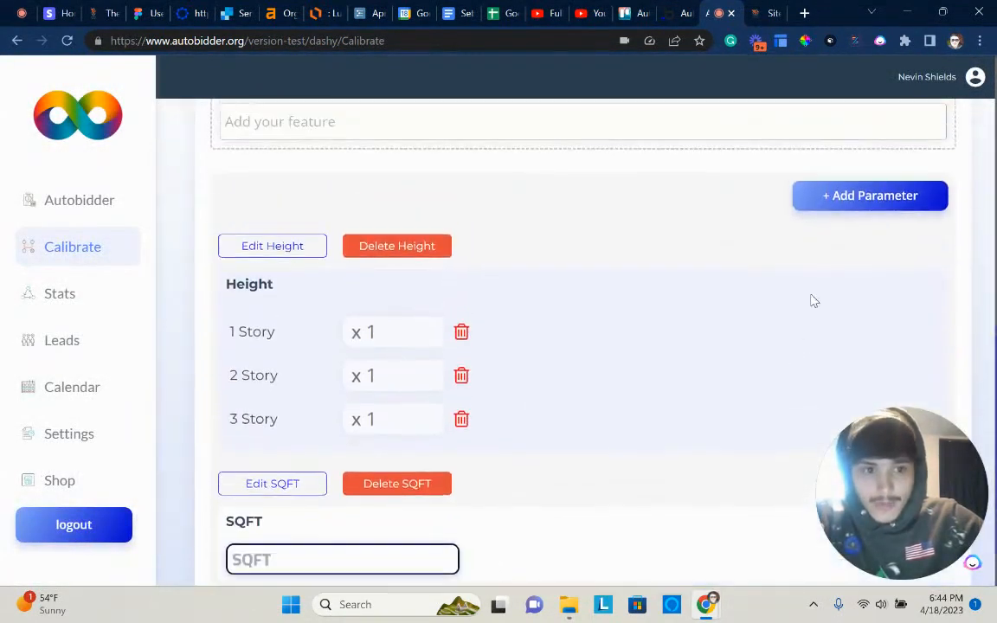
- Start a Siding Material parameter with Multiply pricing
left_click(855, 197)
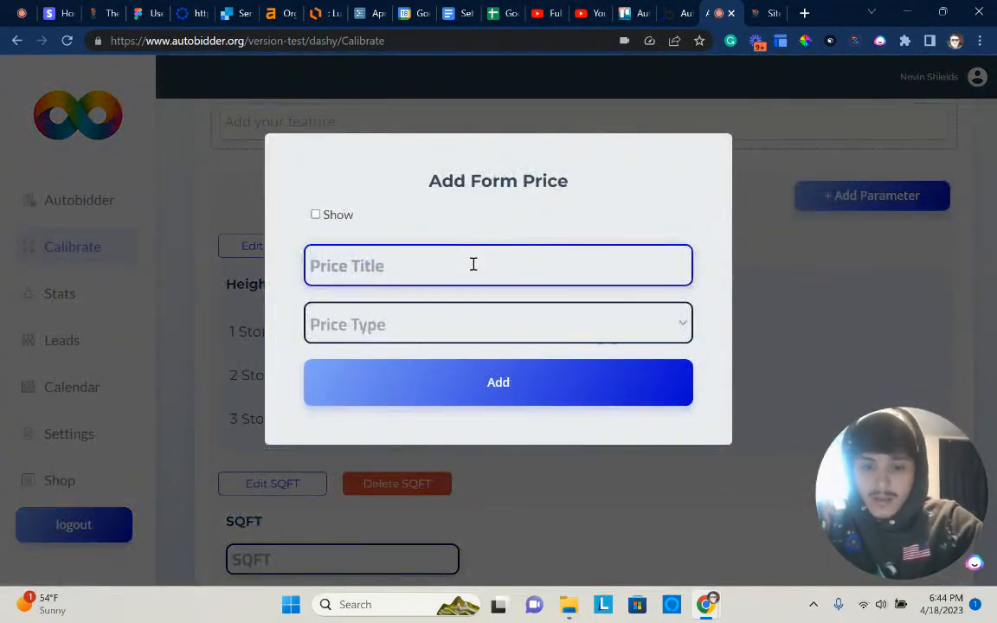
type("Materia")
key("BackSpace")
key("BackSpace")
key("BackSpace")
key("BackSpace")
key("BackSpace")
key("BackSpace")
key("BackSpace")
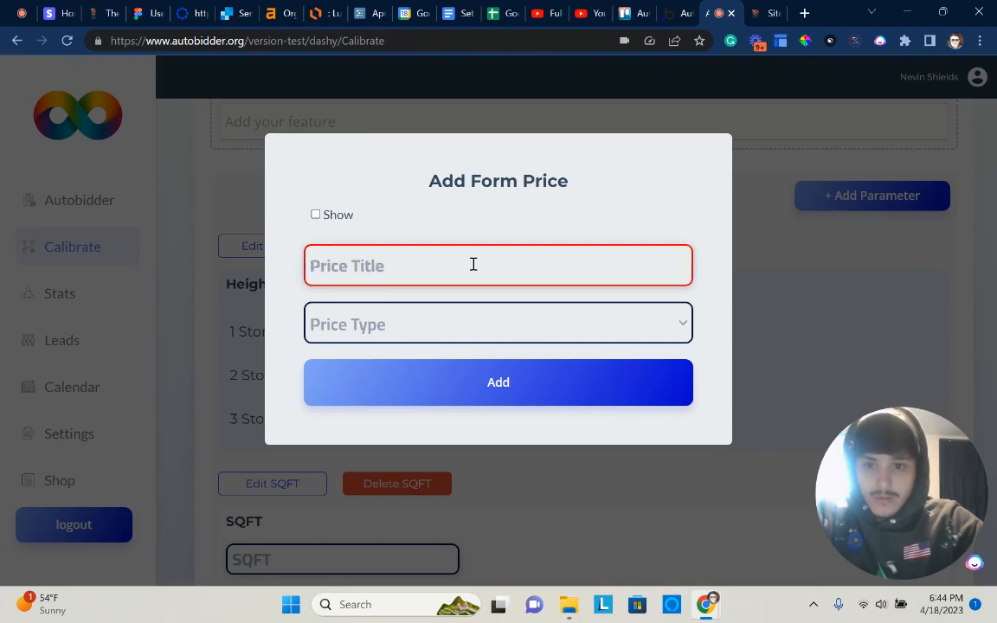
type("Siding Ma")
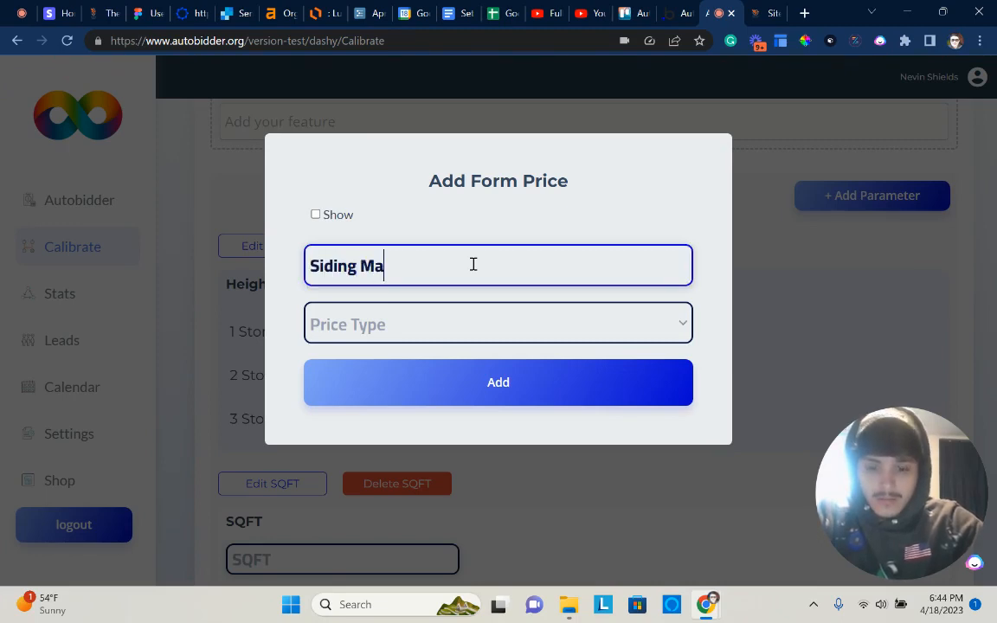
type("terial")
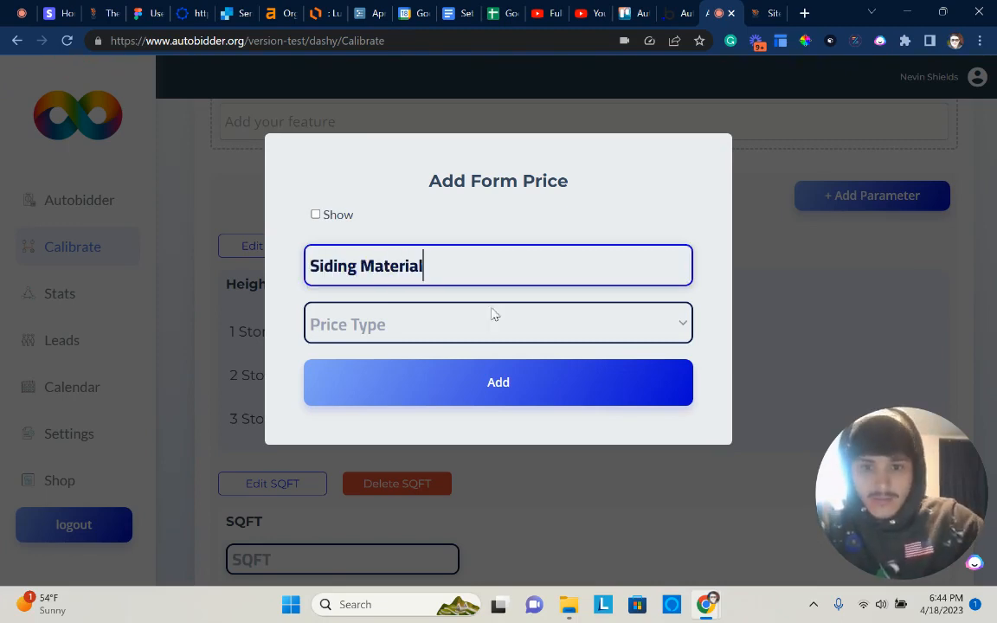
left_click(486, 333)
left_click(470, 394)
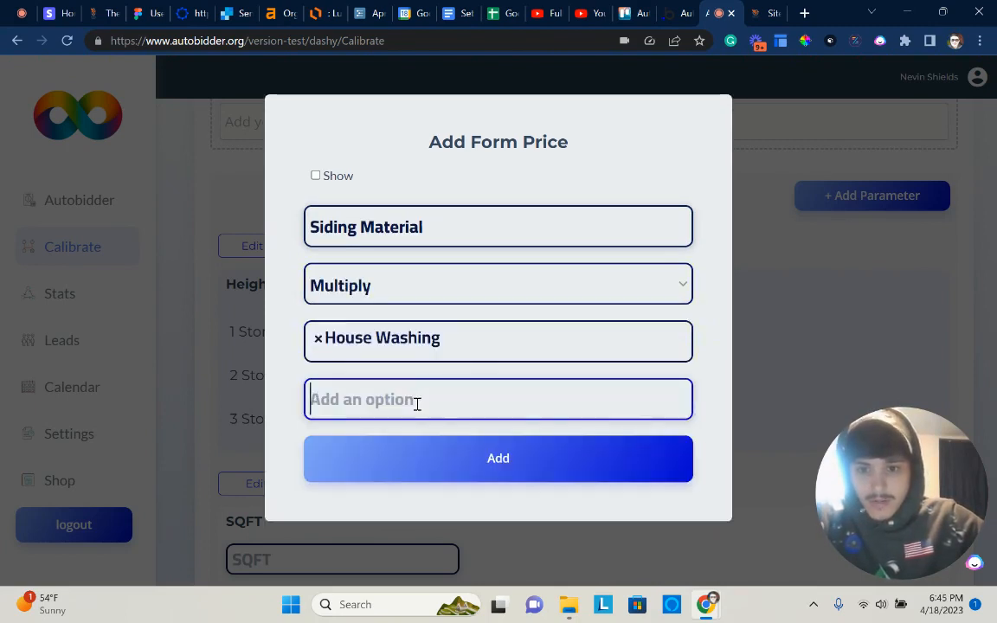
- Enter Vinyl, Stucco and Brick as the siding options
type("Vui")
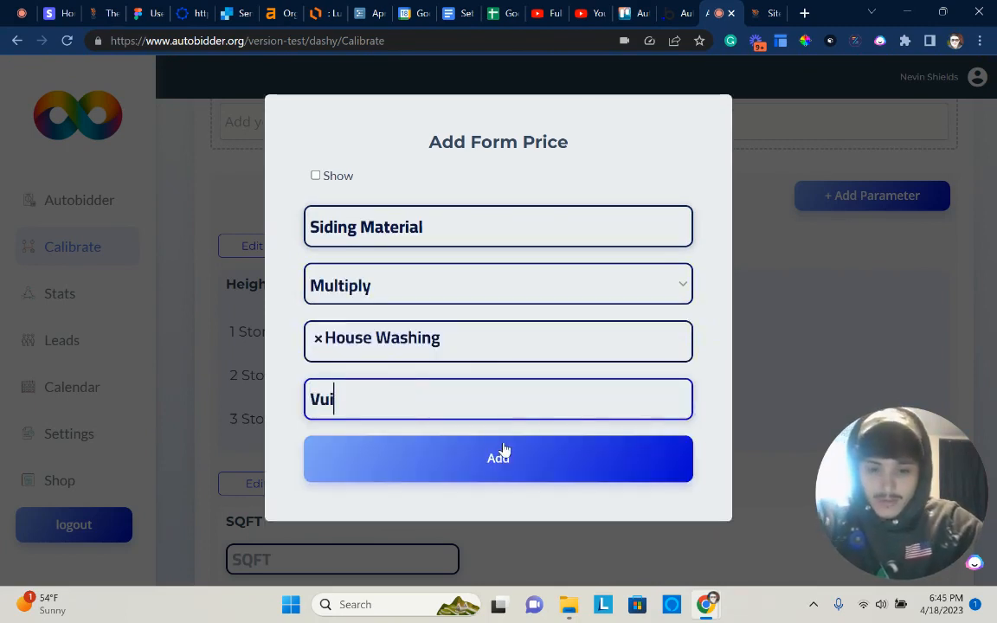
key("BackSpace")
type("inyl")
key("Return")
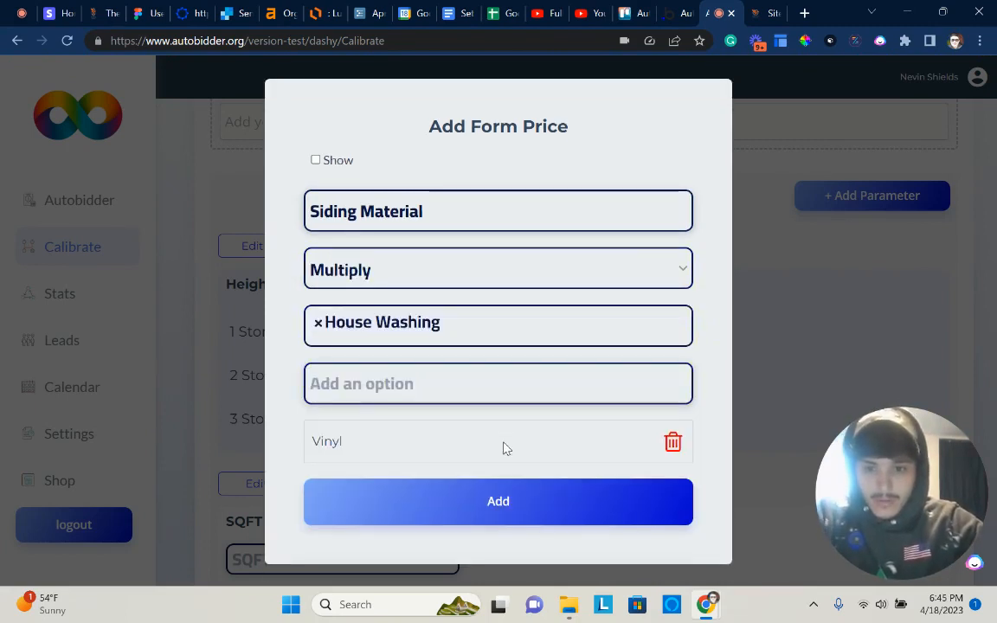
type("W")
key("BackSpace")
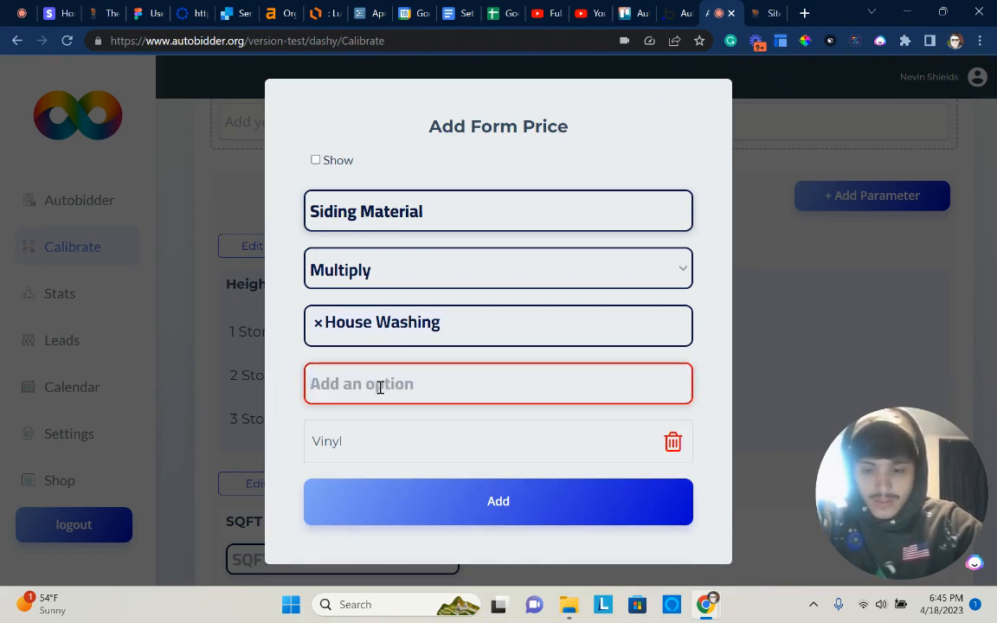
type("Stucco")
key("Return")
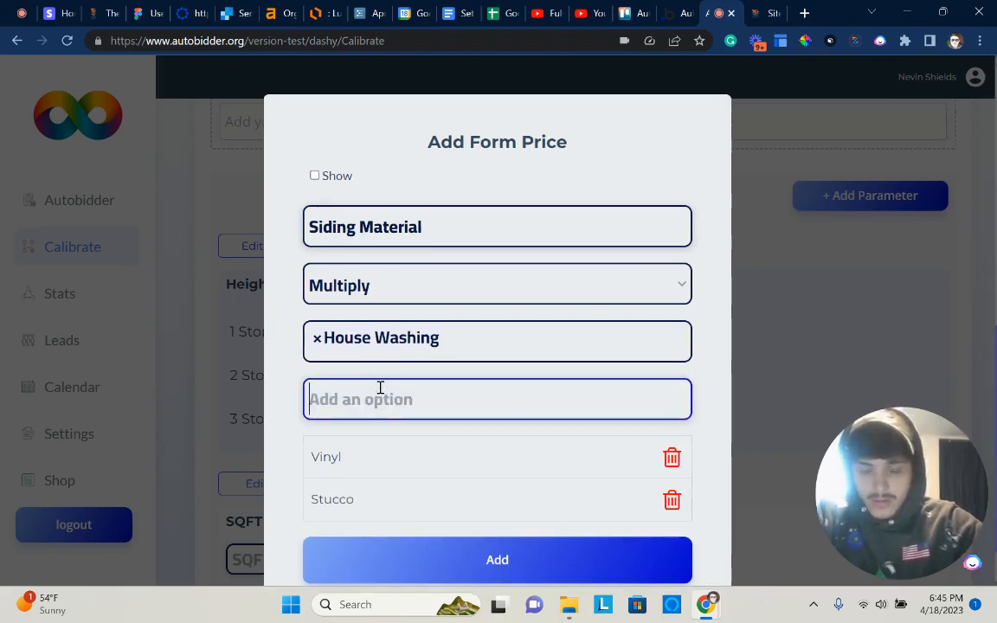
type("Brick")
key("Return")
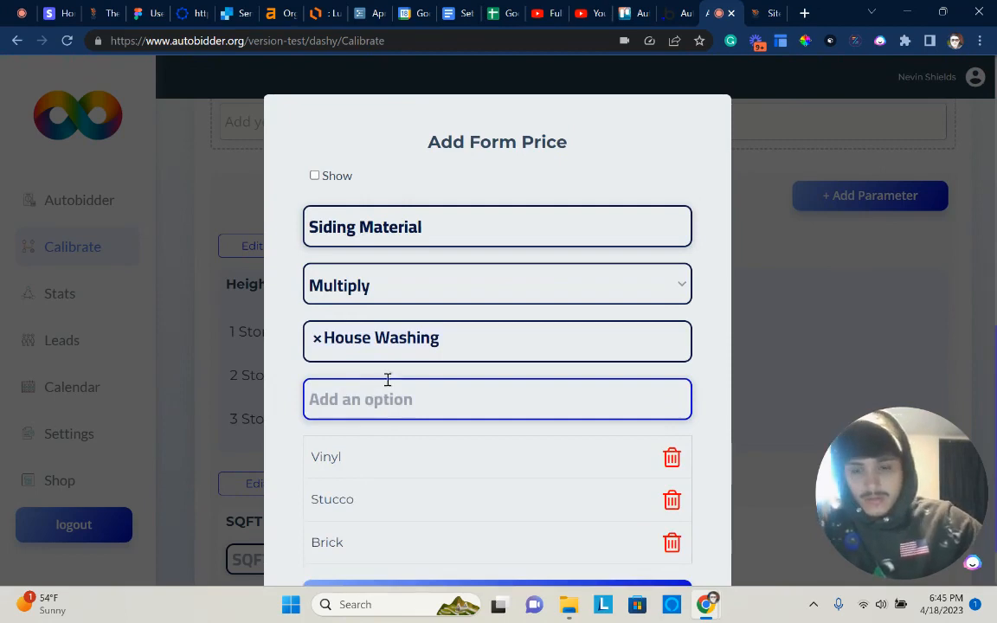
scroll(388, 380, "down", 2)
- Save the Siding Material parameter and check it below SQFT in the list
left_click(459, 512)
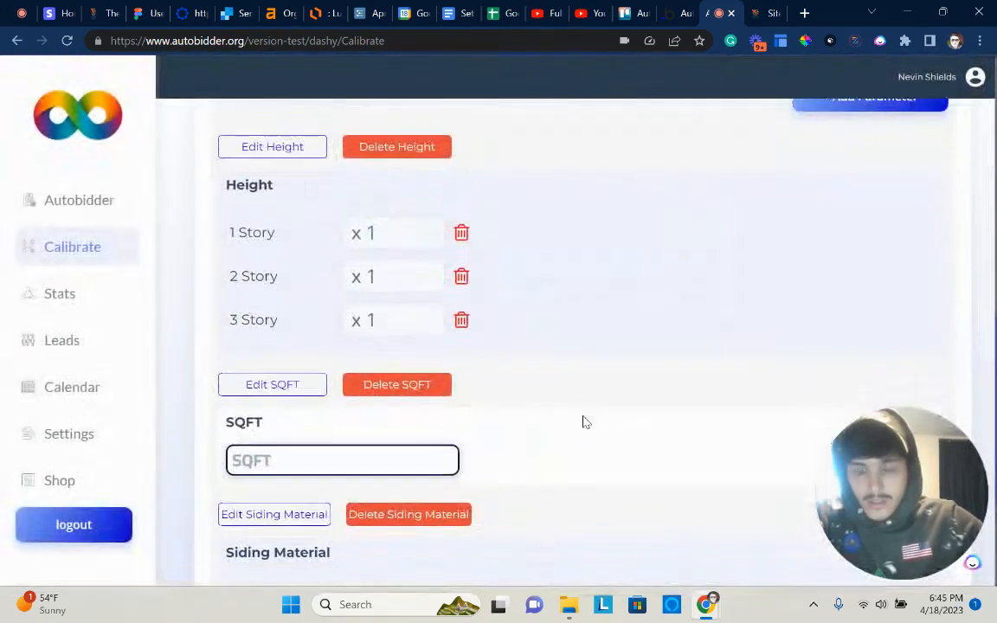
scroll(585, 420, "down", 3)
scroll(623, 427, "up", 1)
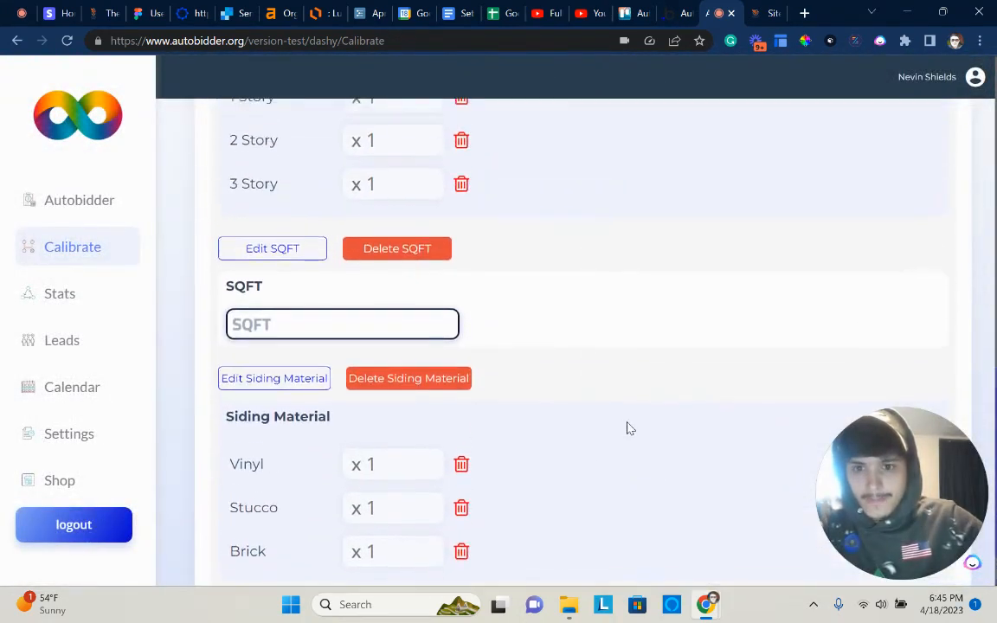
scroll(628, 426, "up", 4)
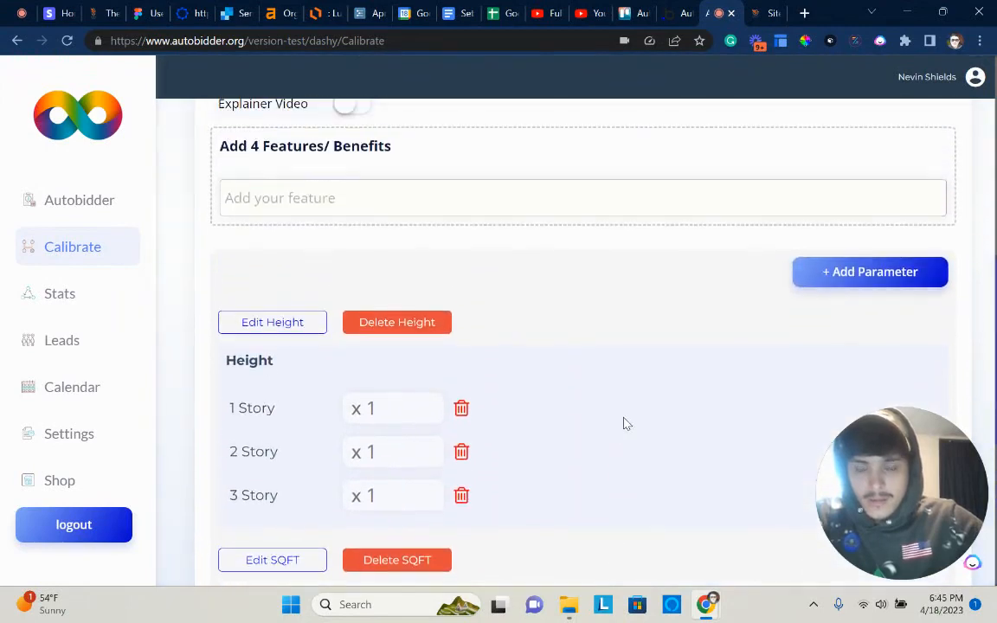
scroll(626, 423, "down", 5)
scroll(358, 447, "up", 8)
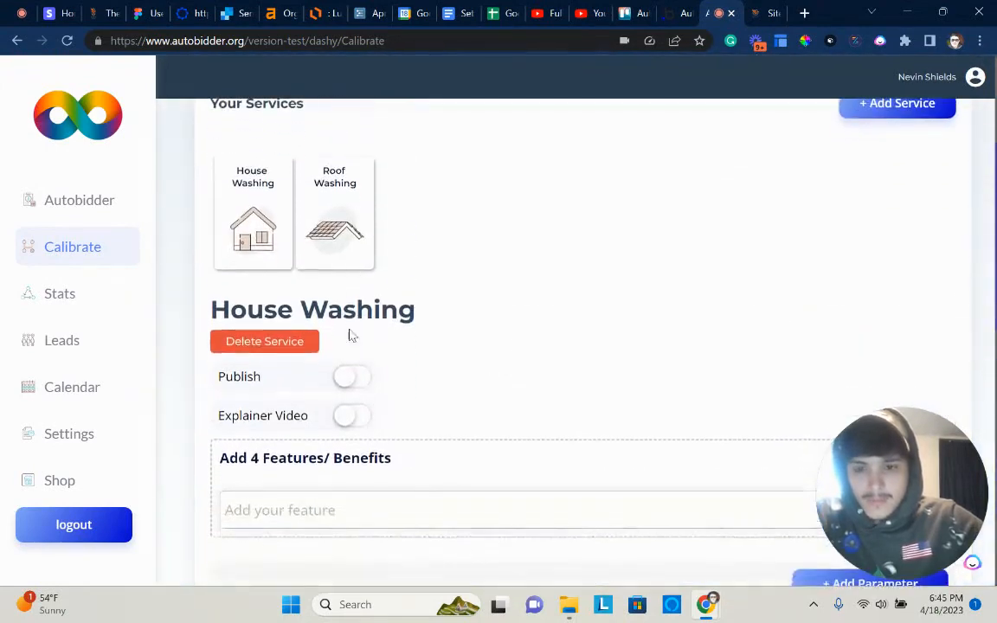
- Switch to the Roof Washing service
left_click(343, 229)
scroll(376, 291, "down", 5)
scroll(785, 274, "up", 2)
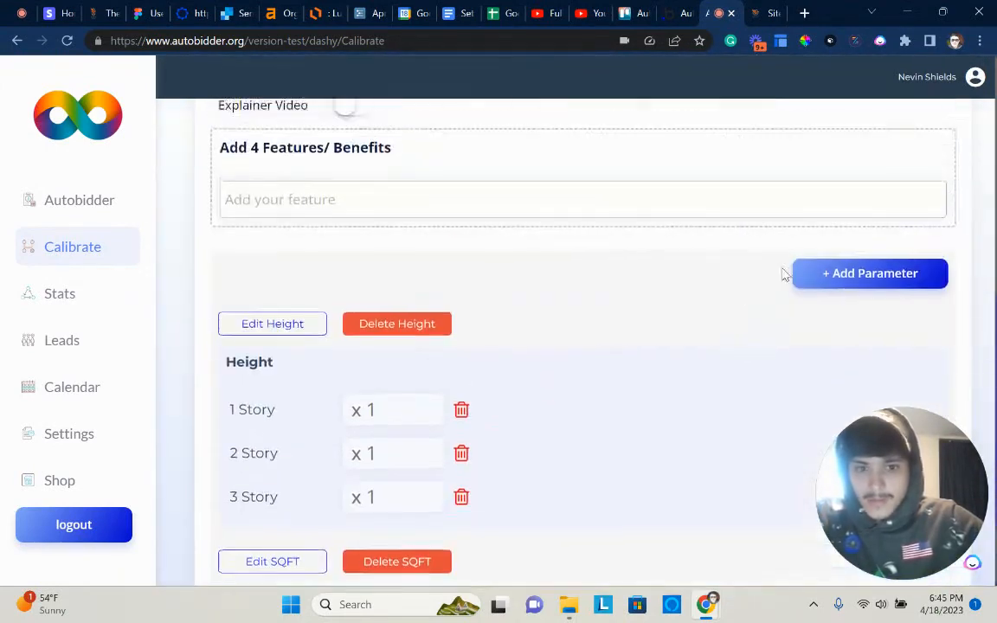
left_click(794, 274)
- Title the new Roof Washing price 'Roof Material' with Multiply pricing
left_click(406, 264)
type("Roof Ms")
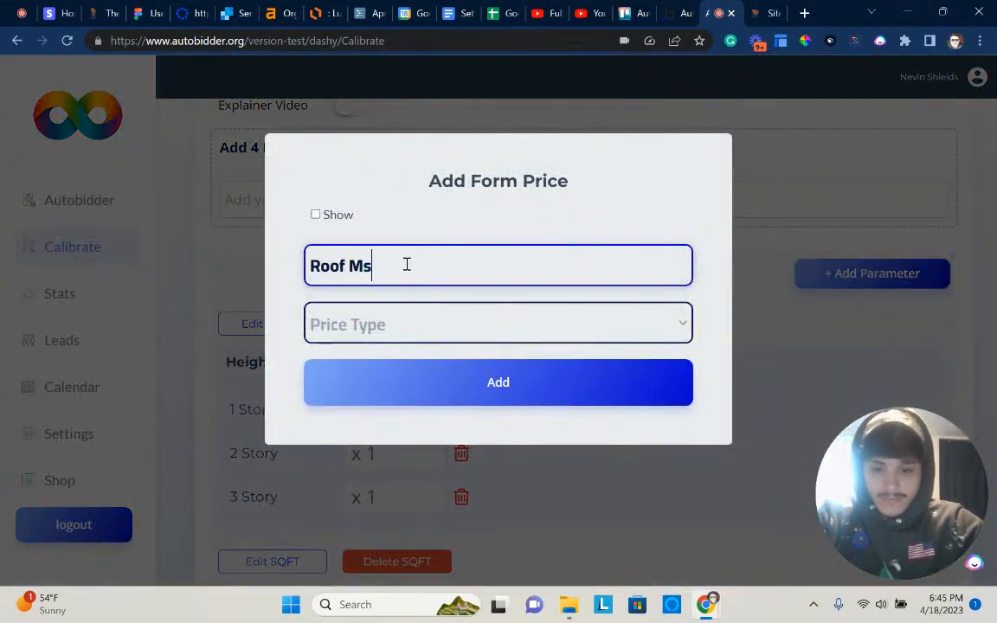
key("BackSpace")
type("aterial")
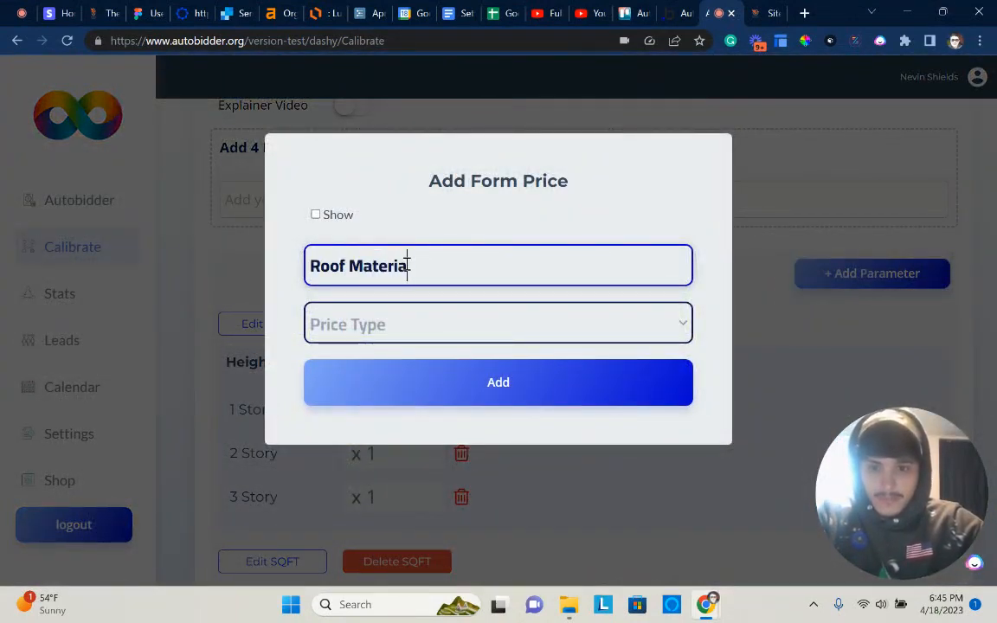
left_click(424, 324)
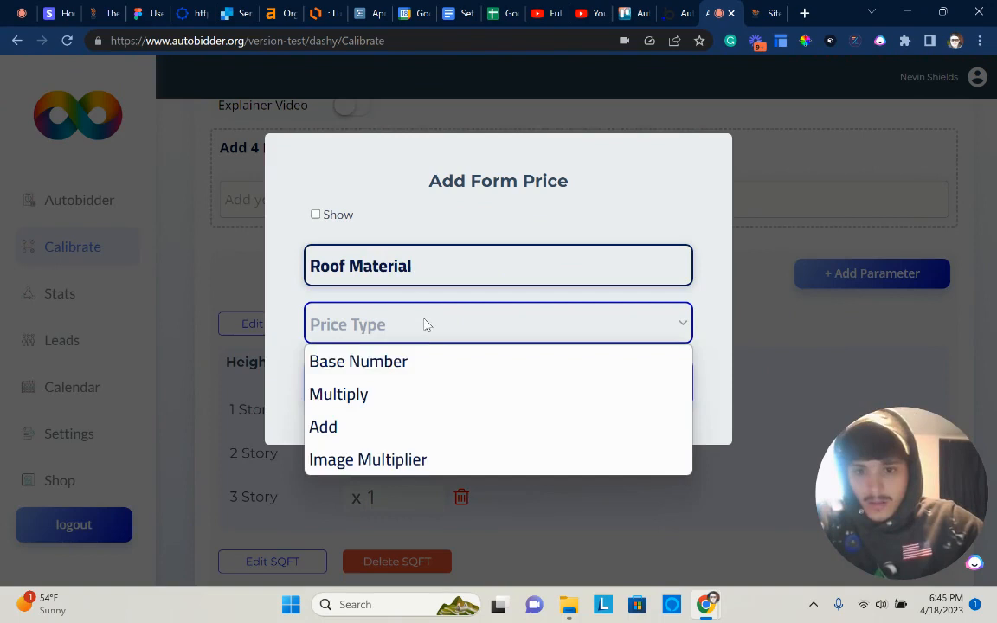
left_click(428, 394)
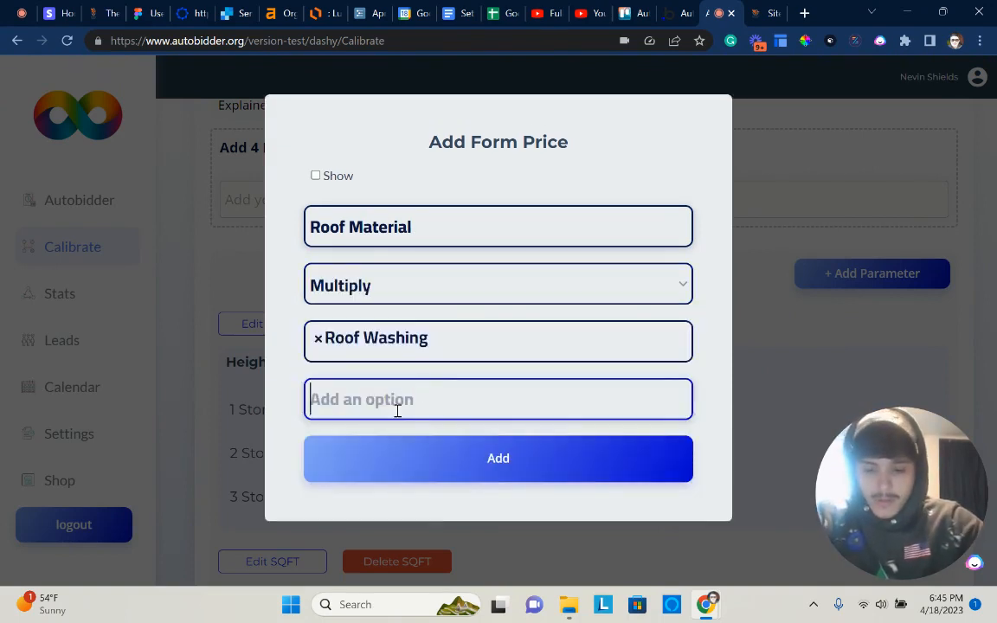
- Give Roof Material the options Shingle, Metal and Tile, and save it
type("Shignla")
key("BackSpace")
key("BackSpace")
key("BackSpace")
key("BackSpace")
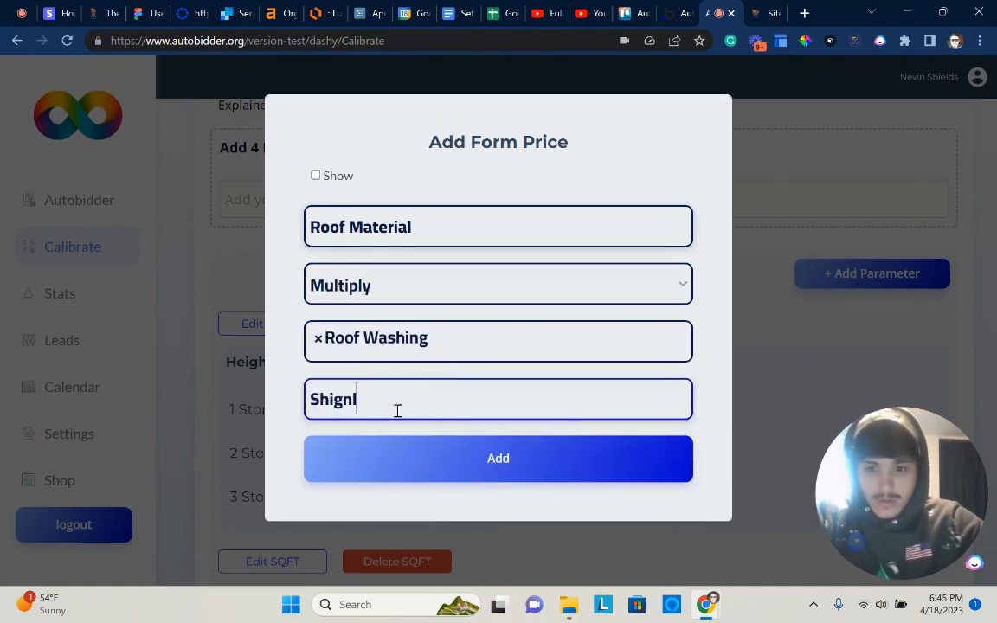
type("ingle")
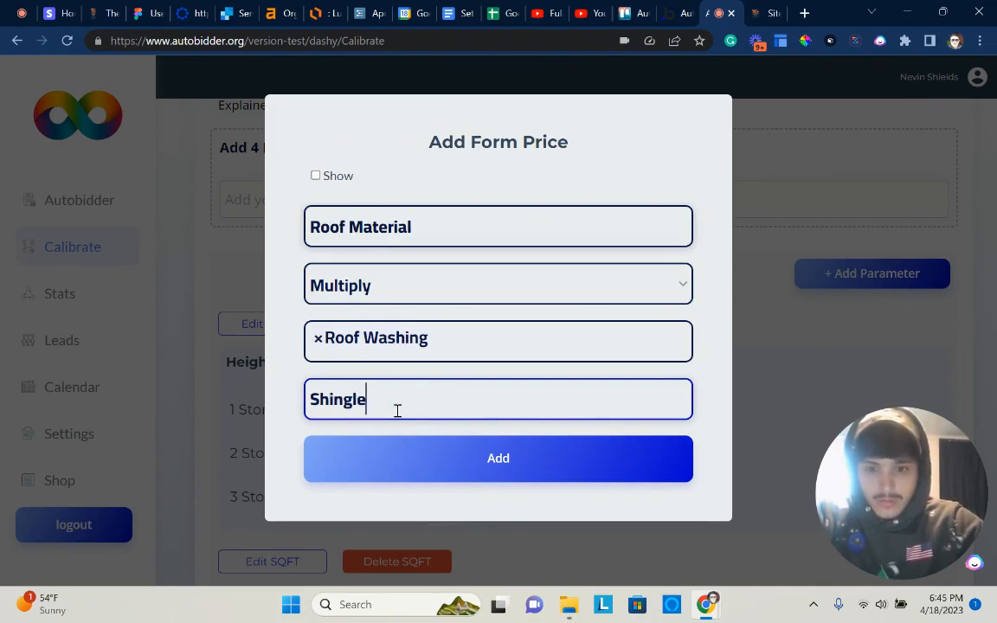
key("Return")
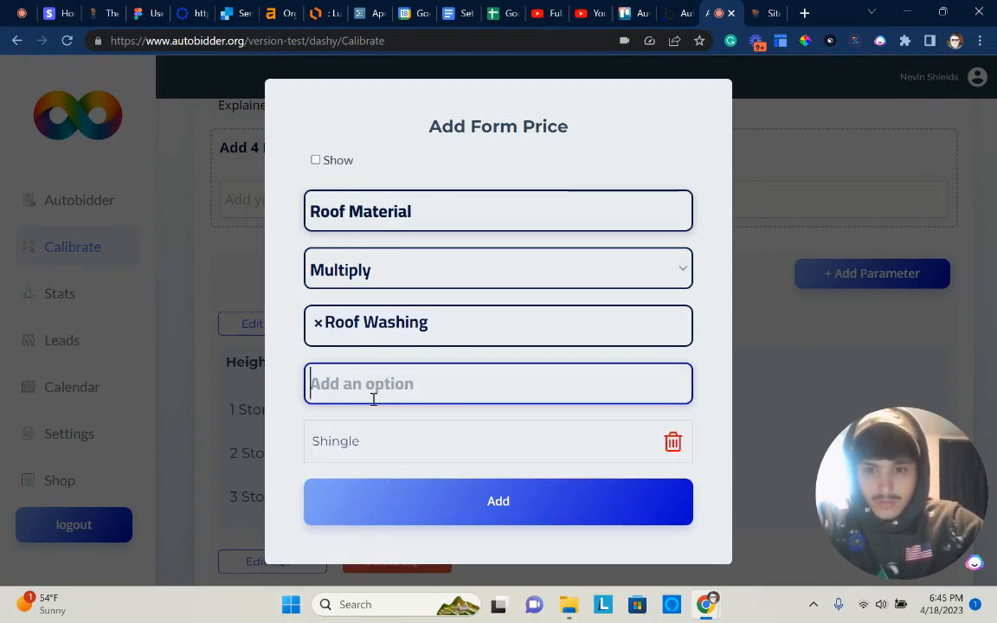
type("Metal")
key("Return")
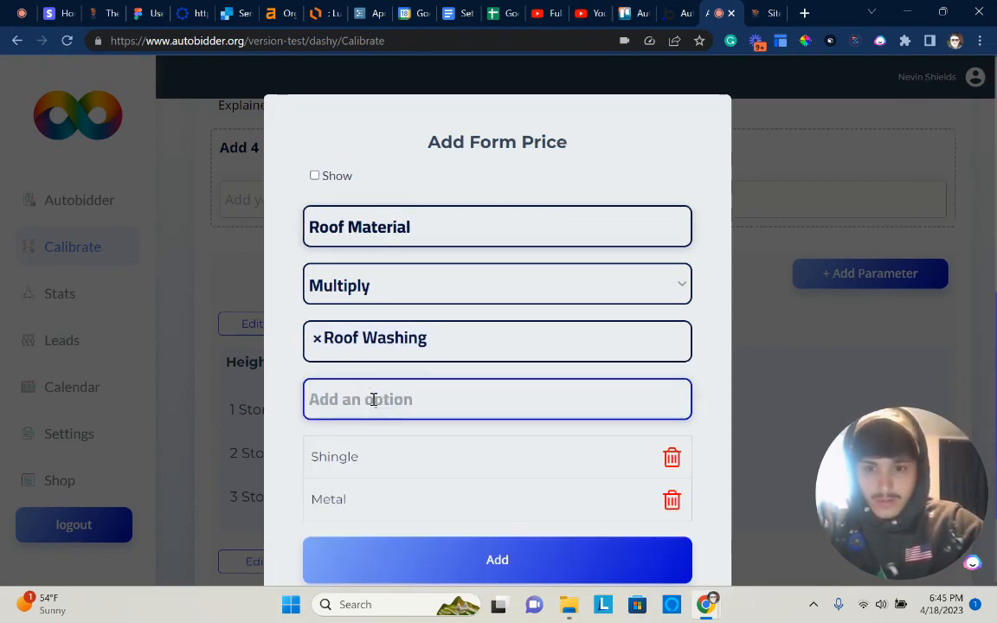
type("Tile")
key("Return")
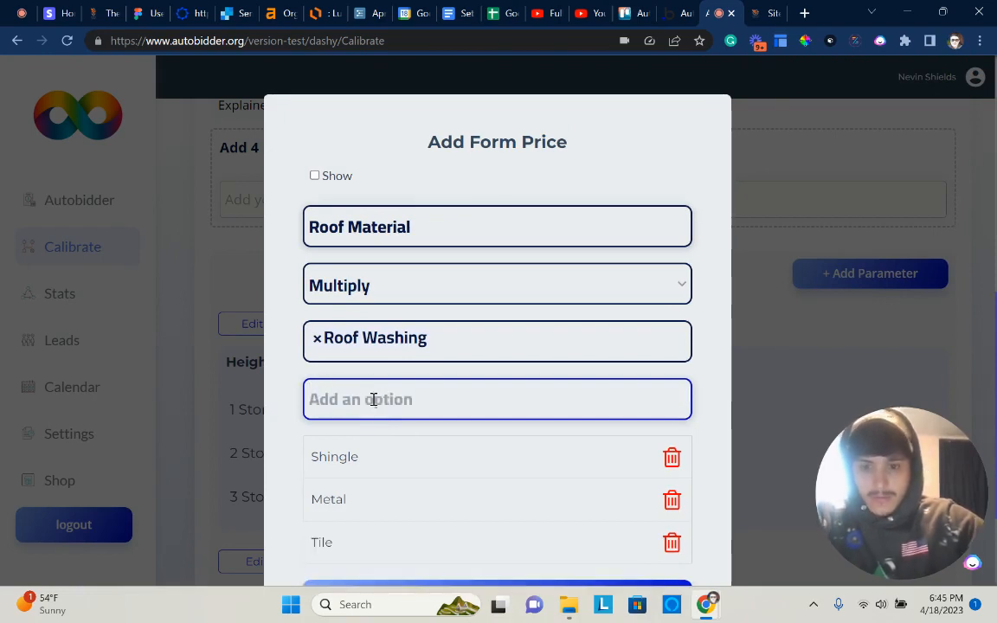
scroll(417, 470, "down", 2)
left_click(423, 459)
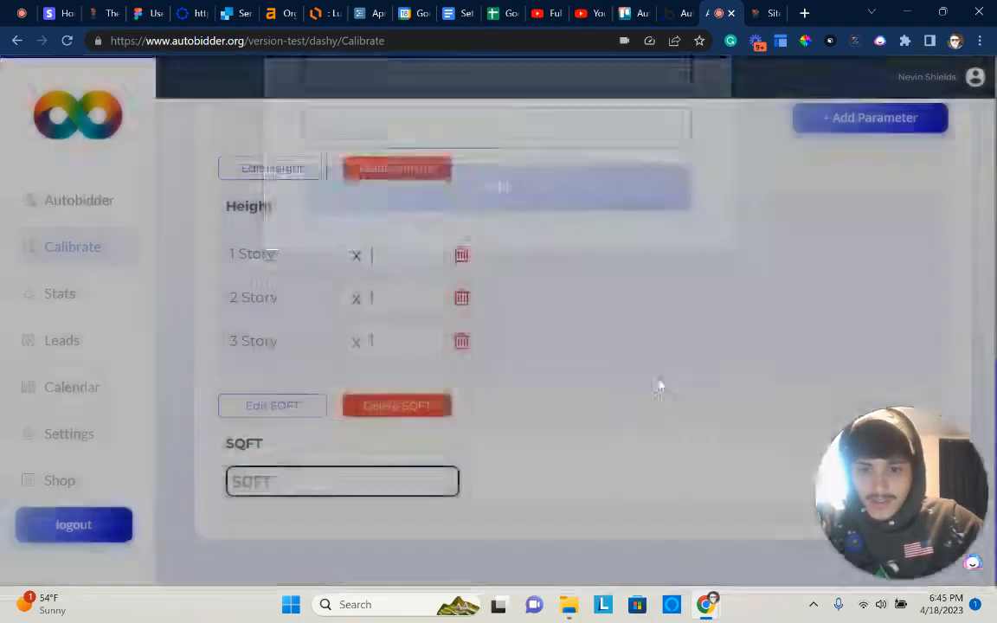
- Start a Slope parameter with Multiply pricing
left_click(862, 275)
left_click(385, 254)
type("Slokpe")
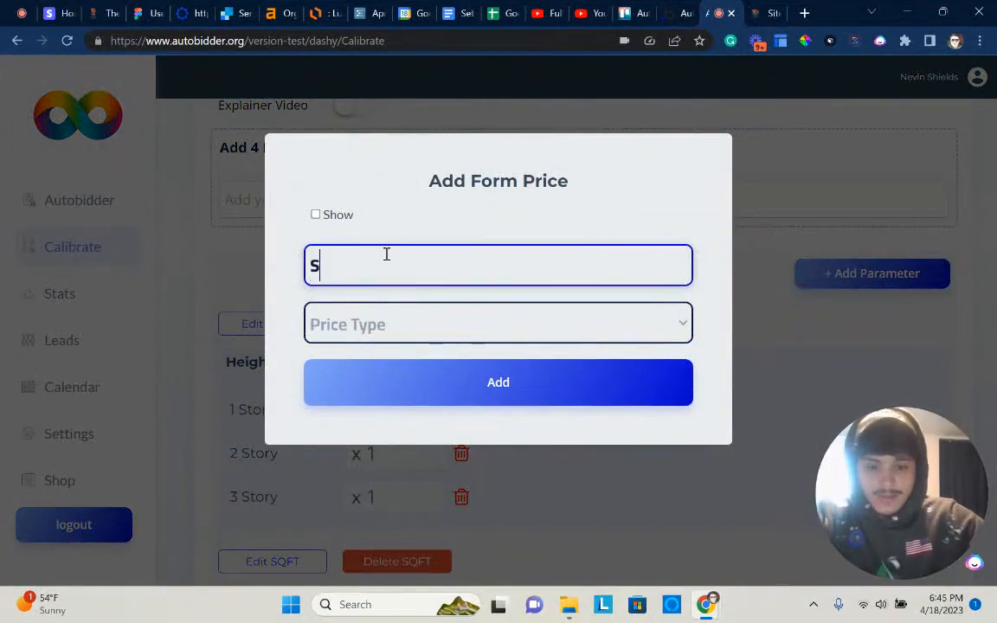
key("BackSpace")
key("BackSpace")
key("BackSpace")
type("ope")
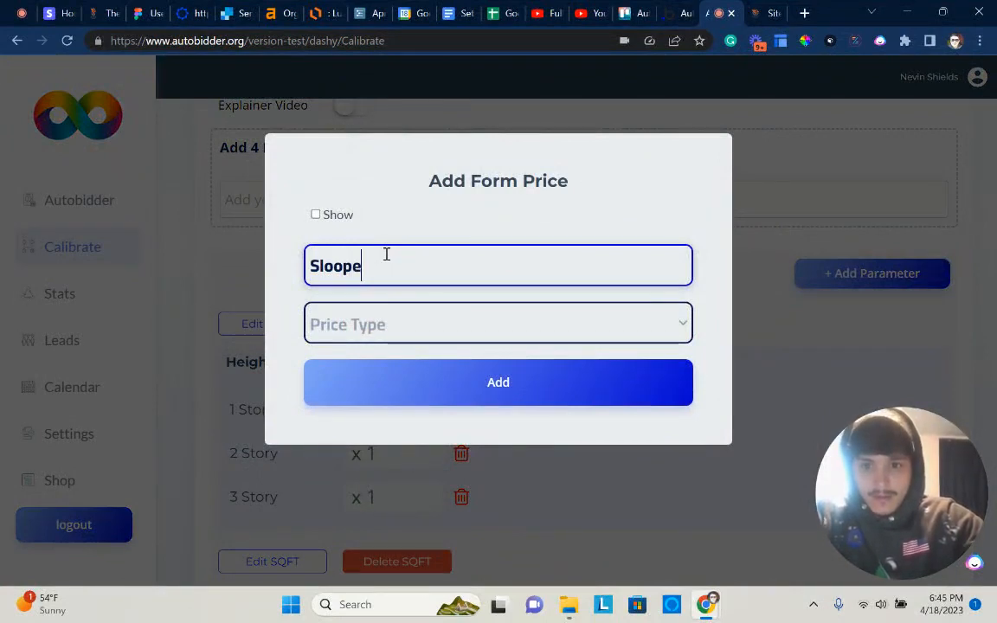
key("BackSpace")
key("BackSpace")
key("BackSpace")
type("pe")
left_click(386, 324)
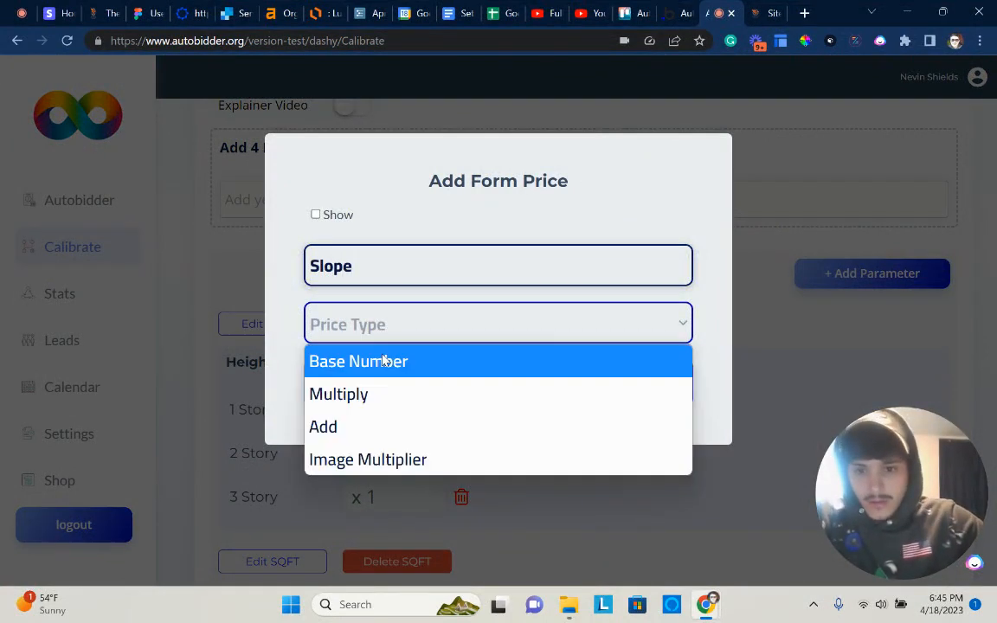
left_click(381, 394)
- Give Slope the options Flat, Medium and Steep, and save it
type("Flat")
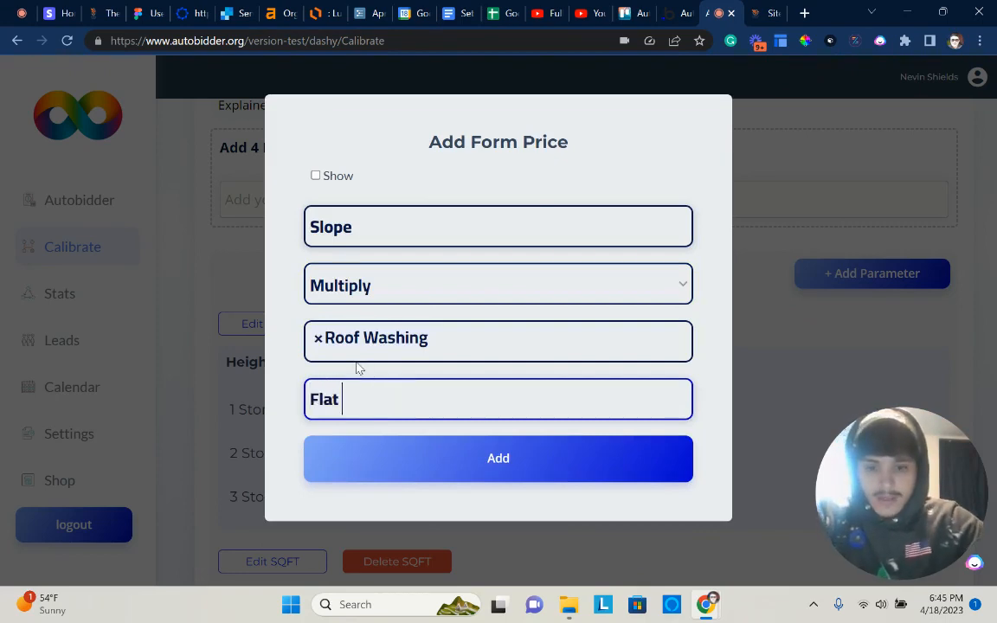
key("Return")
type("Medium")
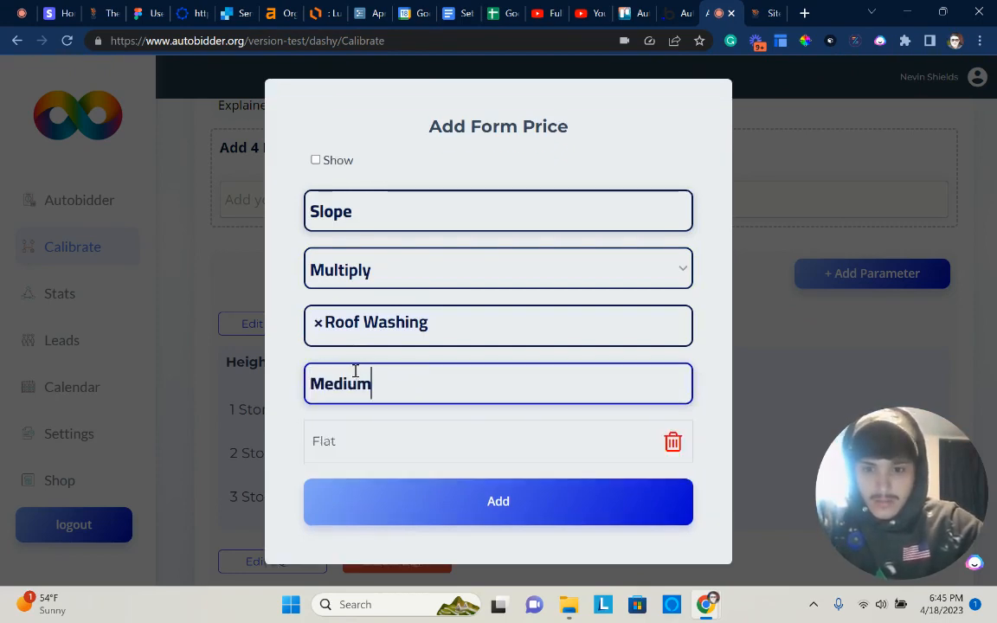
key("Return")
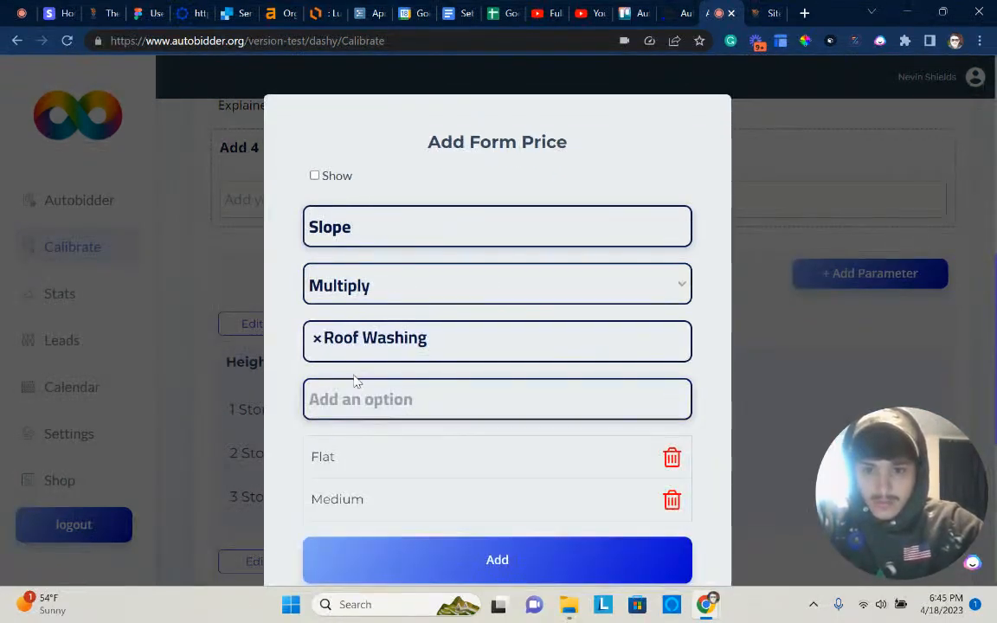
type("Steep")
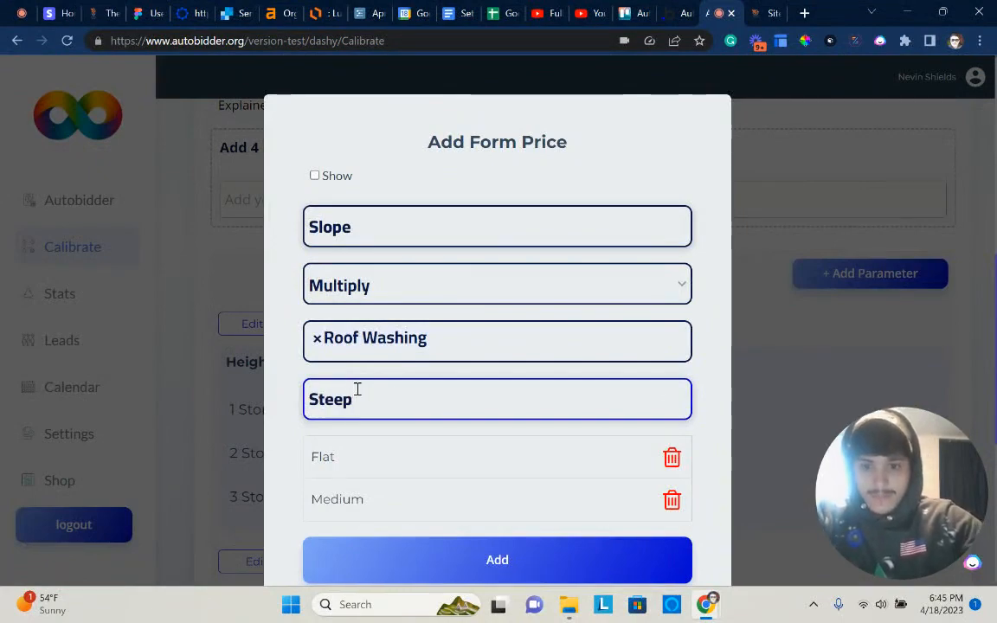
key("Return")
scroll(355, 389, "down", 4)
left_click(436, 292)
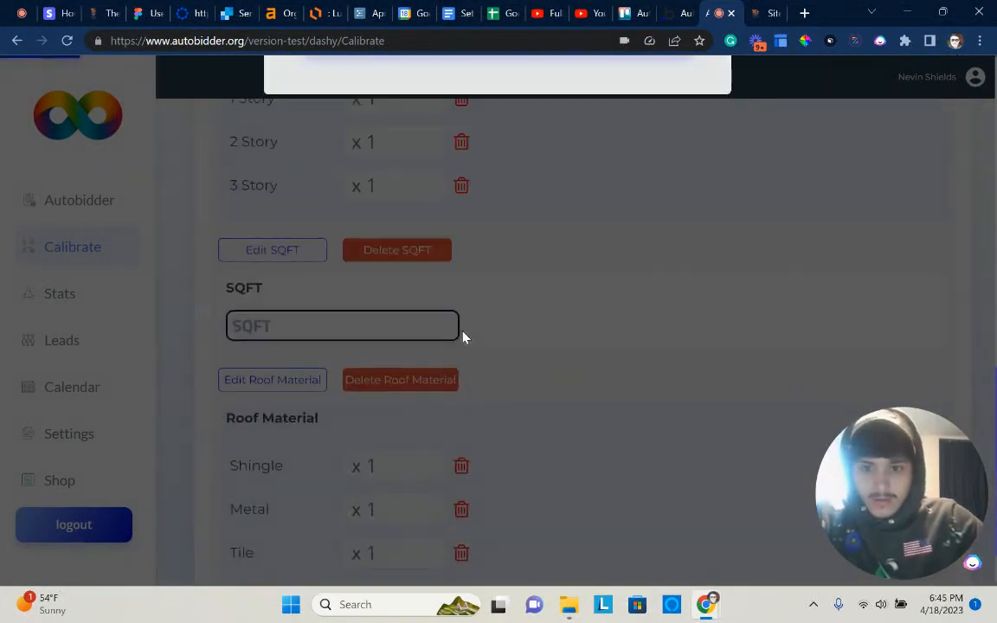
- Set the Height multipliers to 1.5 for 2 Story and 1.9 for 3 Story
scroll(443, 333, "up", 8)
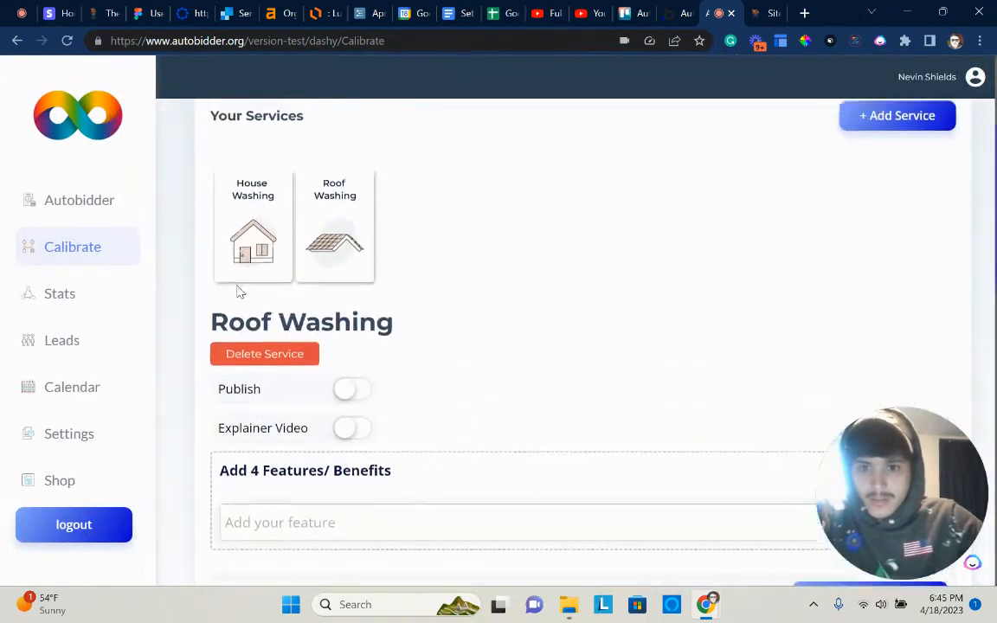
scroll(239, 293, "down", 6)
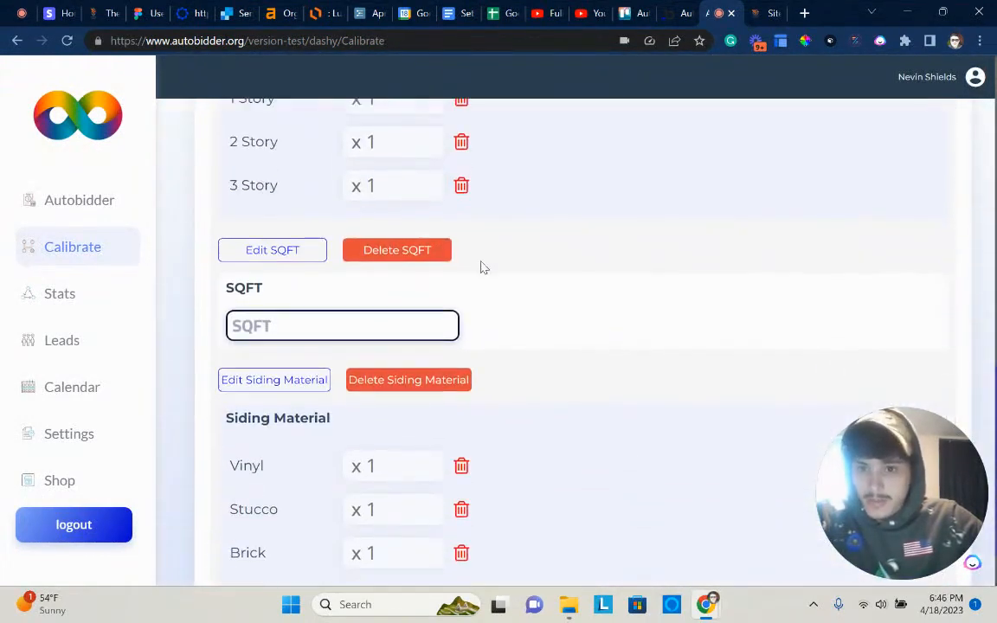
scroll(433, 260, "up", 2)
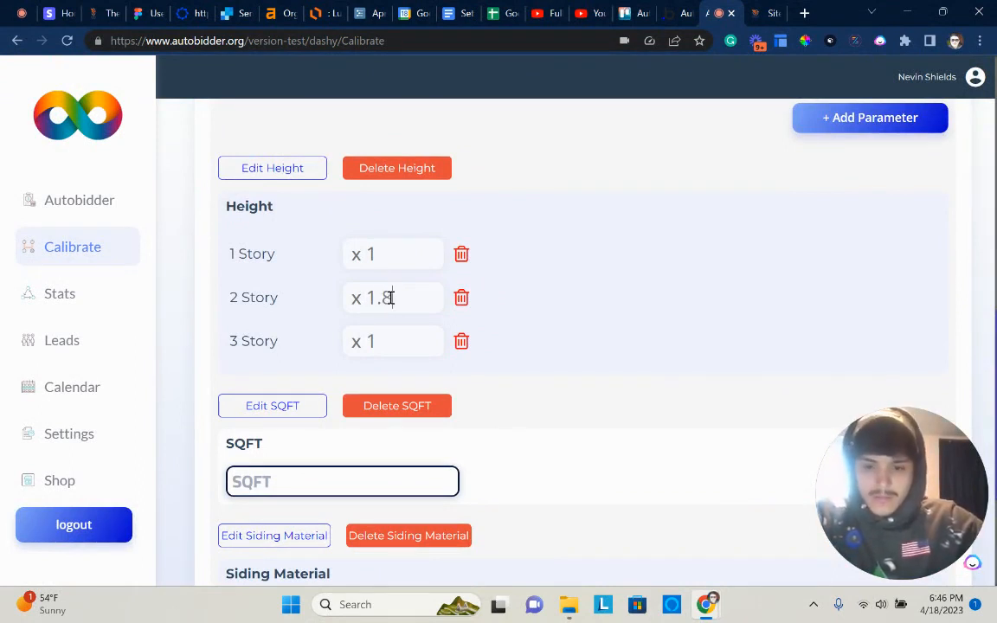
type("5")
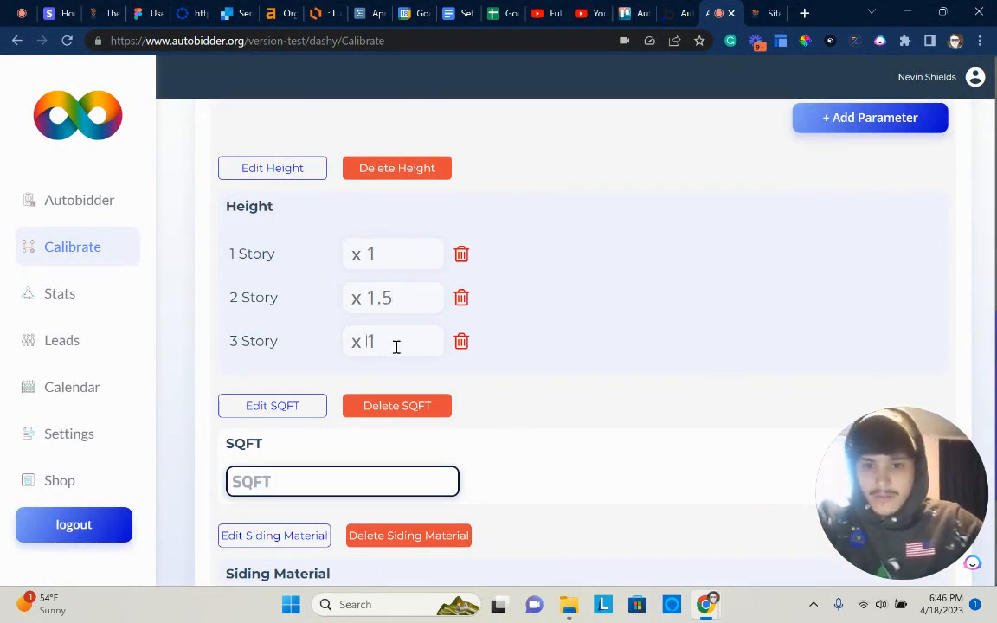
type(".9")
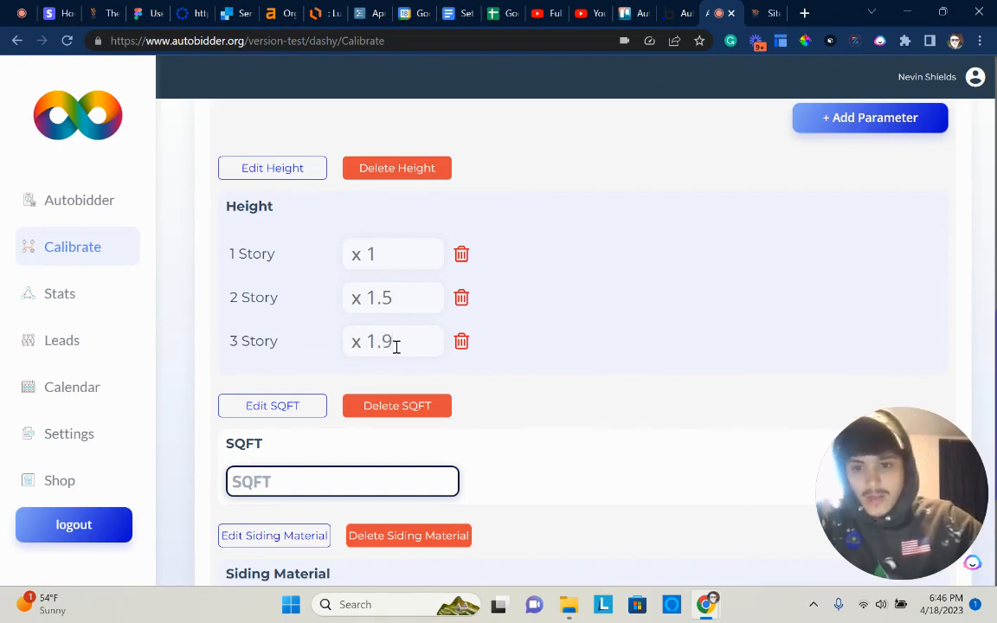
scroll(394, 347, "down", 3)
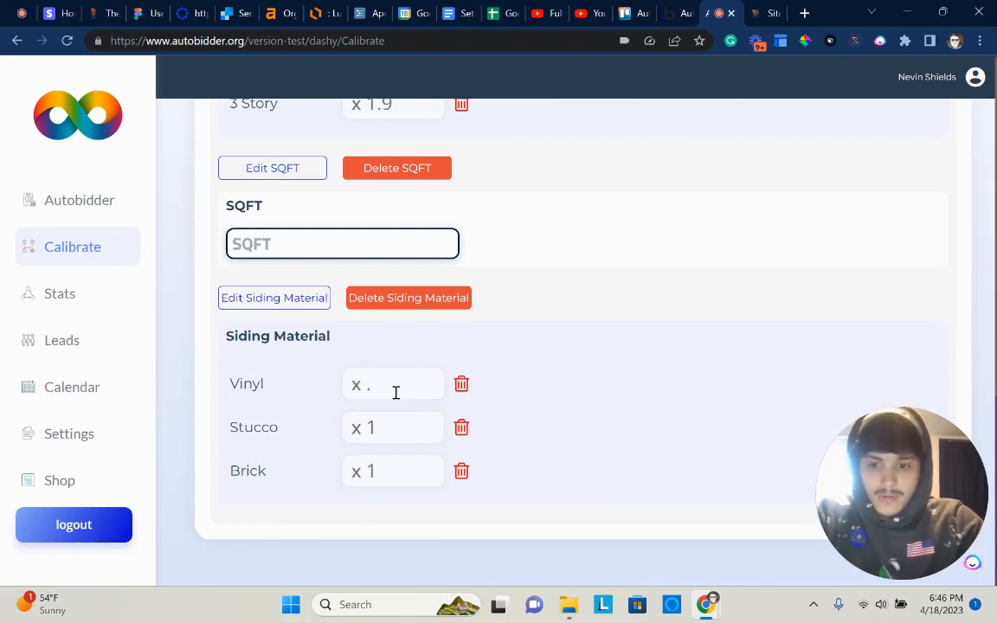
- Set the siding multipliers to Vinyl .20, Stucco .24 and Brick .234
left_click(395, 393)
type(".20")
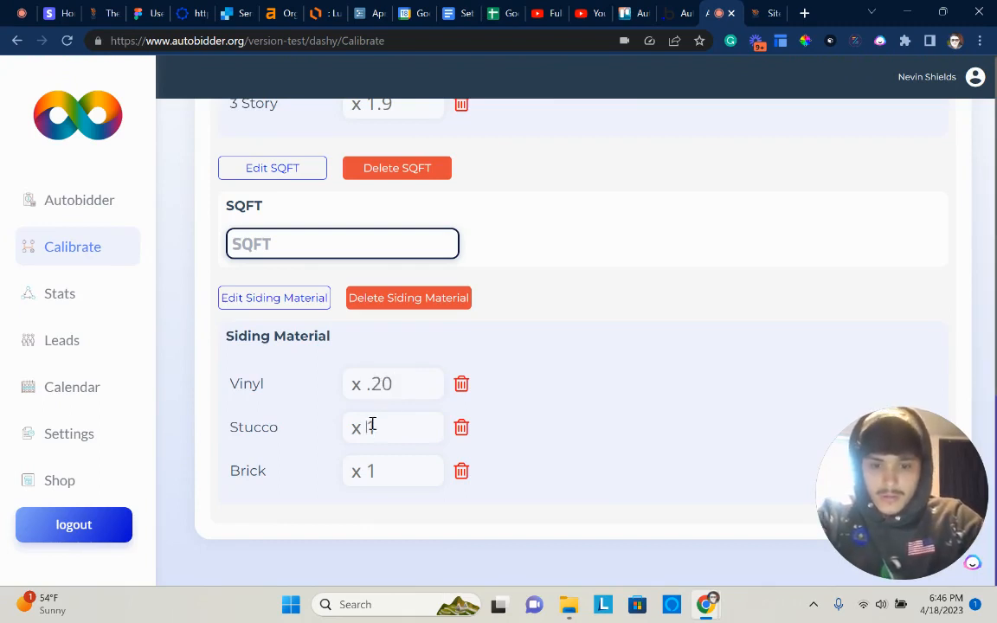
left_click(372, 424)
key("BackSpace")
type(".24")
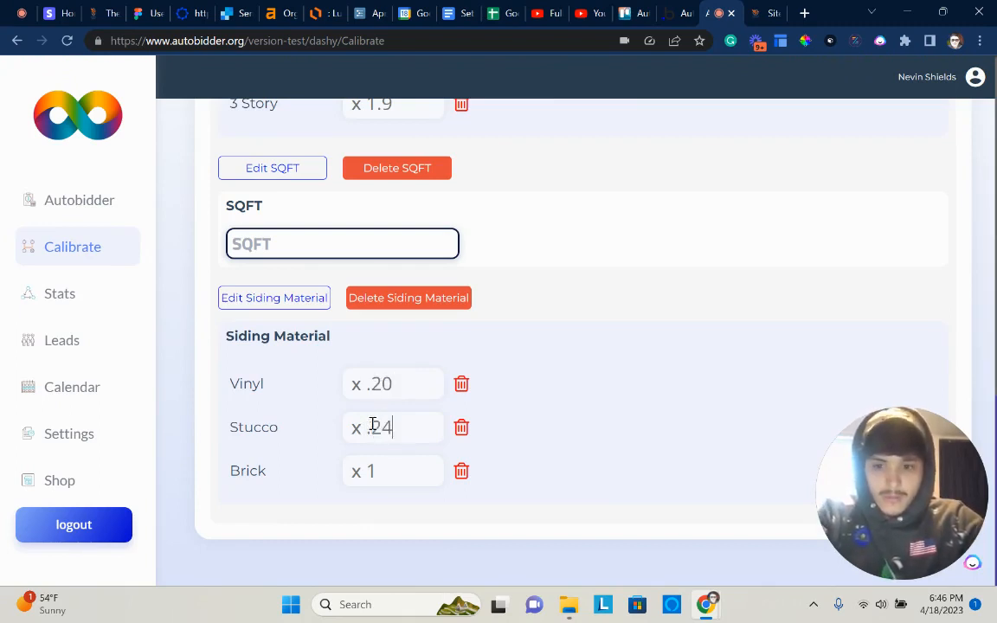
left_click(380, 471)
type(".234")
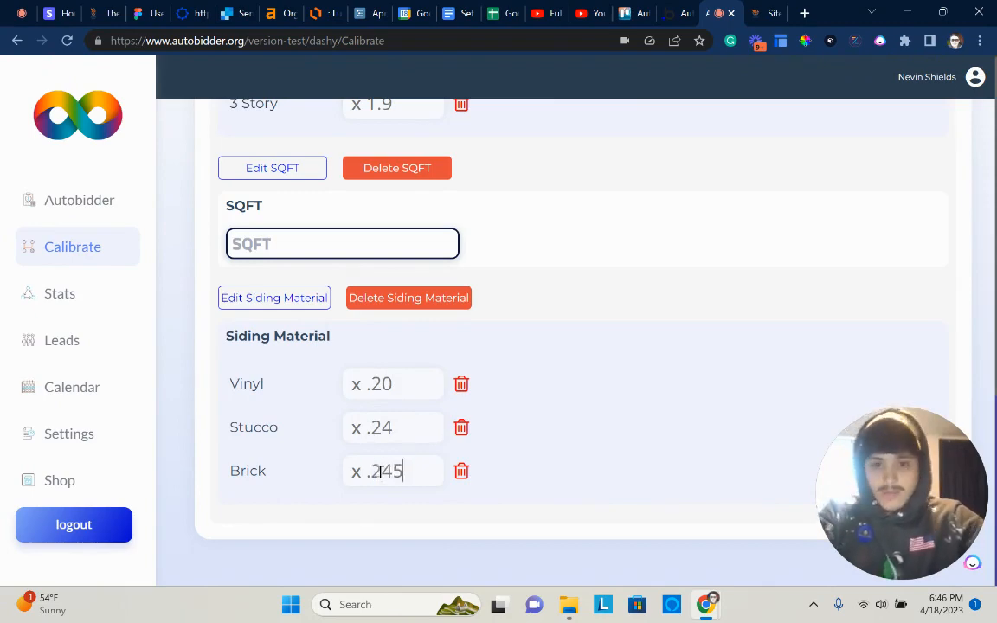
scroll(646, 421, "up", 15)
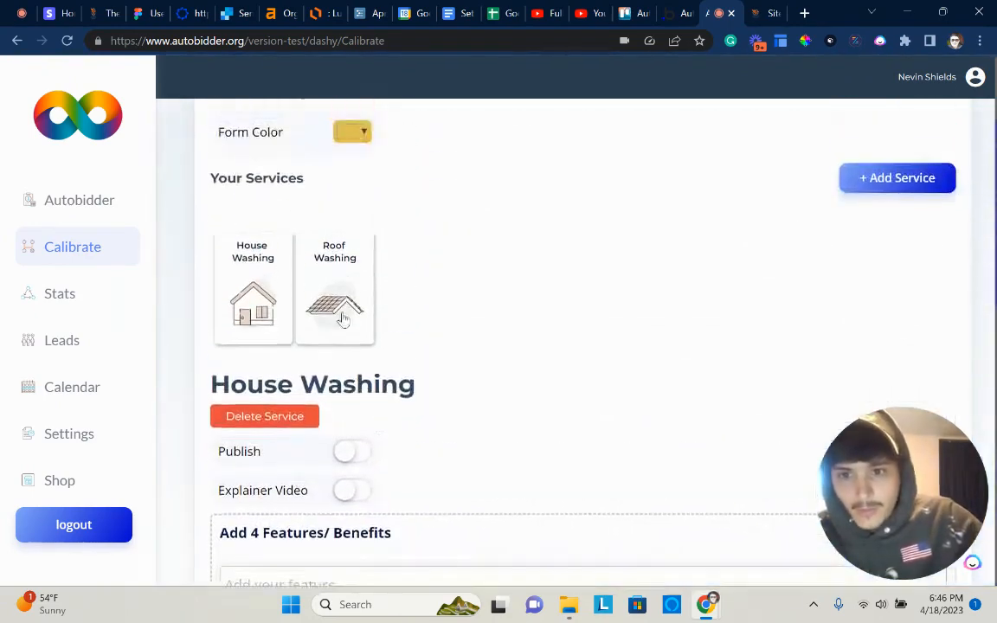
- Set Roof Washing multipliers: Shingle .35, Metal .37, Tile .37, and Medium slope 1.3
left_click(329, 297)
scroll(330, 297, "down", 10)
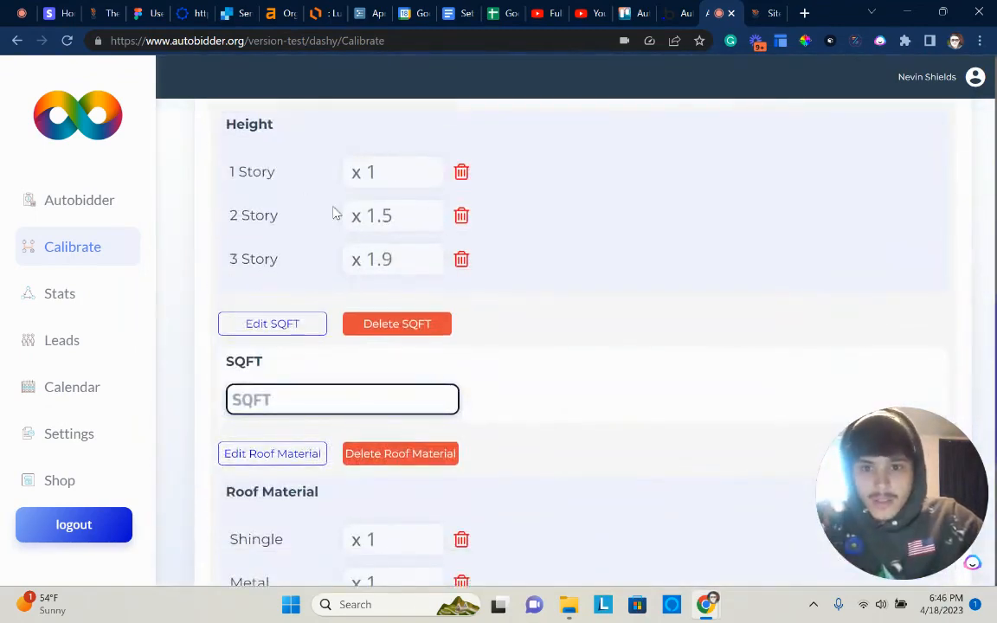
scroll(416, 185, "down", 5)
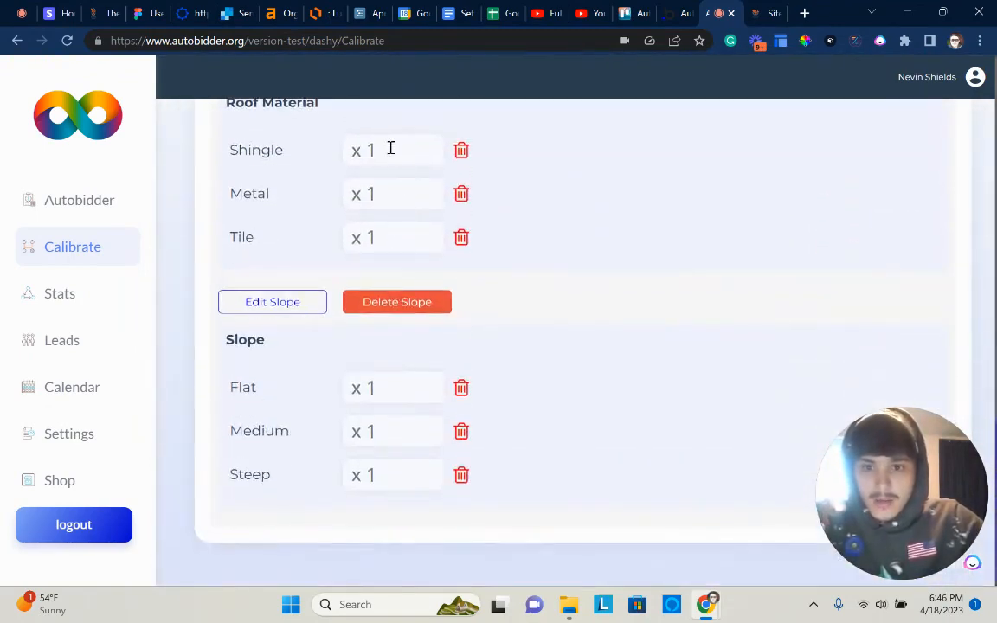
left_click(390, 149)
type(".")
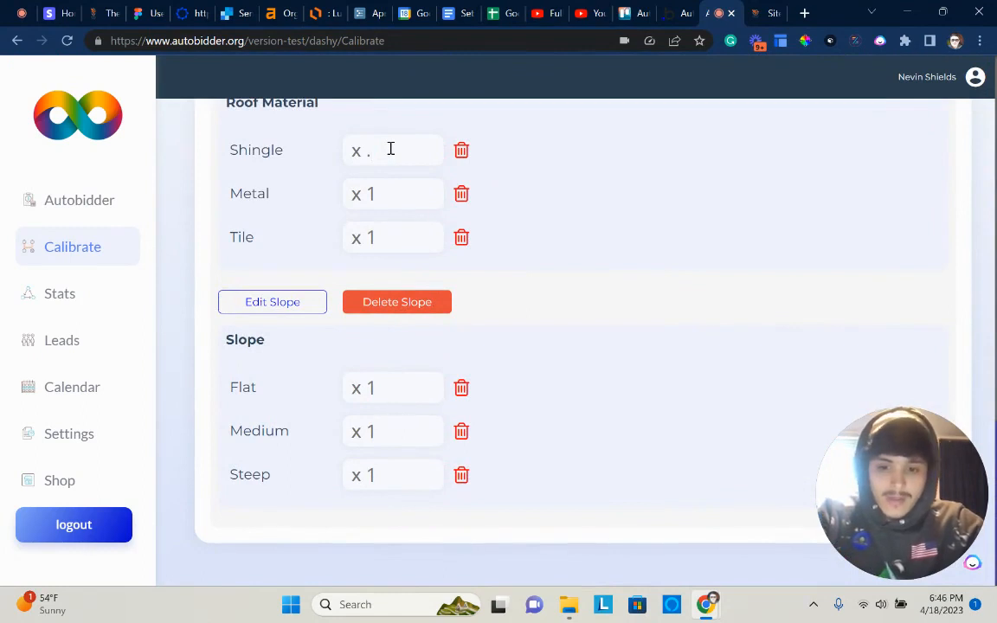
type("35")
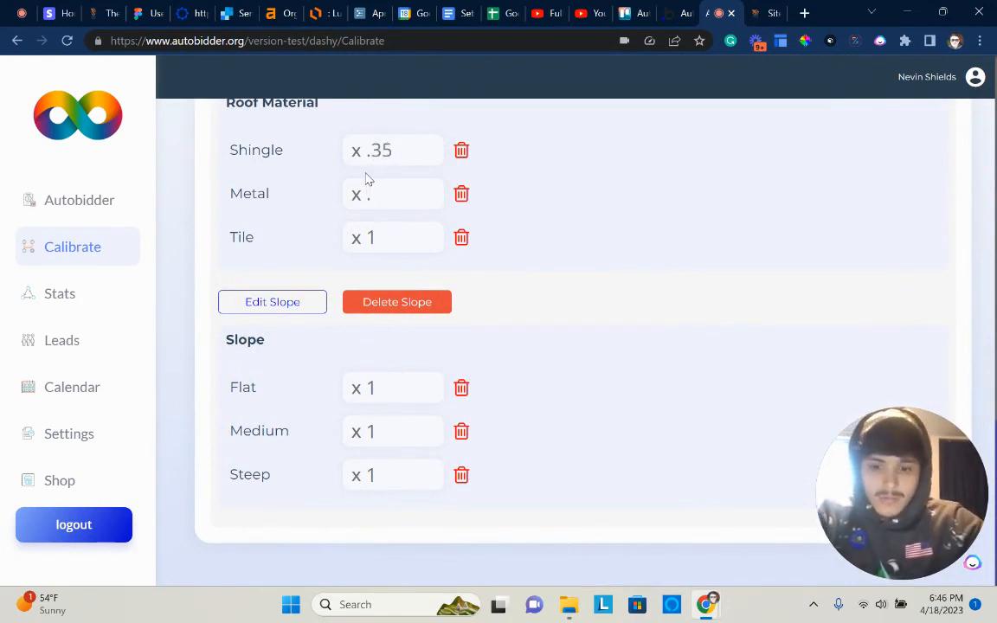
left_click(368, 179)
type(".37")
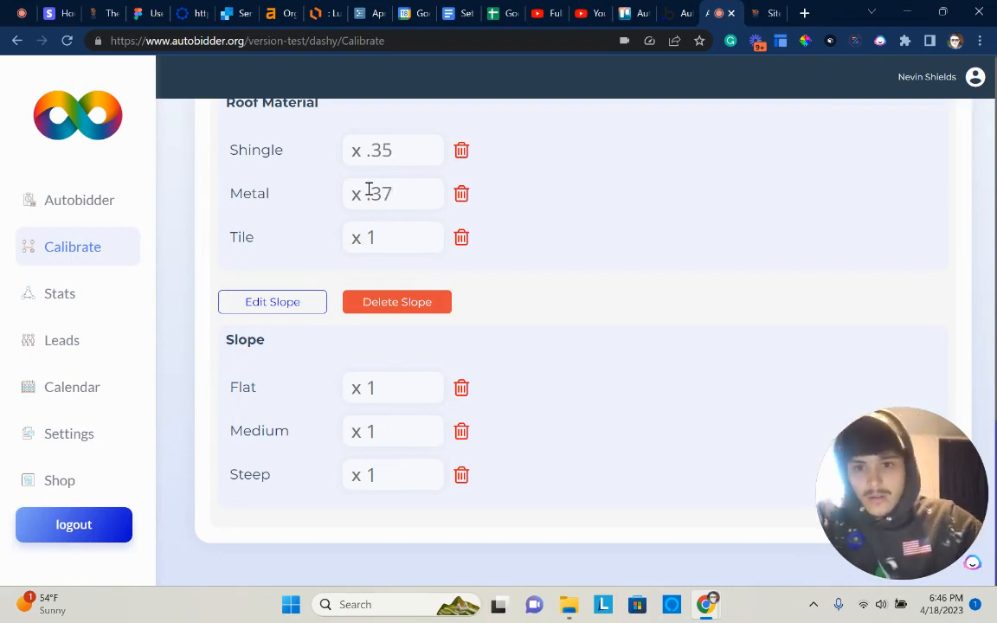
left_click(403, 239)
type(".37")
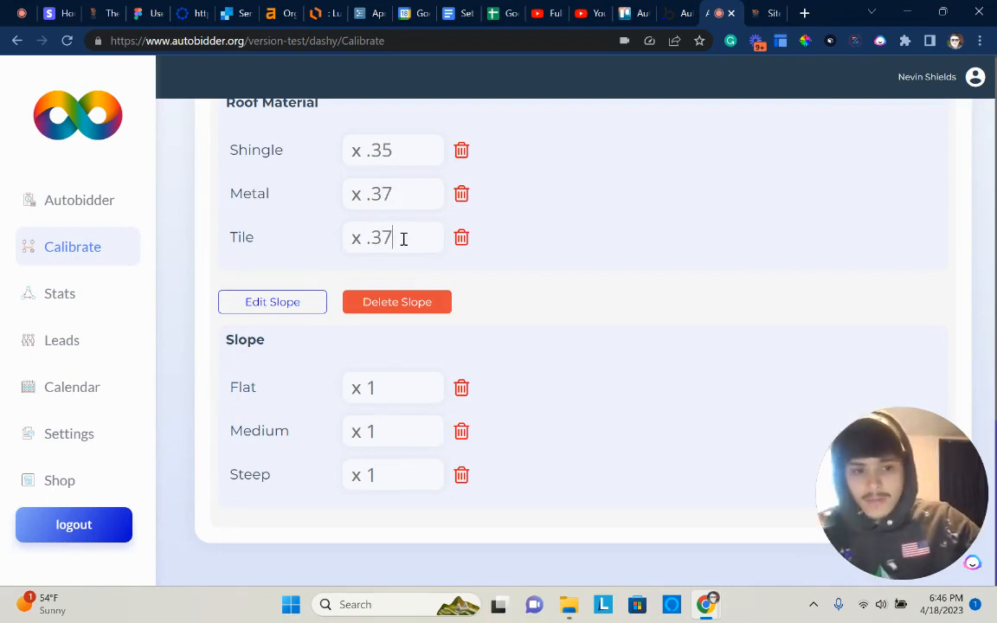
scroll(159, 392, "up", 1)
scroll(200, 397, "down", 1)
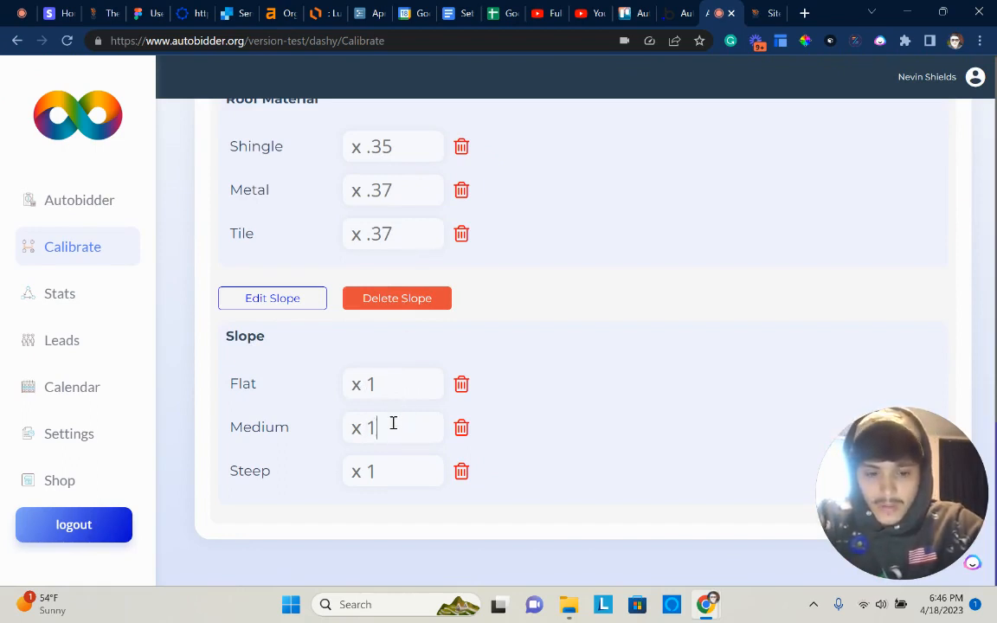
type("3")
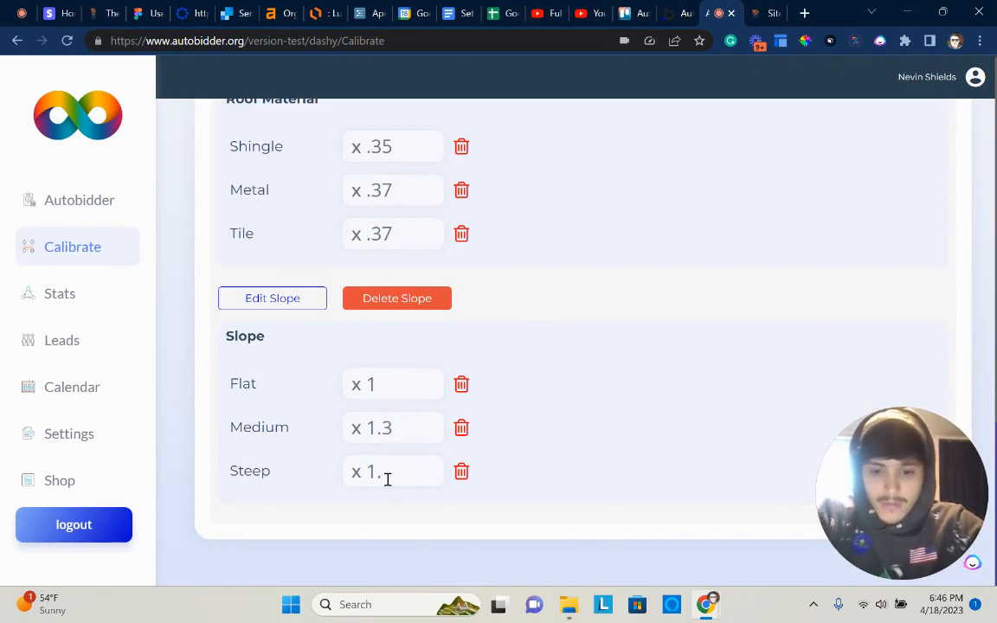
- Change the form colour to a darker gold
scroll(597, 346, "up", 15)
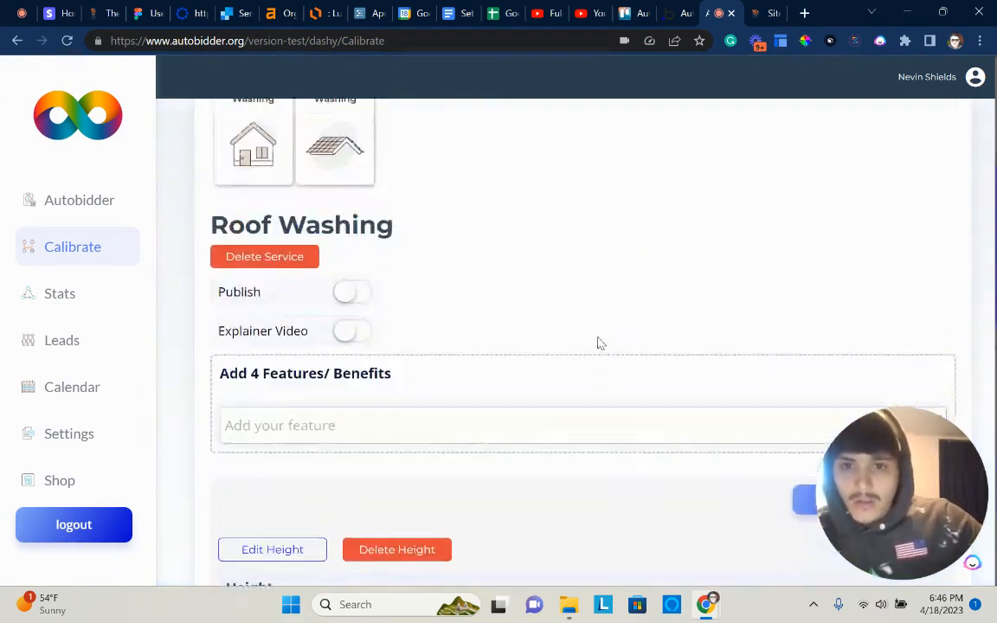
scroll(350, 356, "down", 4)
scroll(355, 329, "up", 4)
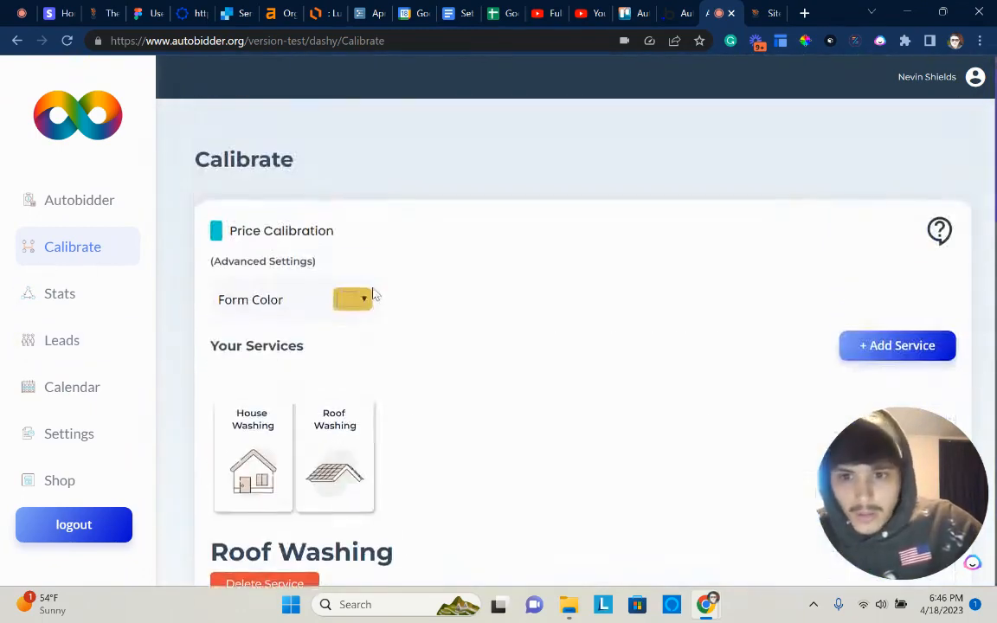
left_click(352, 299)
left_click(426, 381)
left_click(457, 485)
scroll(468, 402, "down", 4)
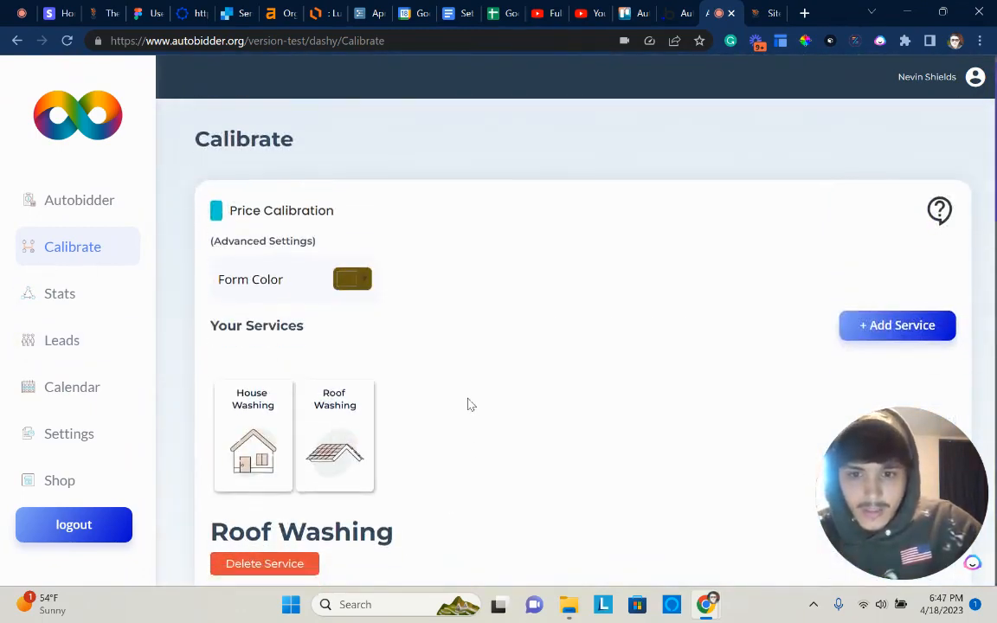
scroll(214, 276, "up", 4)
scroll(363, 347, "down", 5)
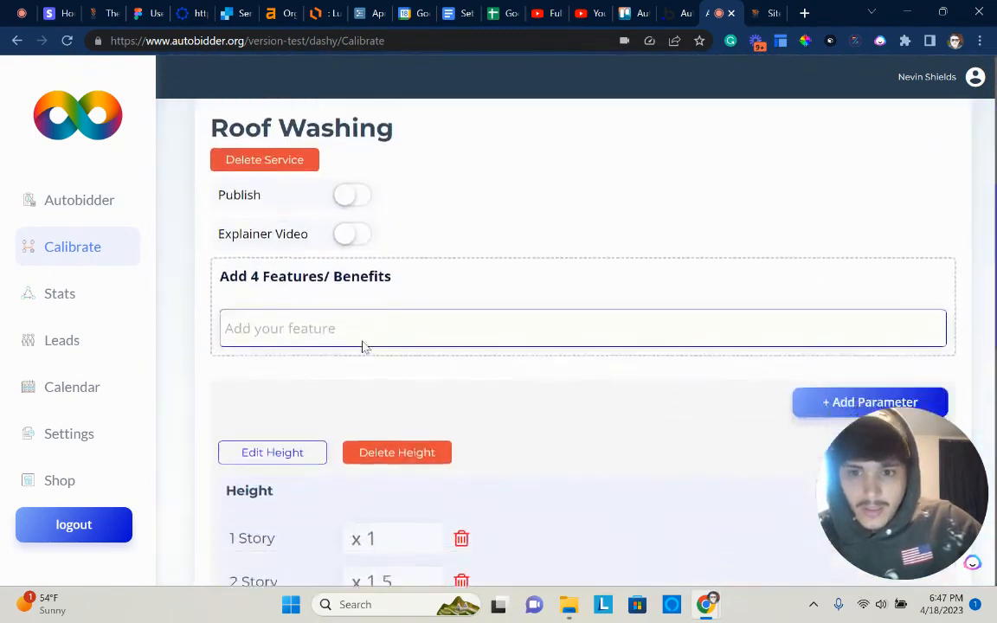
scroll(331, 403, "up", 2)
- Add Roof Washing benefits Safe, Effective, Long Lasting and Warrenty
scroll(327, 381, "down", 1)
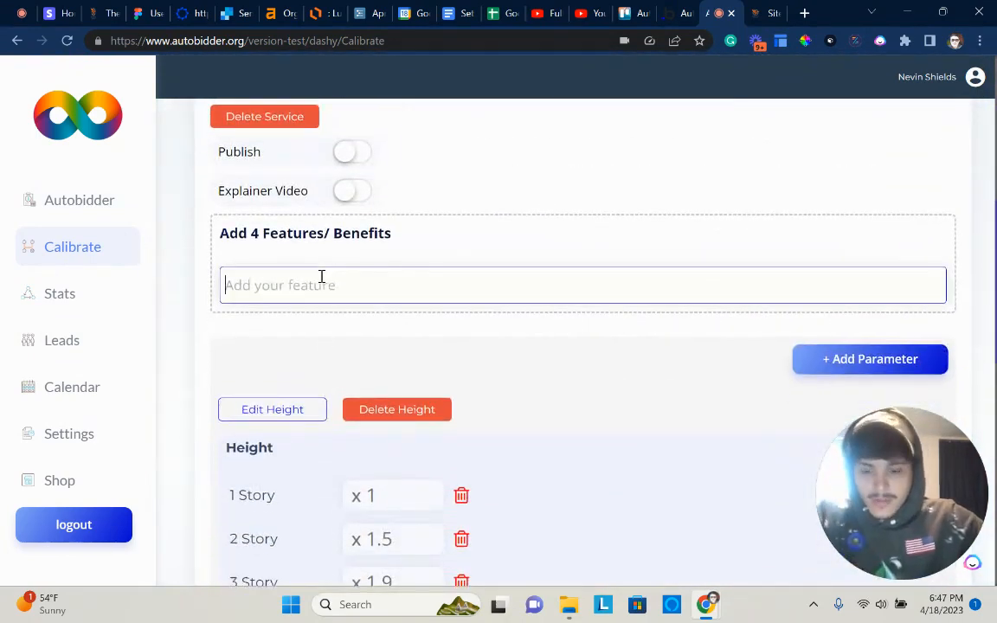
type("Safe")
key("Return")
type("Ef")
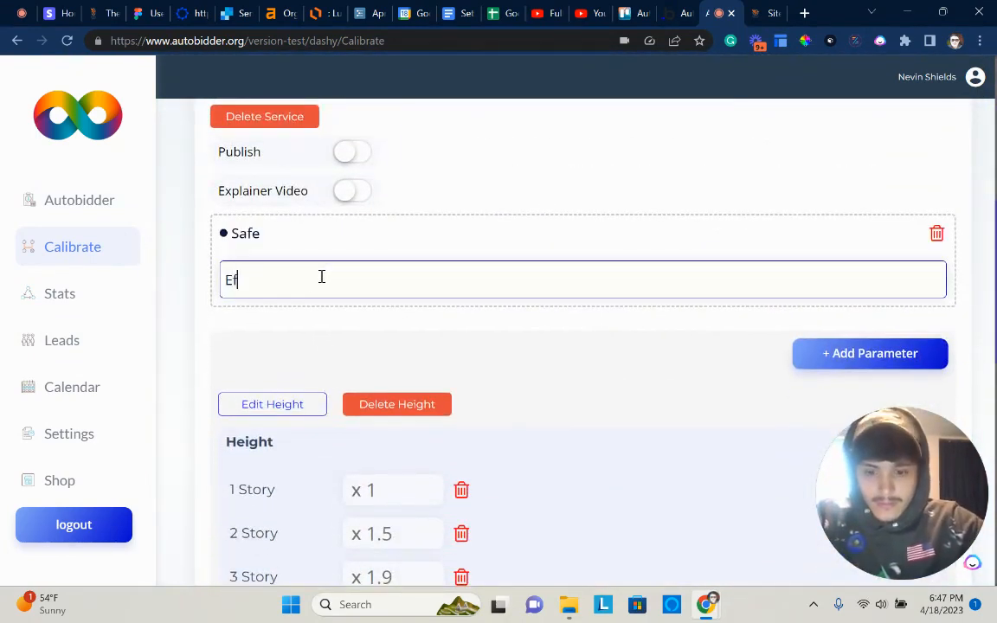
type("fective")
key("Return")
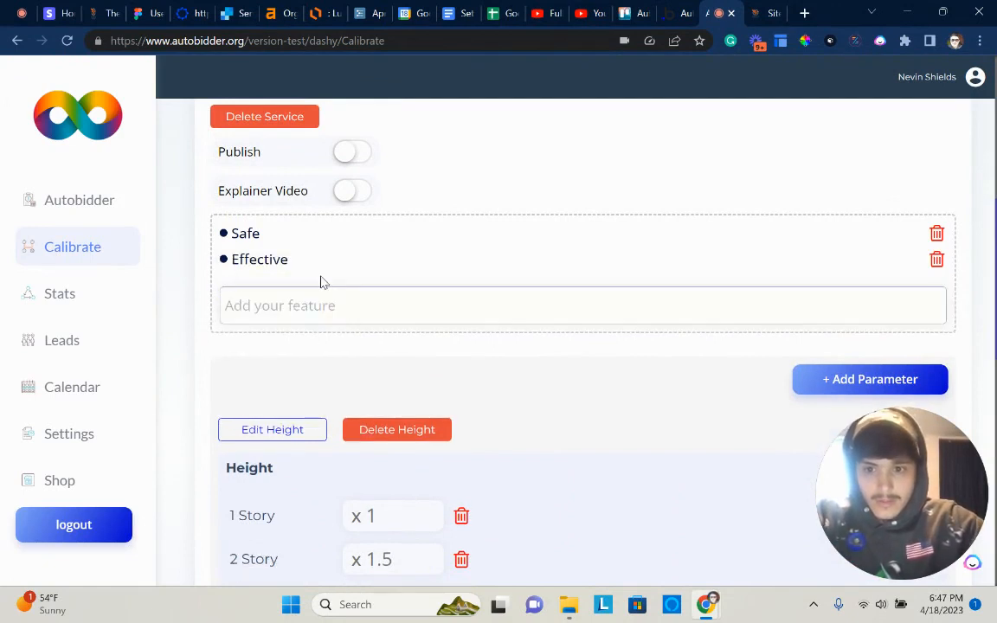
type("Long La")
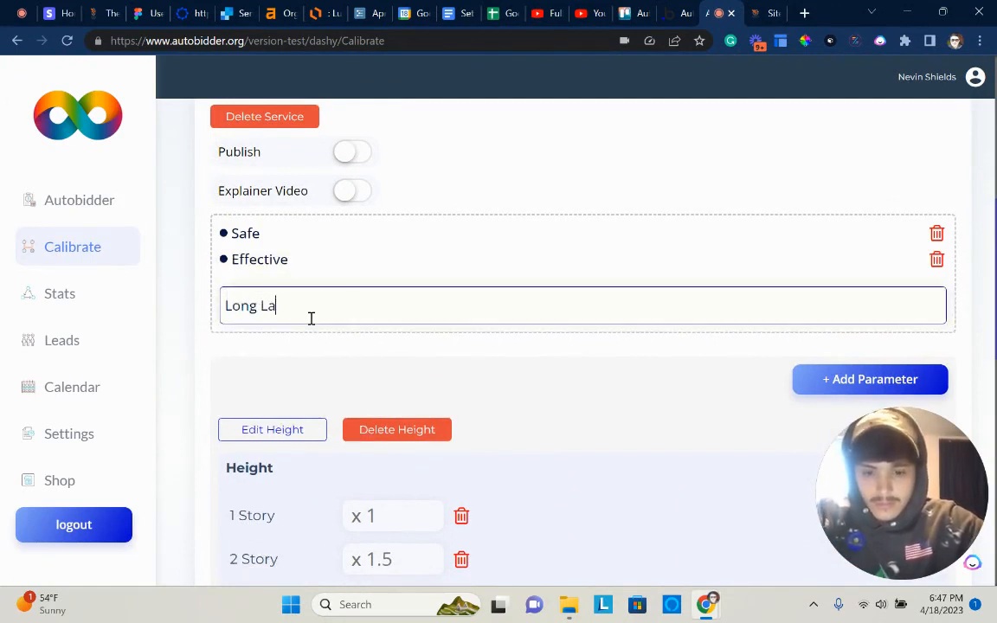
type("sting")
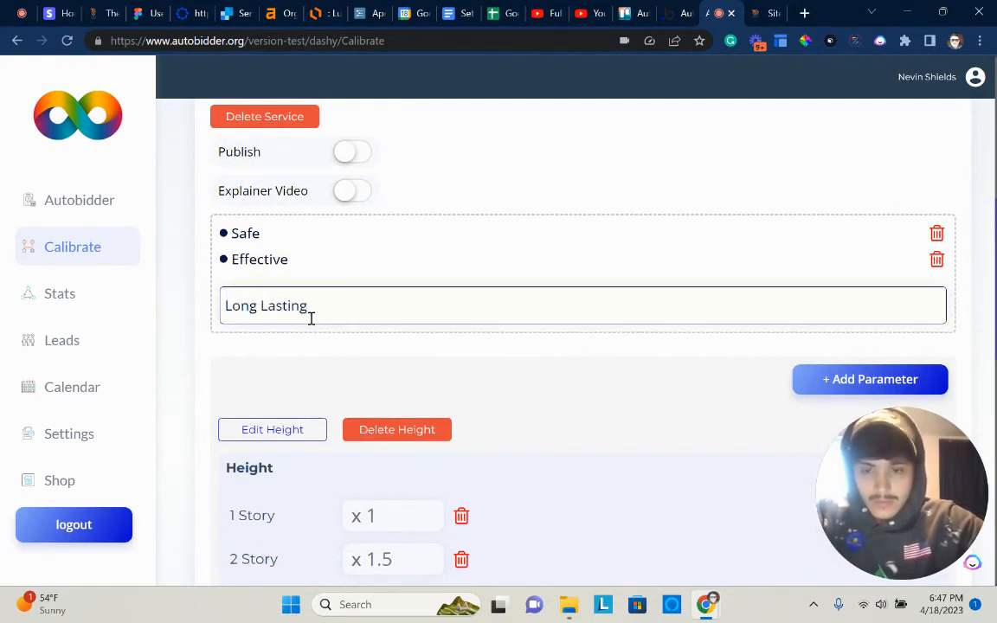
key("Return")
type("Warrent")
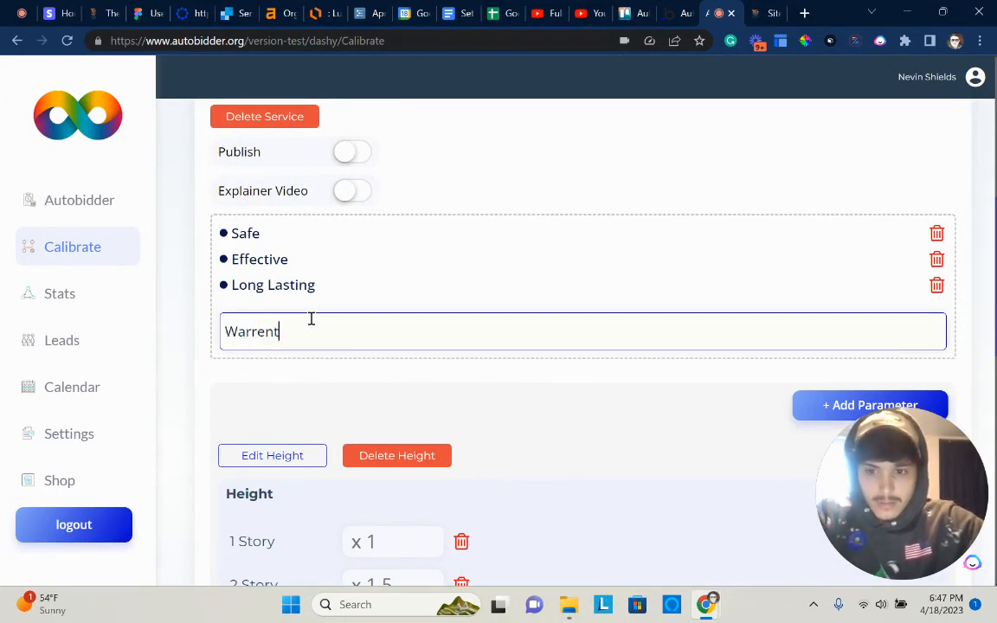
type("y")
key("Return")
scroll(343, 318, "up", 5)
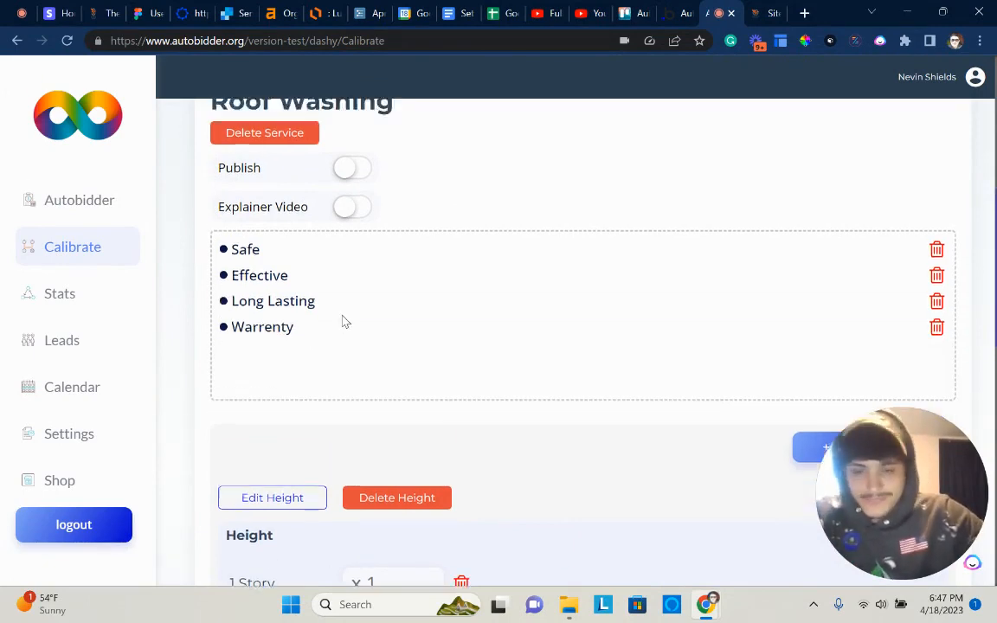
scroll(342, 322, "down", 2)
- Add House Washing benefits Clean, Fresh Smell, Longer Lasting and No Pressure
left_click(236, 239)
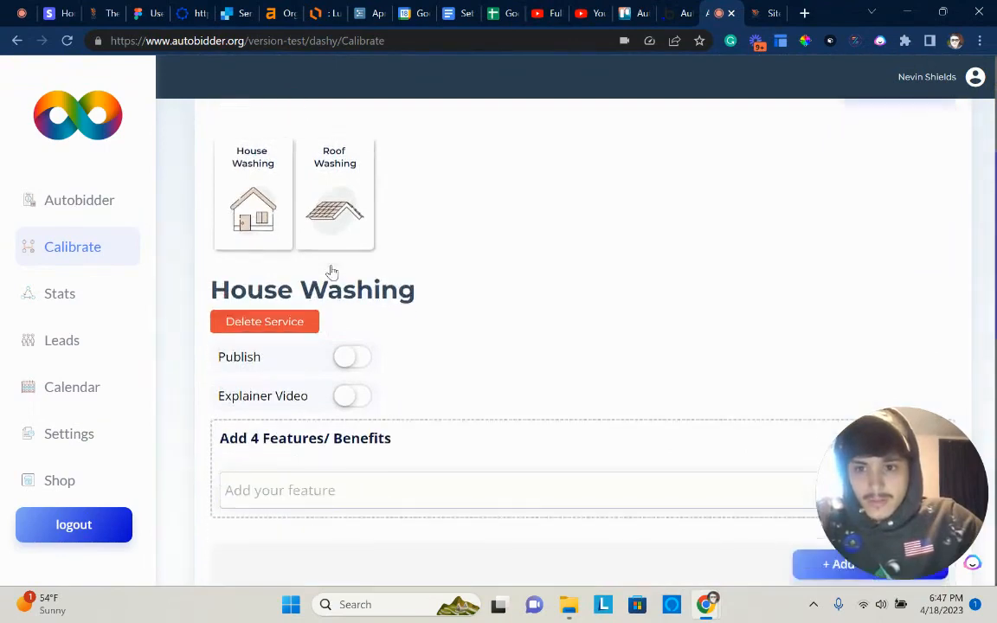
scroll(325, 251, "down", 4)
scroll(312, 225, "up", 1)
left_click(301, 217)
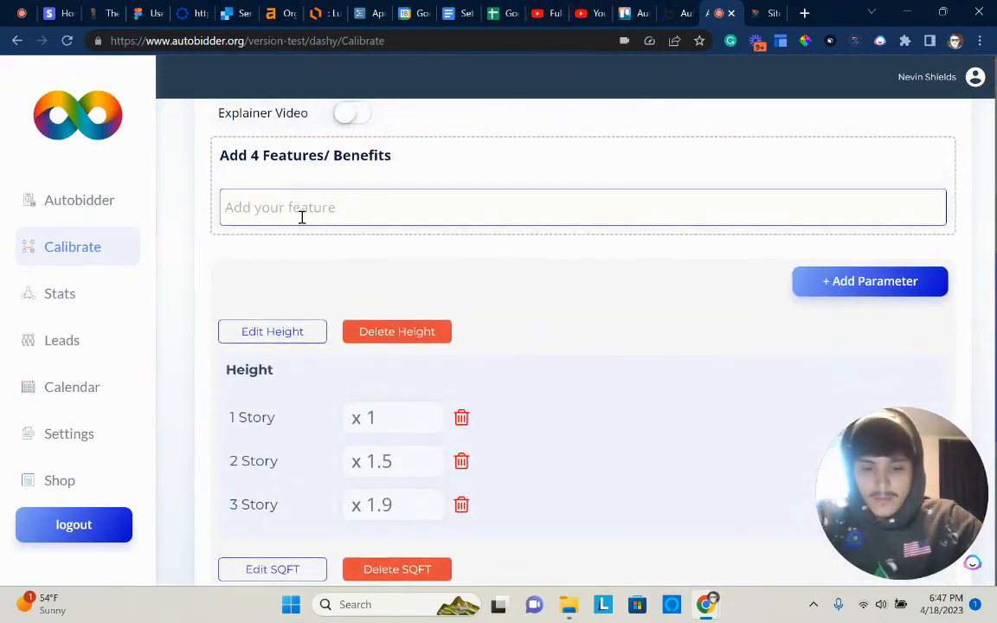
type("Qlean")
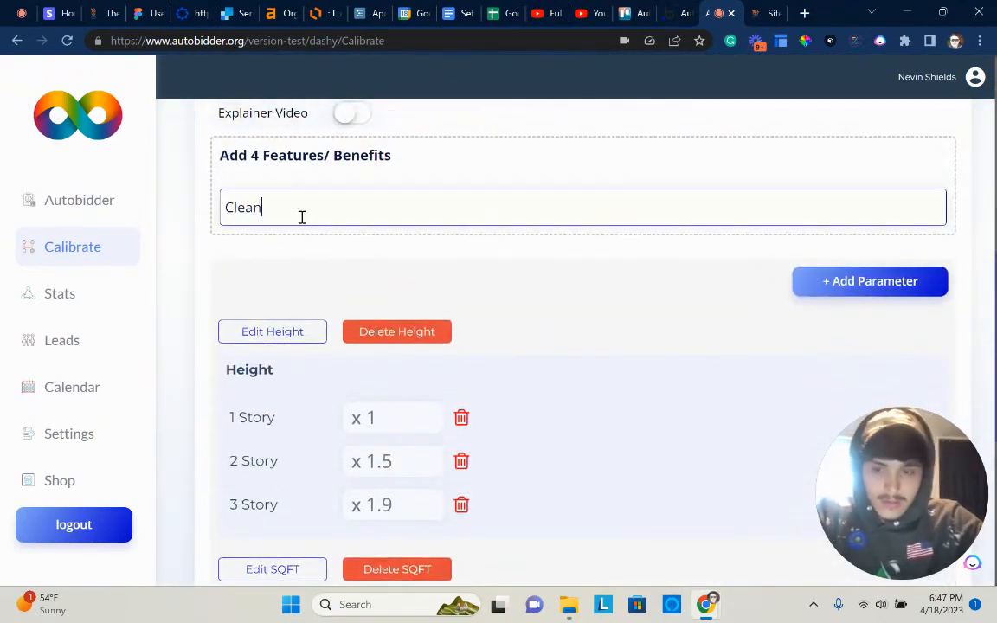
key("Return")
type("Fresh")
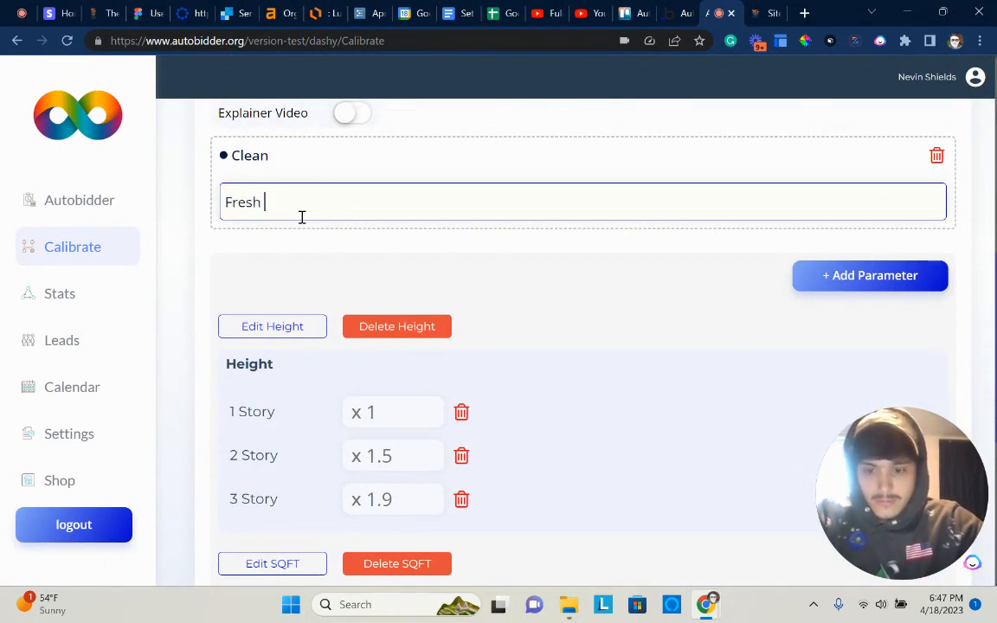
type(" Smell")
key("Return")
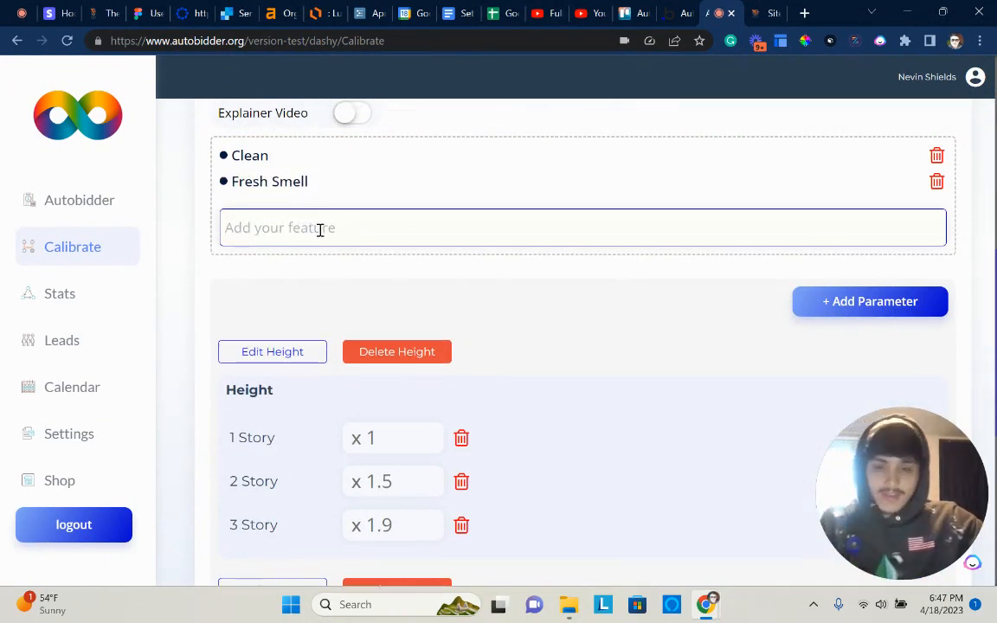
scroll(323, 232, "down", 1)
scroll(326, 233, "up", 1)
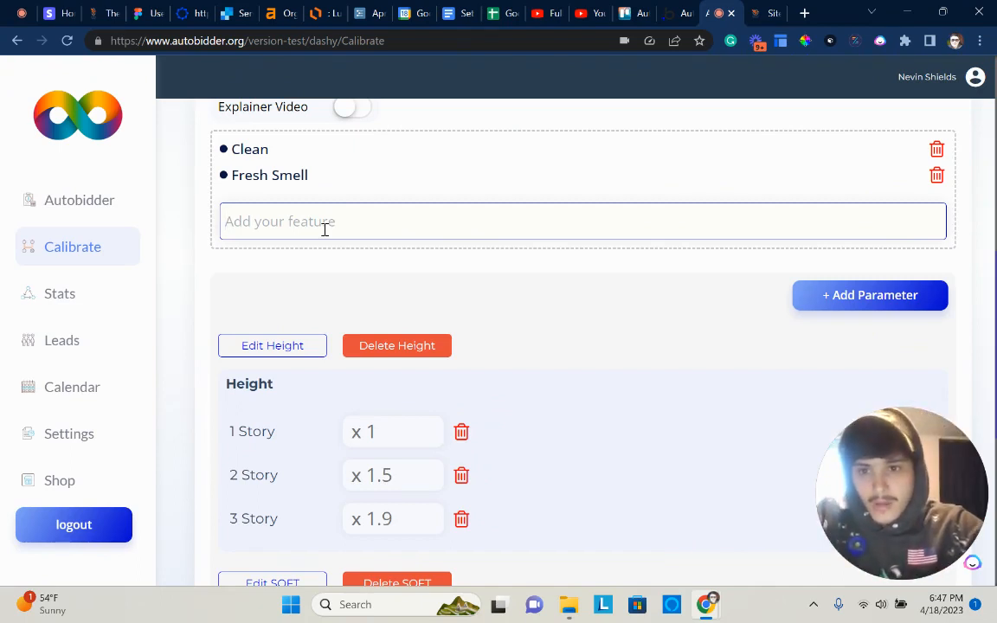
type("Longer Lastin")
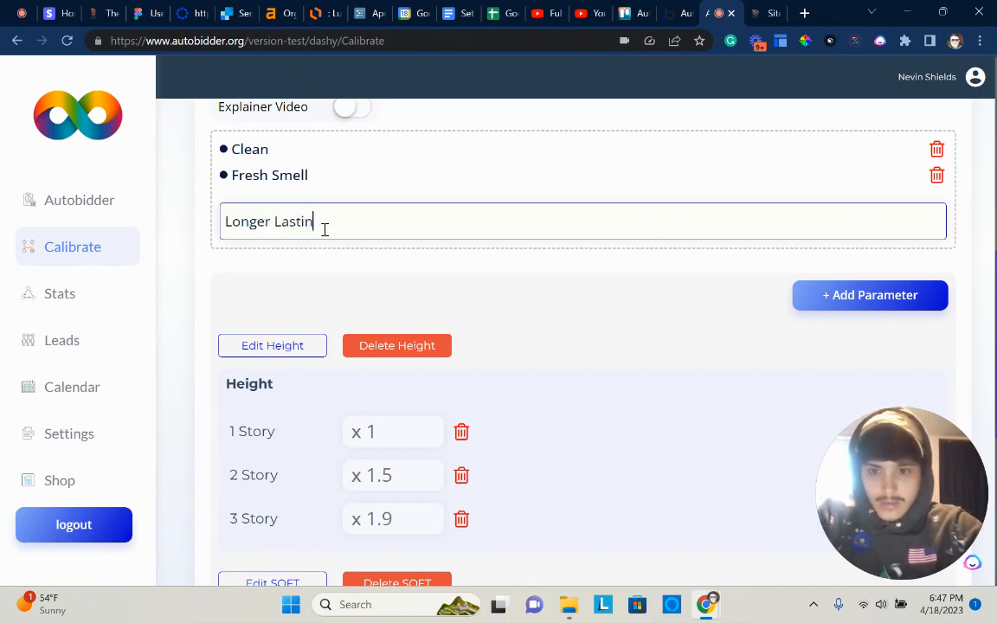
type("g")
key("Return")
type("No P")
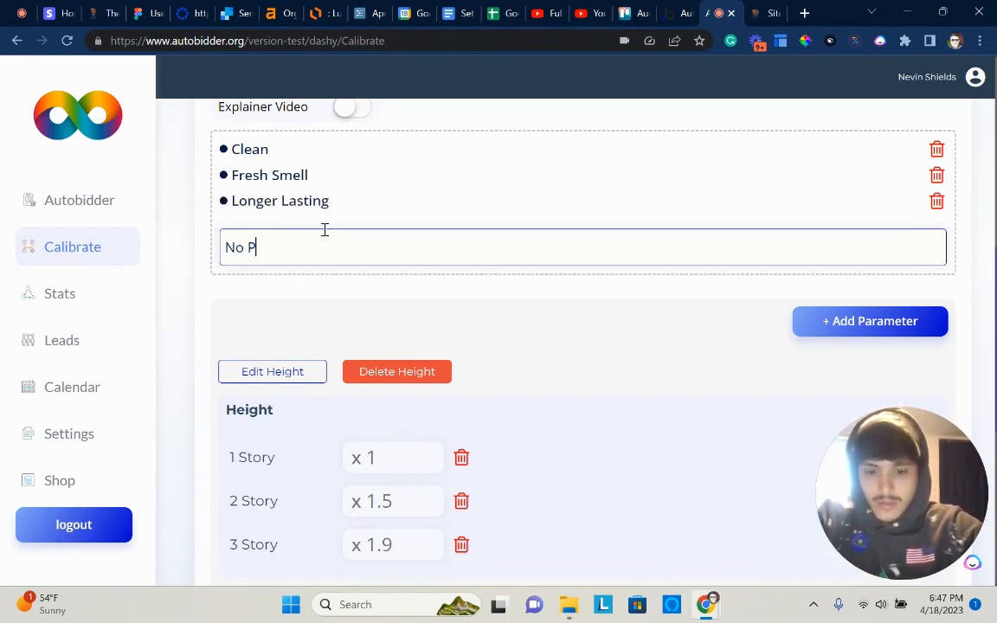
type("ressure")
key("Return")
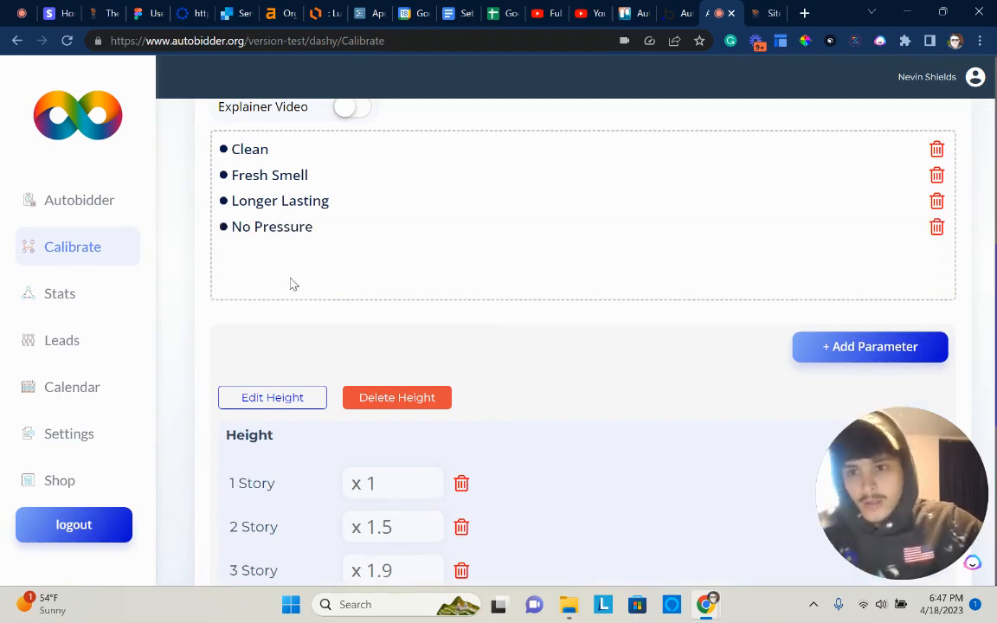
scroll(346, 268, "up", 5)
- Switch Publish on for the House Washing and Roof Washing services
scroll(389, 303, "down", 3)
left_click(356, 309)
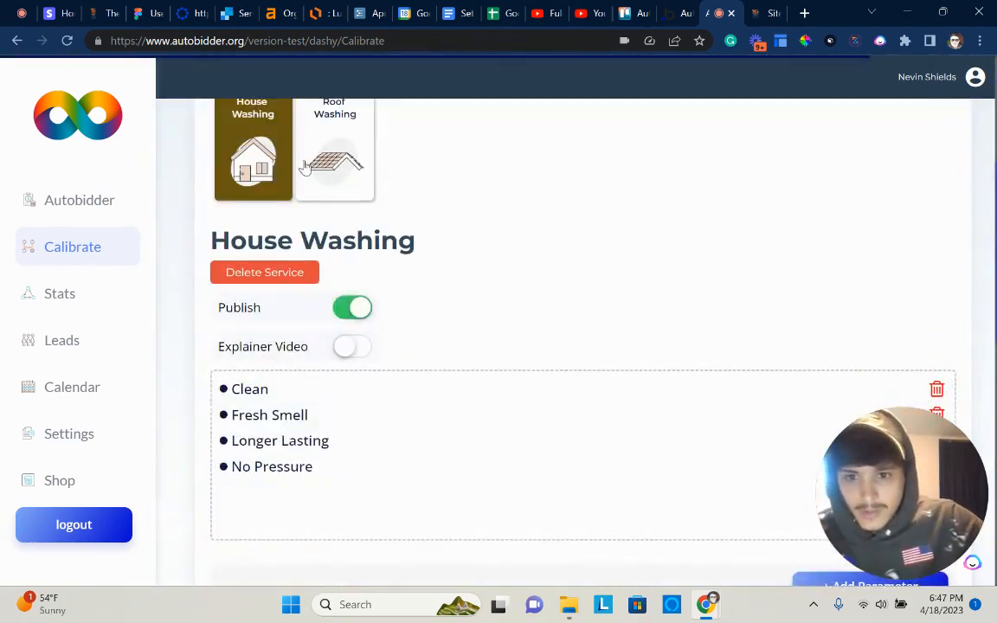
left_click(304, 167)
left_click(345, 308)
scroll(346, 316, "up", 3)
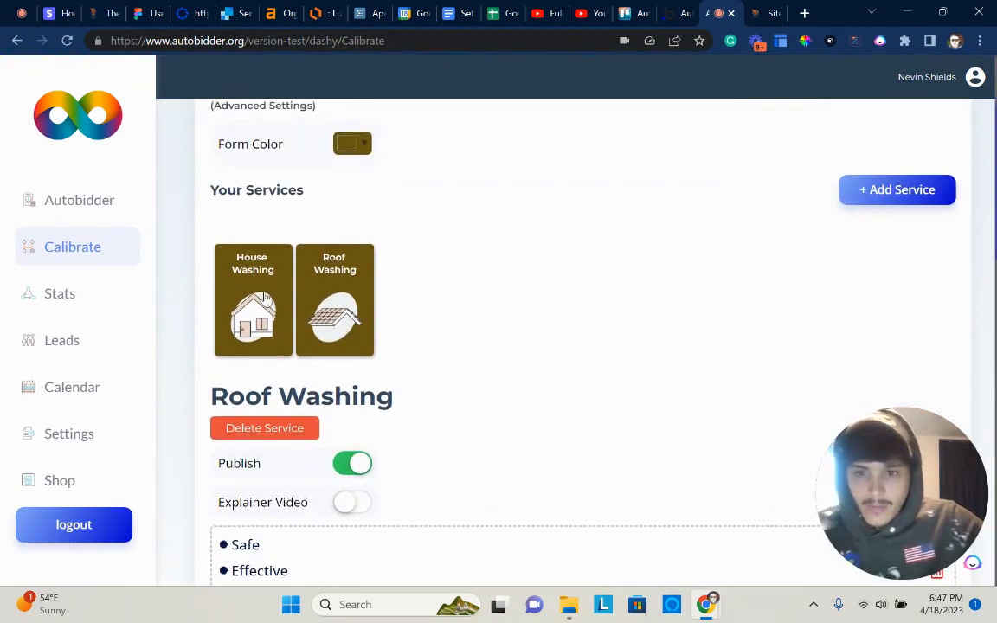
scroll(336, 372, "down", 2)
- Toggle Roof Washing's explainer video on and off, then open the Shop's YouTube channel
left_click(344, 351)
scroll(367, 350, "down", 3)
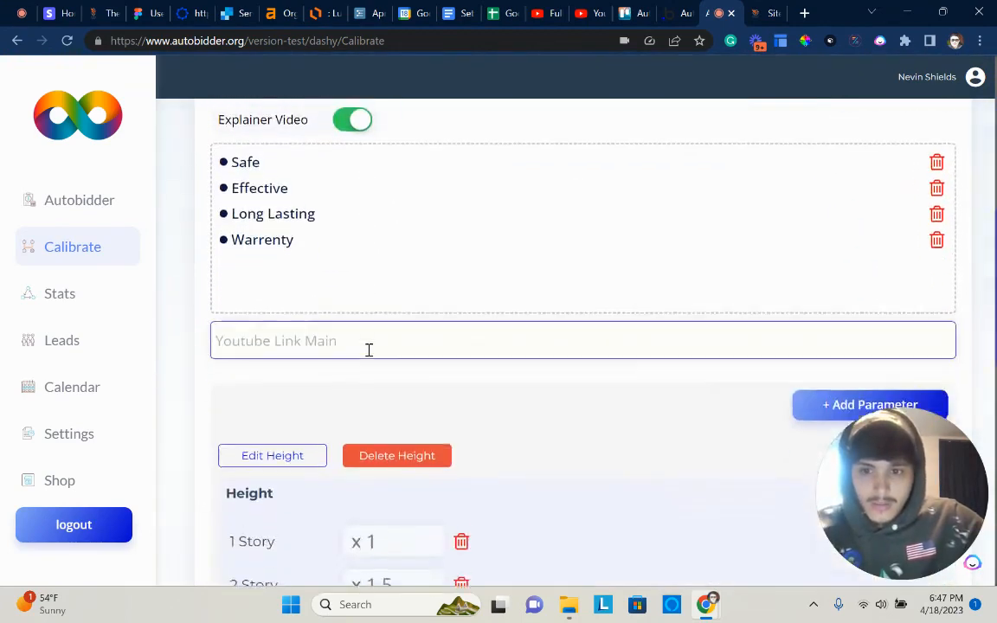
scroll(363, 350, "up", 3)
left_click(350, 349)
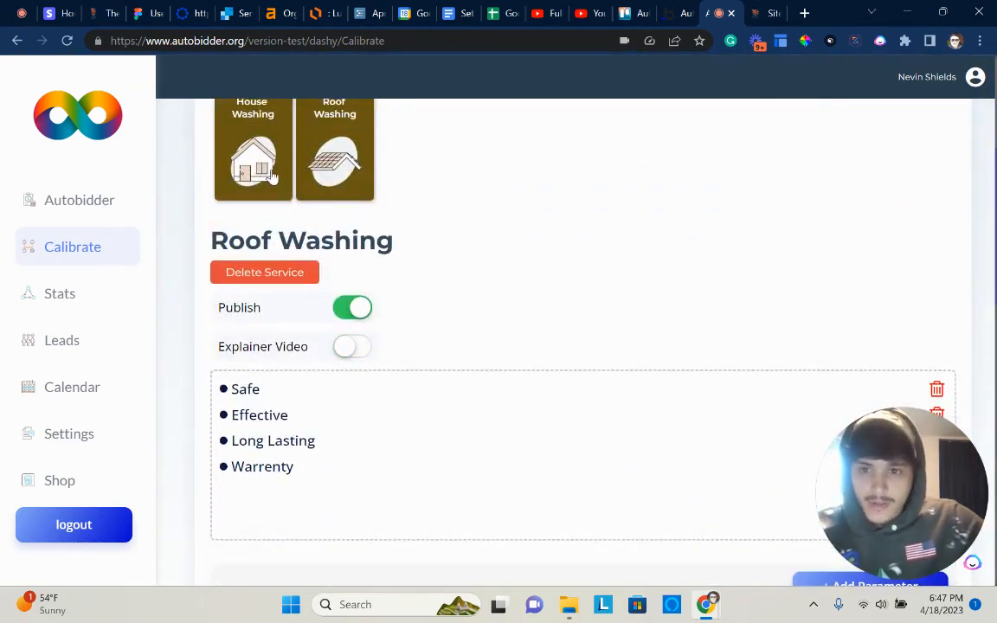
scroll(189, 396, "down", 2)
left_click(70, 482)
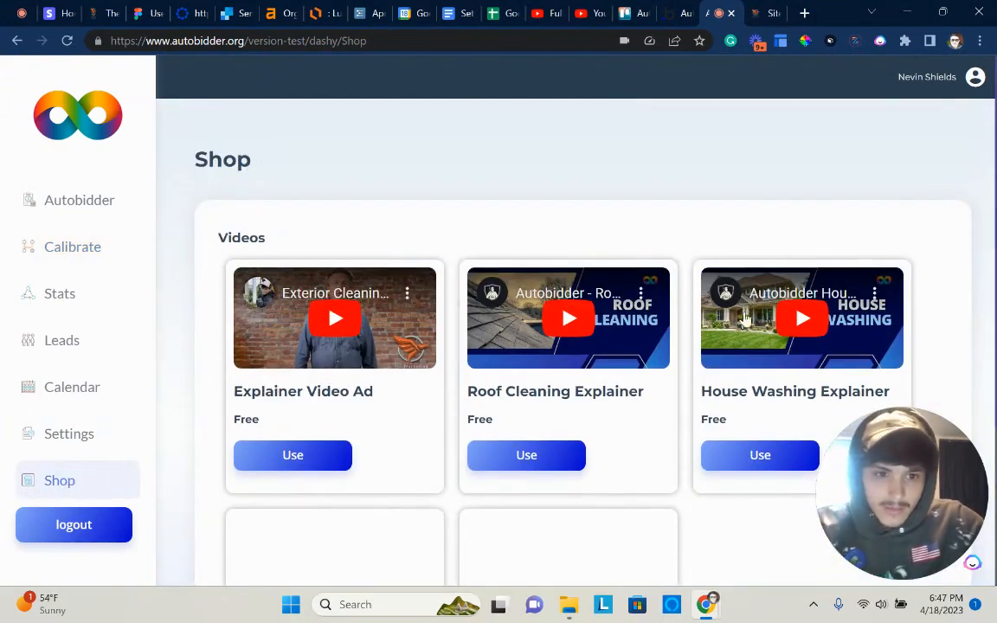
left_click(659, 275)
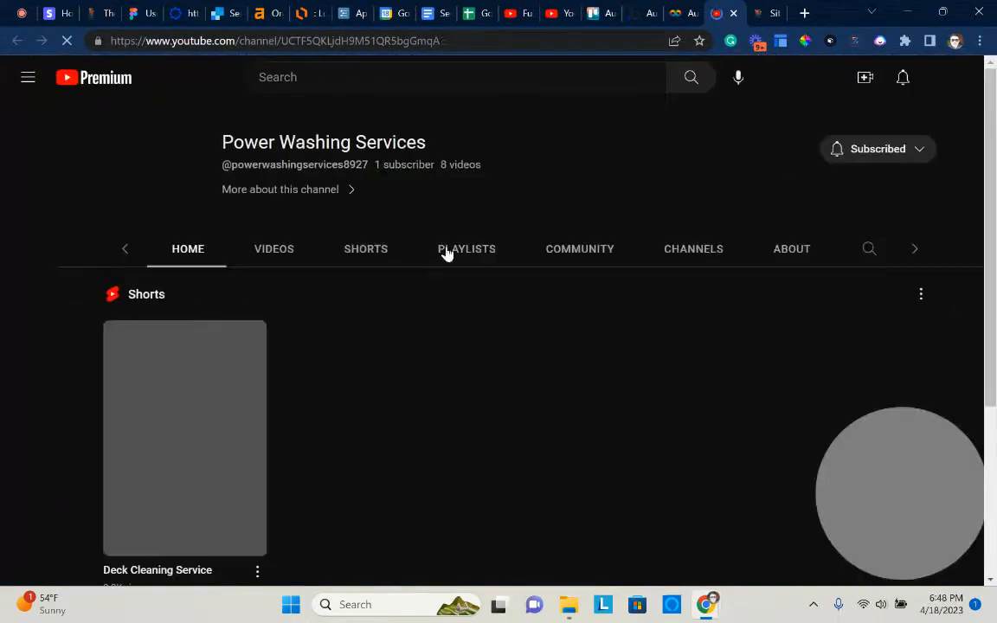
- Copy the Autobidder House Wash video link from the channel's Videos list, then return to Autobidder
left_click(230, 251)
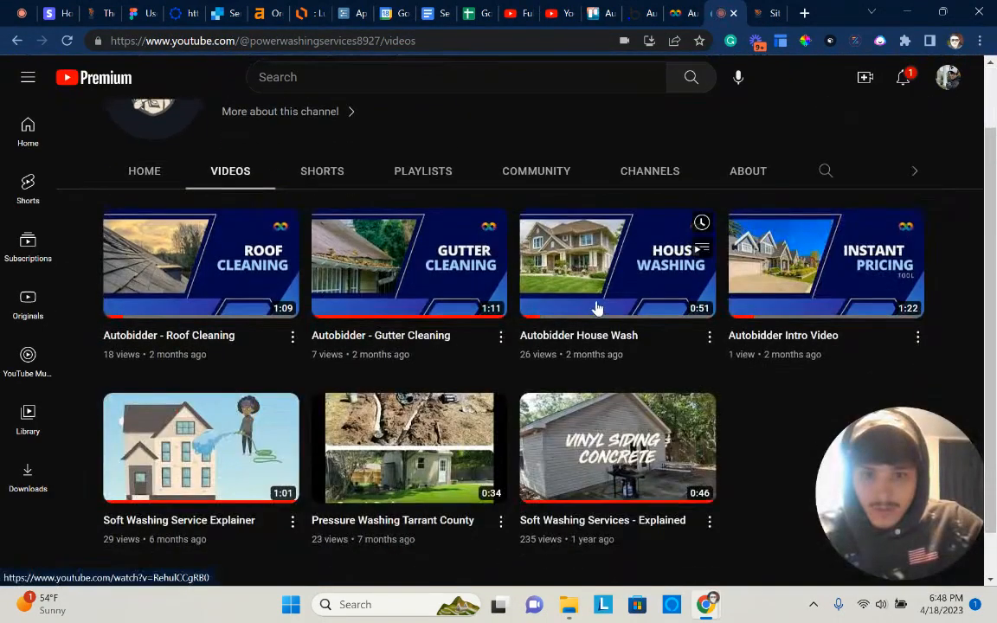
left_click(596, 311)
right_click(295, 42)
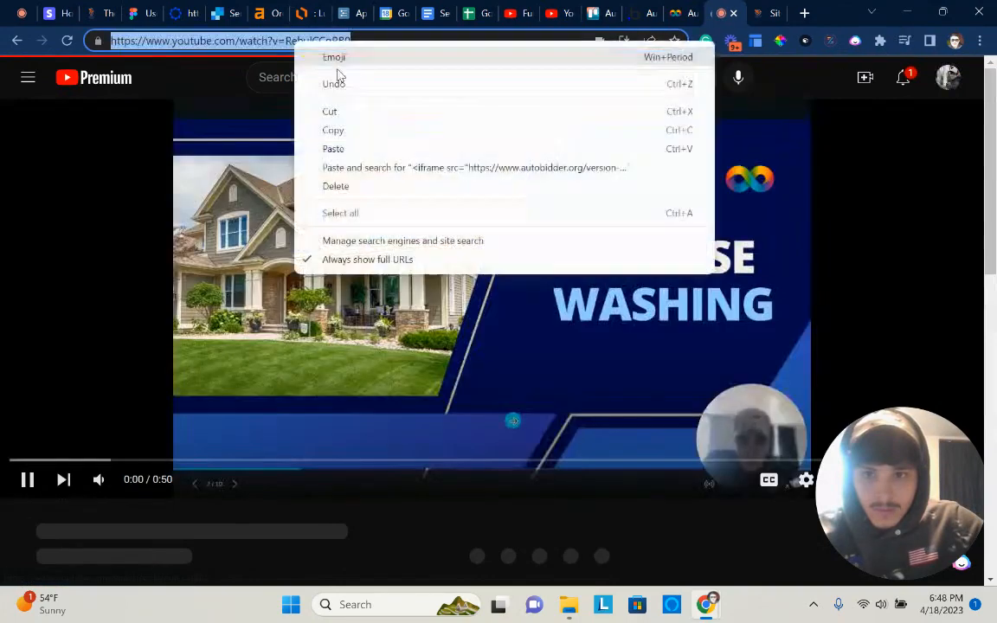
left_click(352, 130)
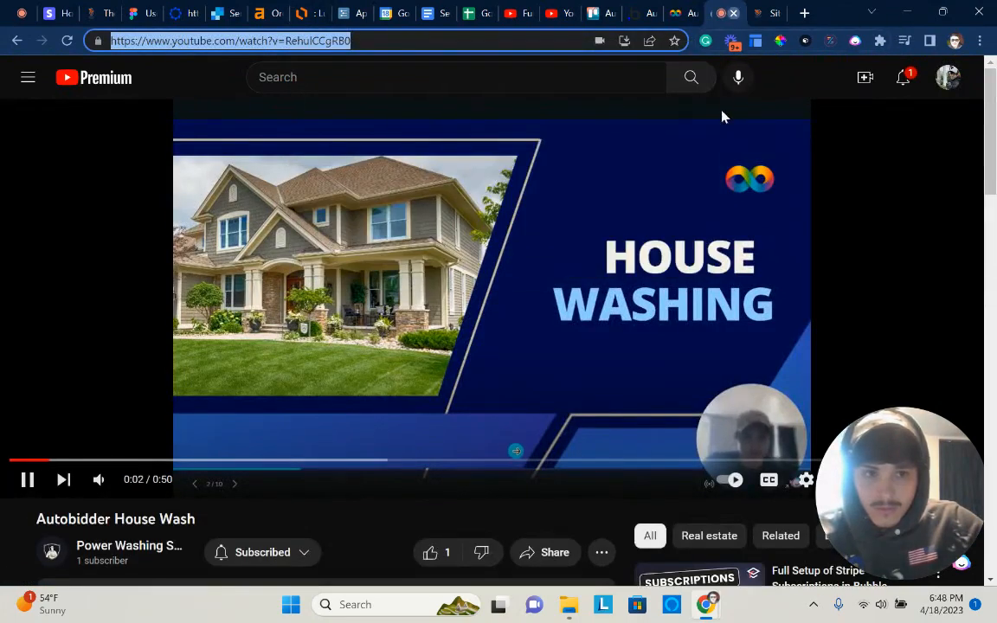
left_click(733, 13)
left_click(74, 200)
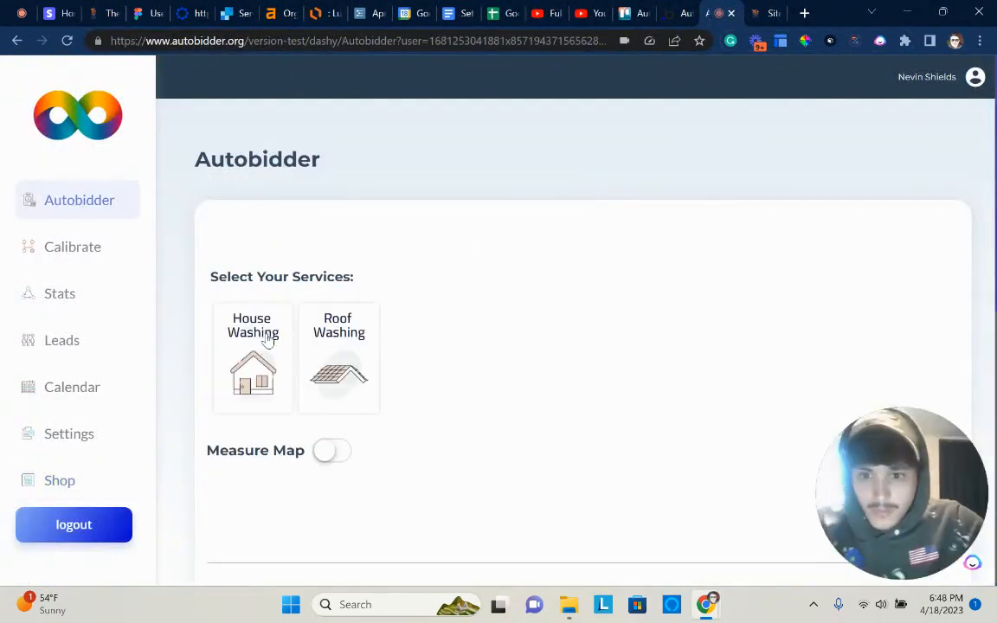
- Turn on House Washing's explainer video and paste the House Wash YouTube link as Youtube Link Main
scroll(264, 333, "down", 1)
left_click(264, 320)
scroll(273, 303, "down", 4)
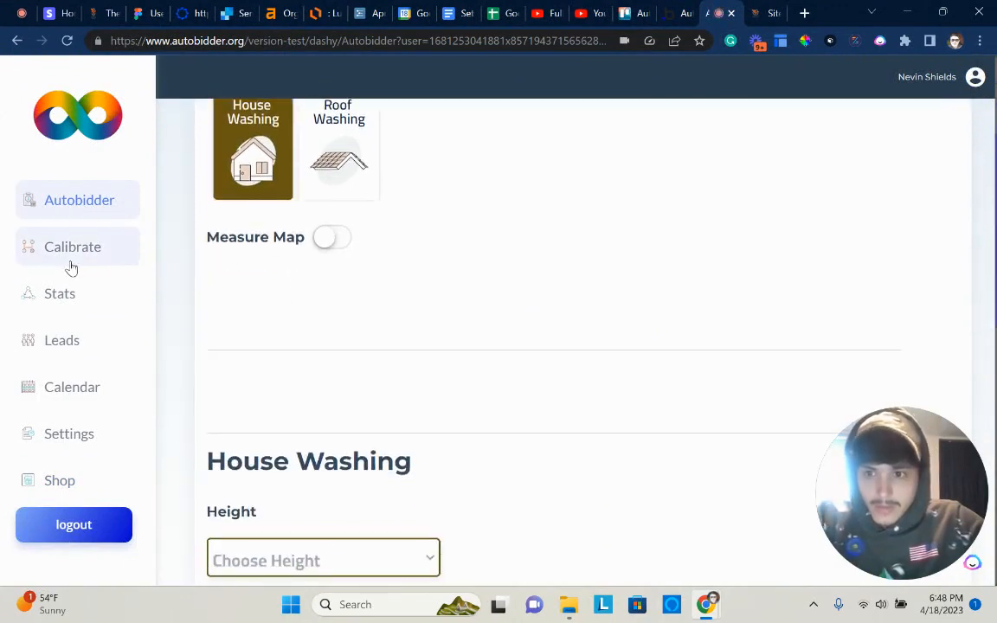
left_click(73, 251)
double_click(258, 273)
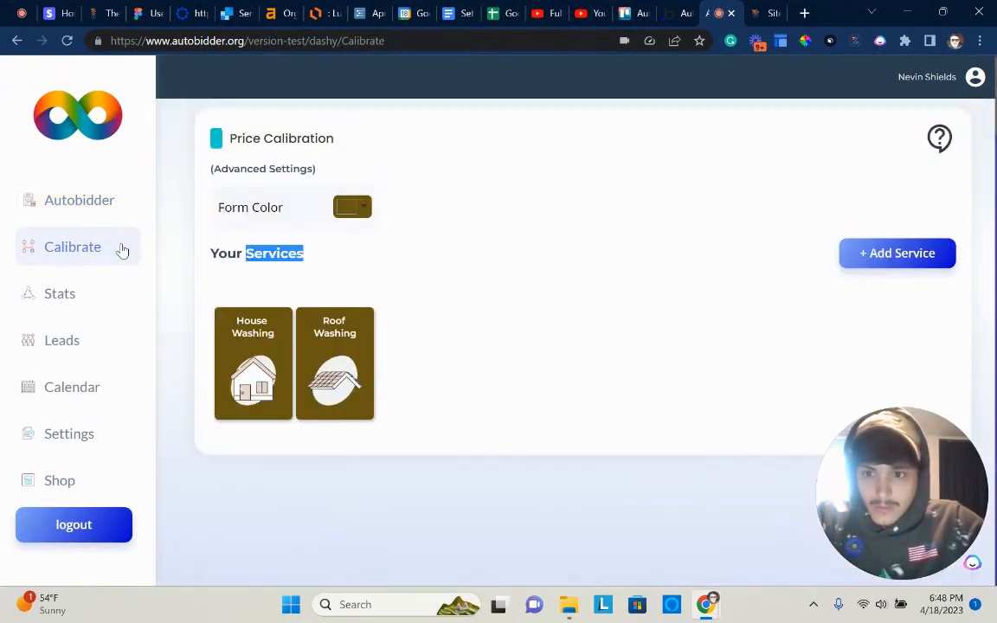
left_click(252, 364)
scroll(258, 391, "down", 6)
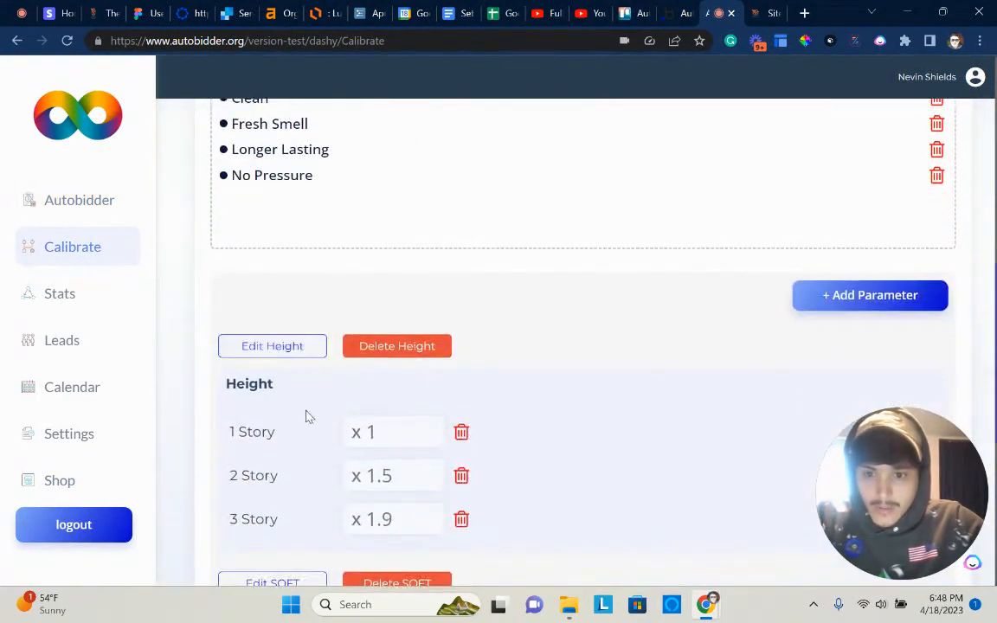
scroll(309, 381, "up", 4)
left_click(348, 291)
scroll(332, 347, "down", 2)
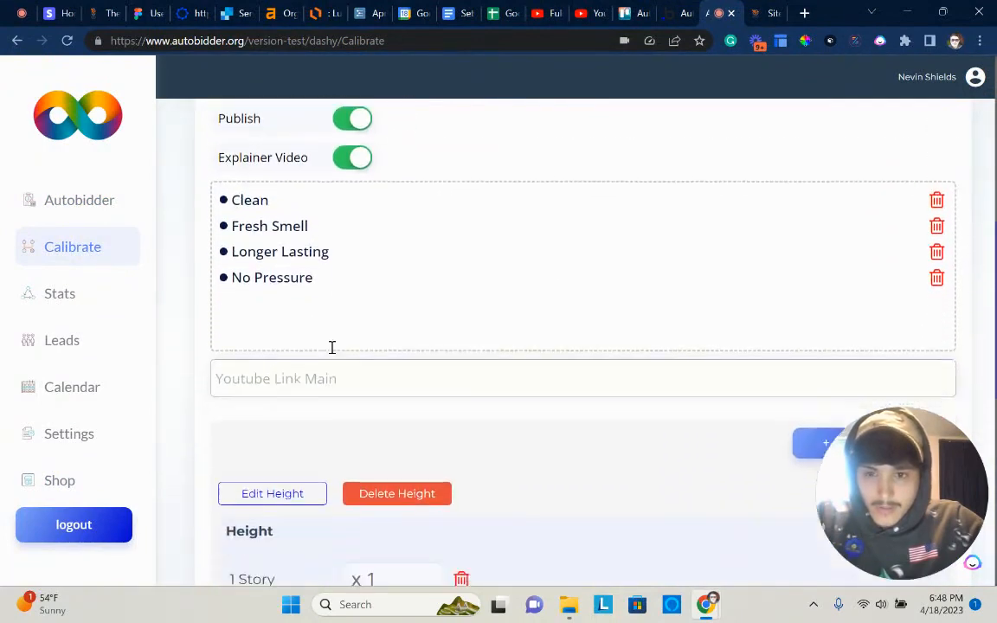
left_click(323, 368)
key("ctrl+v")
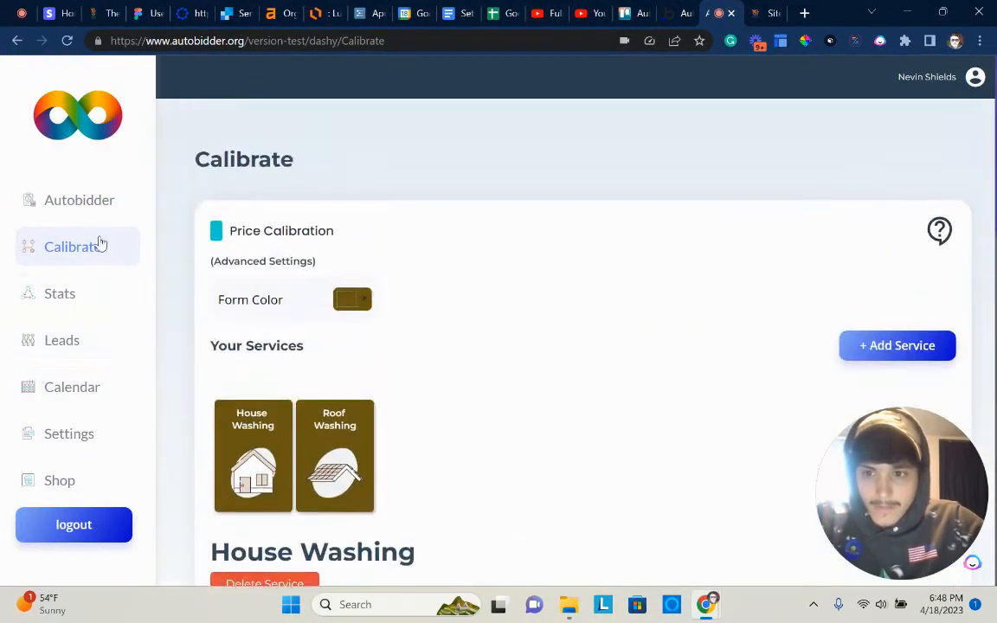
left_click(89, 208)
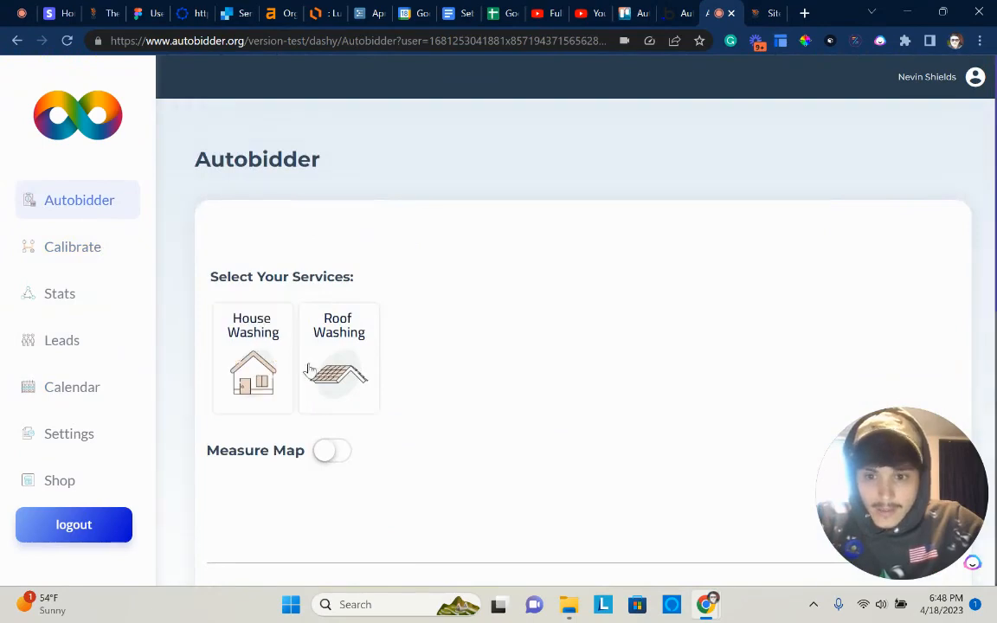
- Select House Washing in the quote form and reload the page
left_click(277, 368)
scroll(334, 367, "down", 4)
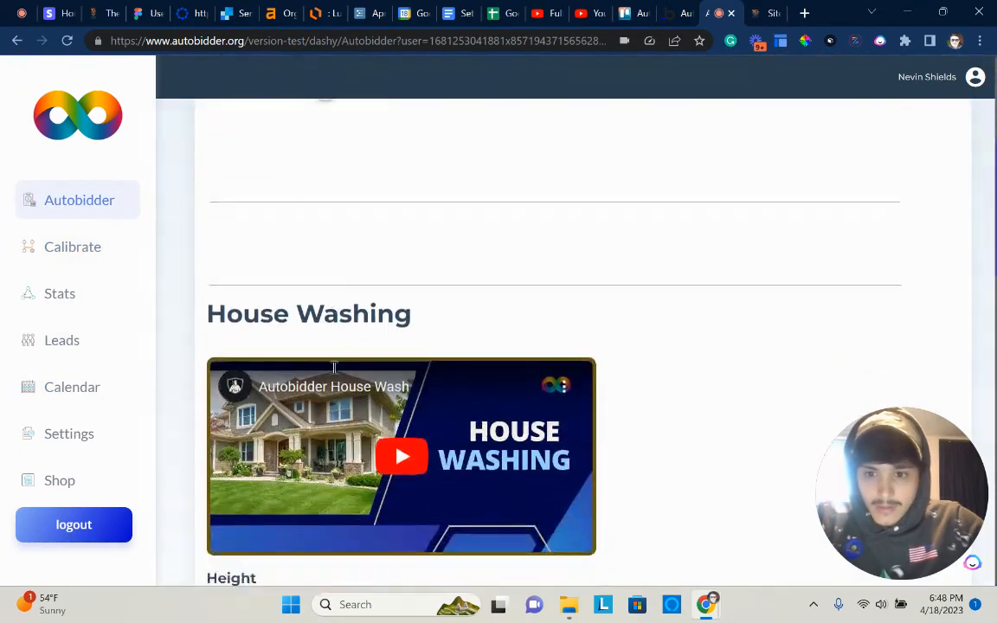
scroll(340, 343, "up", 2)
scroll(338, 346, "down", 6)
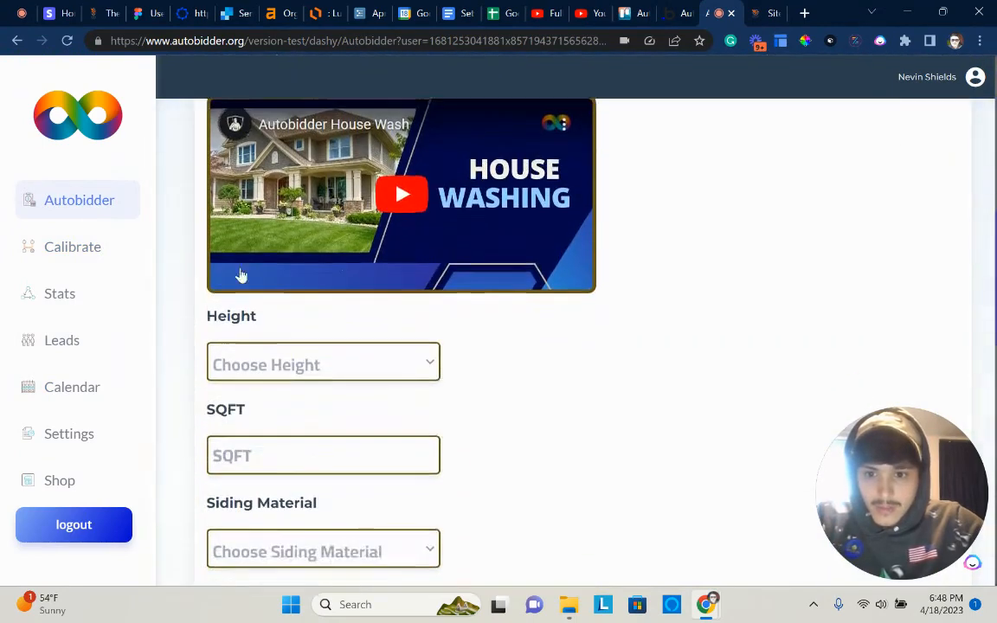
left_click(63, 43)
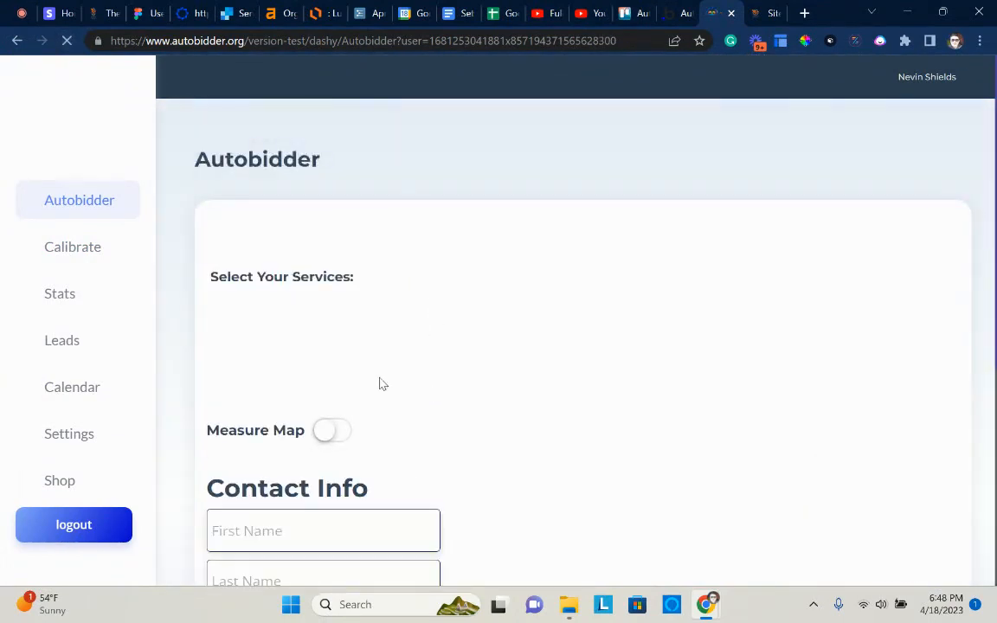
- Select House Washing and Roof Washing again so the House Wash video shows
left_click(272, 378)
scroll(319, 398, "down", 4)
scroll(316, 397, "up", 1)
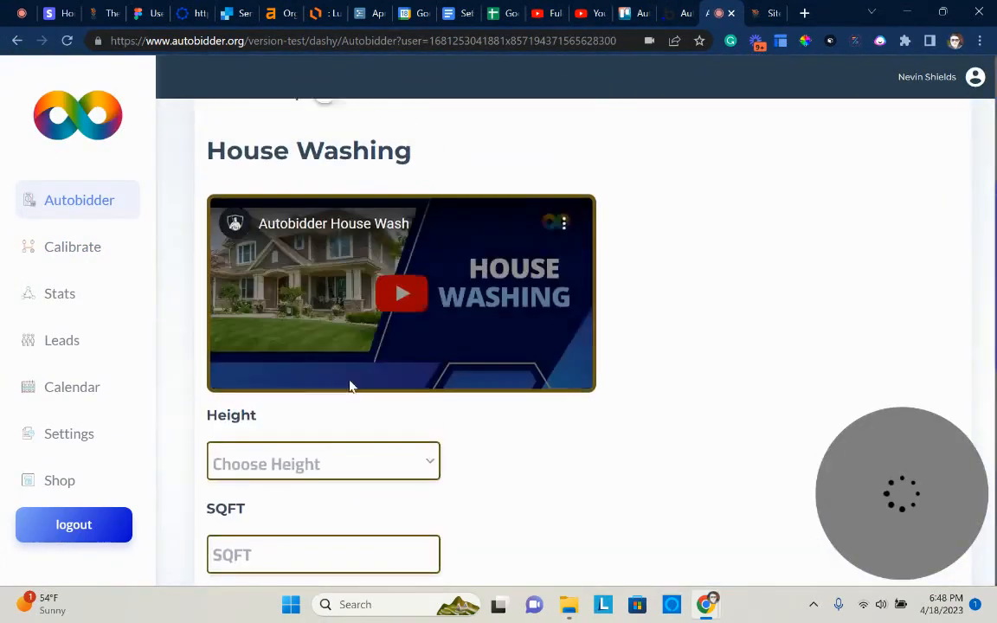
scroll(350, 385, "down", 1)
scroll(355, 378, "up", 4)
left_click(333, 211)
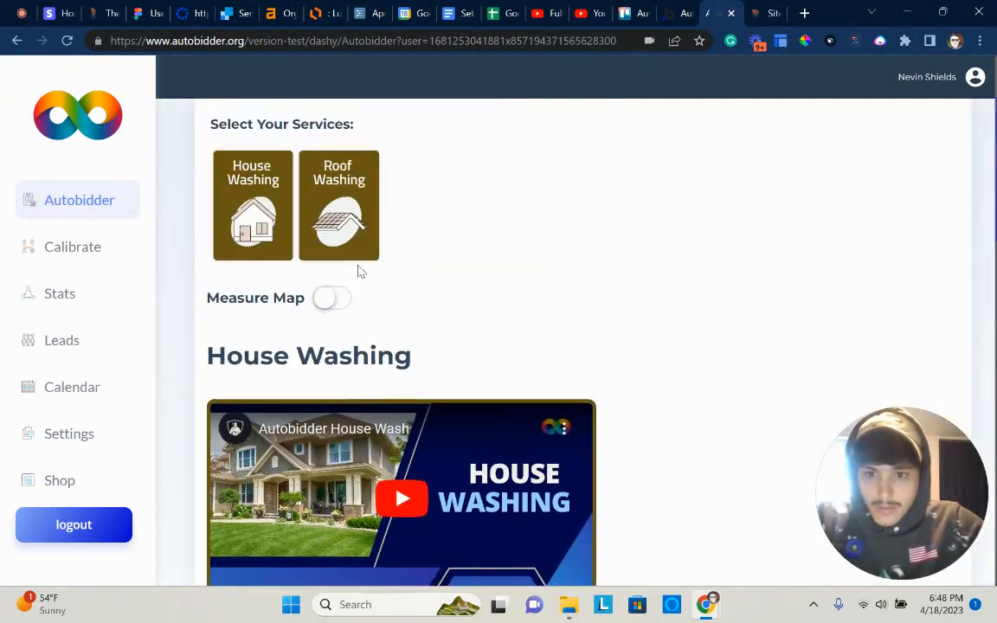
scroll(360, 260, "down", 3)
scroll(416, 260, "down", 3)
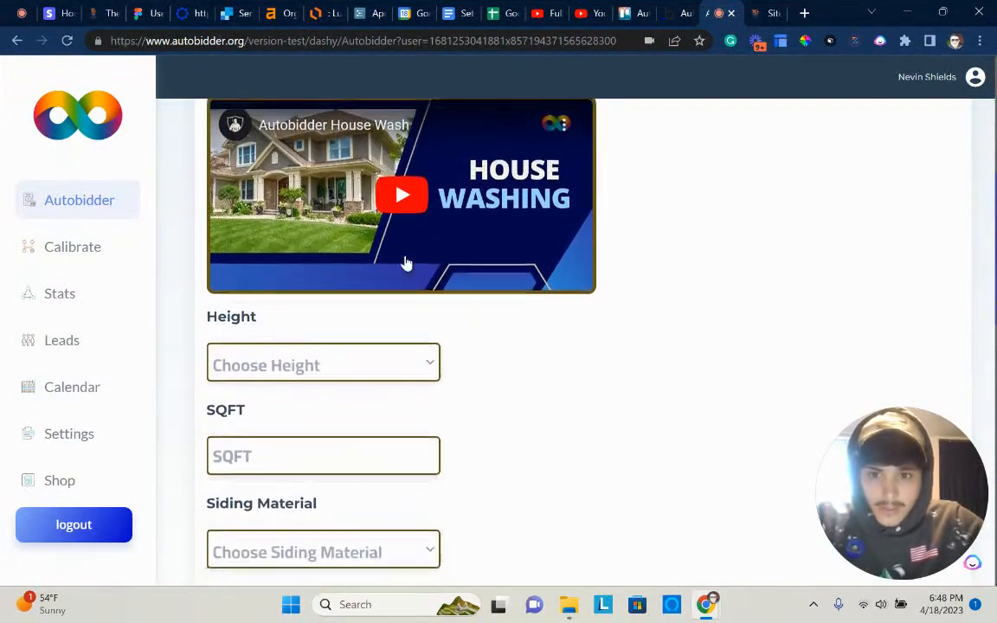
scroll(389, 277, "up", 1)
scroll(359, 268, "up", 6)
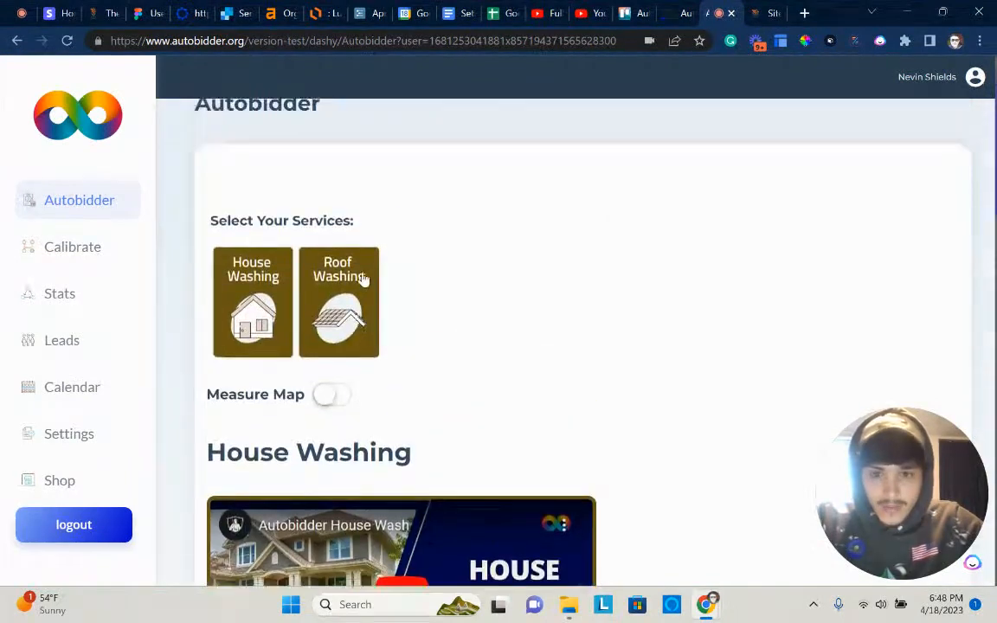
scroll(372, 295, "down", 1)
scroll(368, 329, "up", 1)
scroll(346, 337, "down", 4)
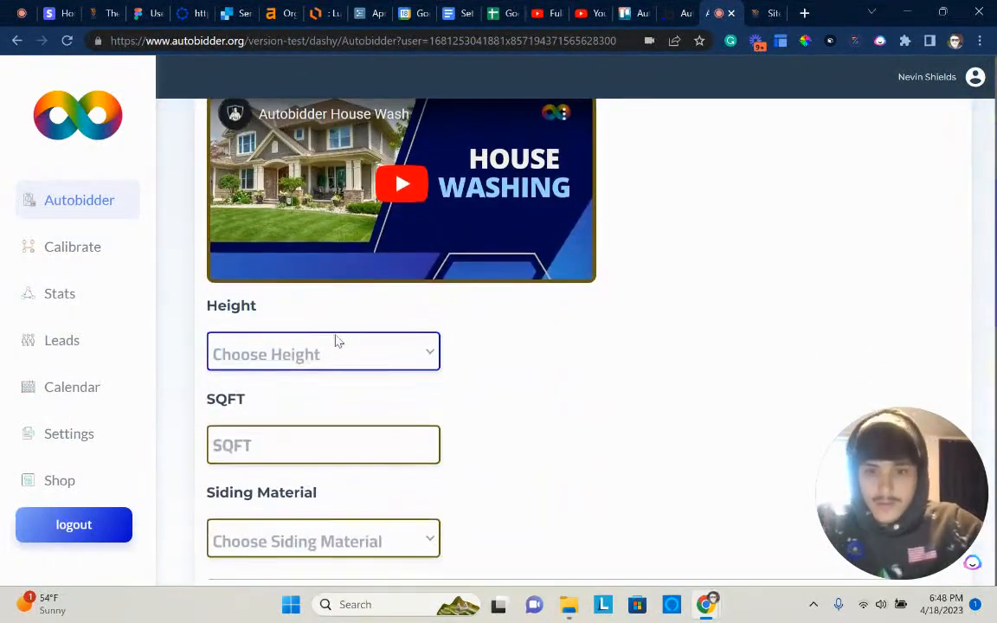
left_click(330, 345)
- Enter 2 Story, 1500 SQFT, Vinyl siding, Shingle roof and Medium slope in the quote form
left_click(305, 425)
scroll(265, 391, "down", 1)
scroll(265, 391, "down", 1)
left_click(253, 290)
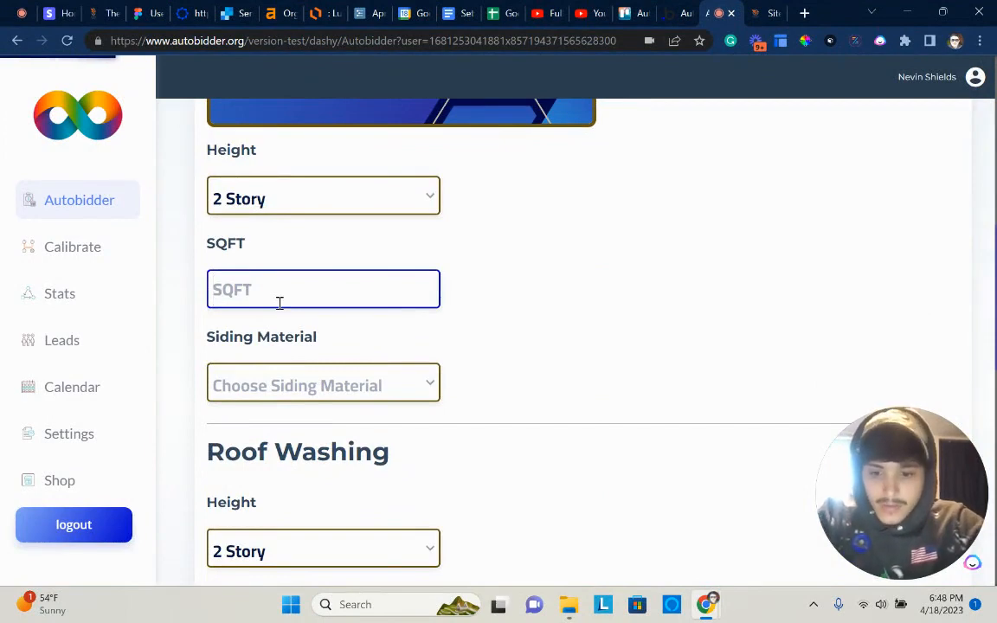
type("1500")
left_click(294, 395)
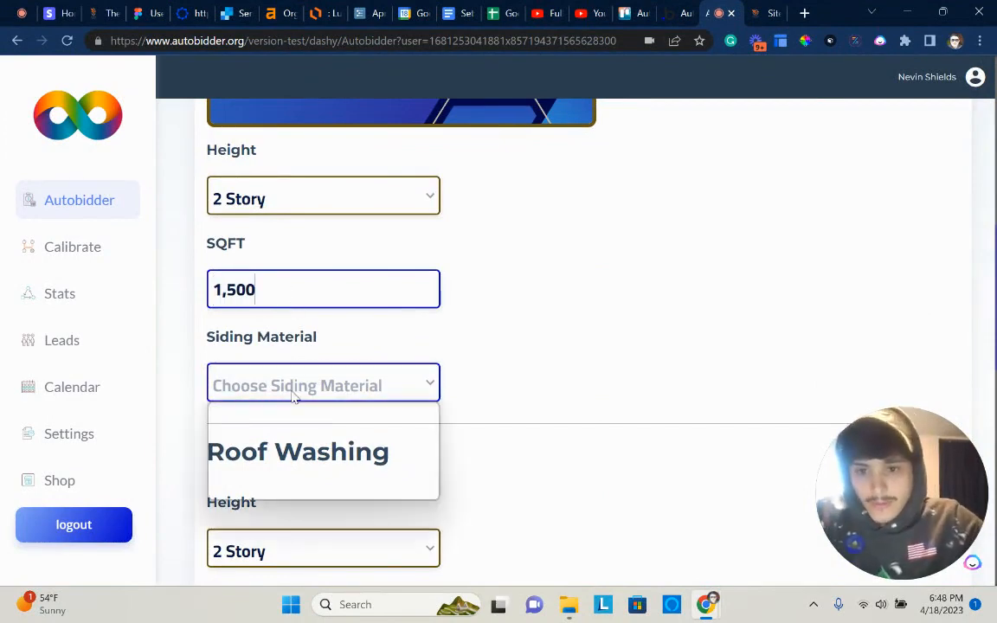
left_click(285, 421)
scroll(347, 350, "down", 4)
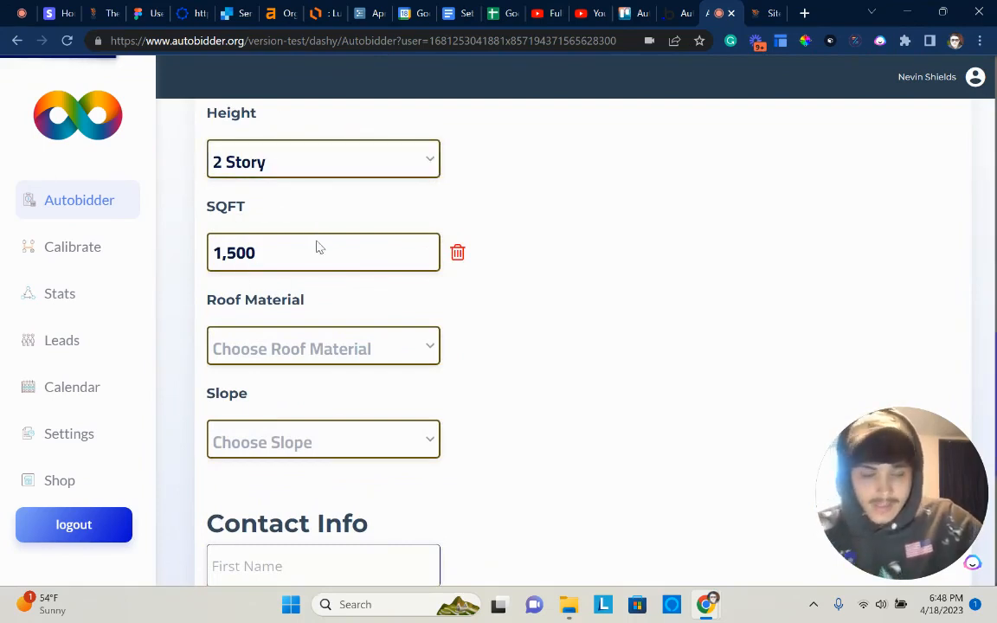
left_click(283, 353)
left_click(268, 381)
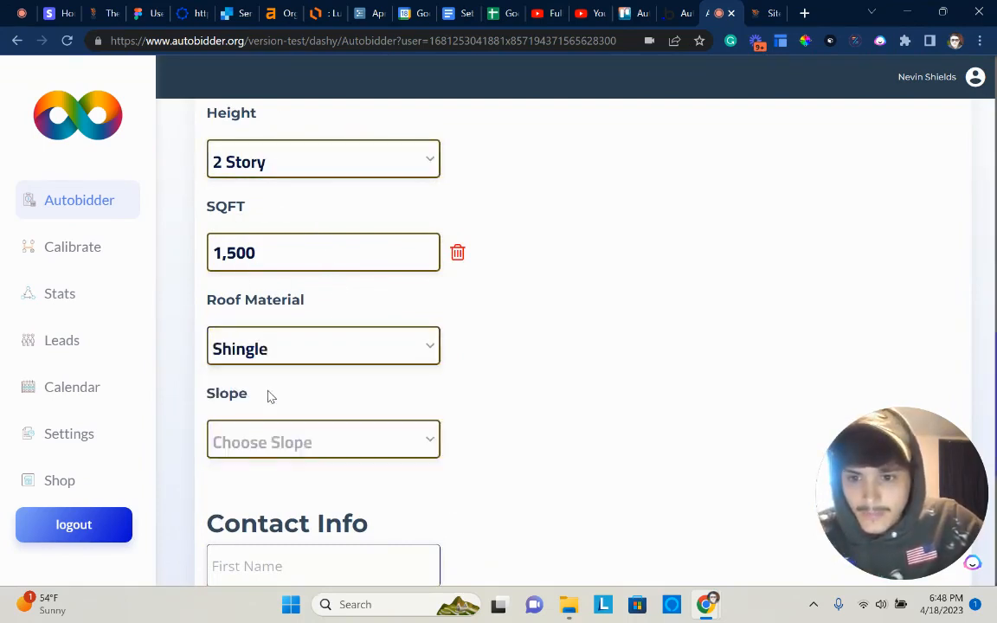
scroll(268, 397, "down", 2)
left_click(272, 290)
left_click(268, 353)
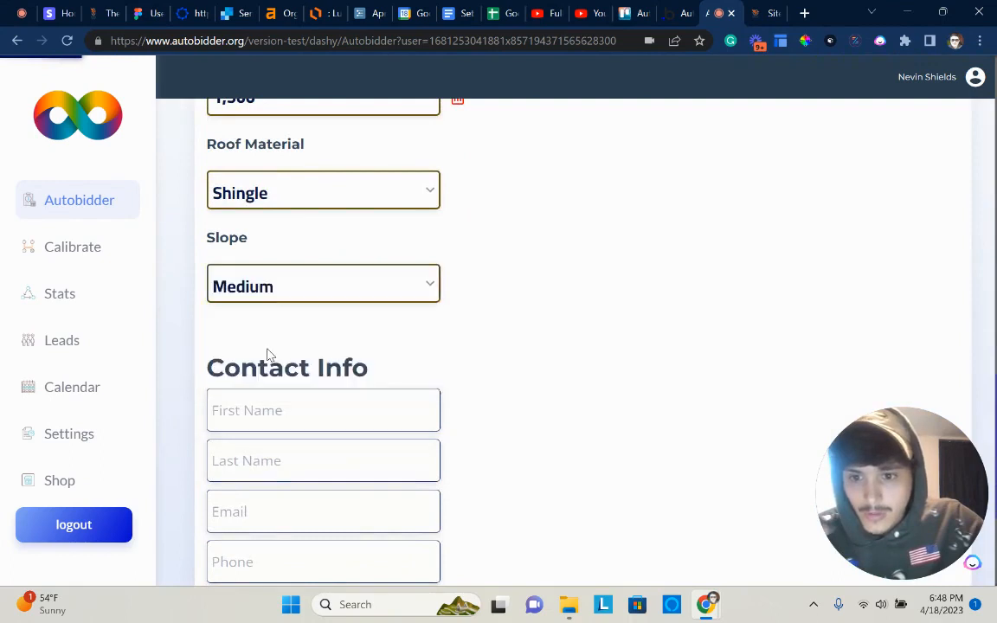
scroll(268, 355, "down", 2)
- Fill in the test name, email, phone and address fields, then click Get Price
key("Tab")
type("N")
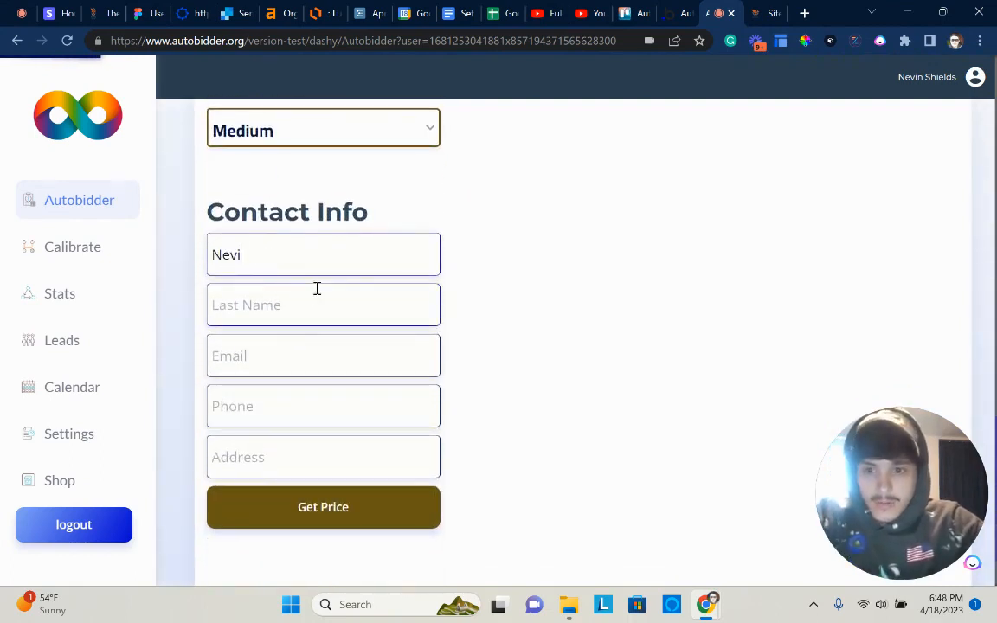
type("ne")
key("Tab")
type("w")
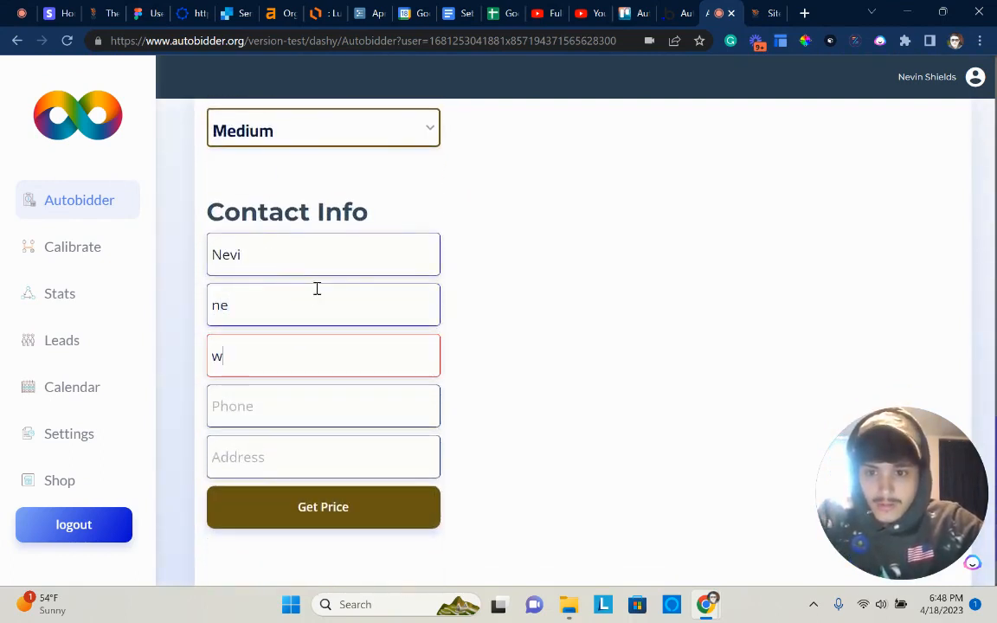
type("ifn@f.com")
key("Tab")
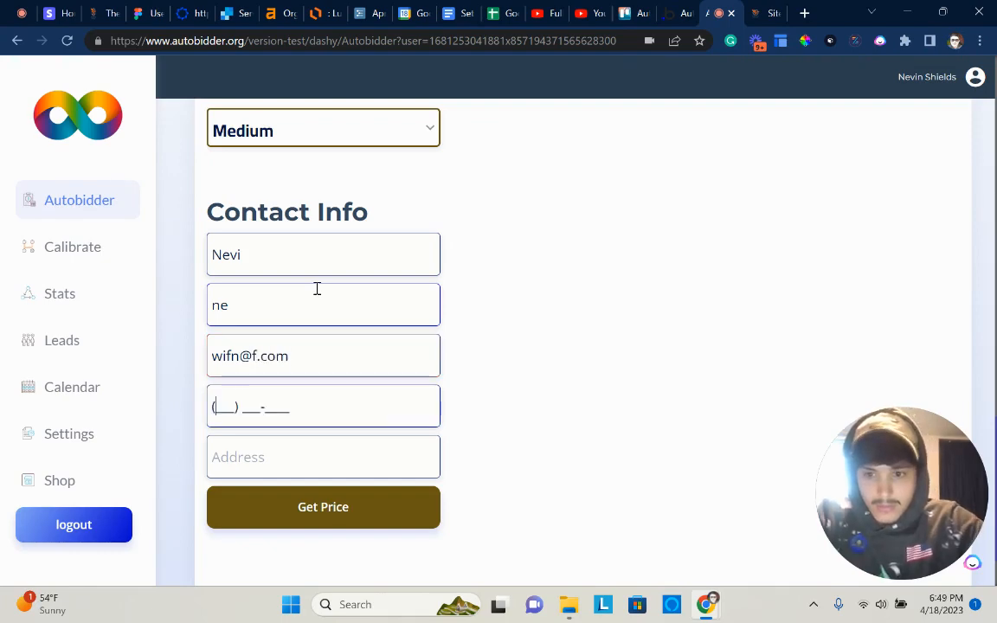
type("3444444444")
key("Tab")
type("fe")
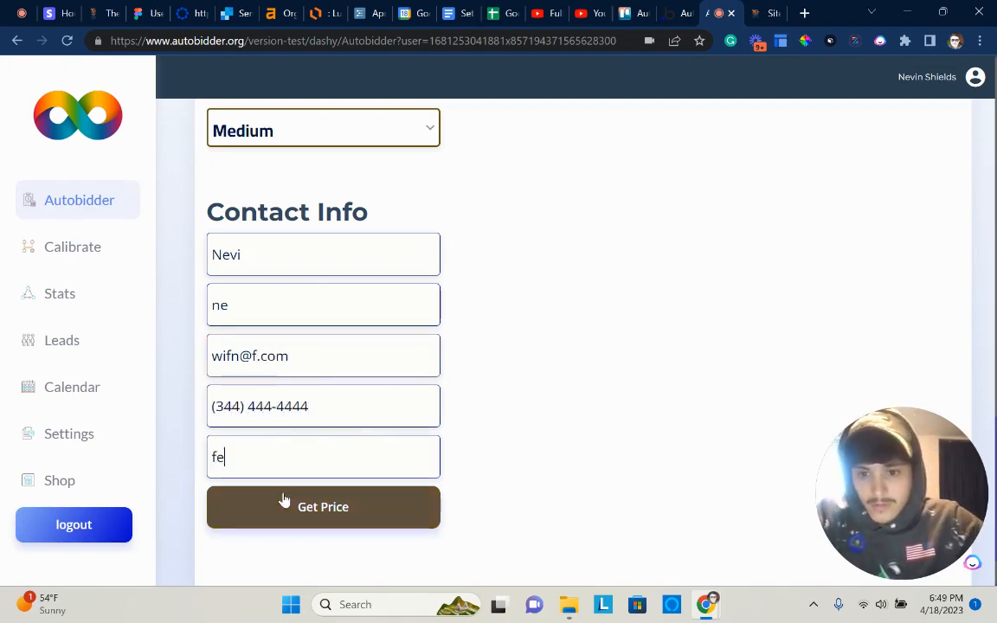
left_click(284, 506)
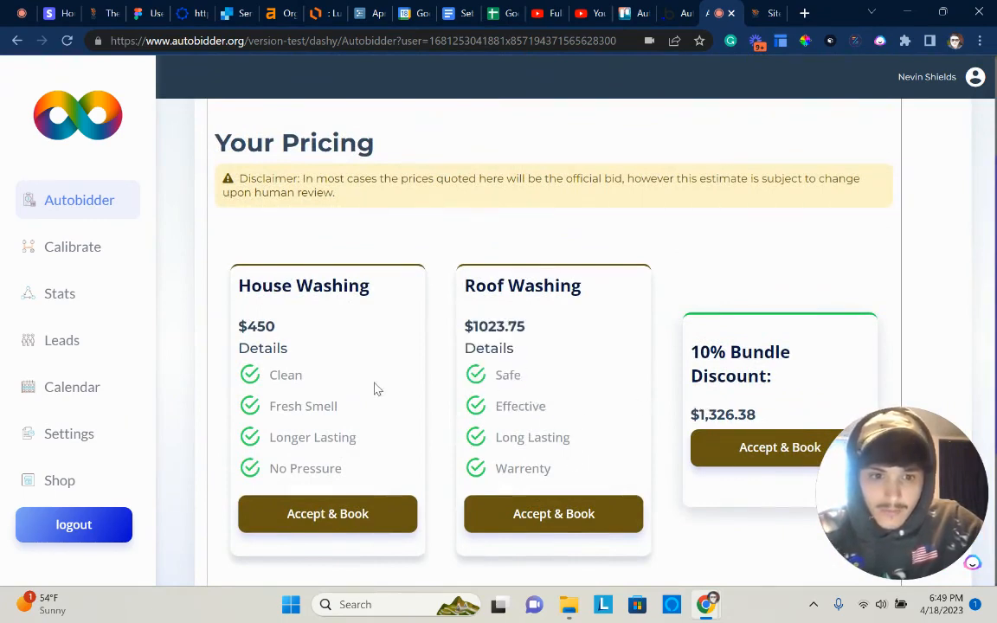
- Review the $450, $1023.75 and $1,326.38 bundle prices, then open Settings for the embed code
scroll(364, 376, "down", 3)
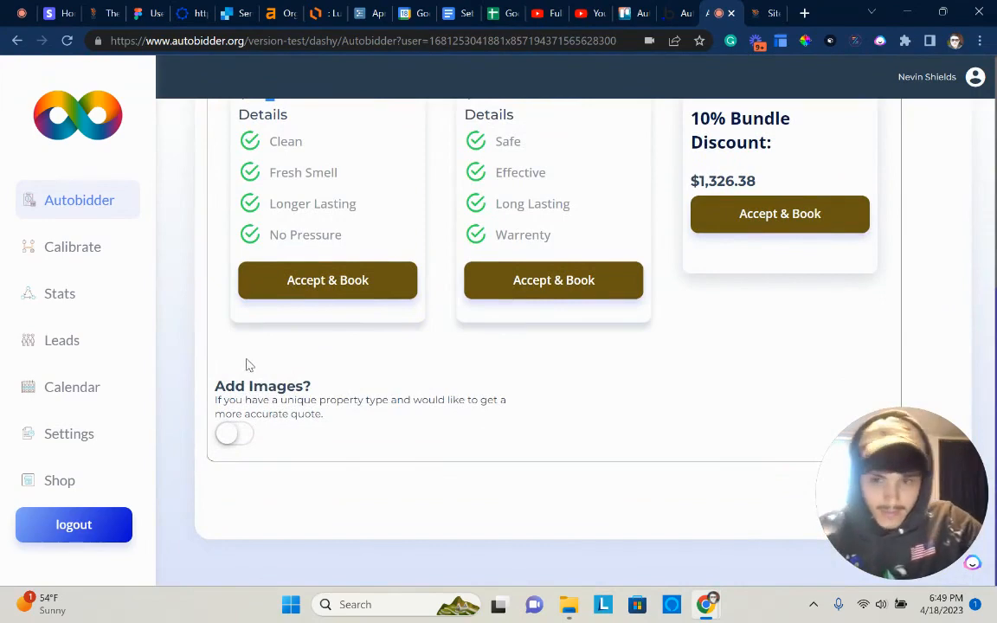
scroll(333, 422, "up", 2)
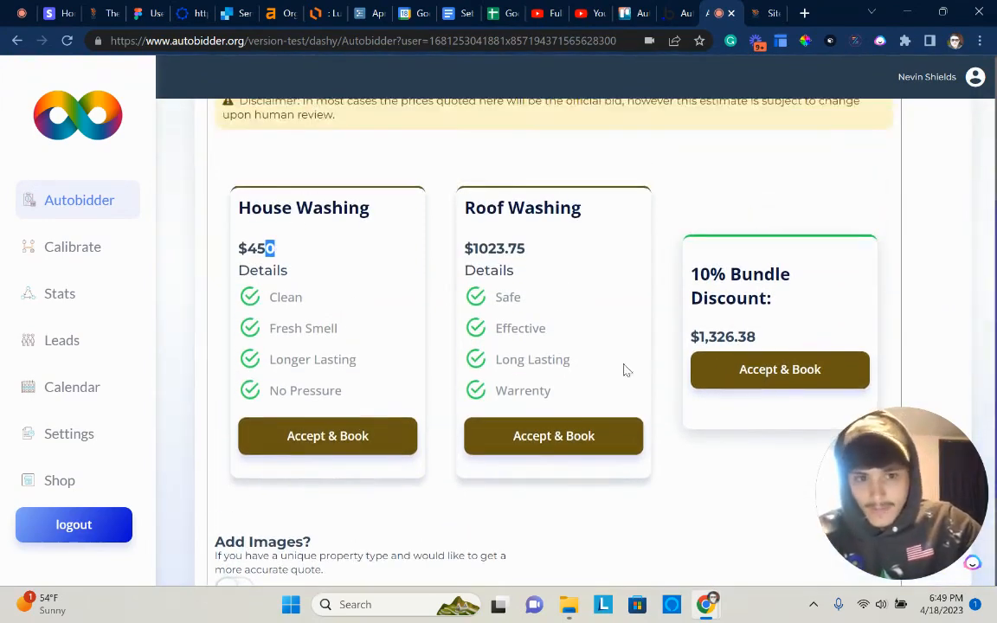
left_click(67, 451)
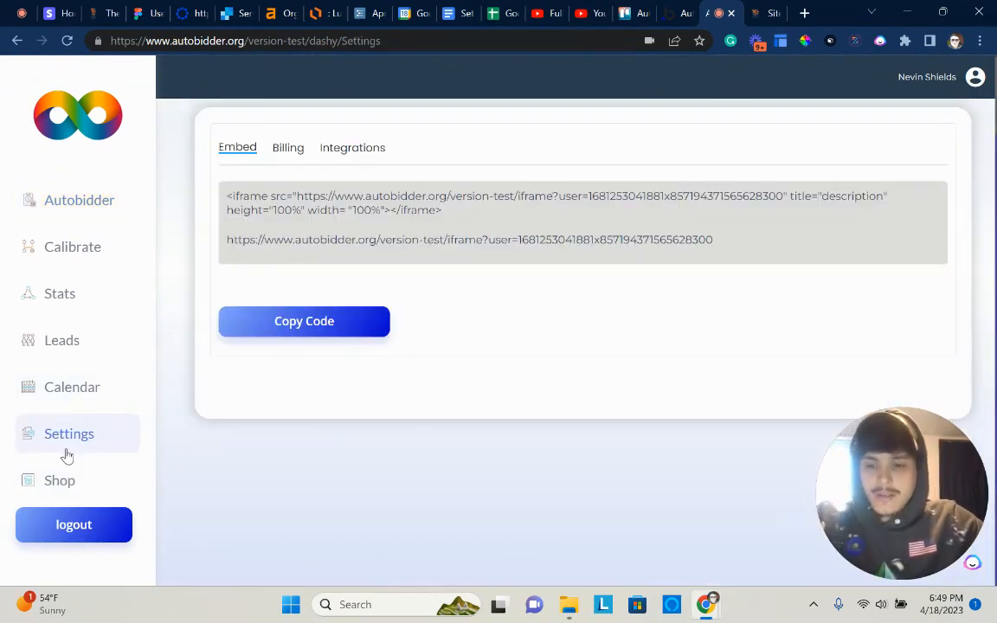
- Open the embed code's standalone iframe form link in a new tab, then close it
triple_click(316, 197)
left_click(314, 216)
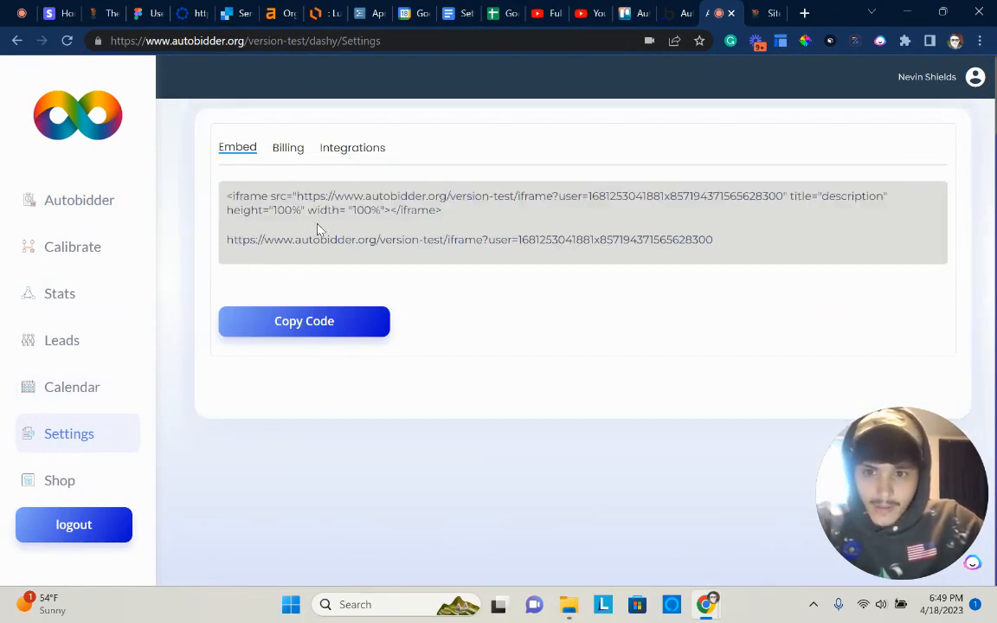
left_click_drag(227, 245, 733, 260)
triple_click(622, 239)
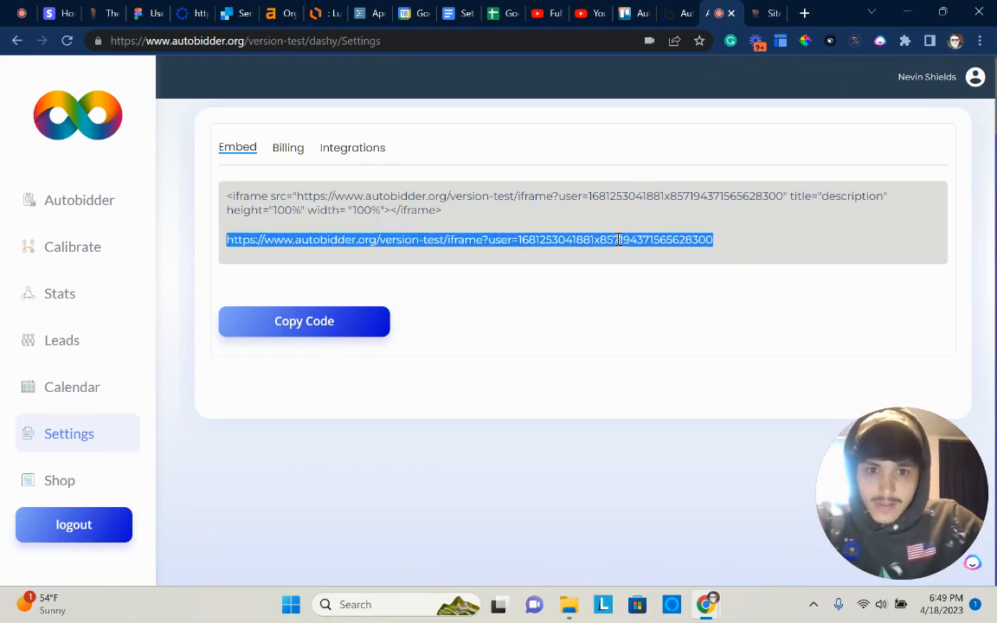
right_click(618, 239)
left_click(447, 296)
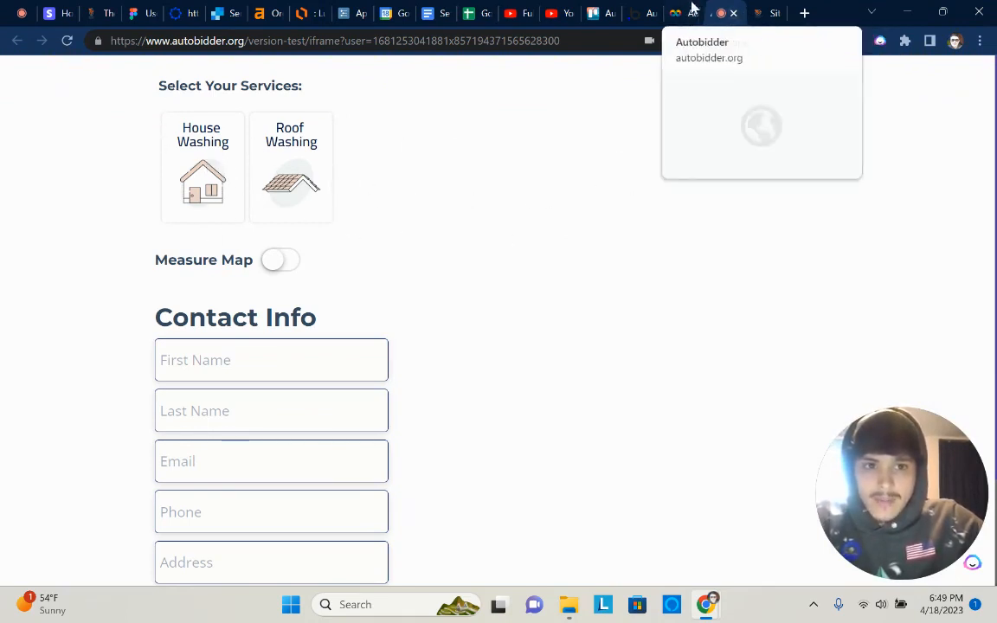
left_click(735, 14)
left_click(728, 8)
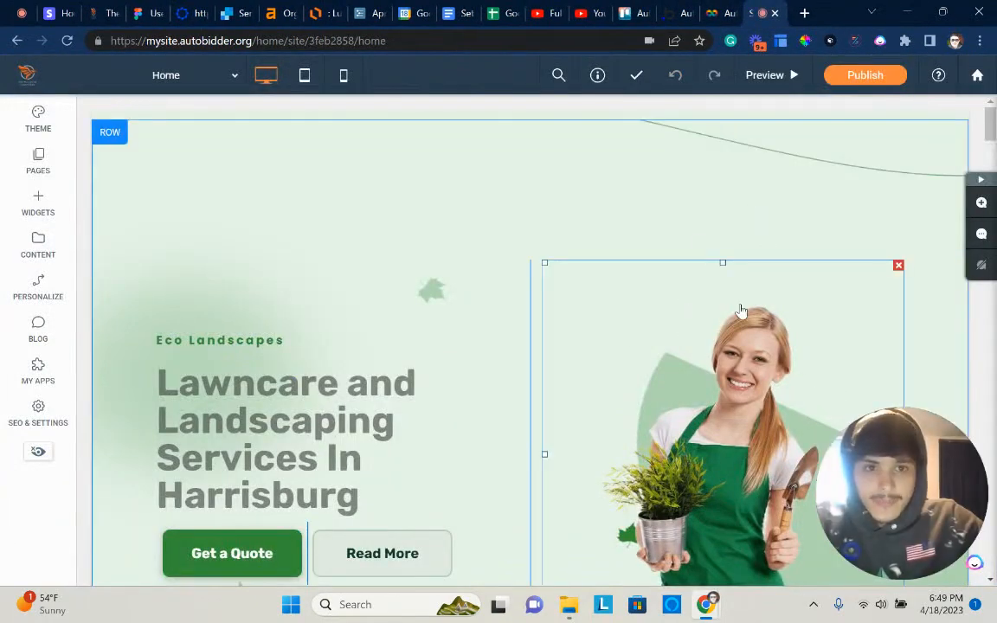
scroll(741, 310, "down", 10)
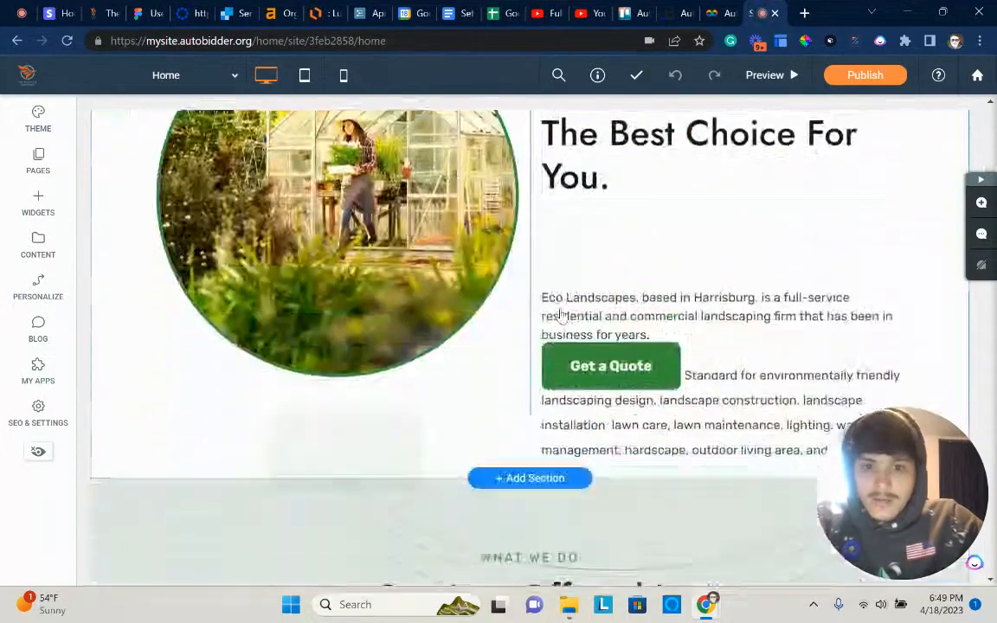
scroll(562, 316, "down", 7)
scroll(557, 322, "up", 8)
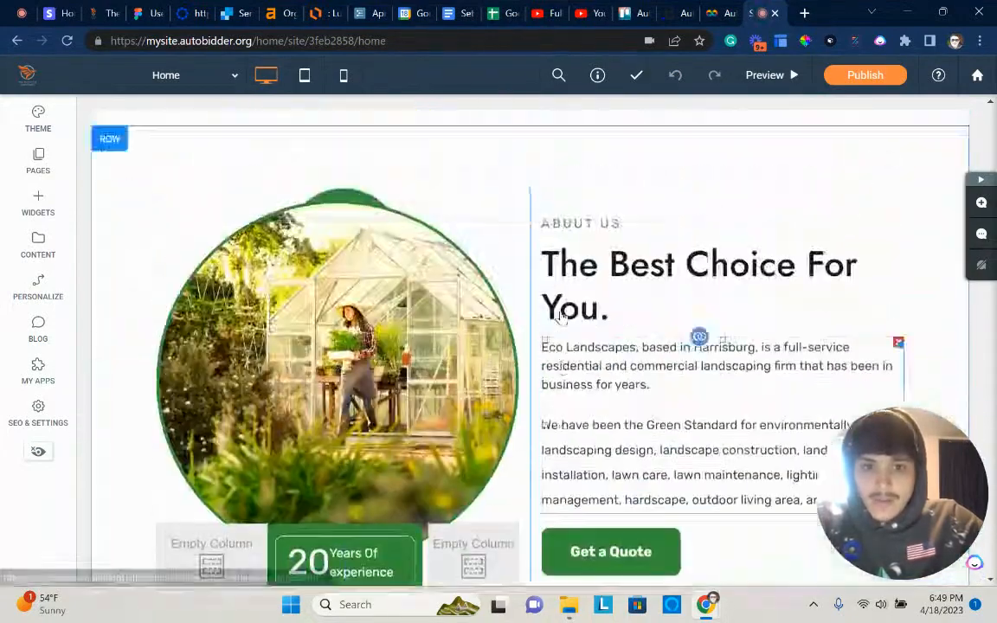
scroll(559, 316, "up", 9)
scroll(540, 314, "down", 8)
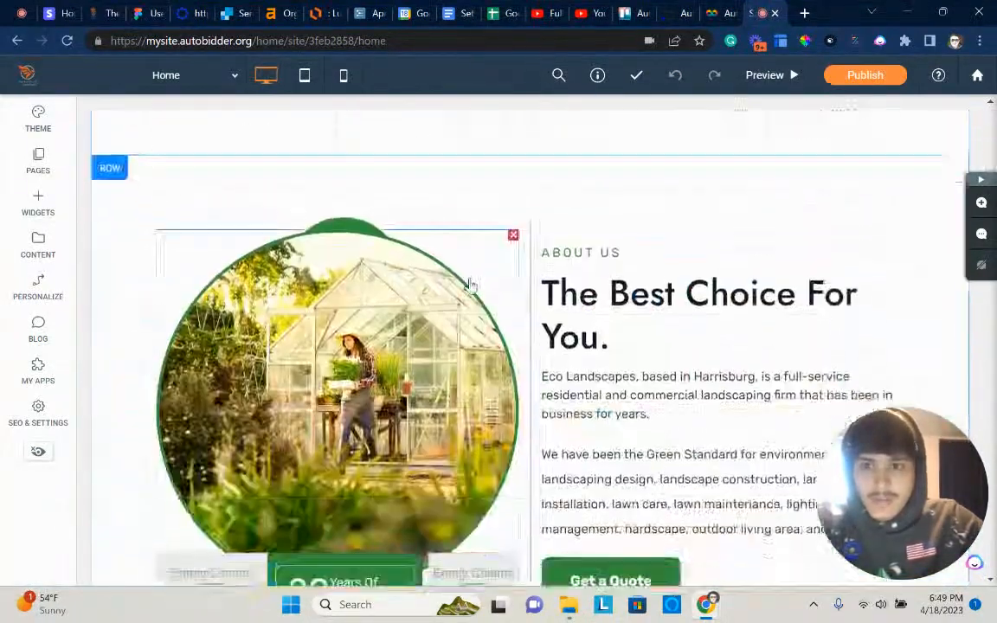
scroll(470, 286, "down", 15)
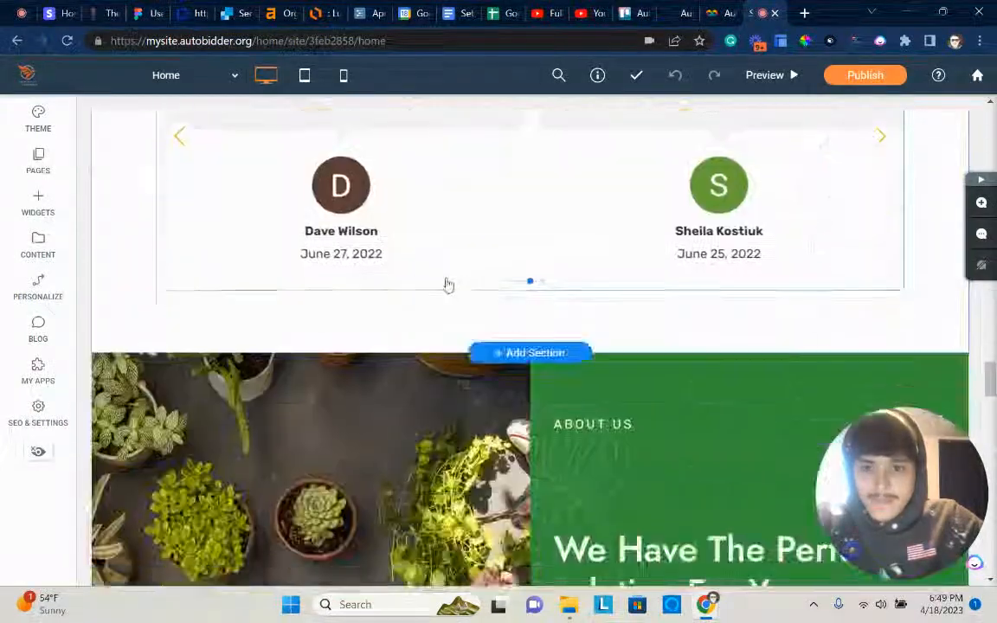
scroll(448, 285, "up", 5)
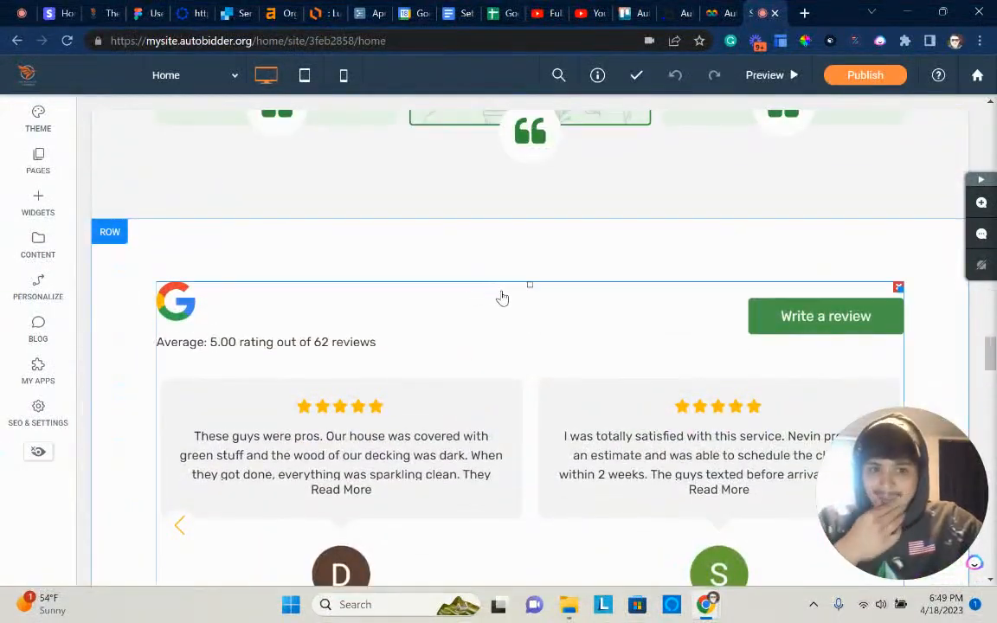
scroll(510, 307, "down", 3)
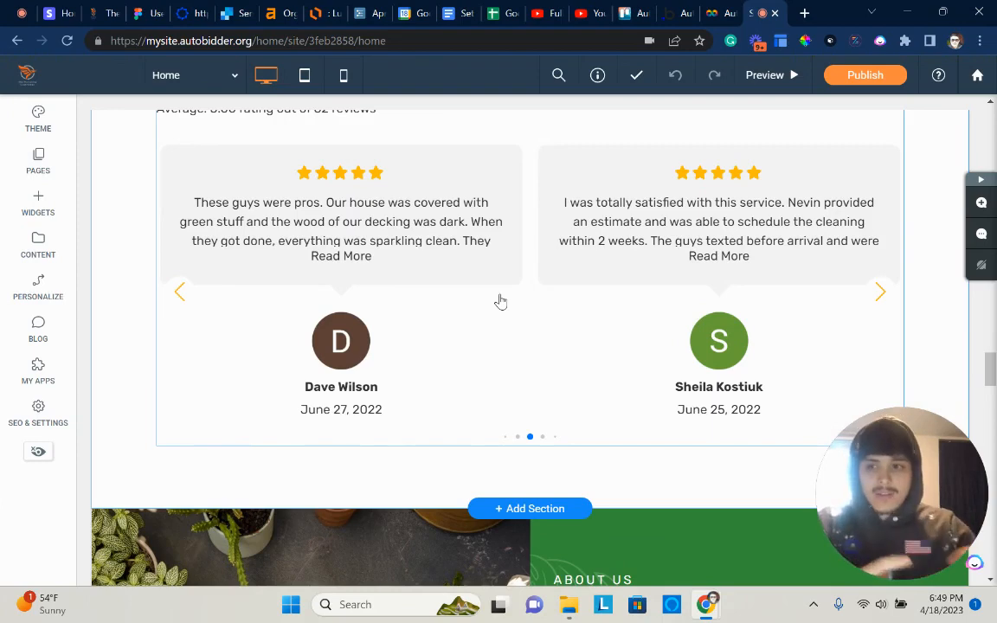
scroll(356, 358, "down", 1)
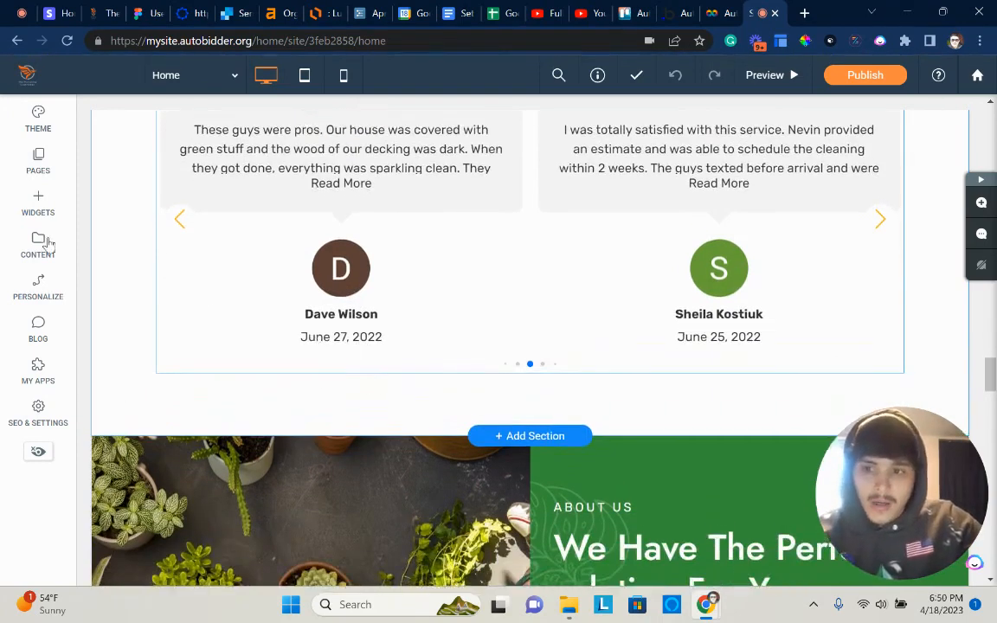
scroll(149, 207, "up", 1)
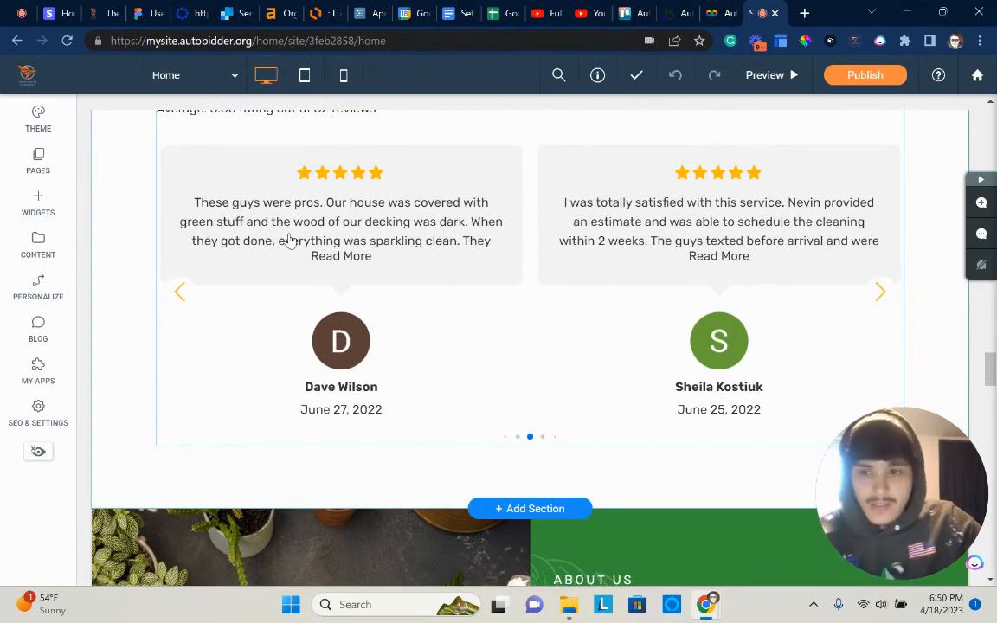
left_click(48, 202)
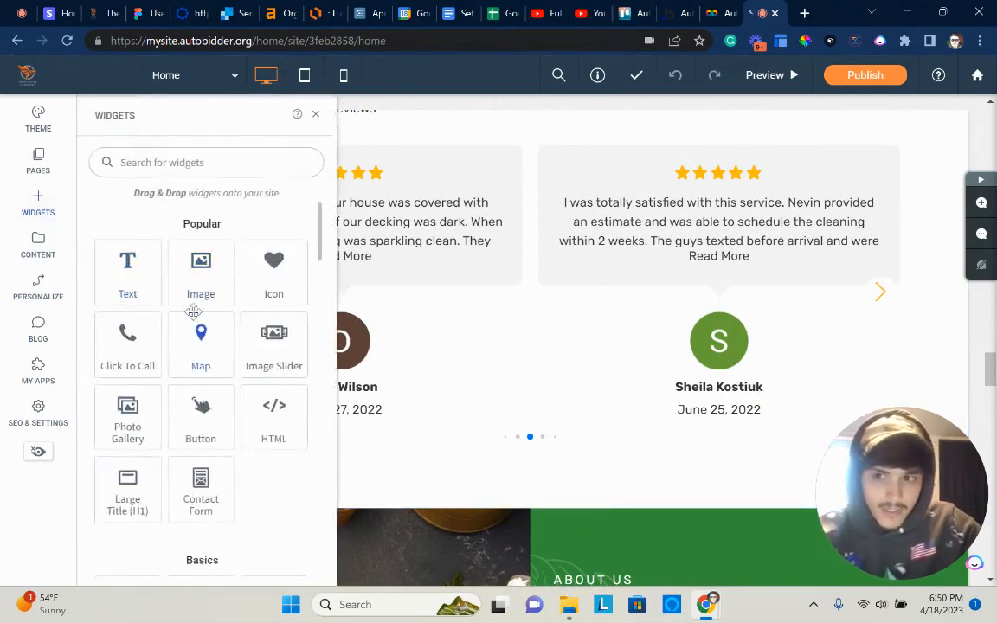
scroll(200, 351, "down", 5)
scroll(221, 357, "up", 4)
scroll(223, 359, "up", 1)
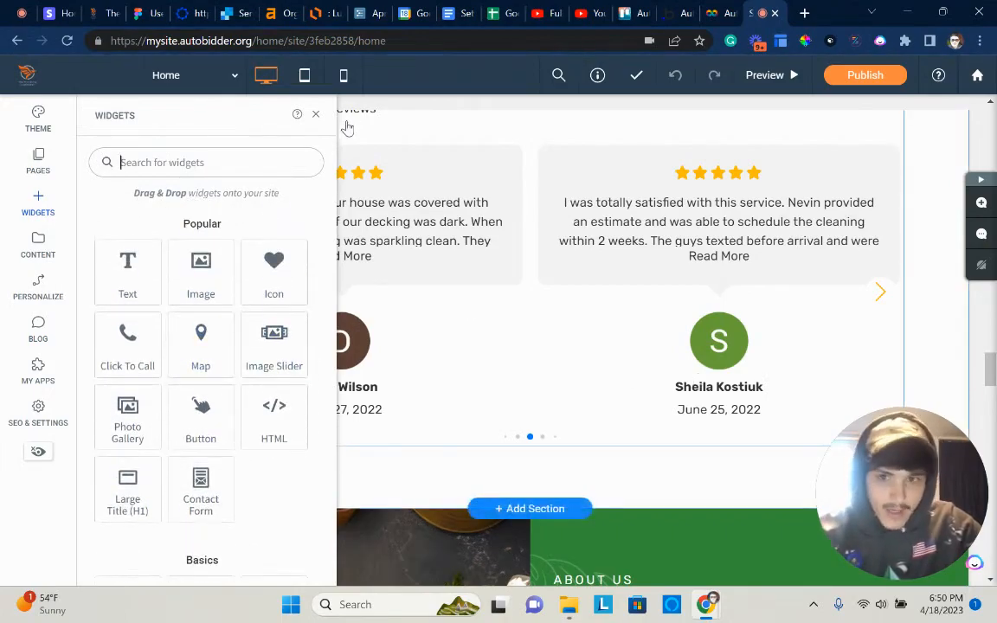
left_click(316, 115)
scroll(534, 312, "down", 5)
scroll(532, 313, "down", 3)
scroll(519, 259, "up", 10)
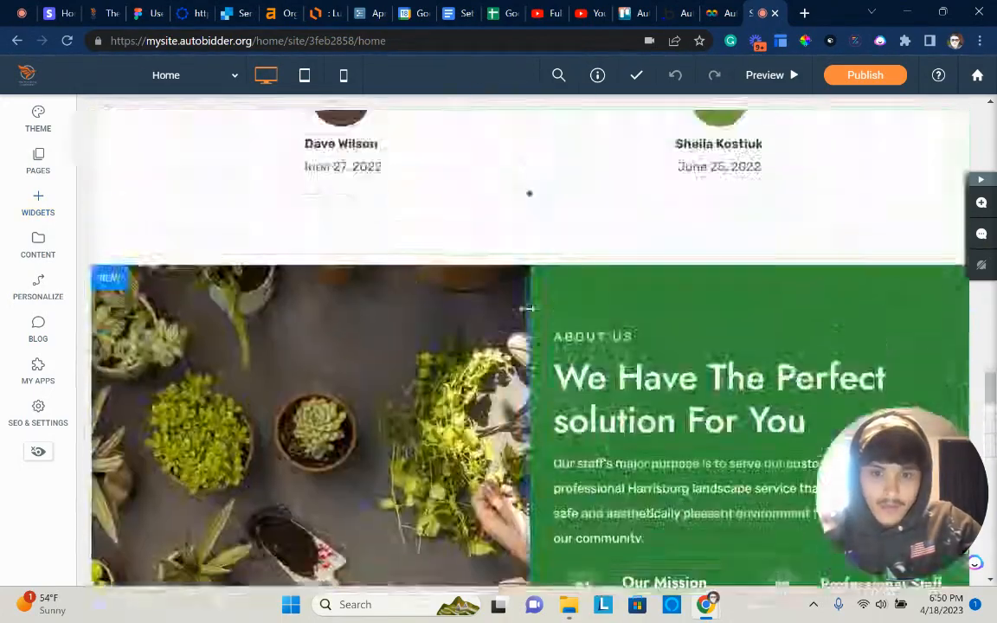
scroll(519, 338, "up", 20)
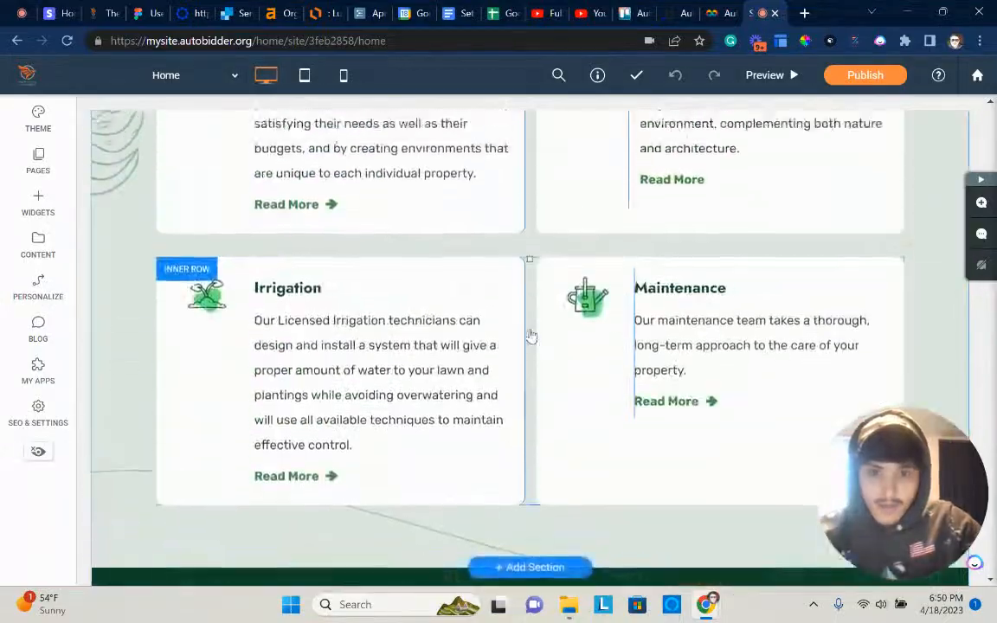
scroll(554, 332, "down", 20)
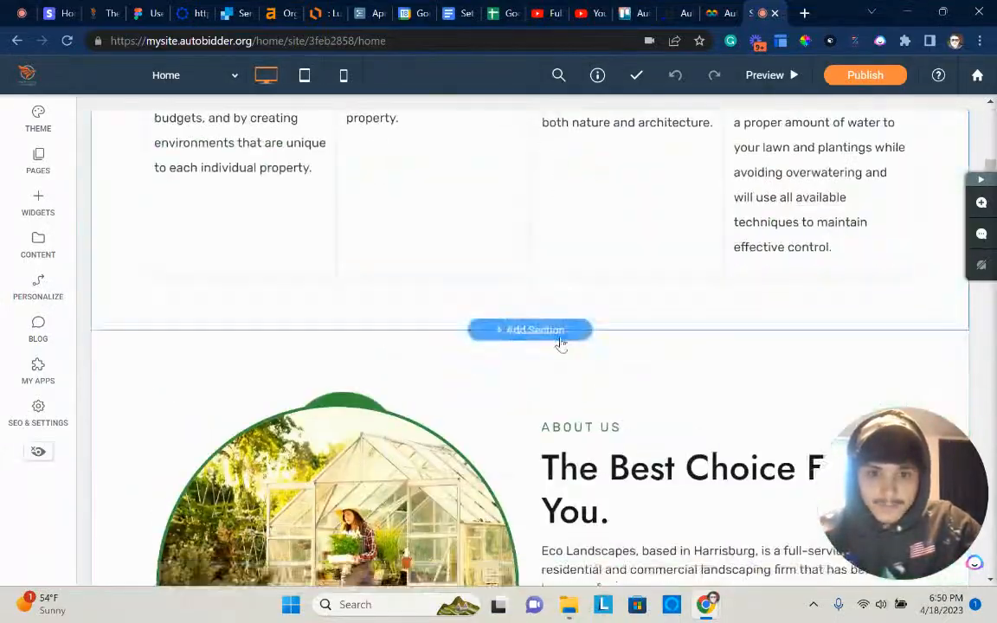
scroll(548, 299, "down", 20)
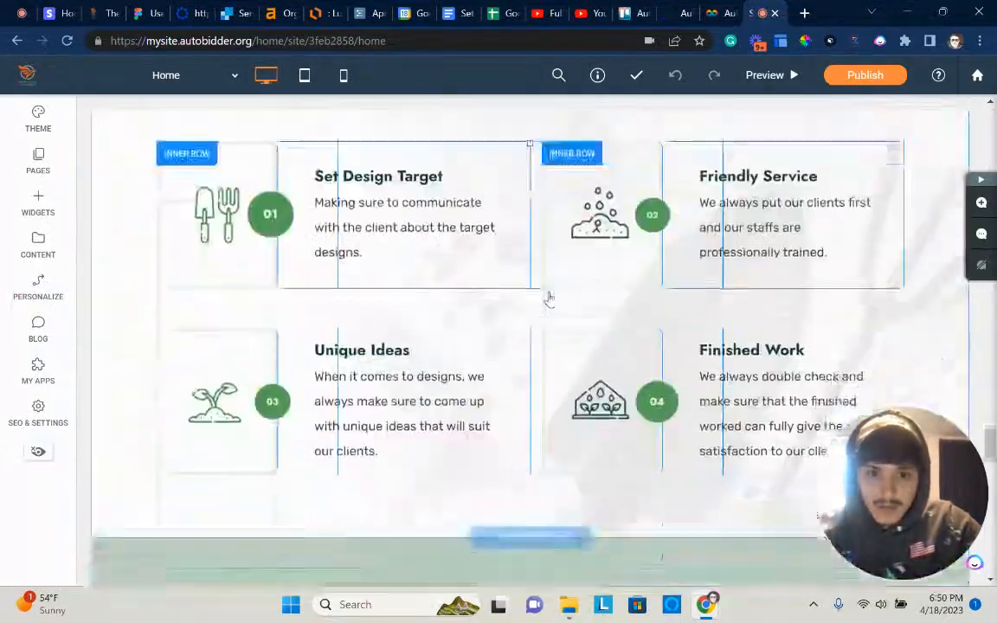
scroll(572, 313, "up", 8)
scroll(573, 313, "up", 1)
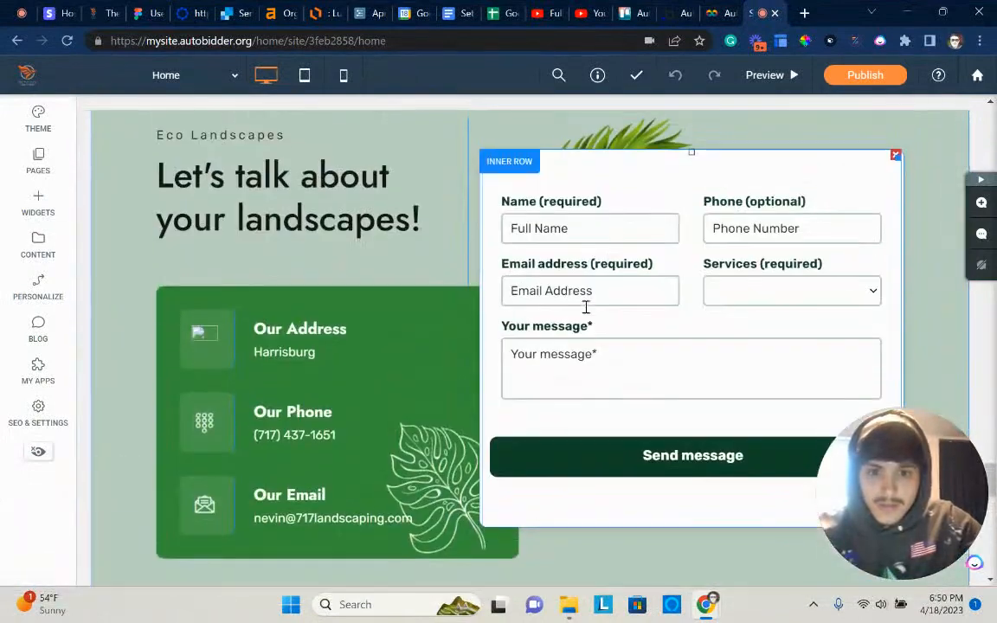
scroll(762, 250, "up", 2)
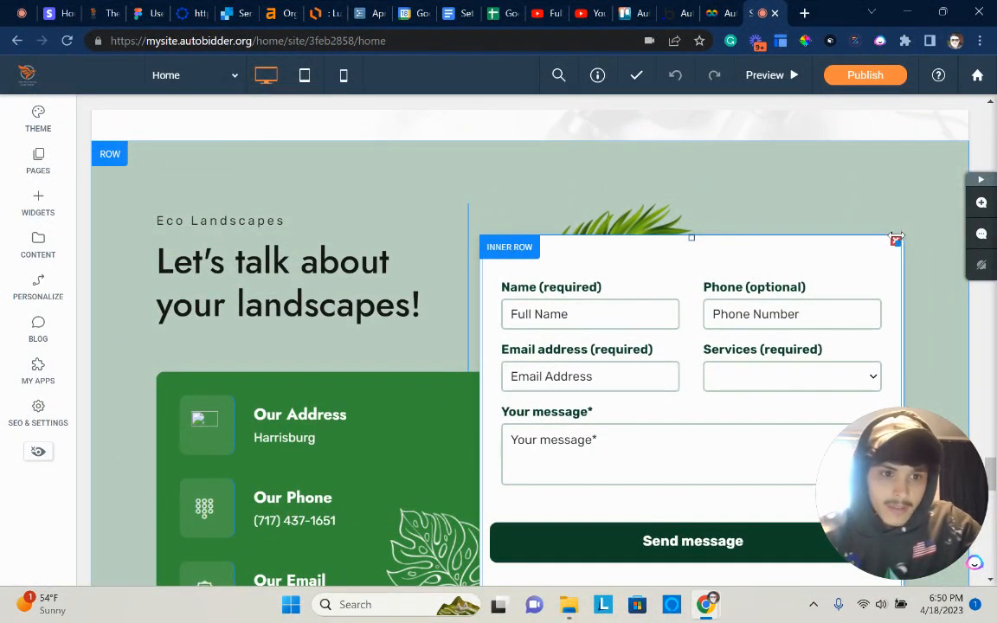
- Delete the message-request contact form from the Let's talk section, leaving its column empty
left_click_drag(894, 240, 865, 235)
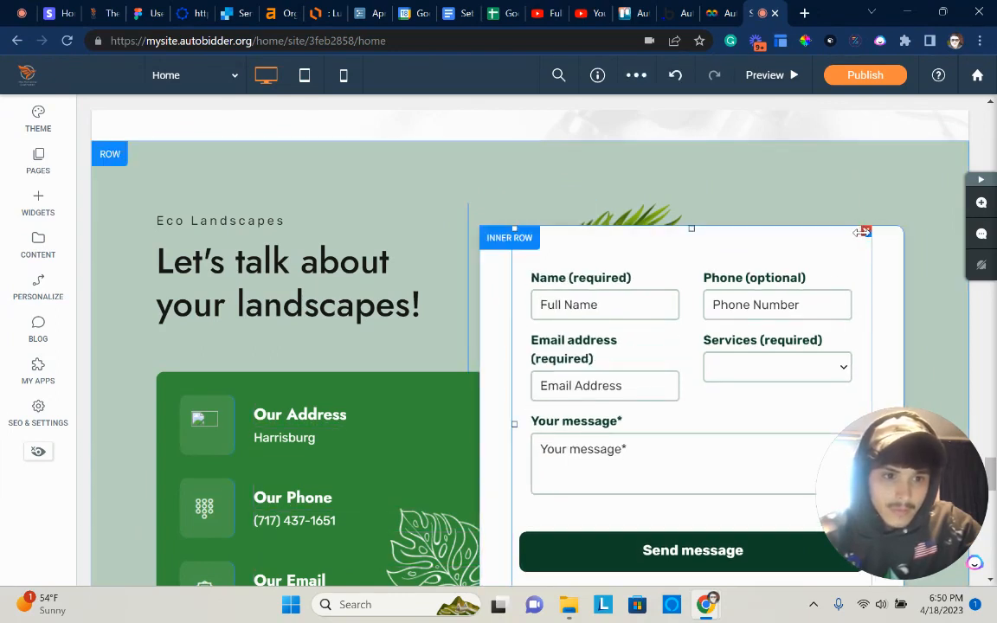
left_click_drag(867, 230, 870, 262)
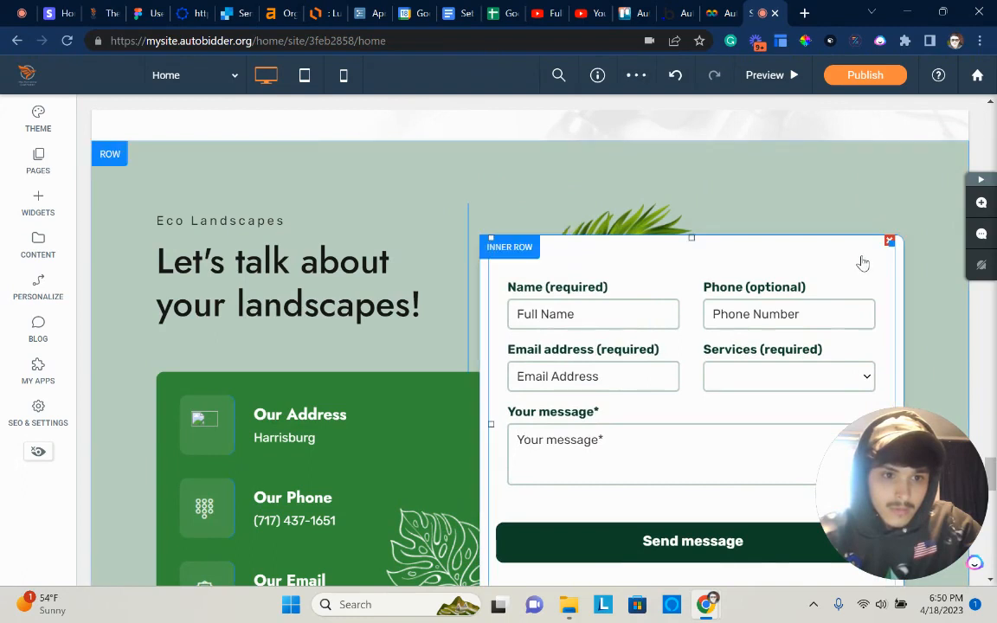
left_click_drag(905, 487, 511, 494)
left_click(891, 566)
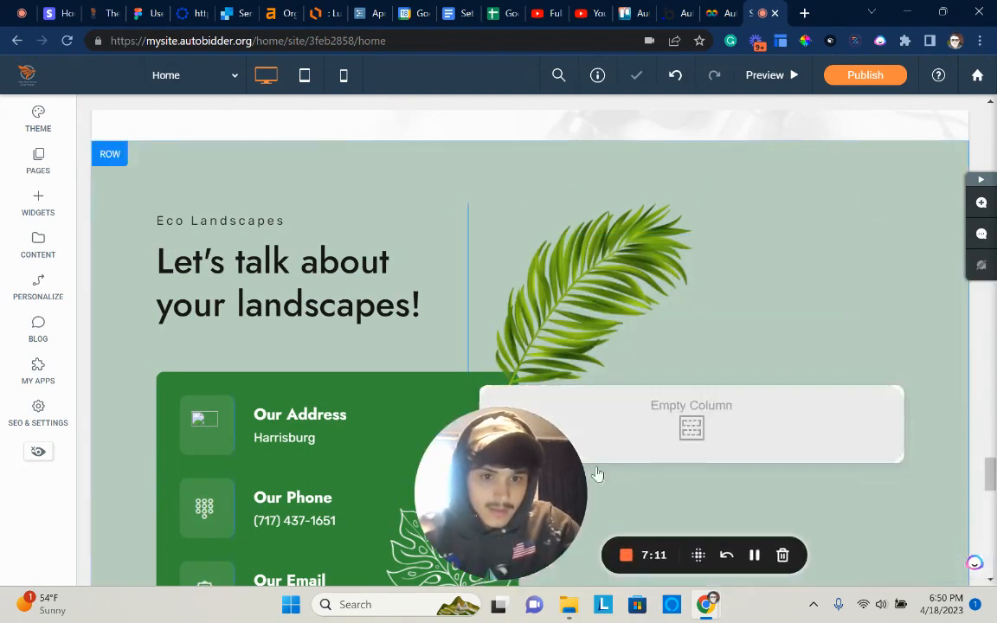
left_click_drag(572, 471, 954, 541)
scroll(554, 299, "down", 3)
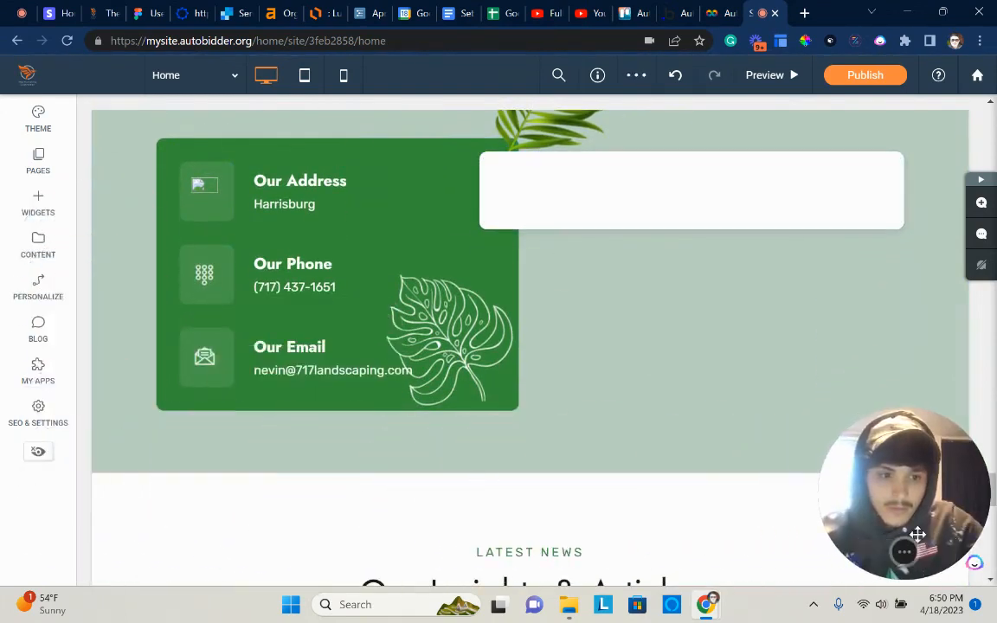
- Drop an HTML widget into the empty column beside the contact box and paste in the Autobidder iframe code
left_click(36, 208)
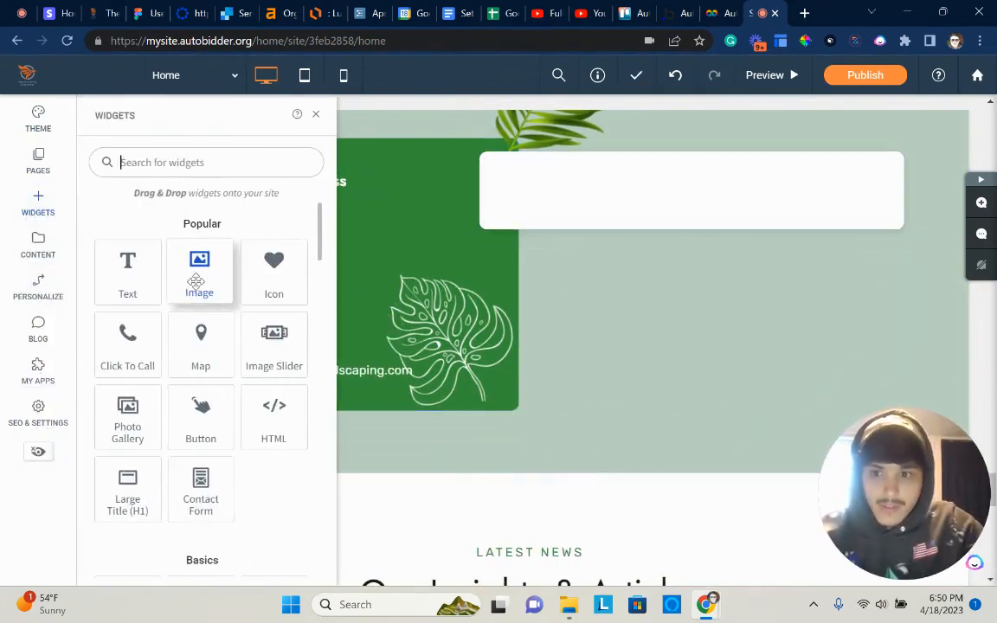
left_click_drag(274, 414, 704, 188)
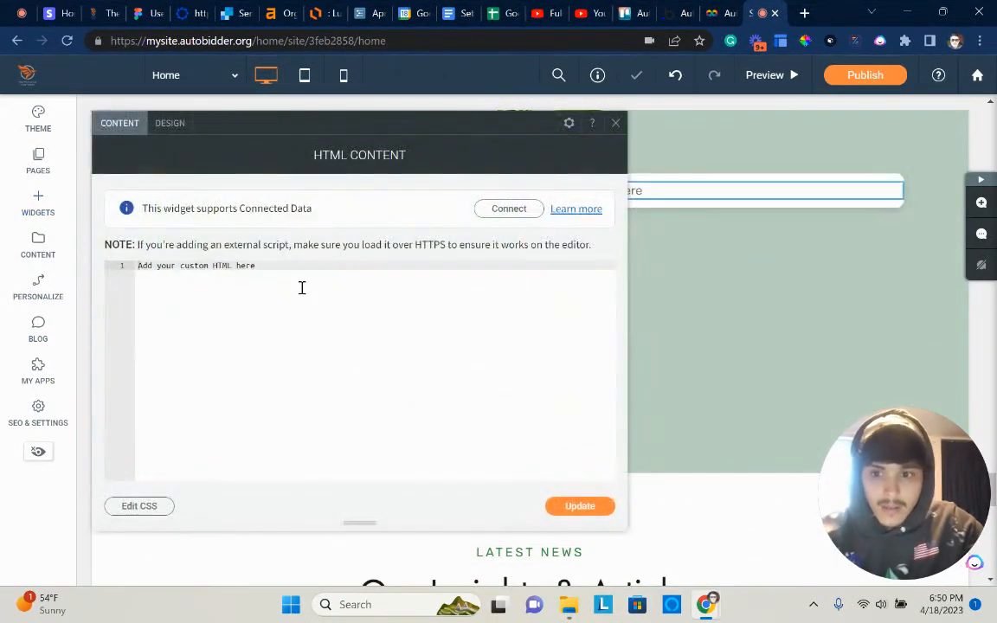
key("ctrl+a")
key("ctrl+v")
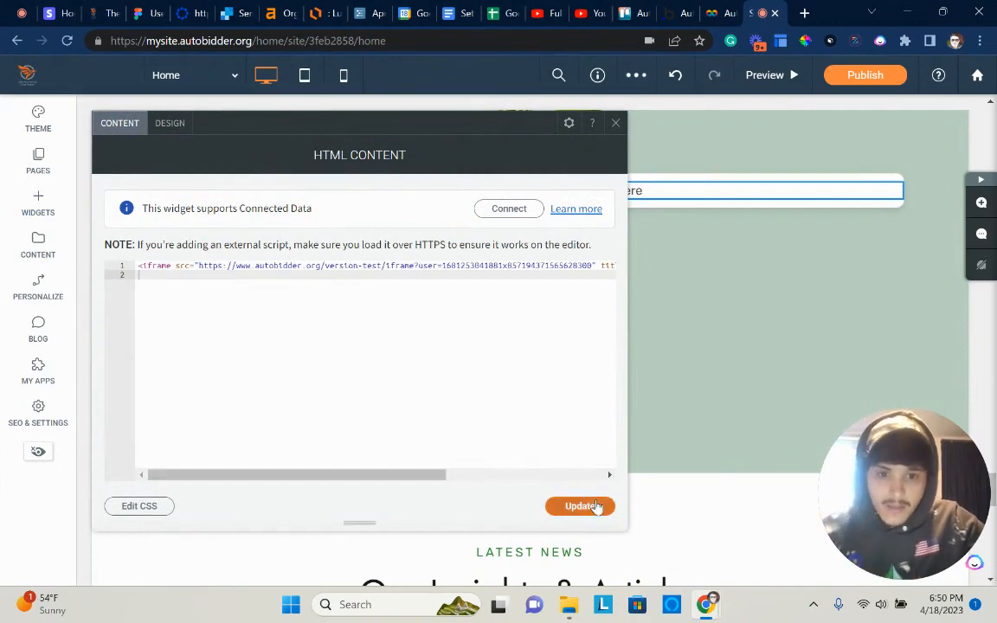
left_click(597, 506)
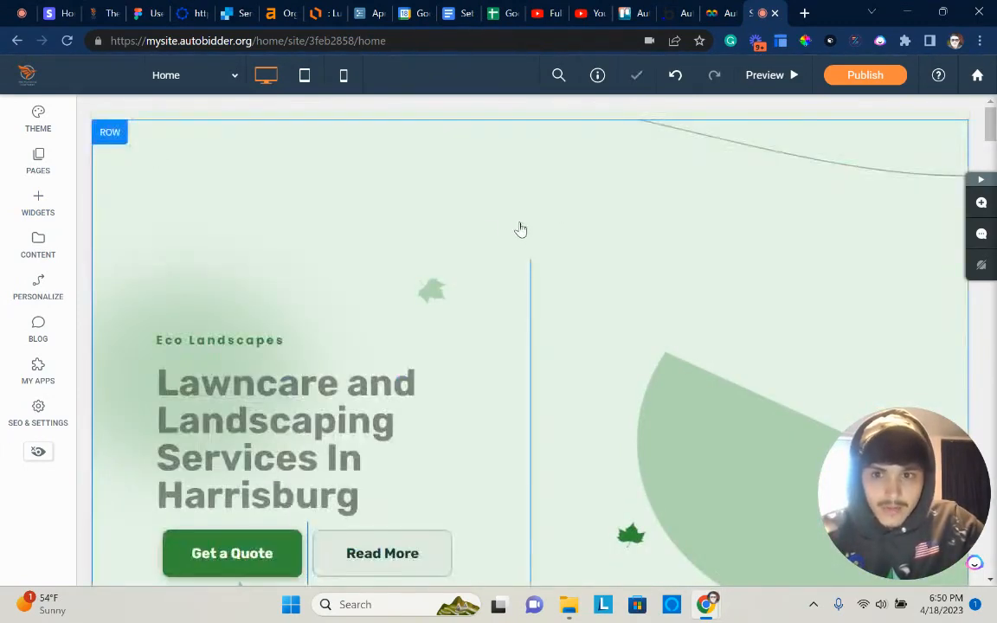
- Enlarge the inner row holding the embedded quote form so its fields show, then preview the page
scroll(650, 222, "down", 4)
scroll(645, 253, "down", 15)
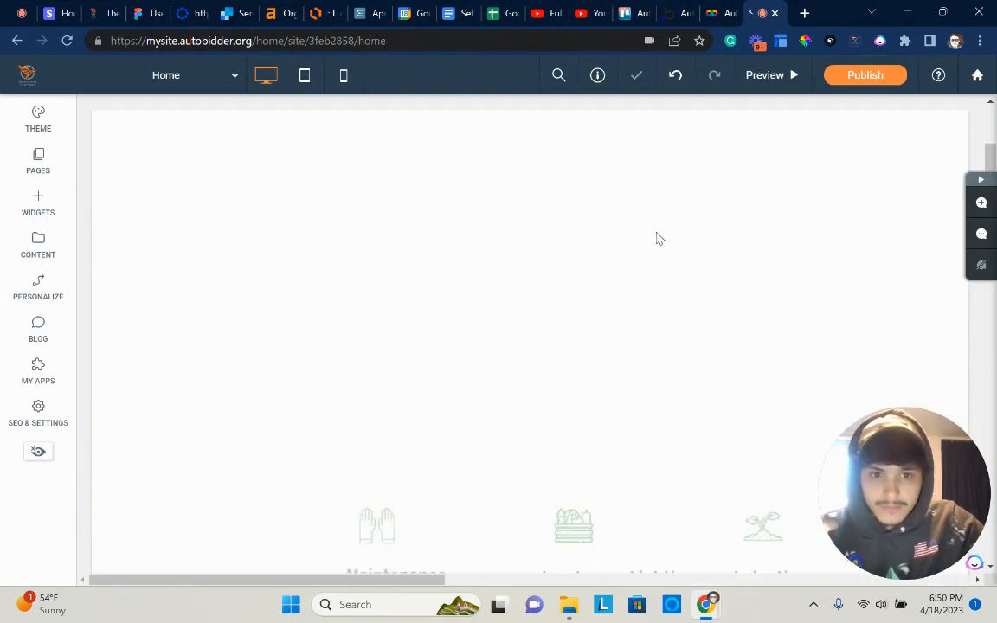
scroll(643, 248, "down", 5)
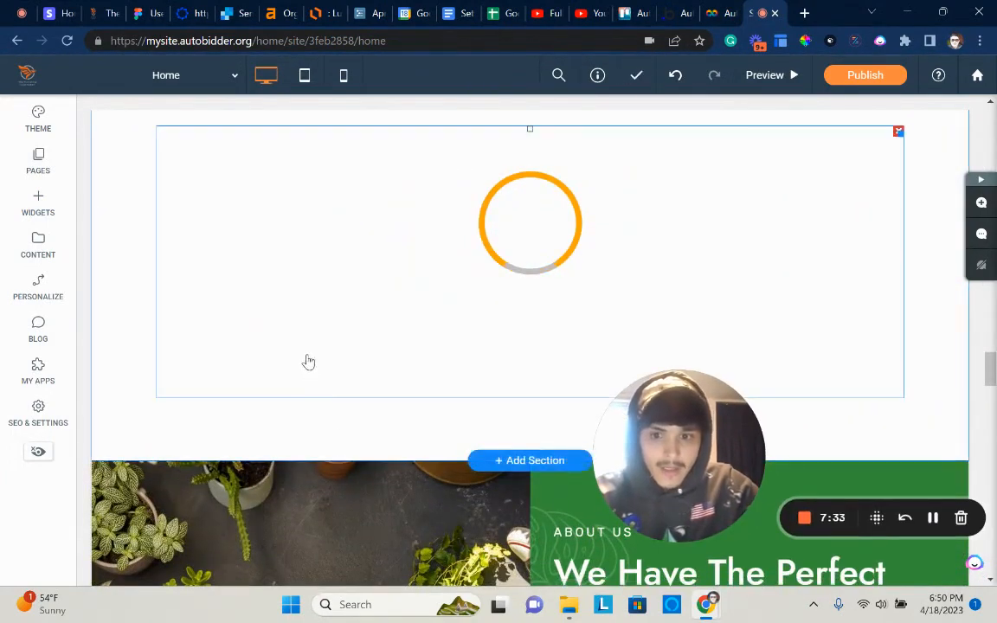
scroll(574, 316, "down", 5)
scroll(578, 320, "down", 10)
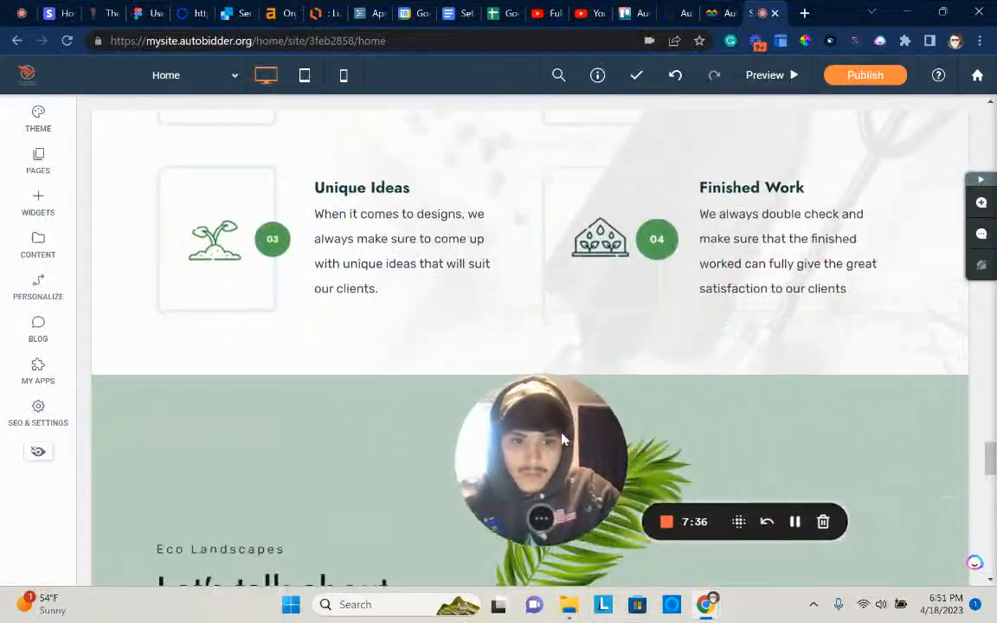
left_click_drag(562, 439, 49, 468)
scroll(817, 338, "down", 9)
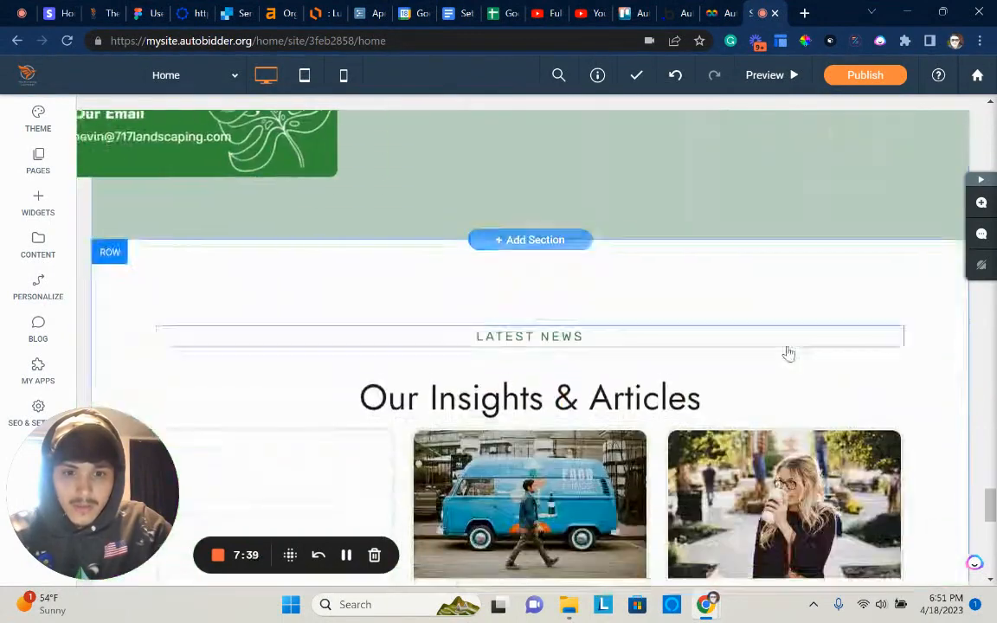
scroll(759, 324, "up", 4)
left_click_drag(898, 321, 935, 412)
scroll(894, 371, "down", 3)
scroll(831, 294, "up", 5)
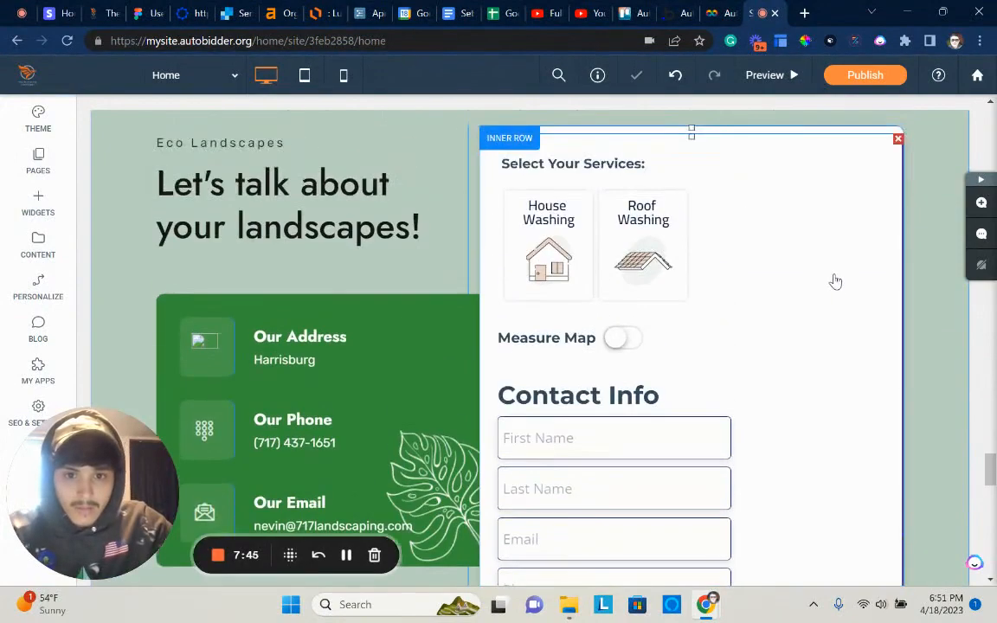
left_click(779, 78)
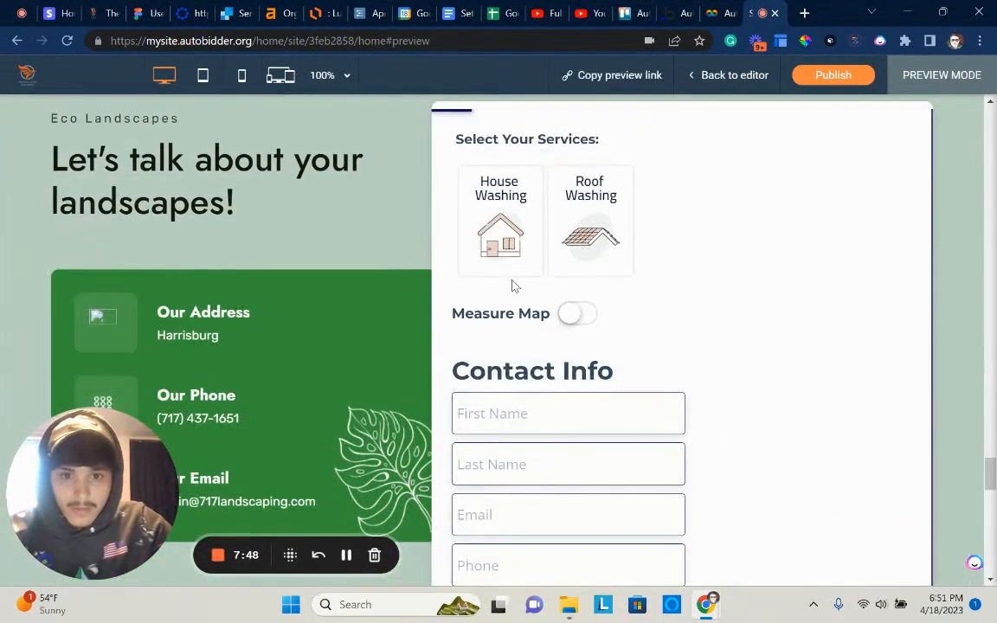
- Select House Washing and Roof Washing for a 2 Story house of 2,500 sqft
left_click(524, 268)
left_click(580, 221)
scroll(562, 286, "down", 5)
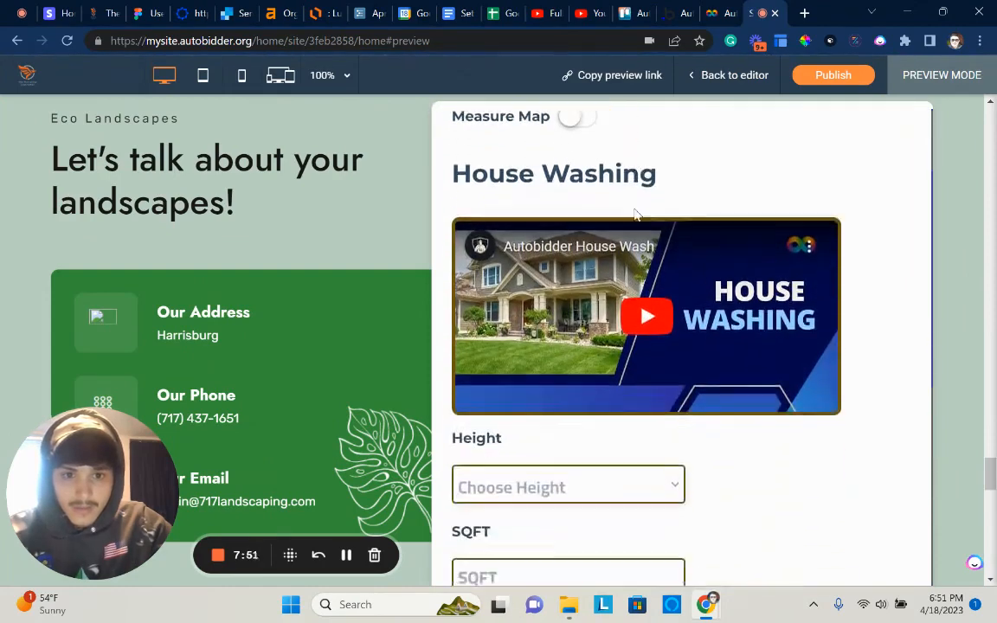
left_click(544, 308)
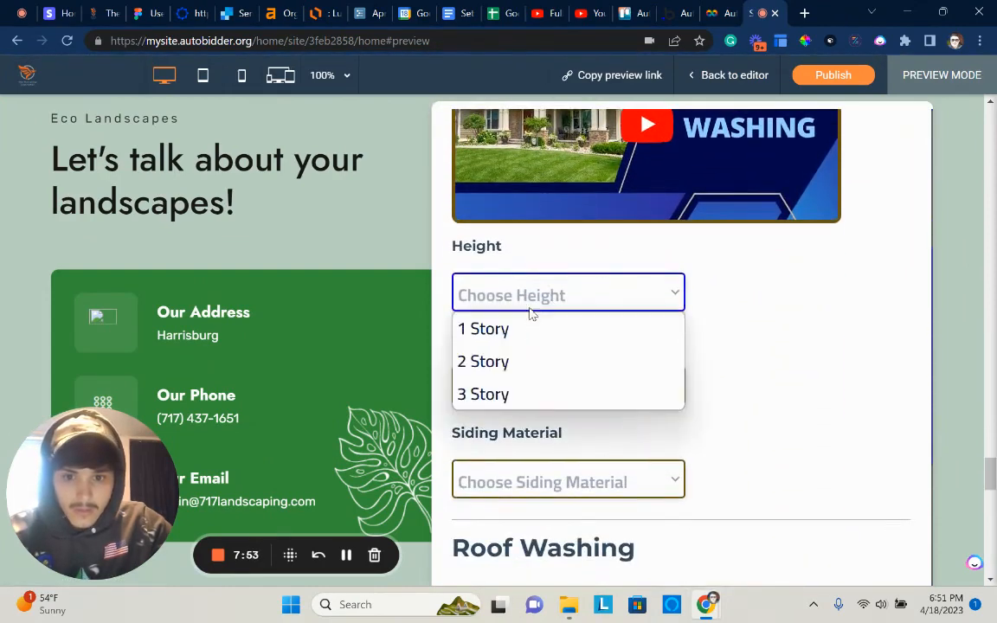
left_click(528, 358)
scroll(533, 346, "down", 1)
left_click(538, 317)
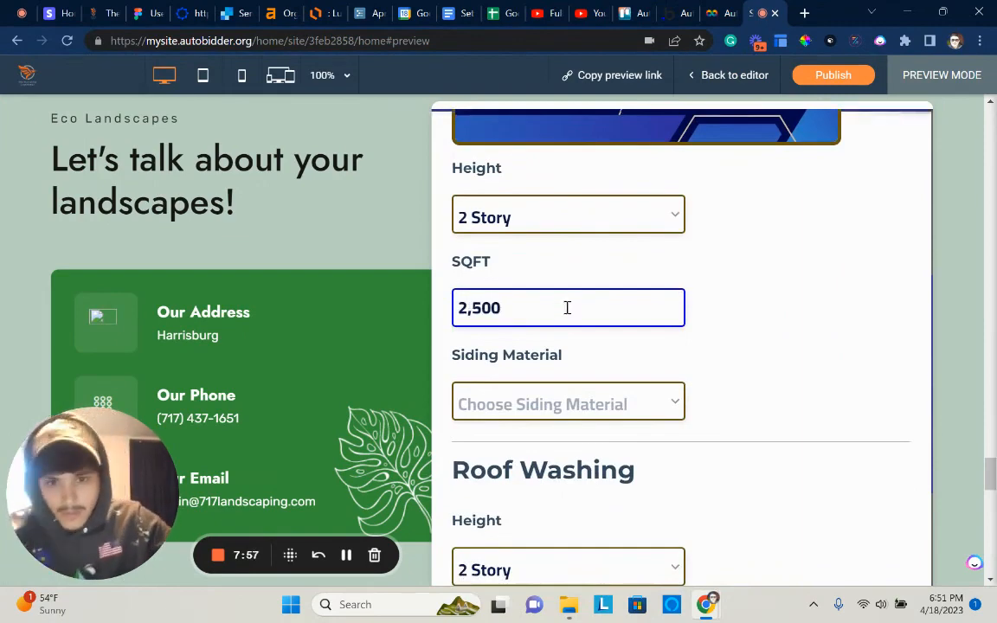
- Choose Vinyl siding, Shingle roof material and a Flat roof slope
scroll(567, 300, "down", 2)
left_click(556, 249)
left_click(552, 285)
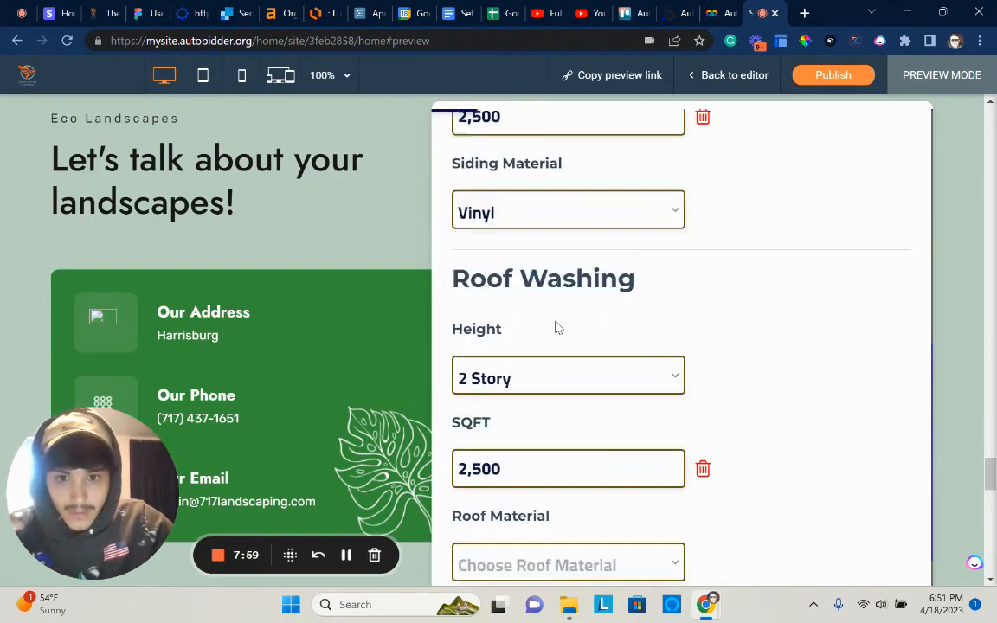
scroll(554, 340, "down", 3)
left_click(534, 290)
left_click(534, 323)
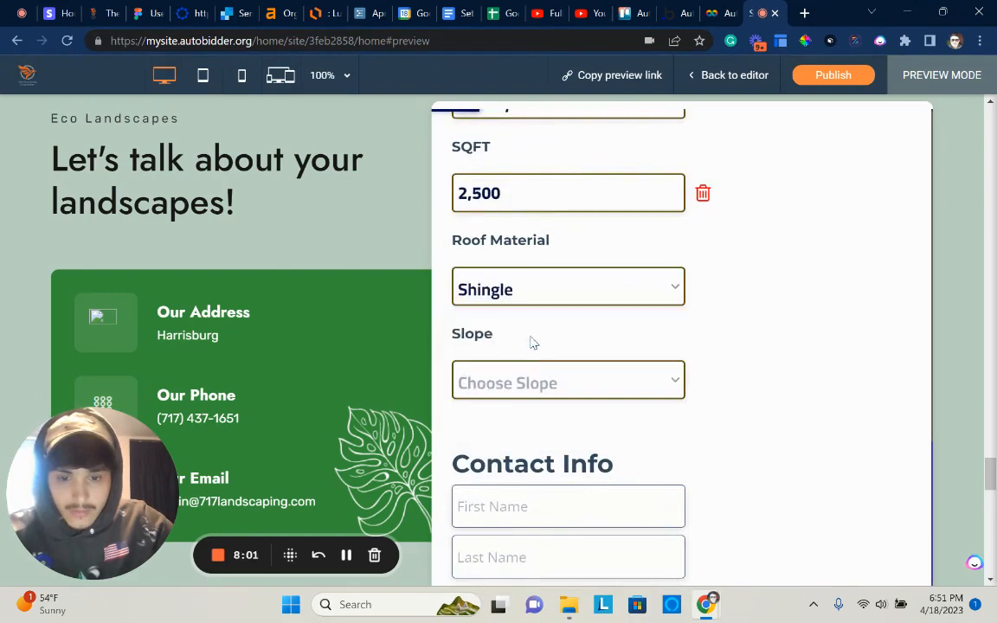
left_click(545, 385)
left_click(534, 419)
scroll(549, 367, "down", 2)
- Fill in the contact info and get the prices ($750 house, $1312.5 roof), then return to the editor
left_click(541, 357)
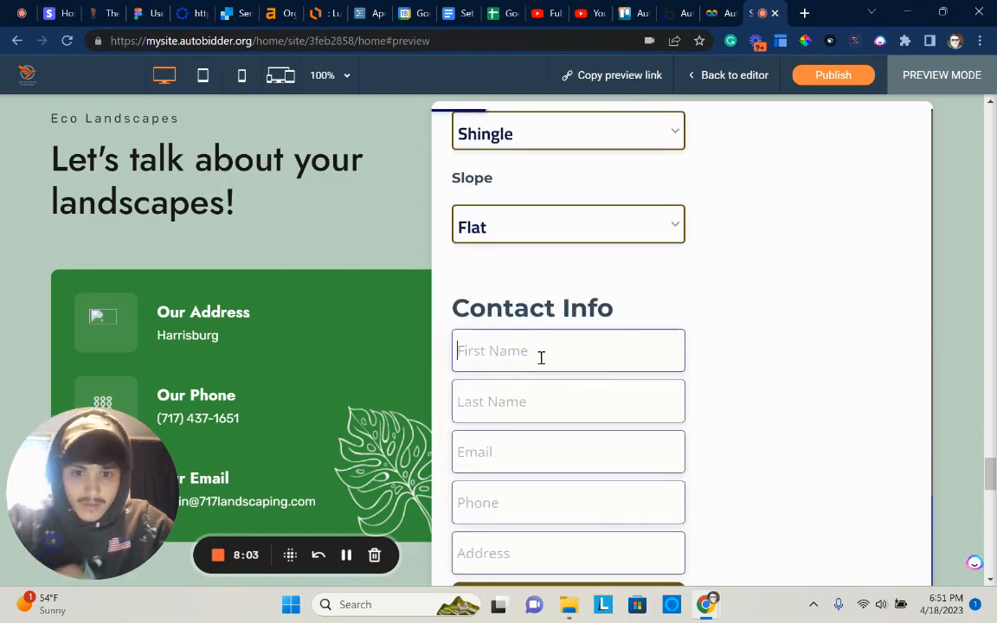
scroll(506, 464, "down", 1)
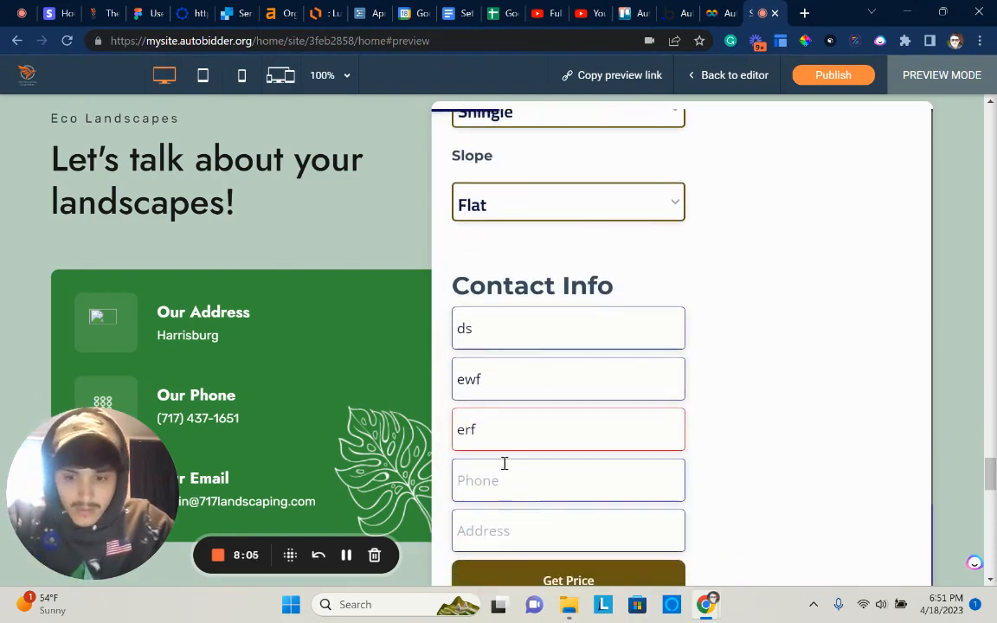
left_click(510, 483)
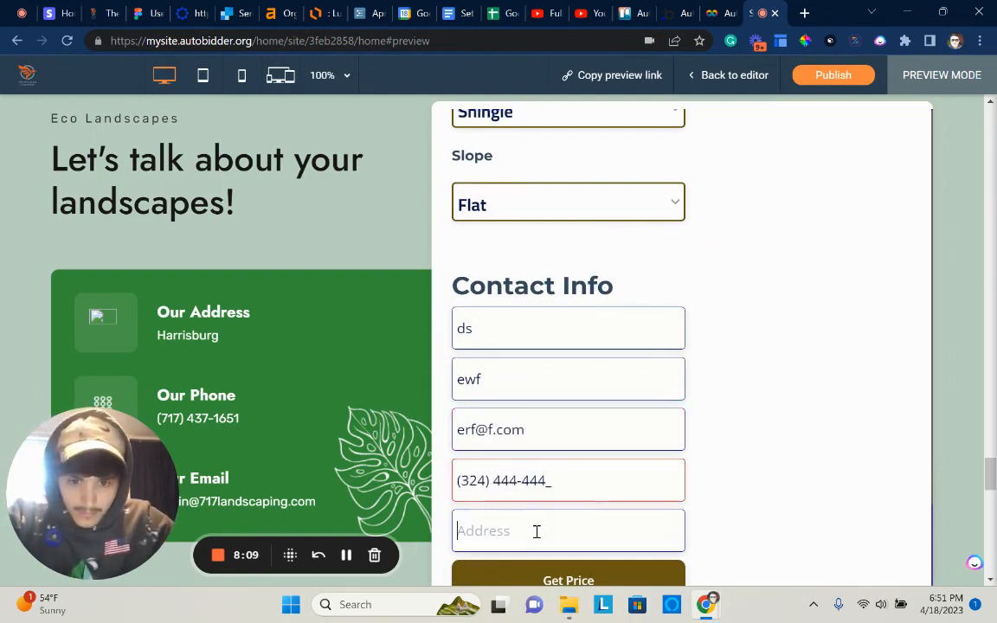
scroll(585, 503, "down", 2)
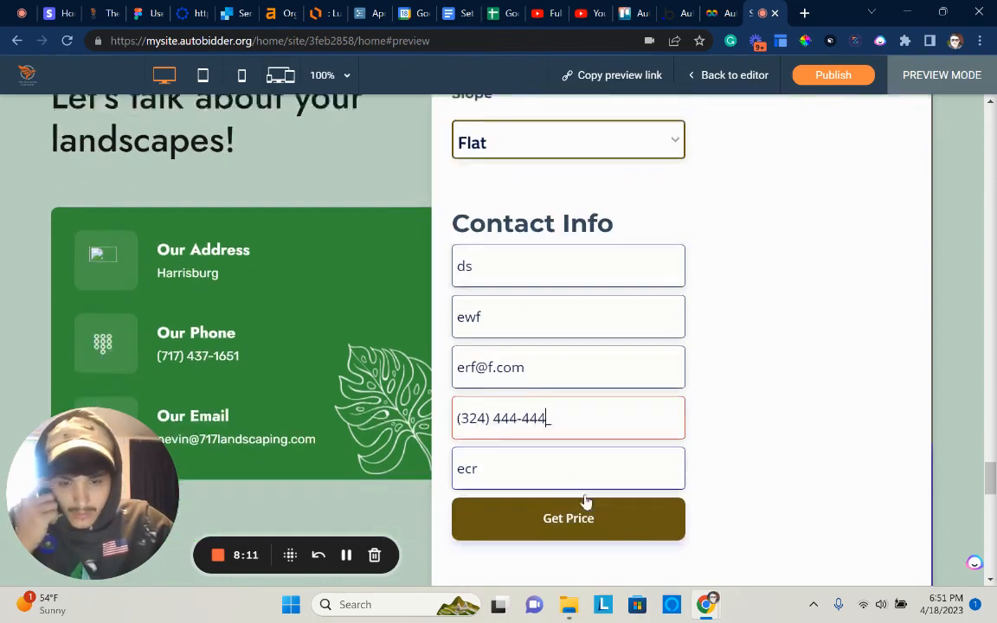
left_click(574, 505)
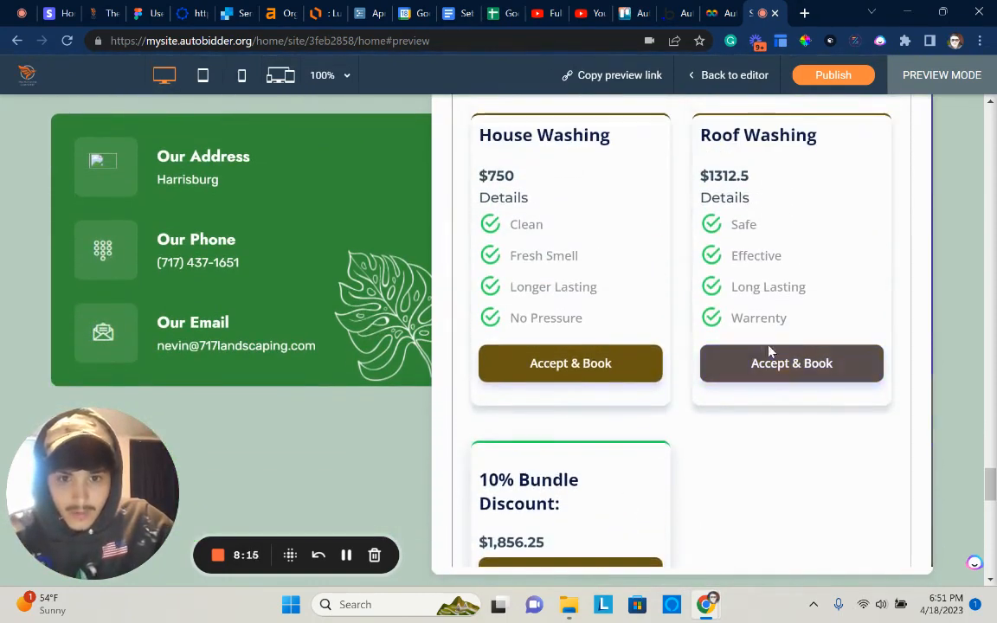
scroll(708, 384, "up", 2)
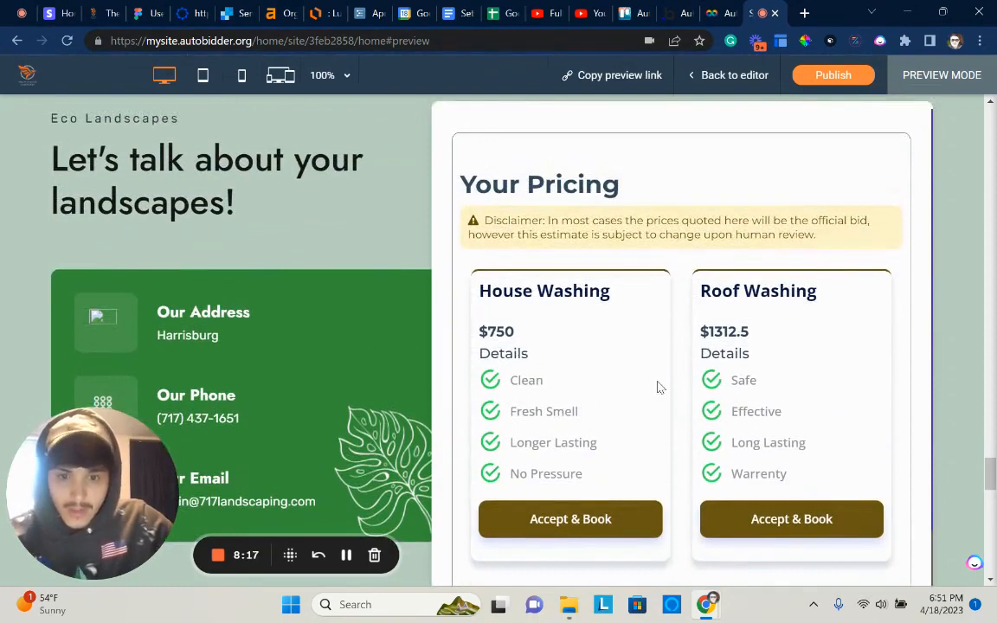
scroll(641, 277, "down", 1)
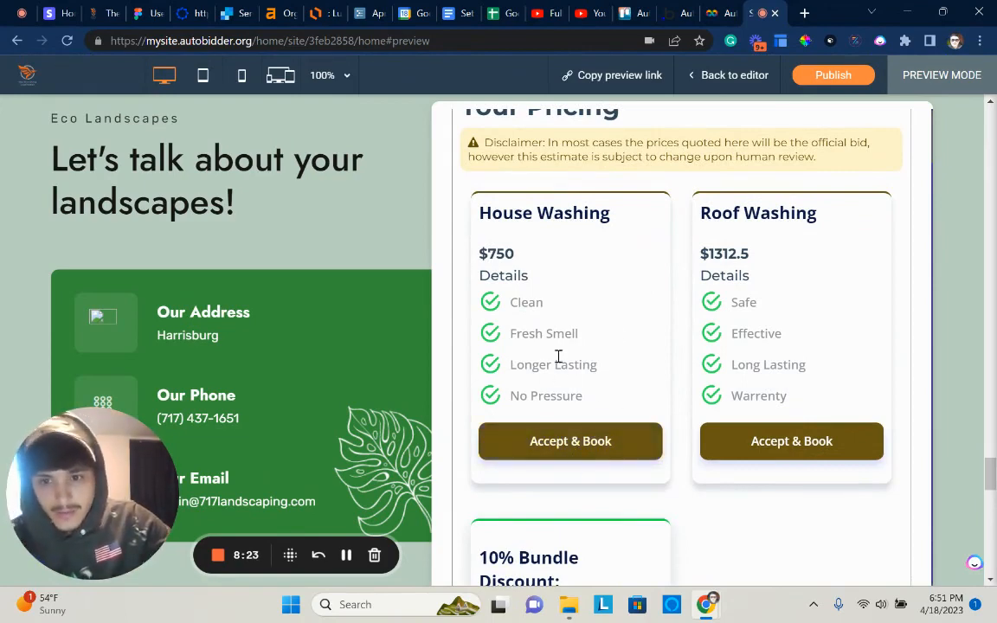
left_click(735, 80)
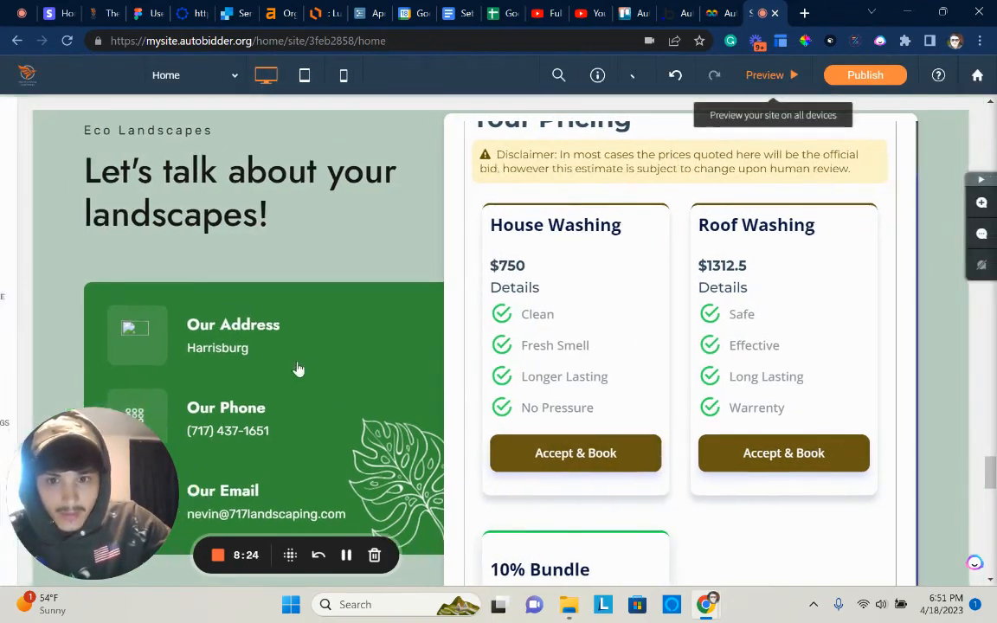
- Look up the green contact panel's background colour hex in its design settings
left_click(379, 302)
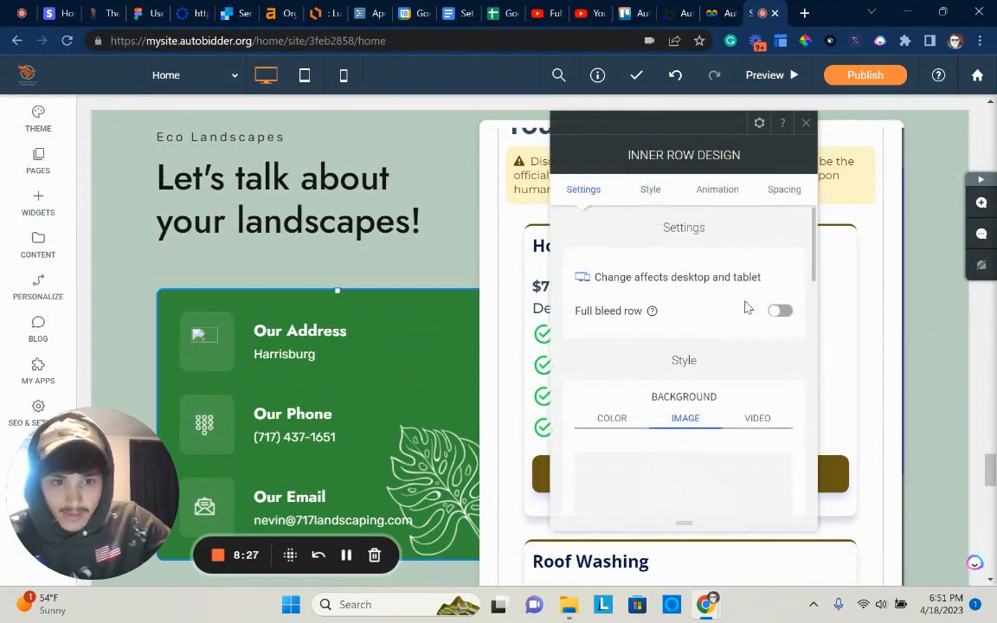
scroll(732, 307, "down", 5)
scroll(633, 209, "down", 2)
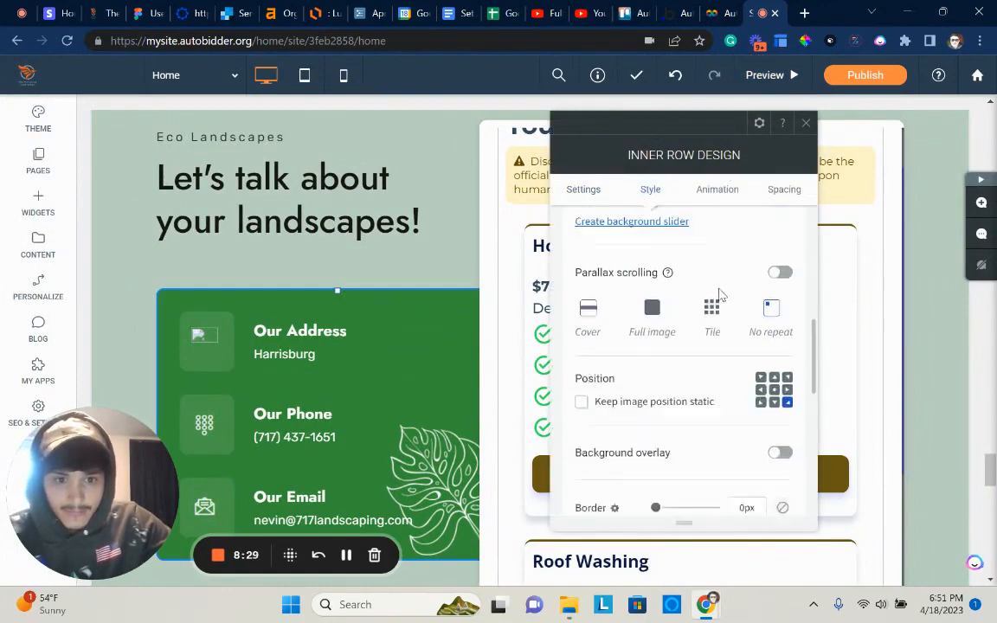
scroll(749, 303, "up", 4)
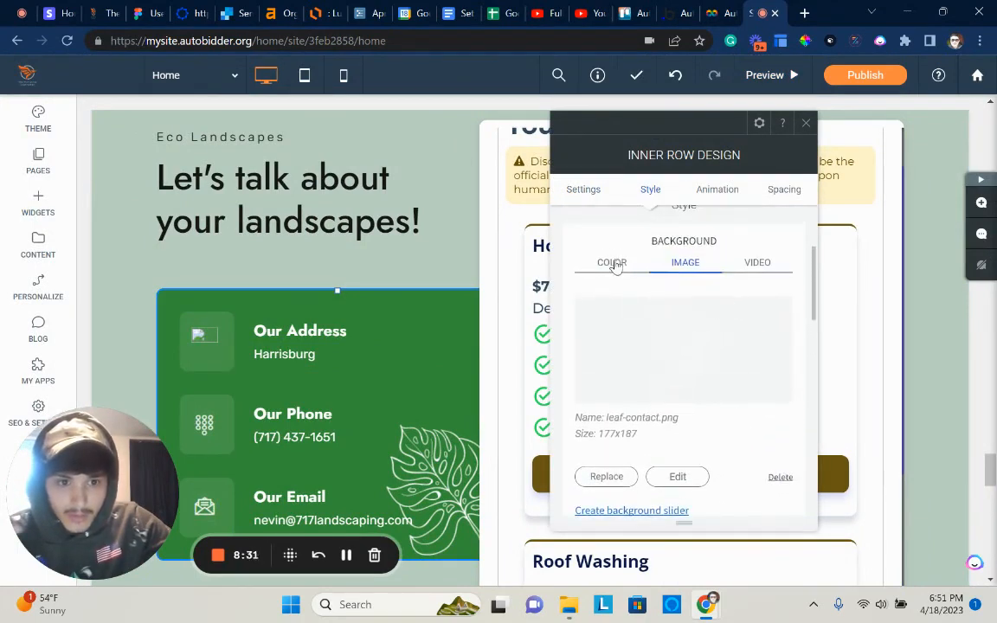
left_click(614, 264)
left_click(782, 303)
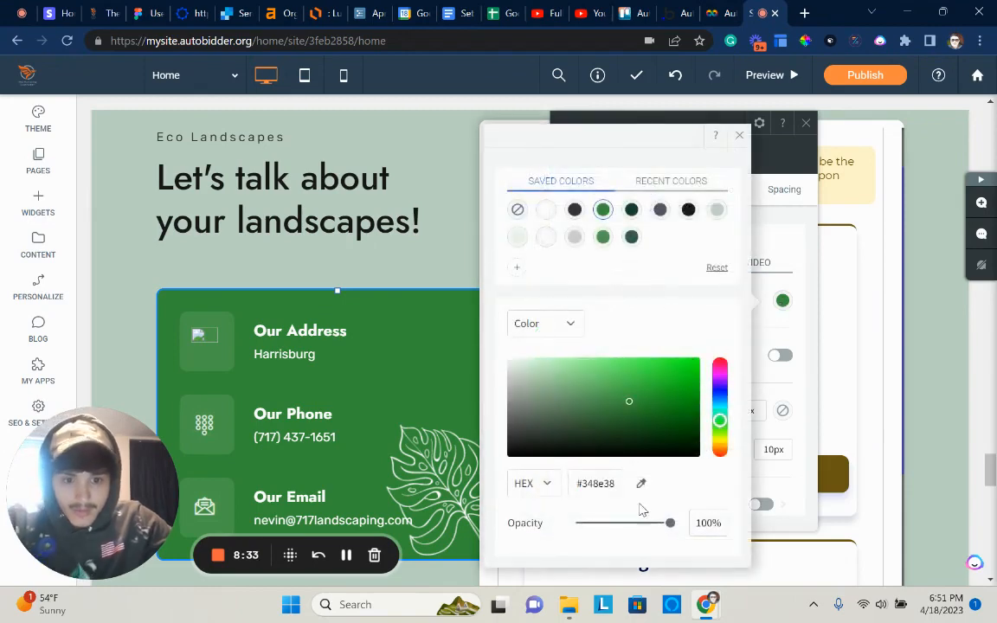
left_click(807, 124)
scroll(791, 347, "down", 4)
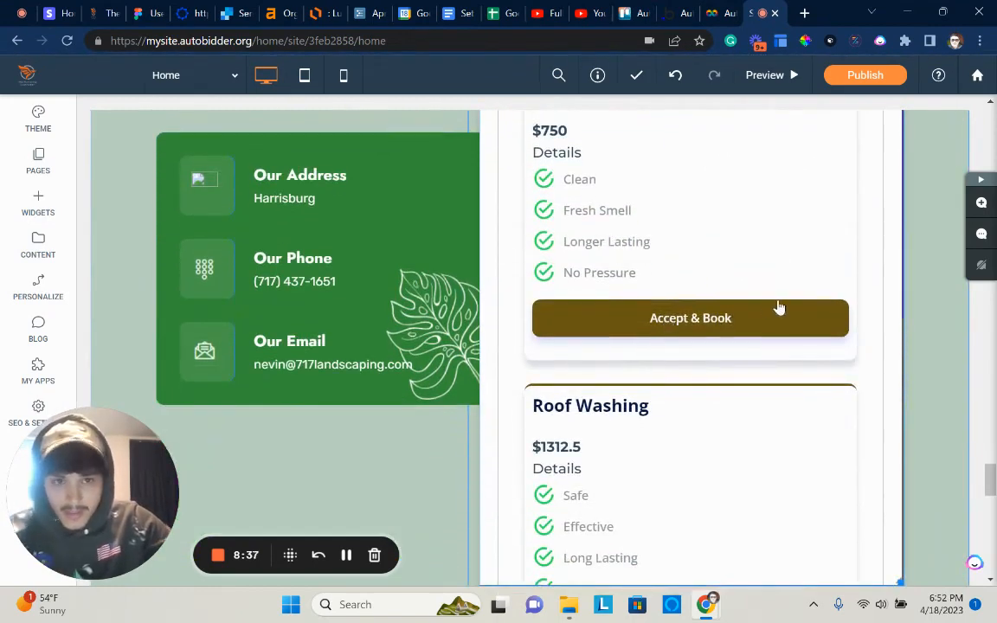
- In Autobidder Calibrate, set the Form Color to #348e38, then go back to the builder
left_click(727, 12)
left_click(100, 249)
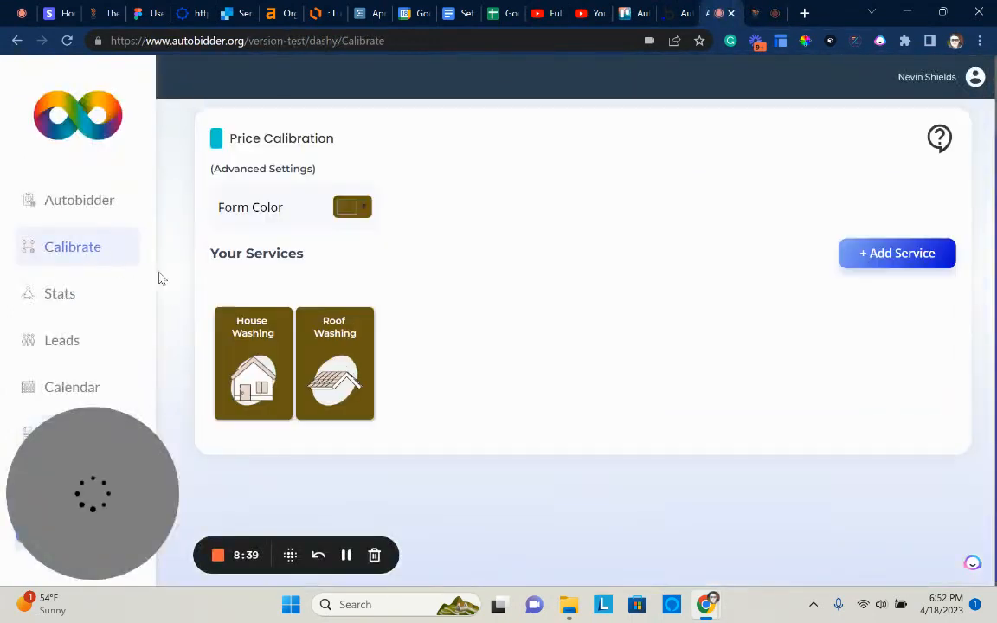
left_click(346, 208)
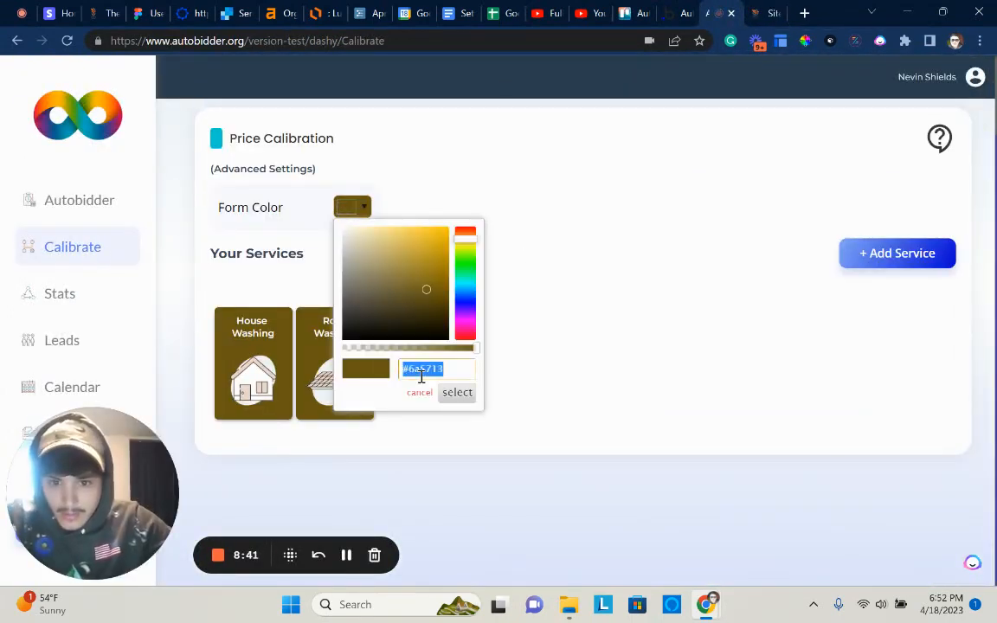
key("Return")
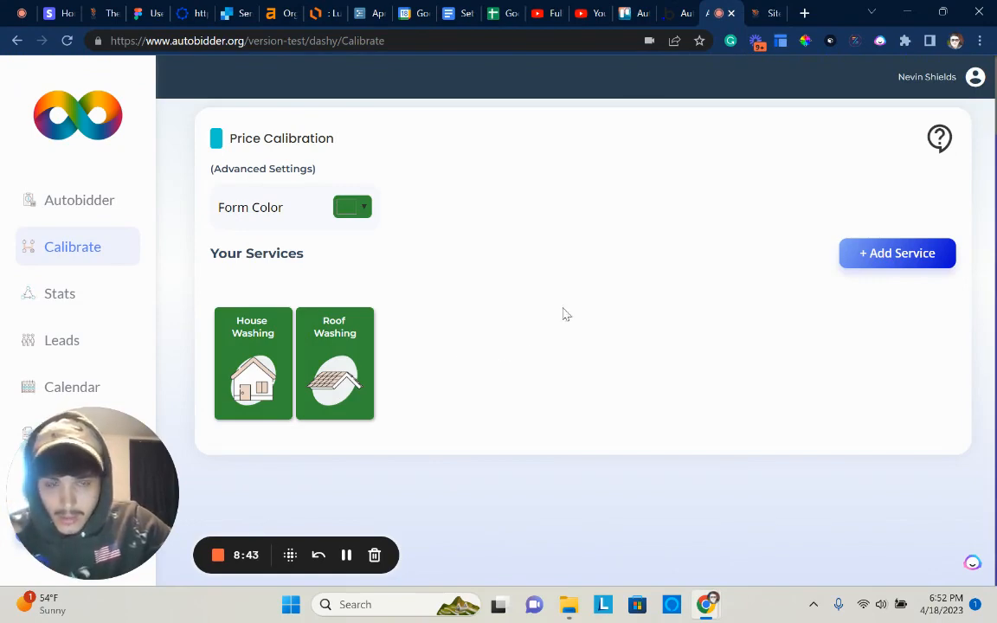
left_click(782, 11)
scroll(658, 369, "up", 3)
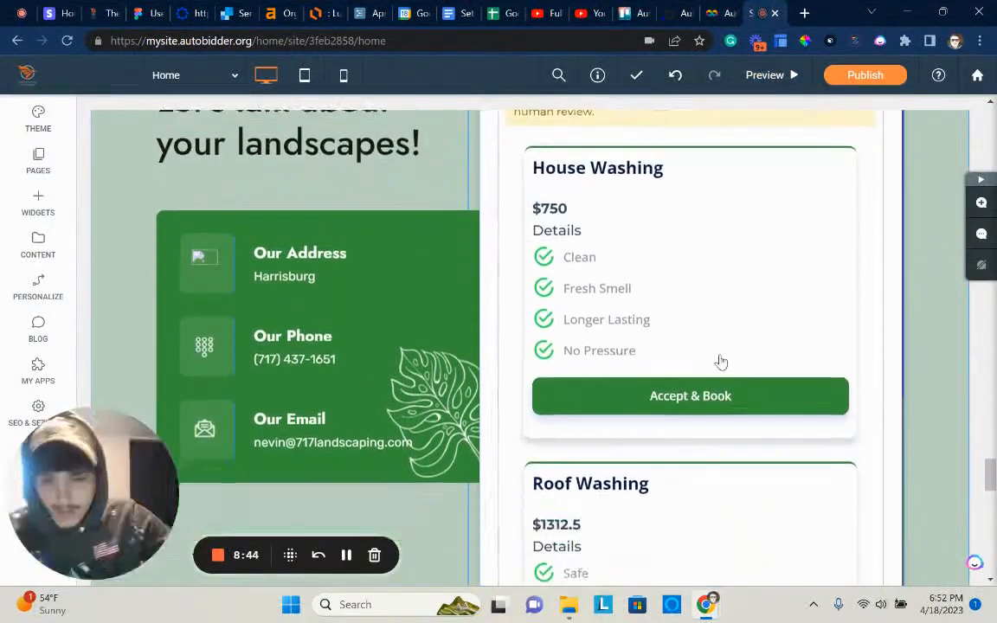
- Preview the site and accept the $750 House Washing quote for booking
scroll(775, 372, "down", 4)
scroll(765, 392, "up", 2)
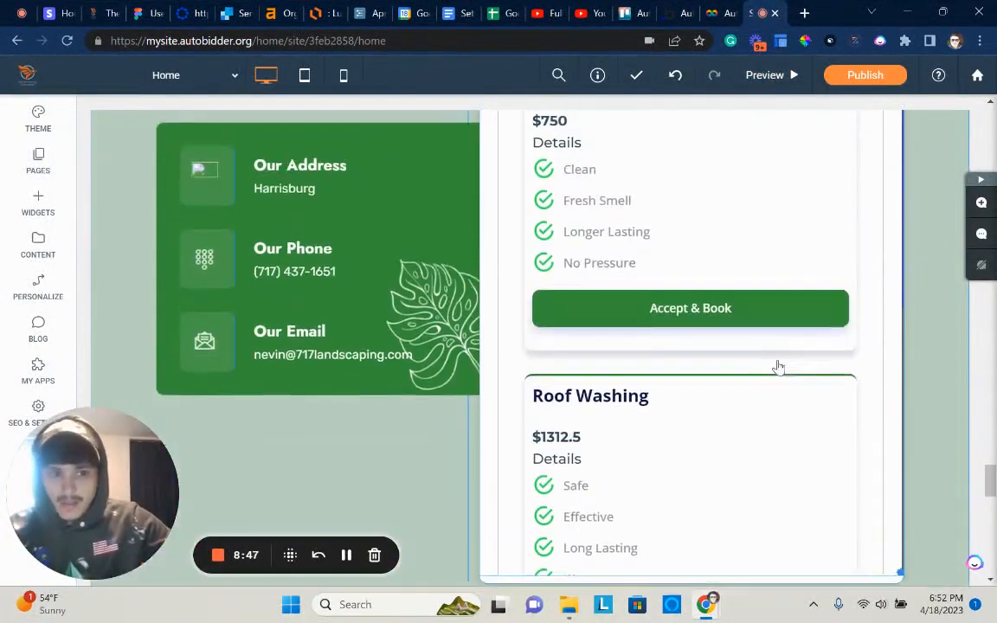
left_click(766, 85)
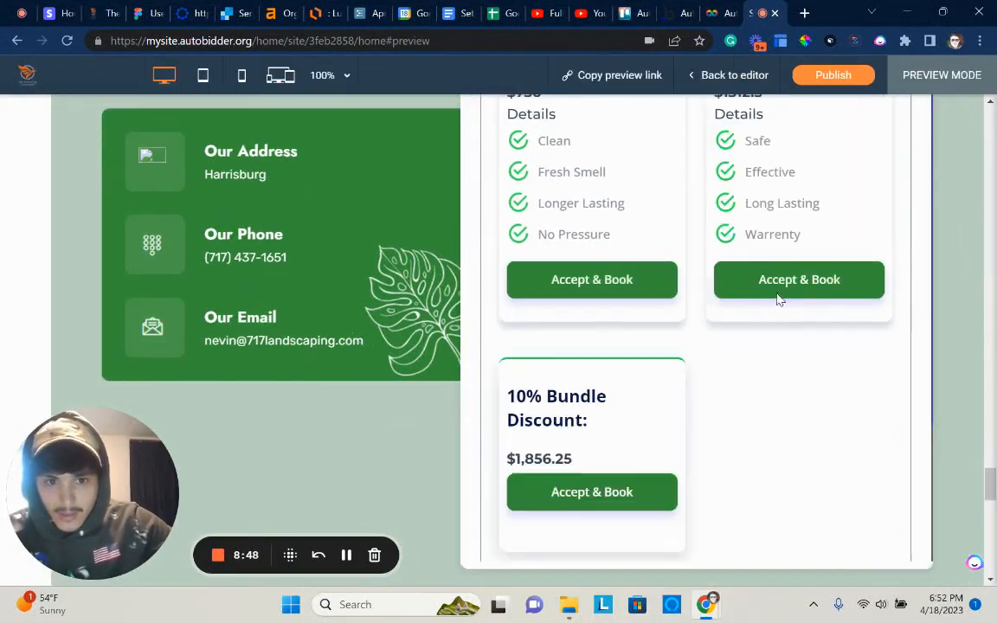
scroll(720, 250, "up", 2)
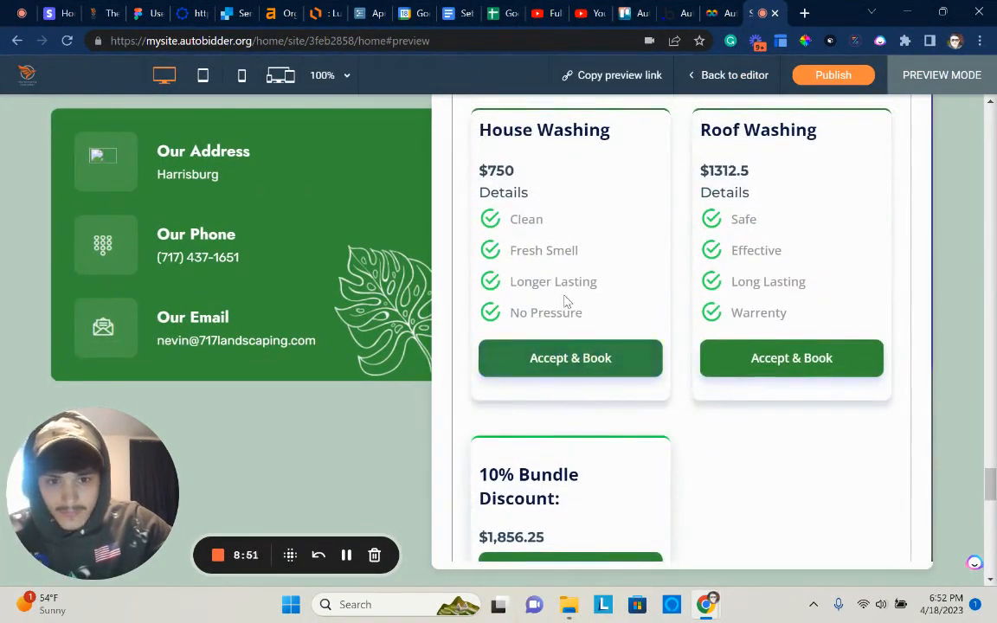
scroll(640, 290, "up", 3)
scroll(667, 281, "down", 3)
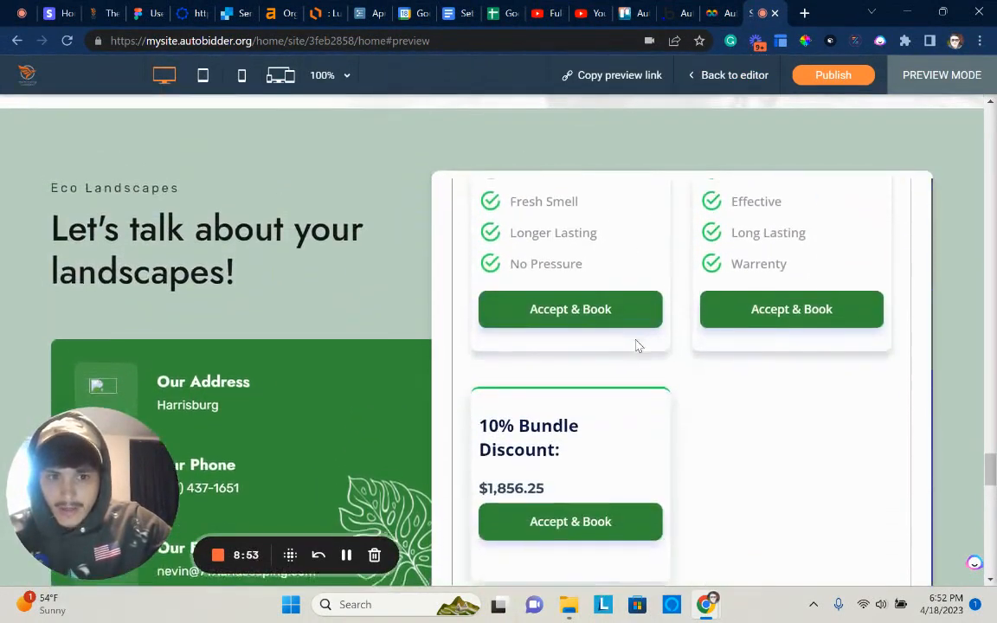
scroll(636, 346, "down", 3)
scroll(703, 378, "up", 2)
left_click(578, 283)
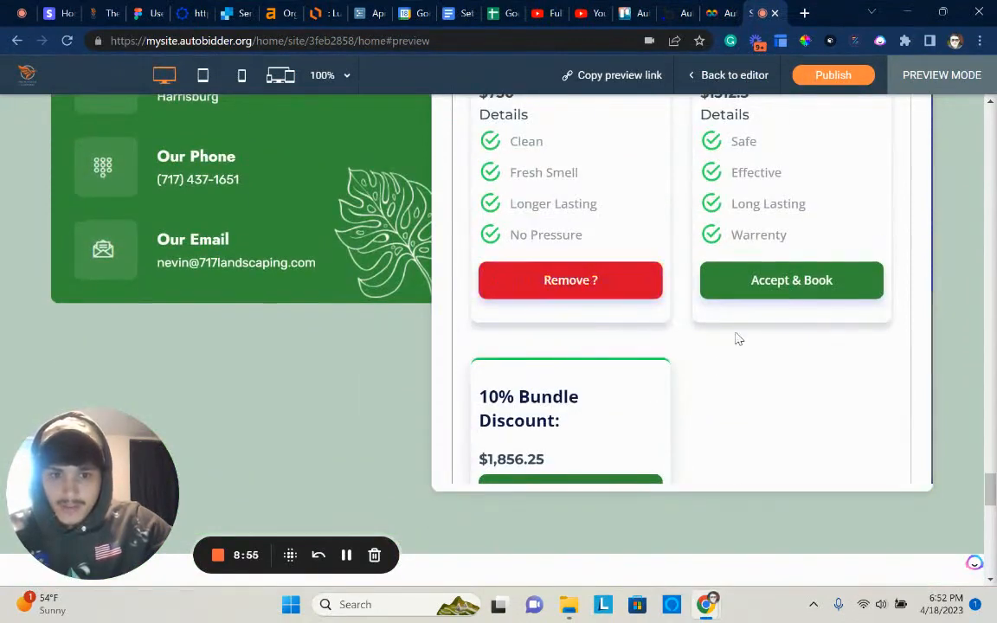
- Book the appointment for April 23, 2023 at the 10:00 am timeslot
scroll(652, 293, "up", 2)
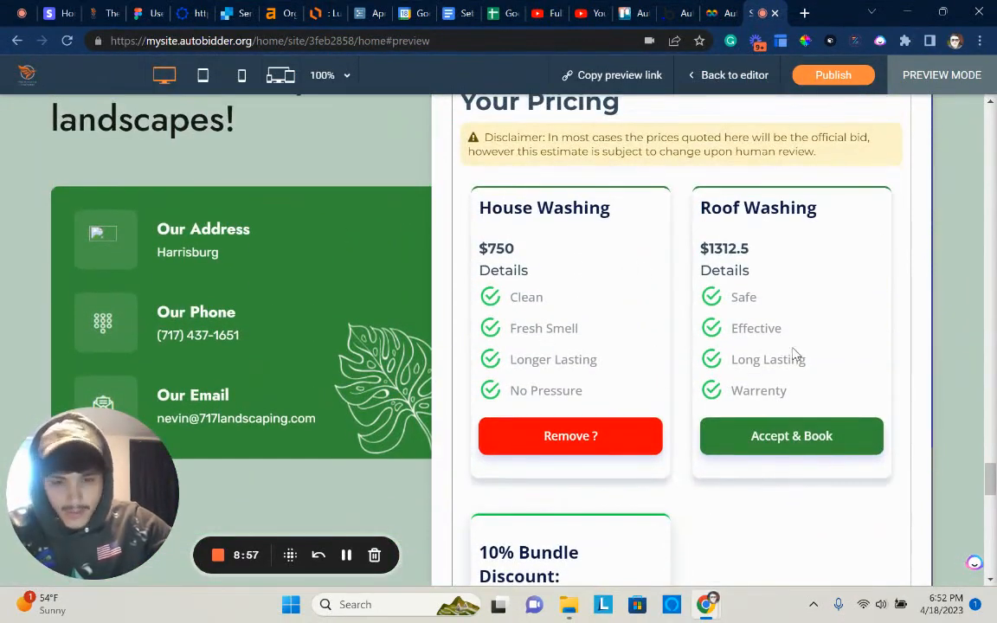
scroll(706, 385, "down", 6)
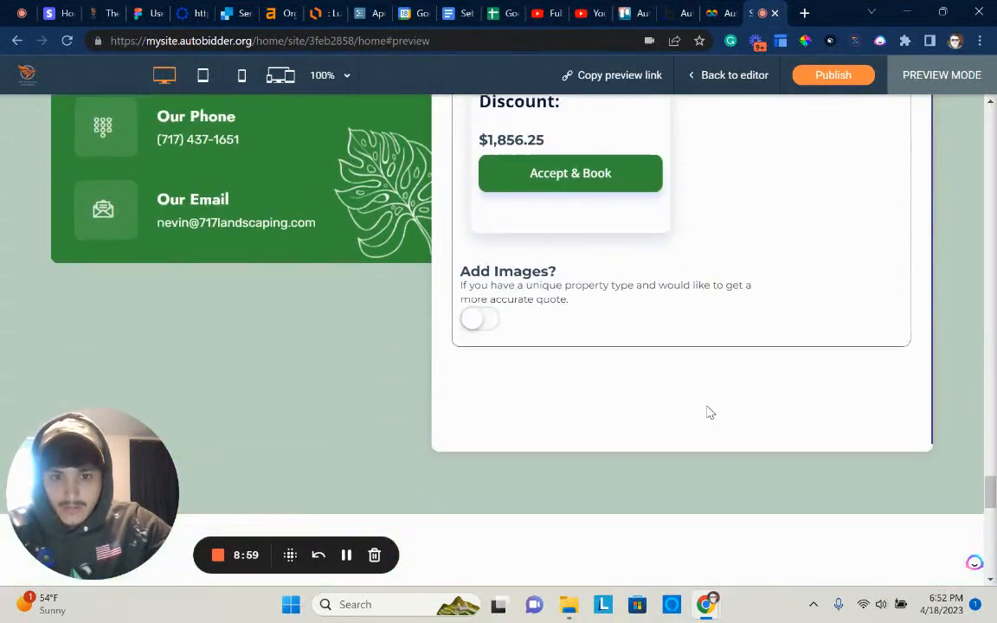
scroll(708, 402, "down", 3)
scroll(710, 398, "up", 5)
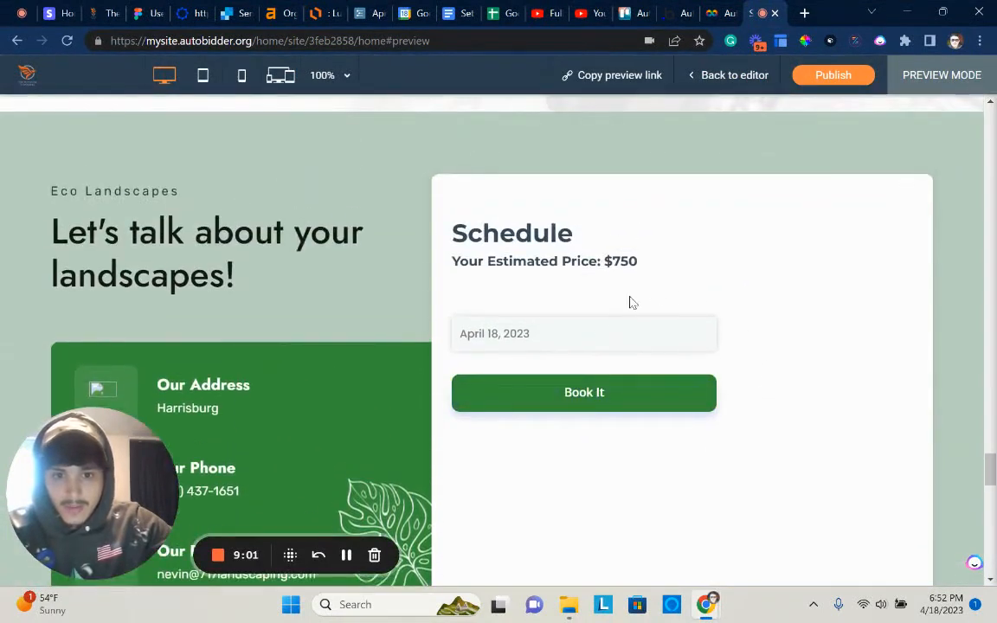
left_click_drag(468, 234, 667, 271)
left_click(671, 279)
left_click(604, 342)
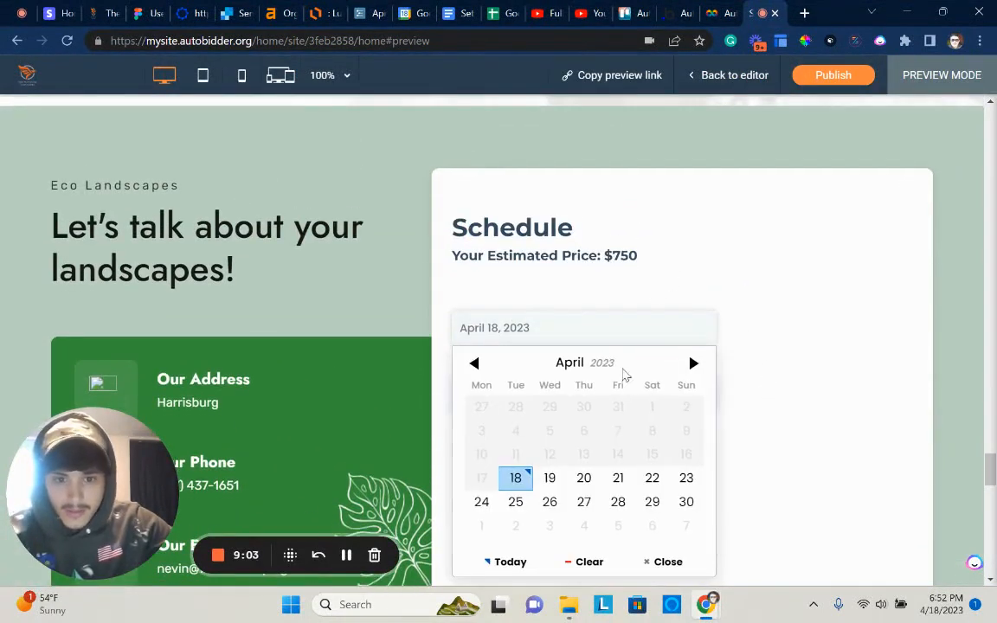
left_click(686, 478)
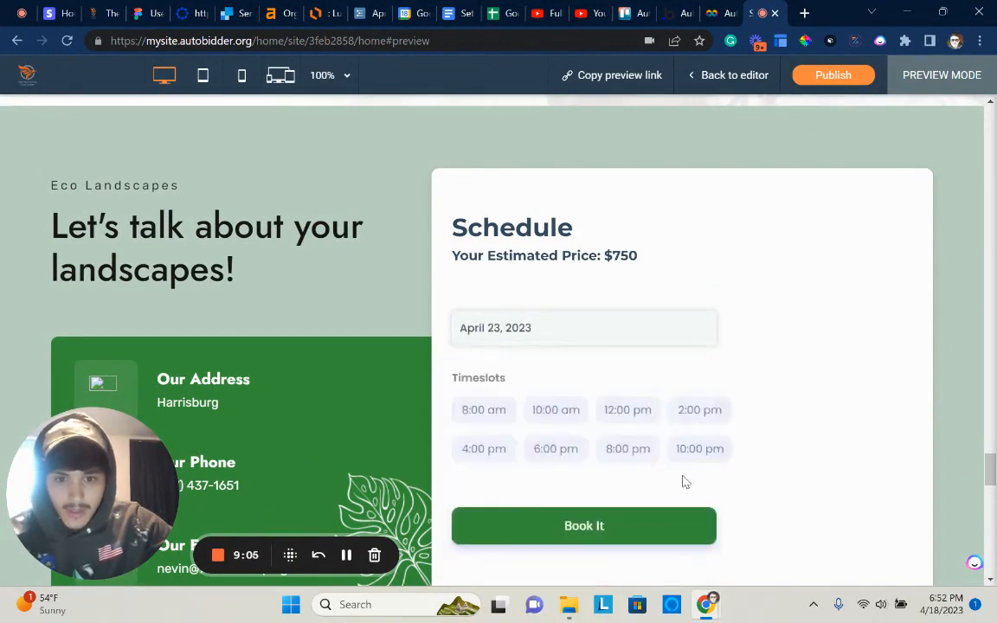
left_click(564, 413)
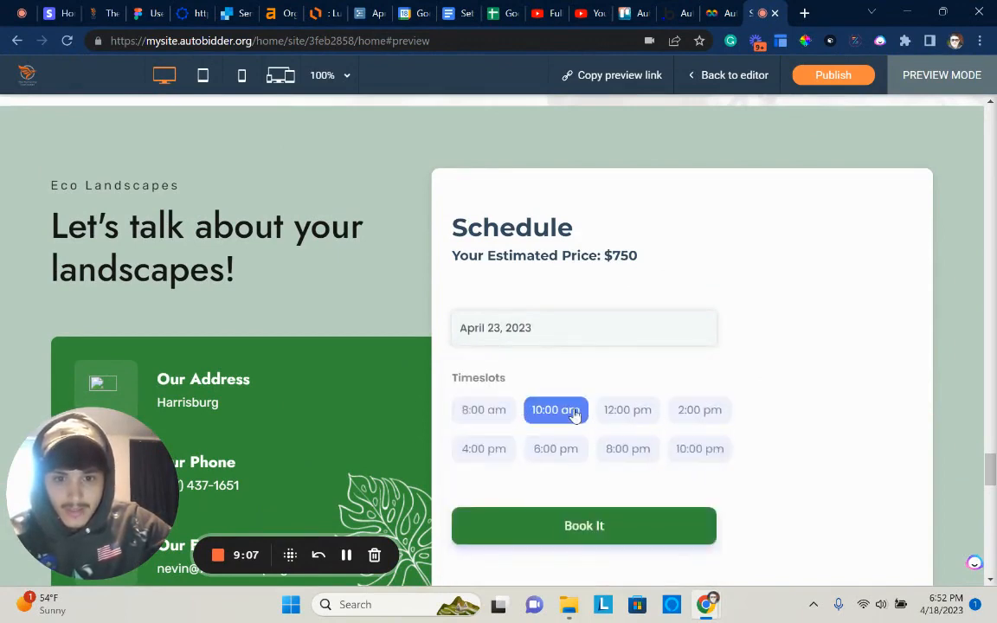
scroll(684, 389, "down", 2)
left_click(620, 365)
scroll(741, 376, "up", 2)
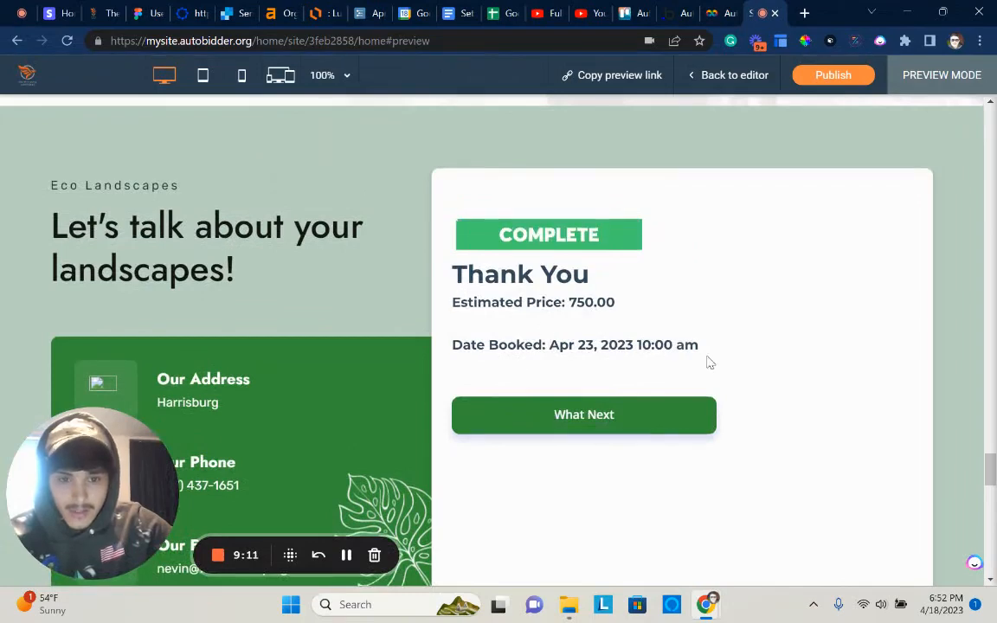
- Check the 10:00 booking on April 23 in the dashboard Calendar, then open the Leads page
left_click(713, 10)
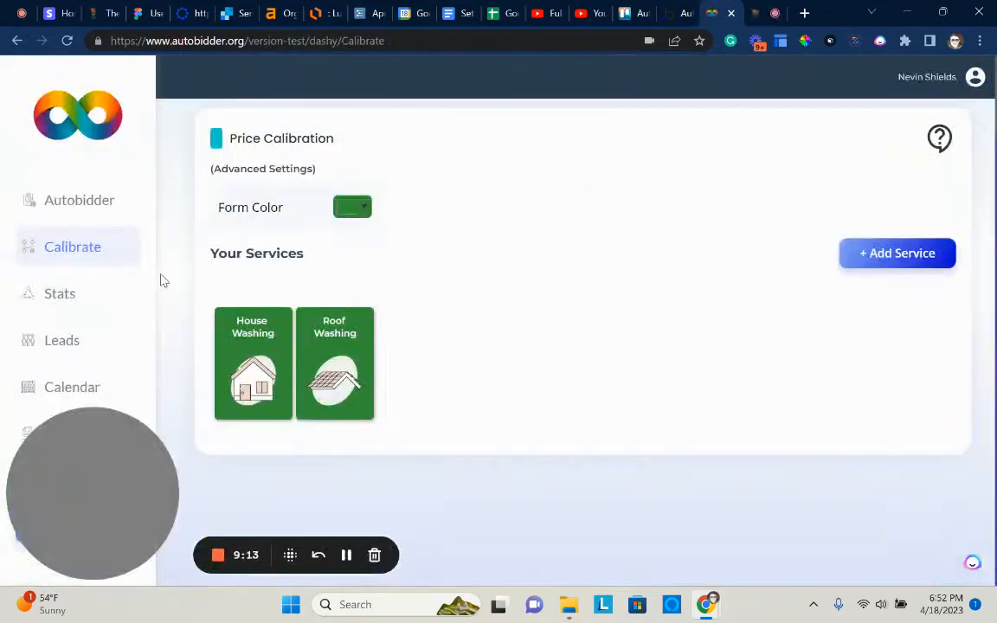
left_click(73, 391)
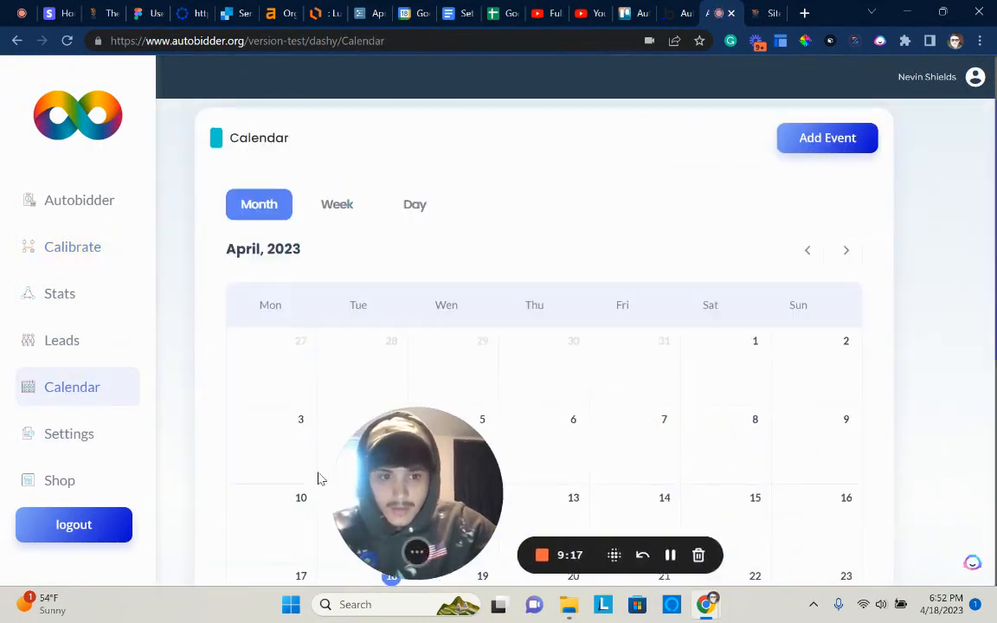
scroll(843, 346, "down", 3)
left_click(808, 391)
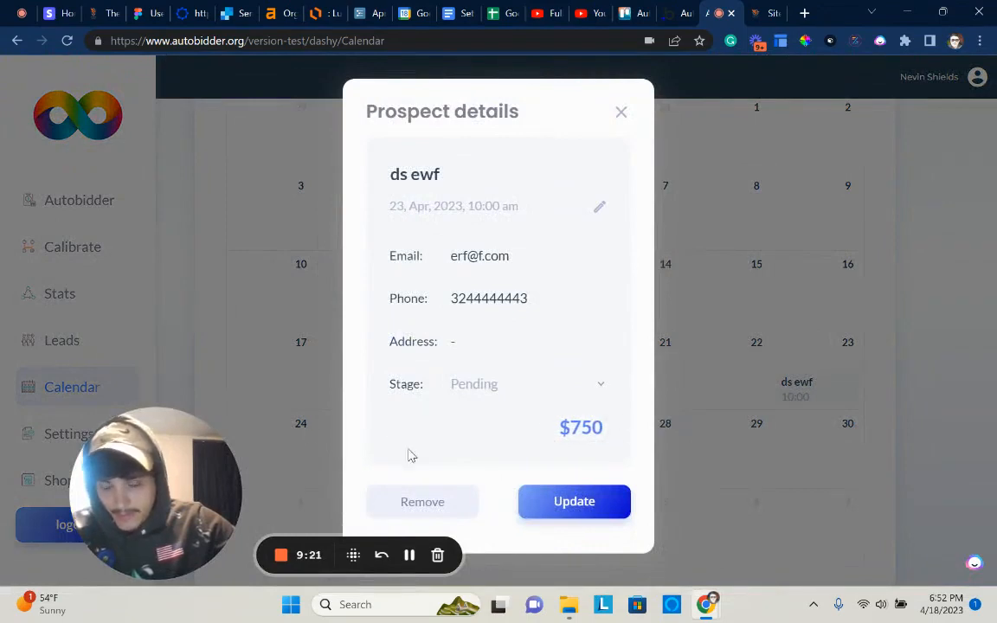
left_click_drag(144, 516, 816, 515)
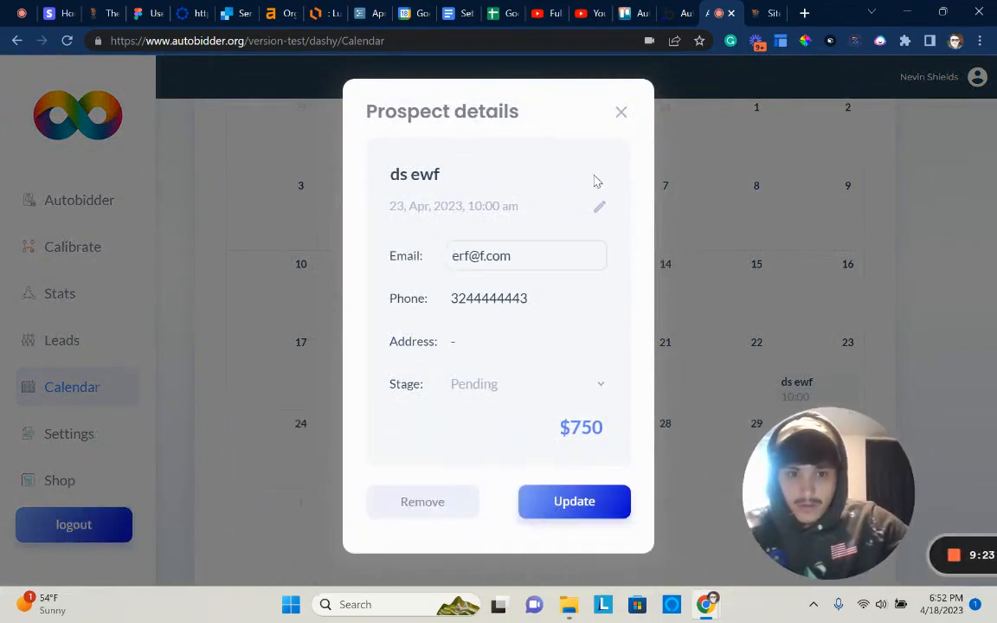
left_click(620, 118)
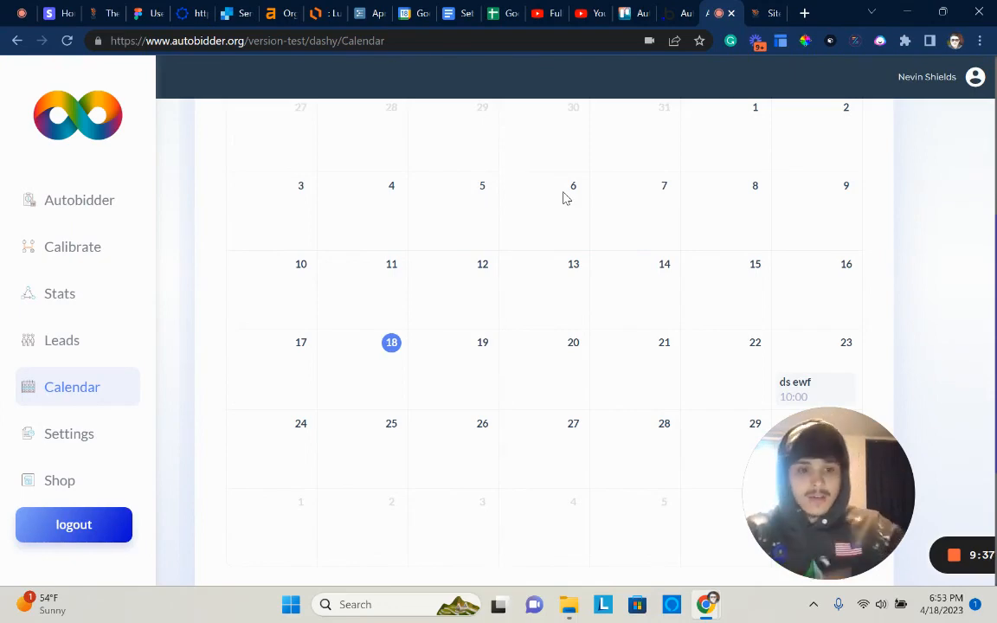
left_click(62, 342)
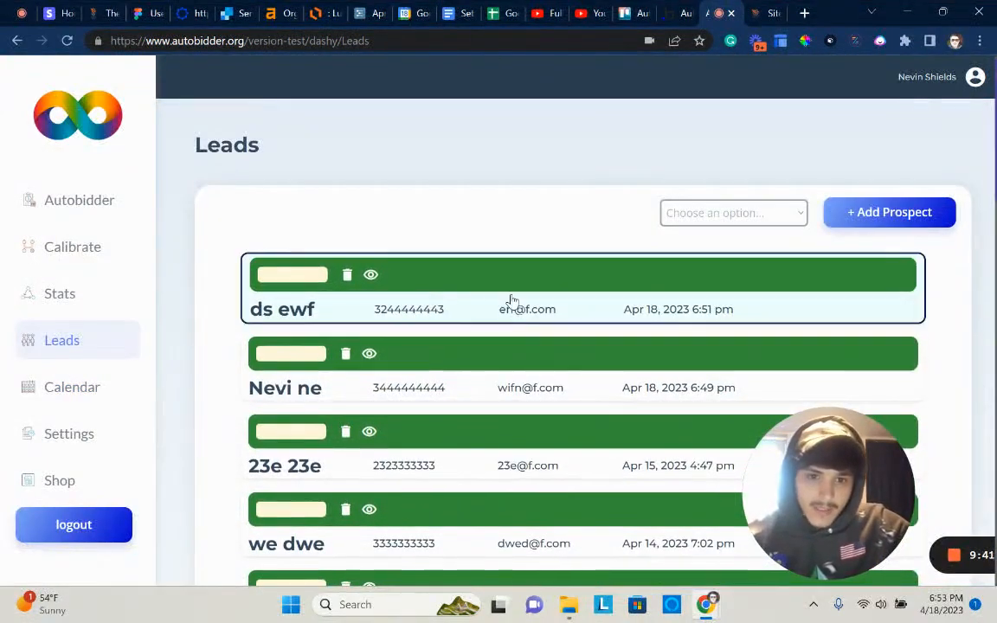
- Review the newest lead's details, 750 quoted and Pending, then return to the site preview
left_click(510, 303)
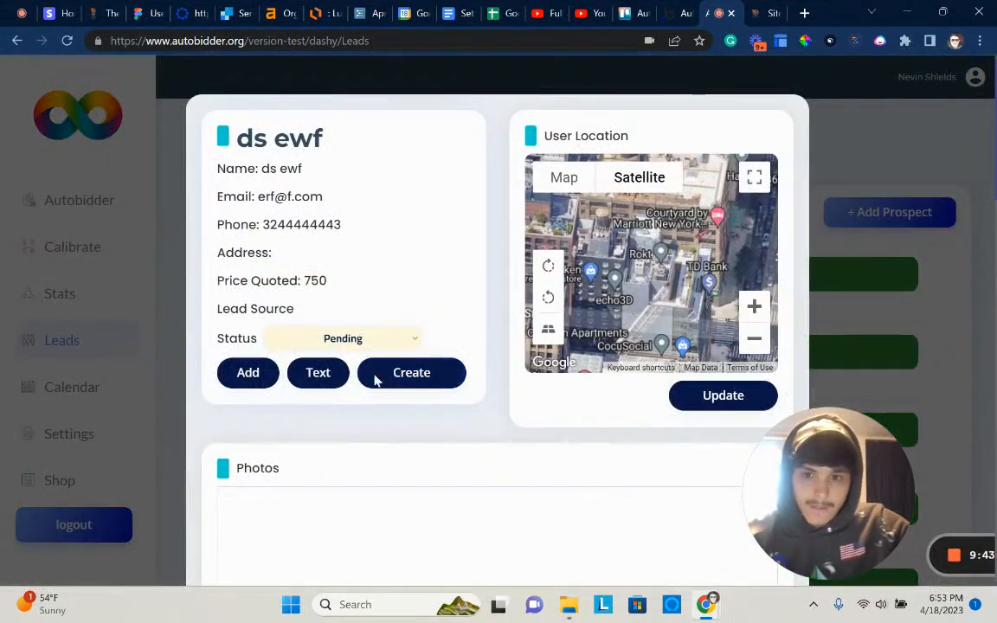
mouse_move(607, 165)
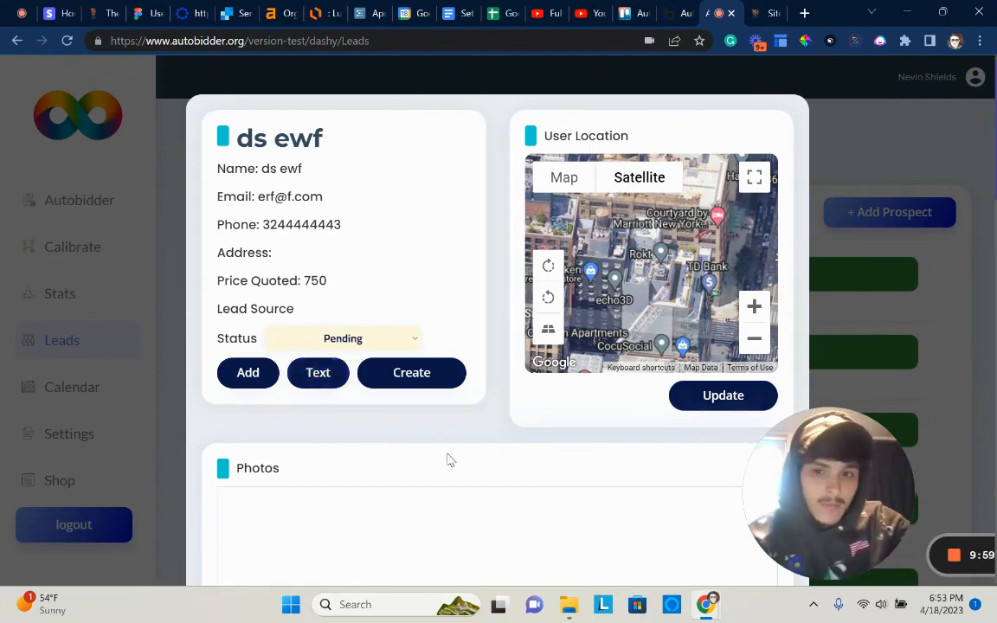
scroll(449, 460, "down", 4)
scroll(454, 257, "up", 1)
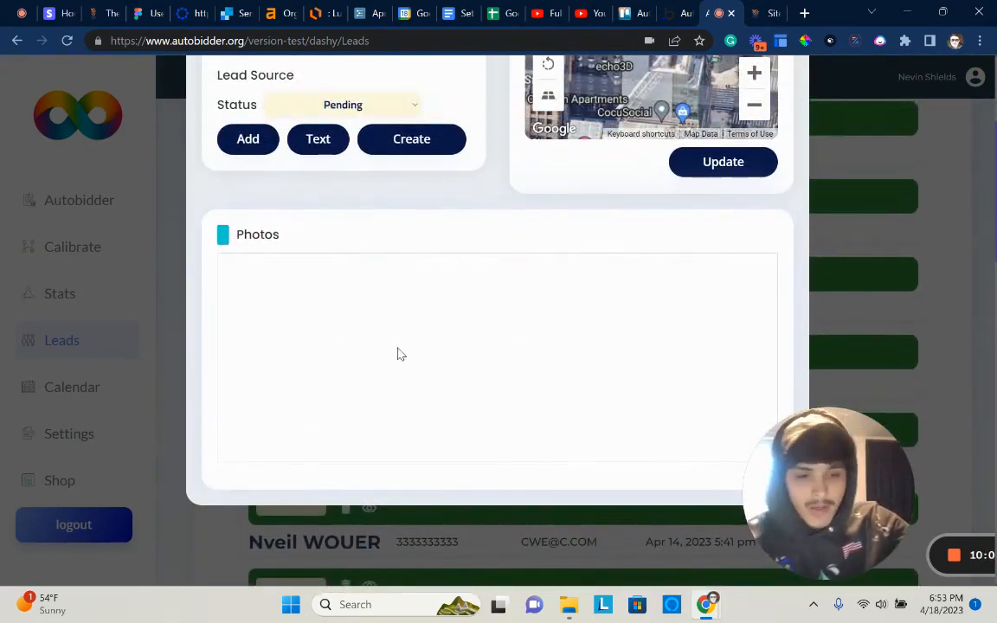
scroll(400, 354, "up", 5)
left_click(749, 12)
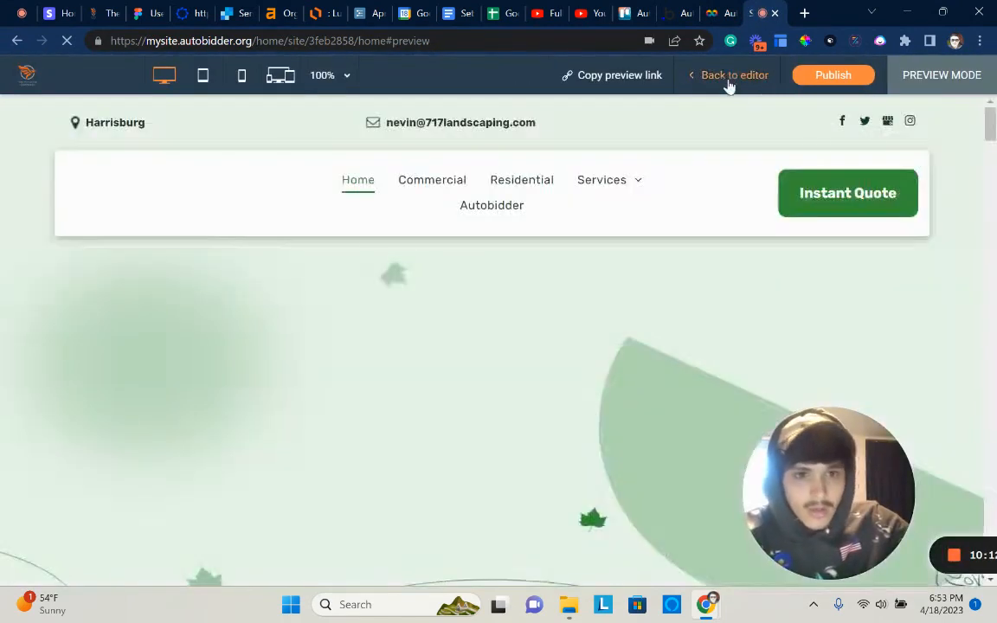
- Leave the preview and open the Autobidder page from the editor's page list
left_click(735, 90)
left_click(196, 69)
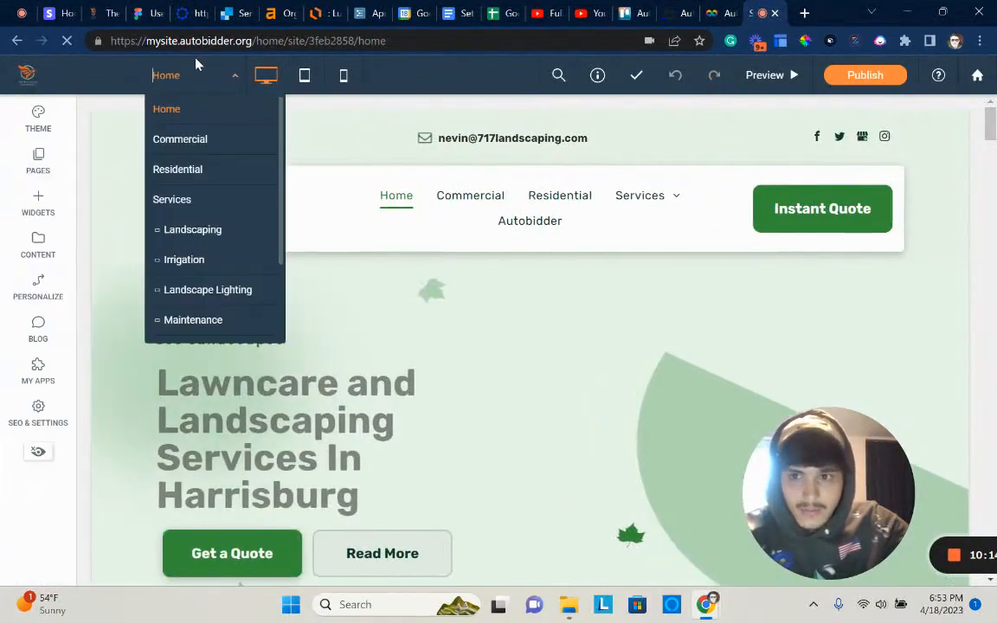
scroll(208, 260, "down", 2)
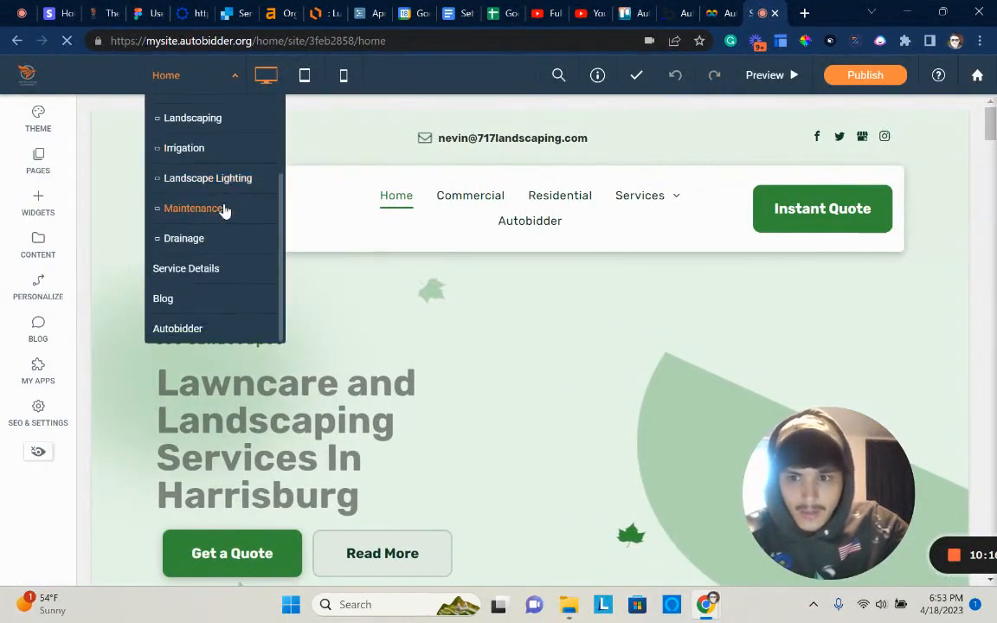
left_click(192, 329)
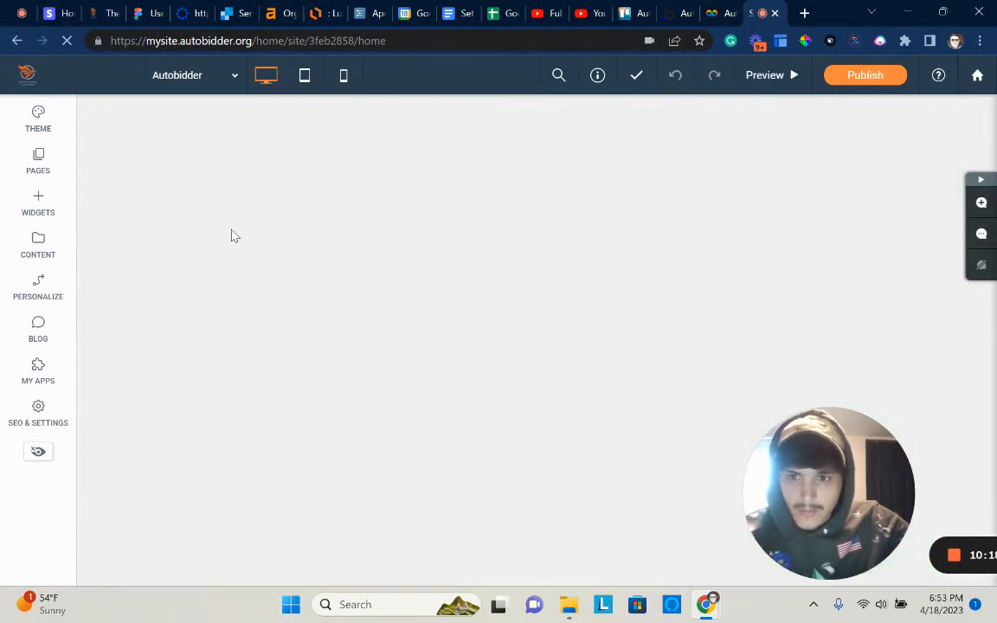
- Scroll through the Instant Price Bid page's video and quote form, then show the Pages panel
scroll(562, 346, "down", 5)
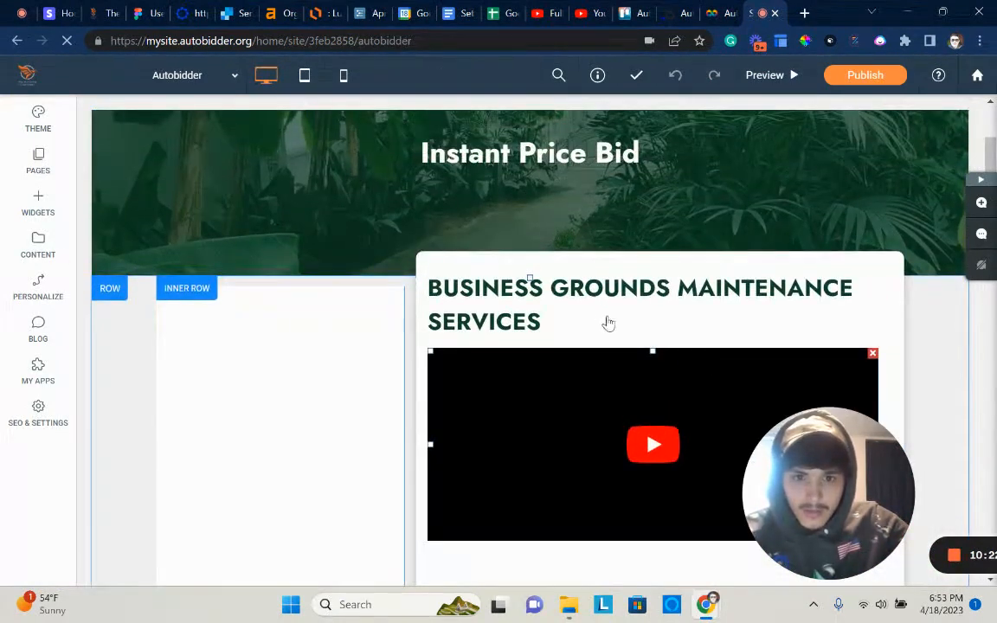
scroll(615, 364, "down", 5)
scroll(630, 380, "down", 2)
scroll(632, 364, "up", 7)
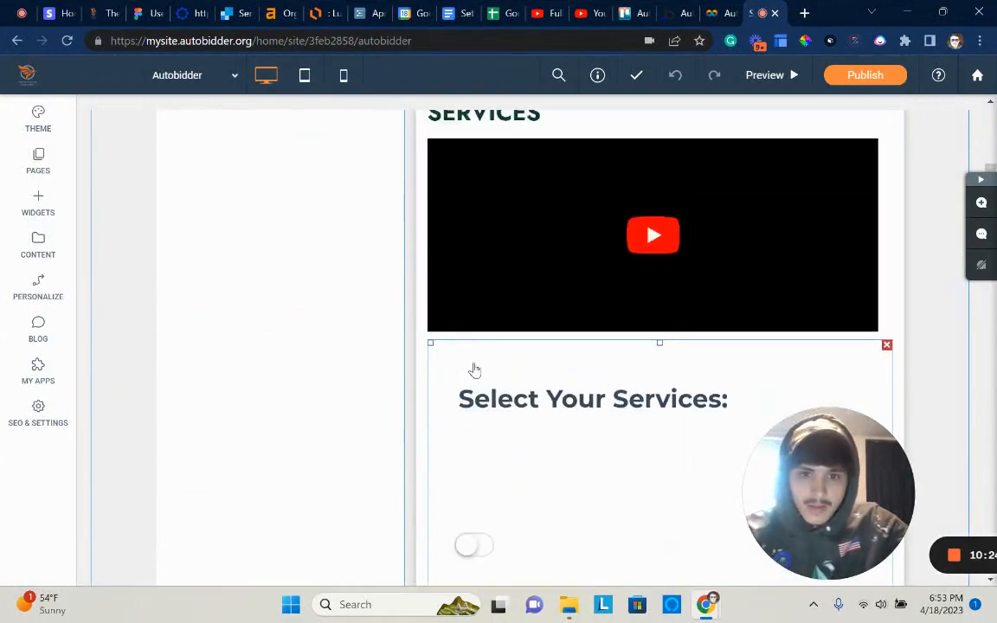
scroll(424, 357, "down", 8)
scroll(385, 347, "down", 9)
scroll(392, 344, "up", 20)
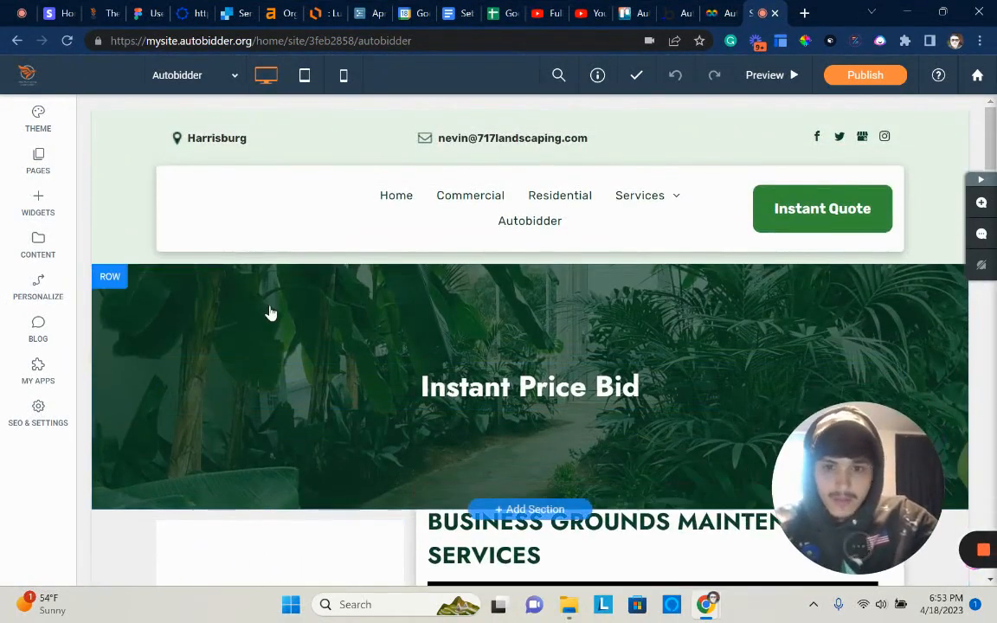
scroll(200, 296, "down", 2)
scroll(201, 296, "up", 2)
left_click(38, 160)
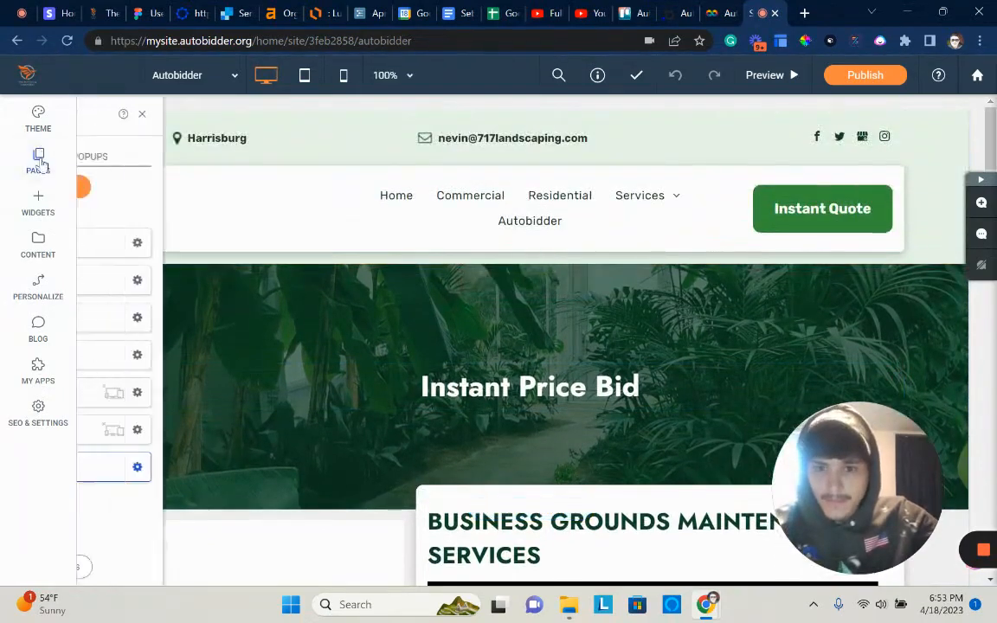
- Add a new Empty Page named 'Instant Bid' from the Pages panel
left_click(204, 188)
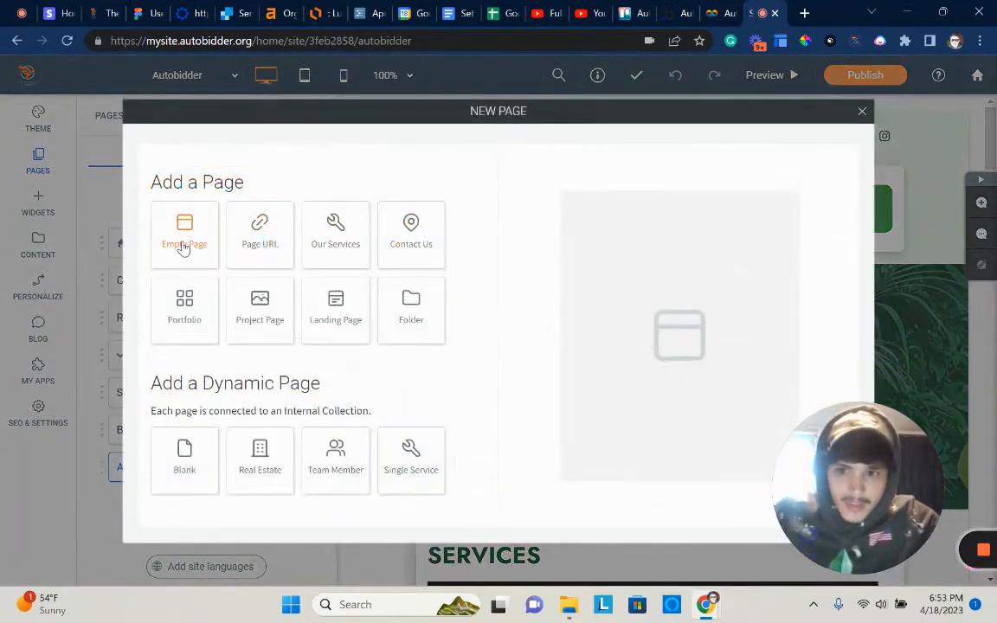
left_click(183, 245)
key("ctrl+a")
type("I")
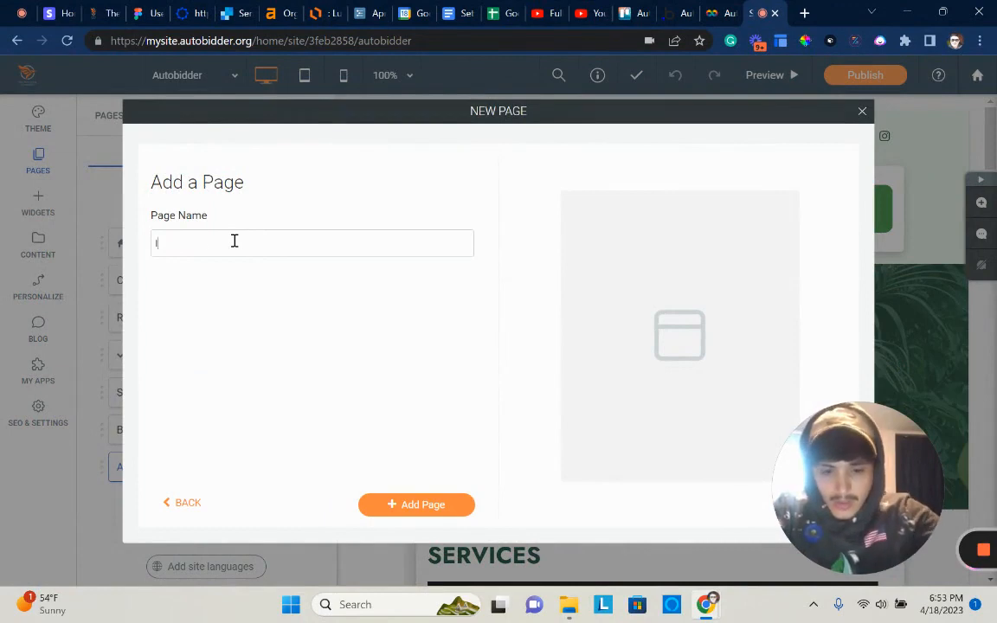
type("nstant ")
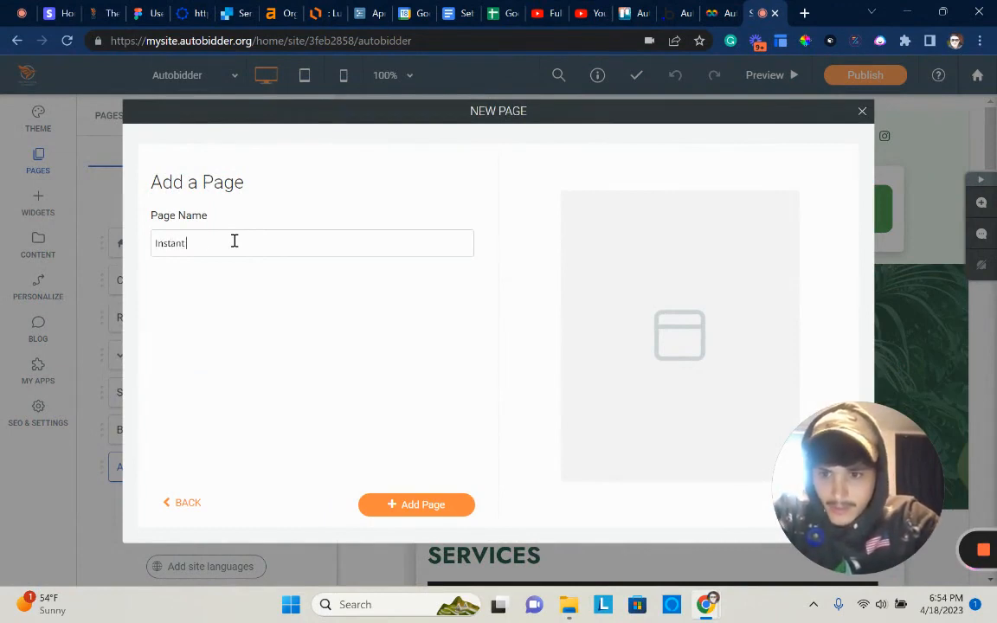
type("Bid")
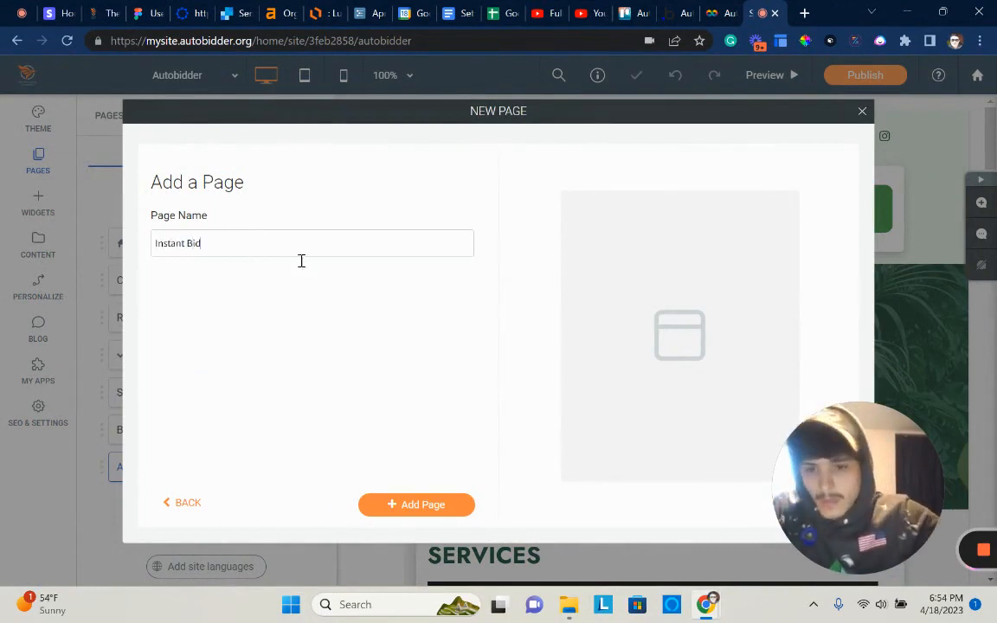
left_click(430, 508)
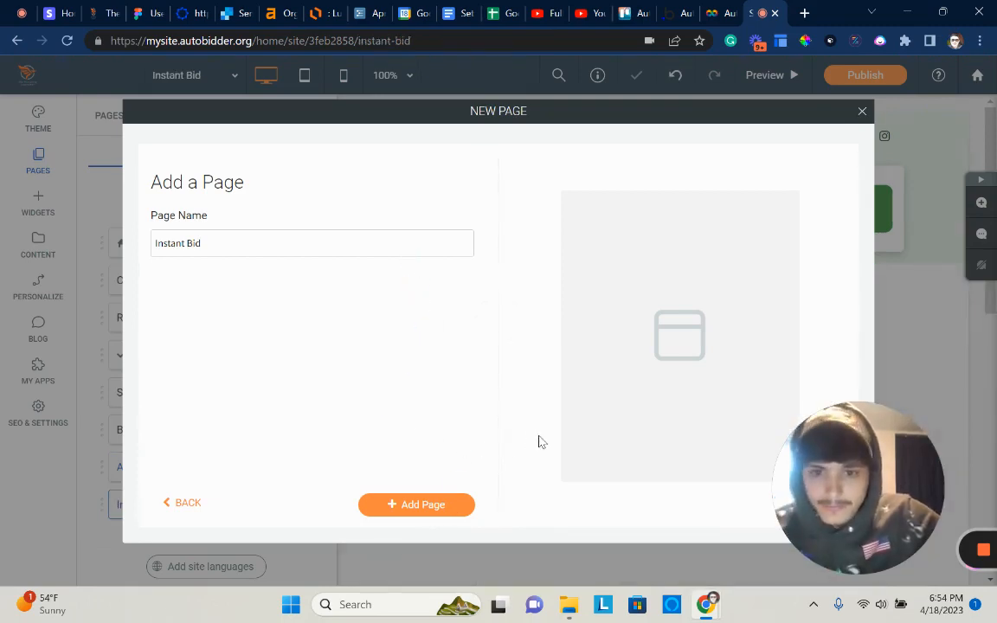
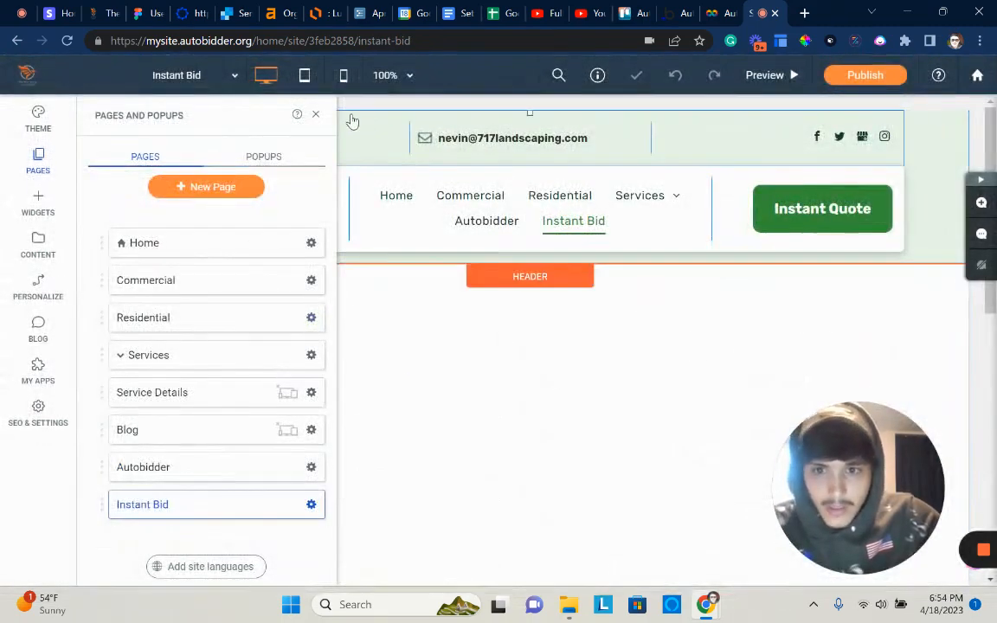
- Delete the old Autobidder page from the Pages list and confirm the deletion
left_click(314, 115)
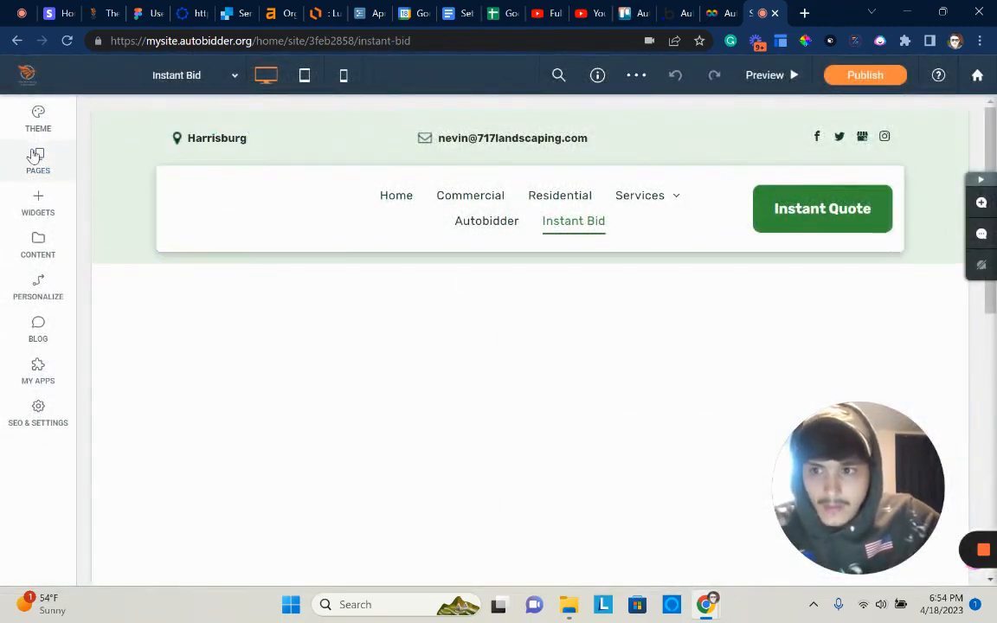
left_click(37, 157)
left_click(310, 467)
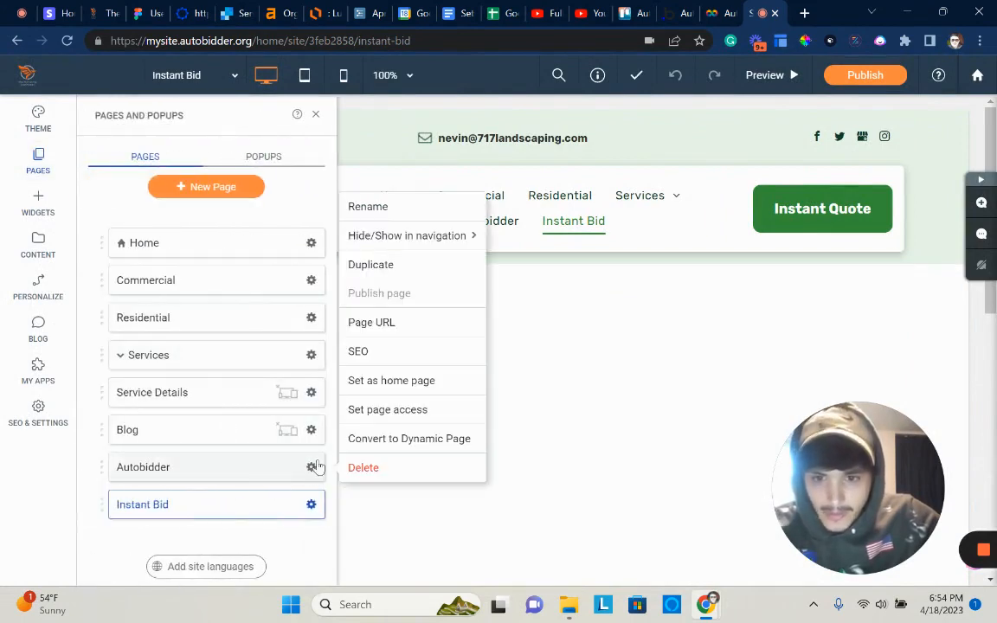
left_click(405, 468)
left_click(539, 361)
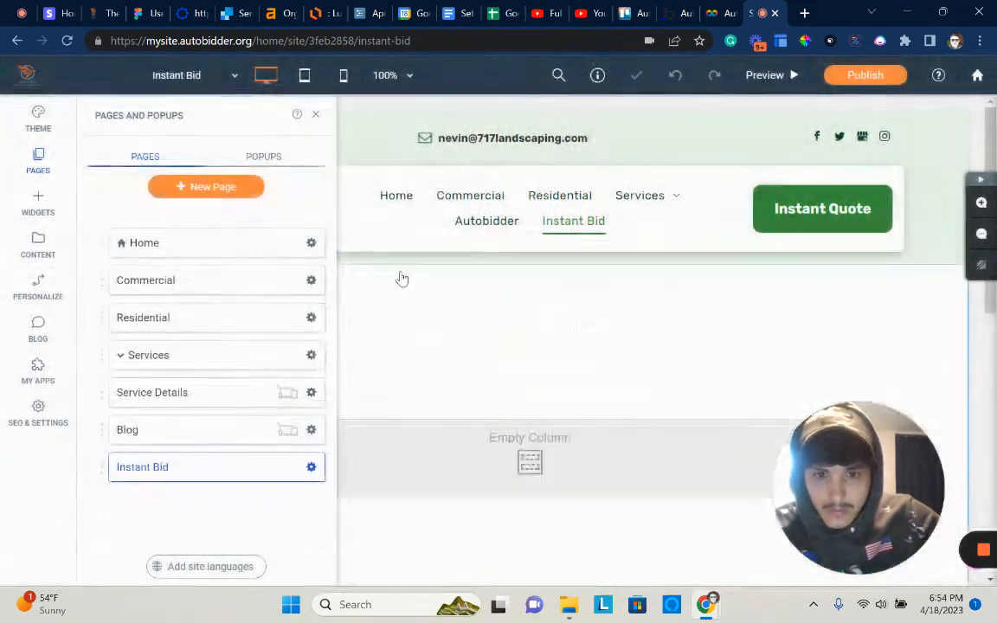
left_click(314, 115)
scroll(194, 283, "down", 3)
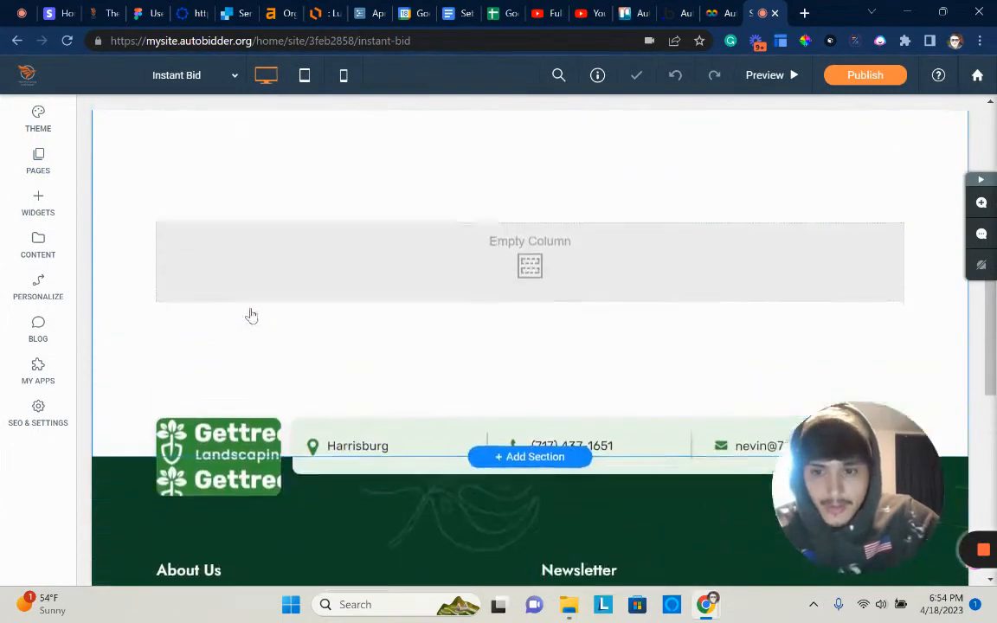
scroll(143, 282, "up", 3)
- Insert a new empty row above the existing row on the Instant Bid page
left_click(112, 283)
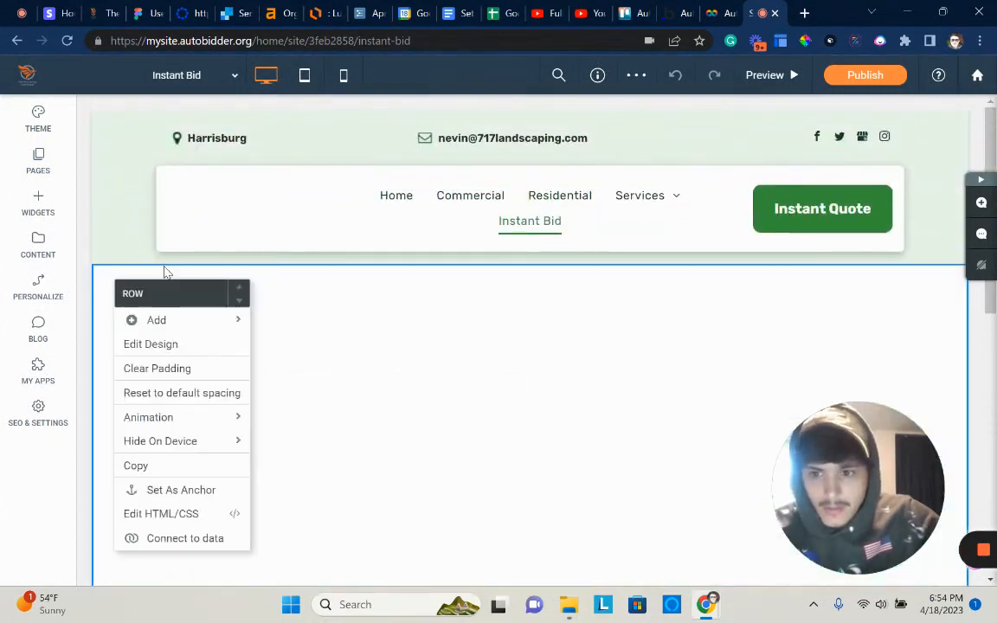
mouse_move(230, 329)
left_click(287, 321)
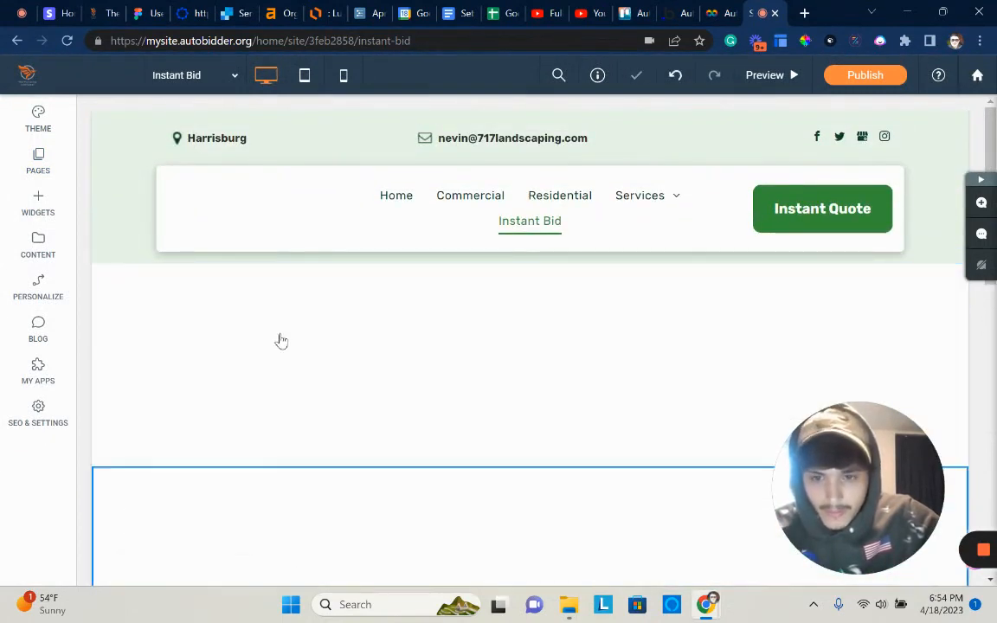
scroll(272, 363, "down", 2)
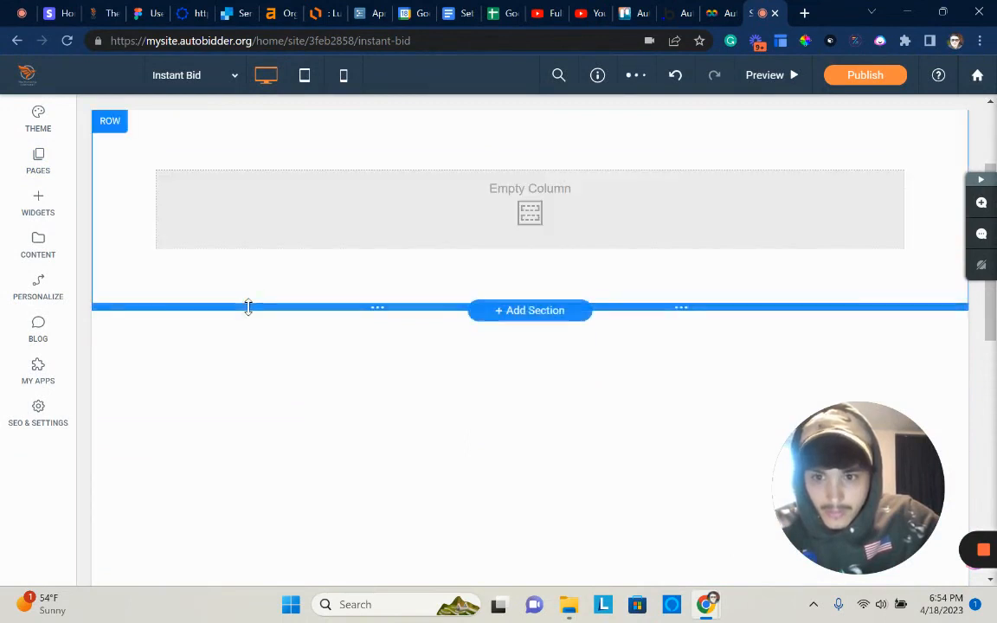
- Give the new row a background image of the white house photo found by searching 'house'
left_click(158, 300)
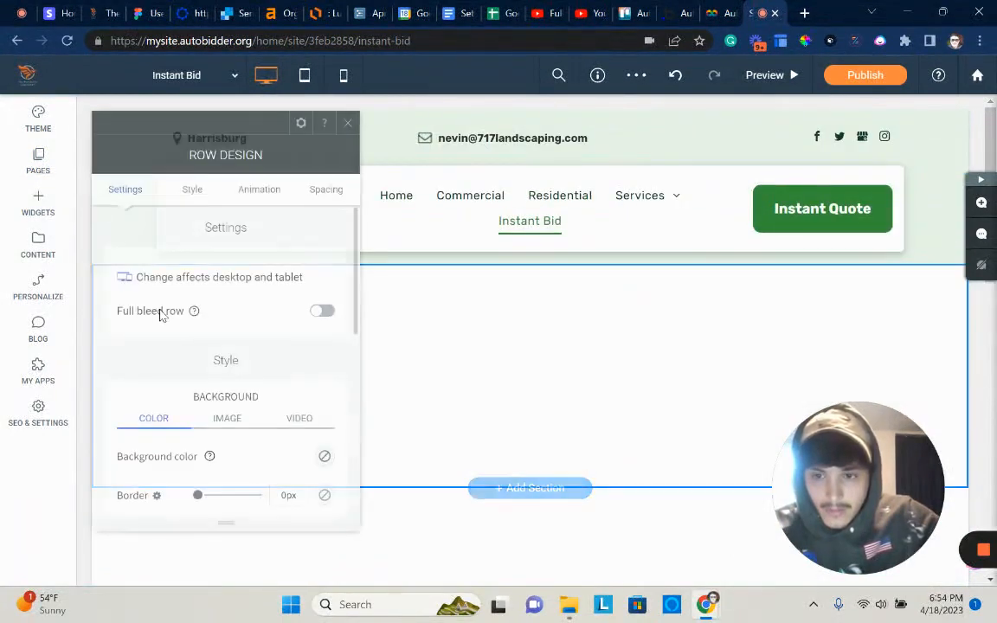
scroll(222, 349, "down", 3)
left_click(226, 264)
left_click(266, 360)
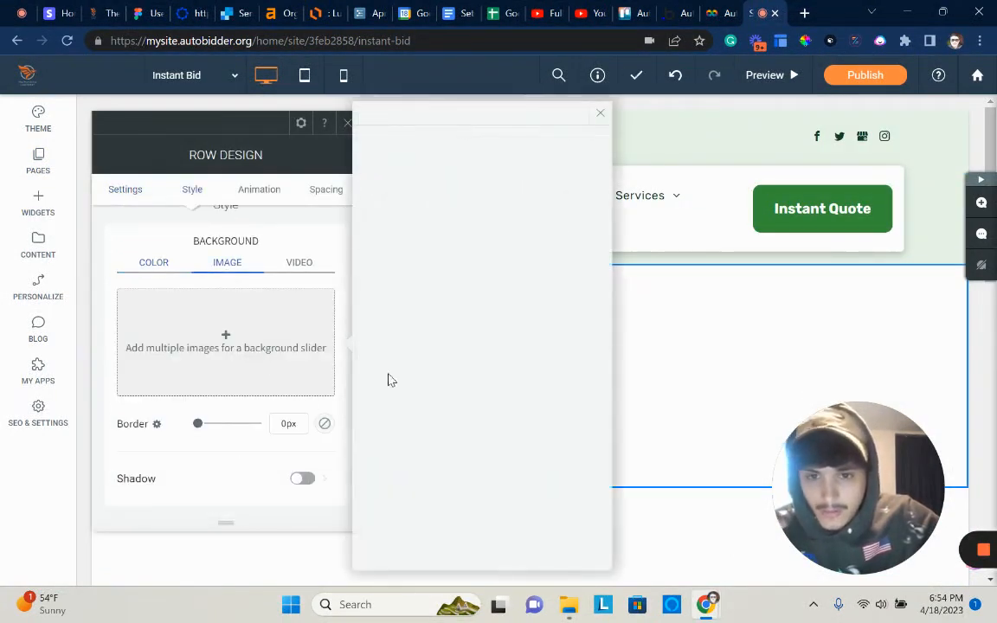
scroll(472, 363, "down", 1)
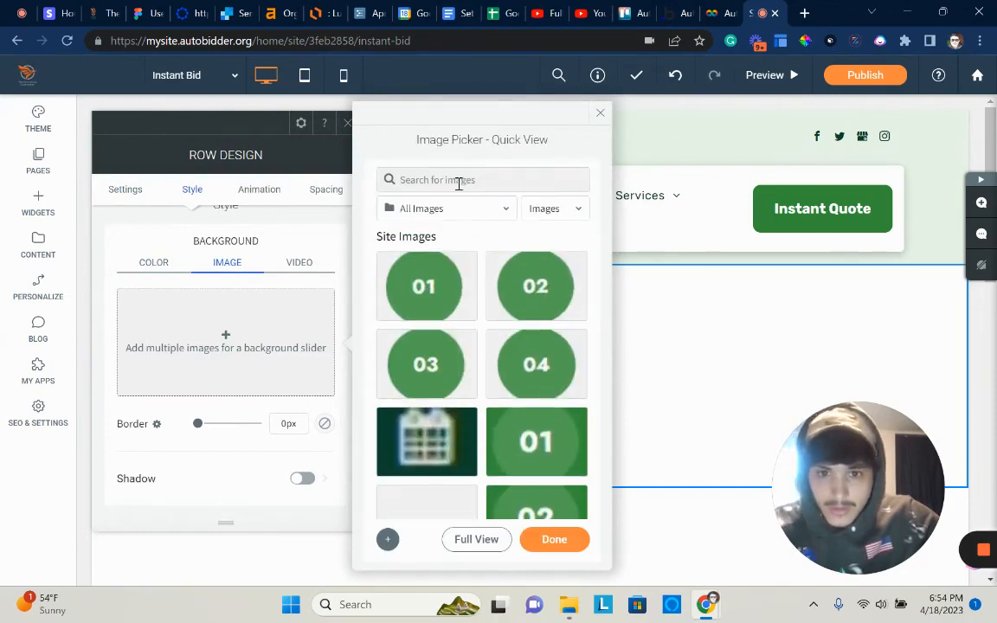
left_click(459, 183)
type("hous")
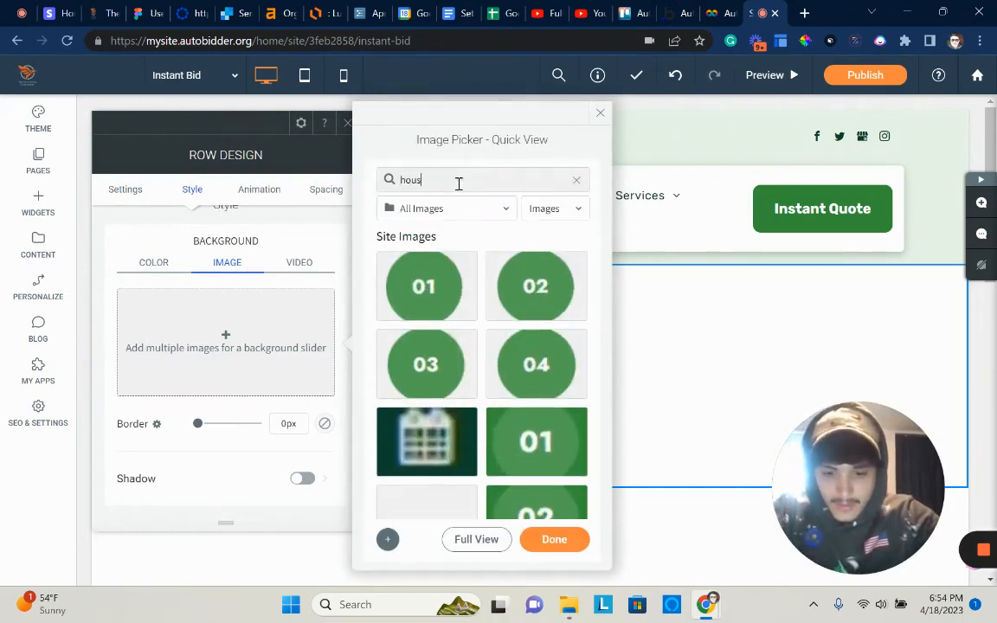
type("e")
scroll(483, 379, "down", 2)
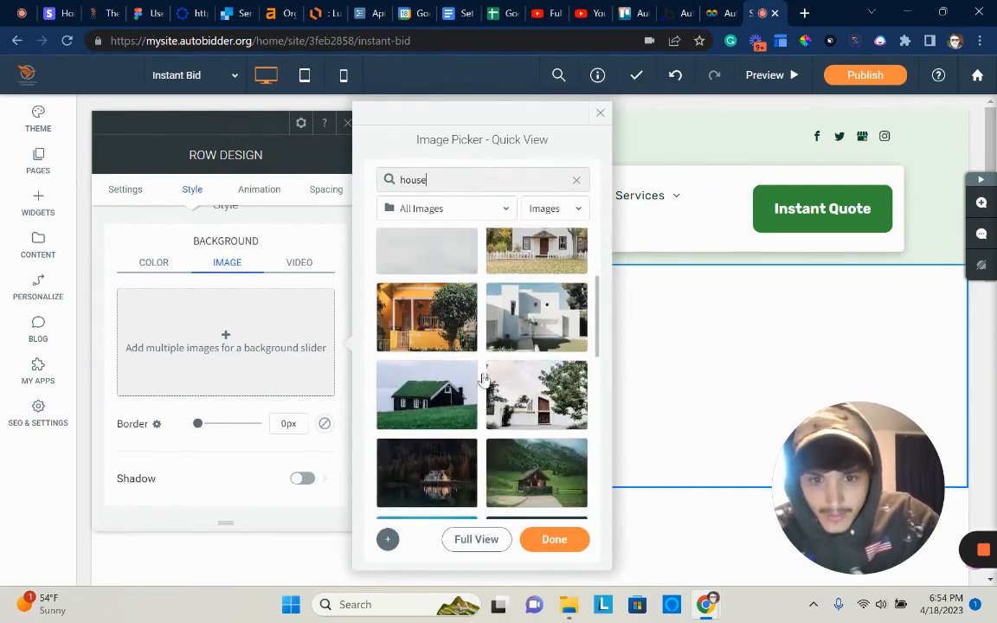
left_click(548, 428)
left_click(553, 539)
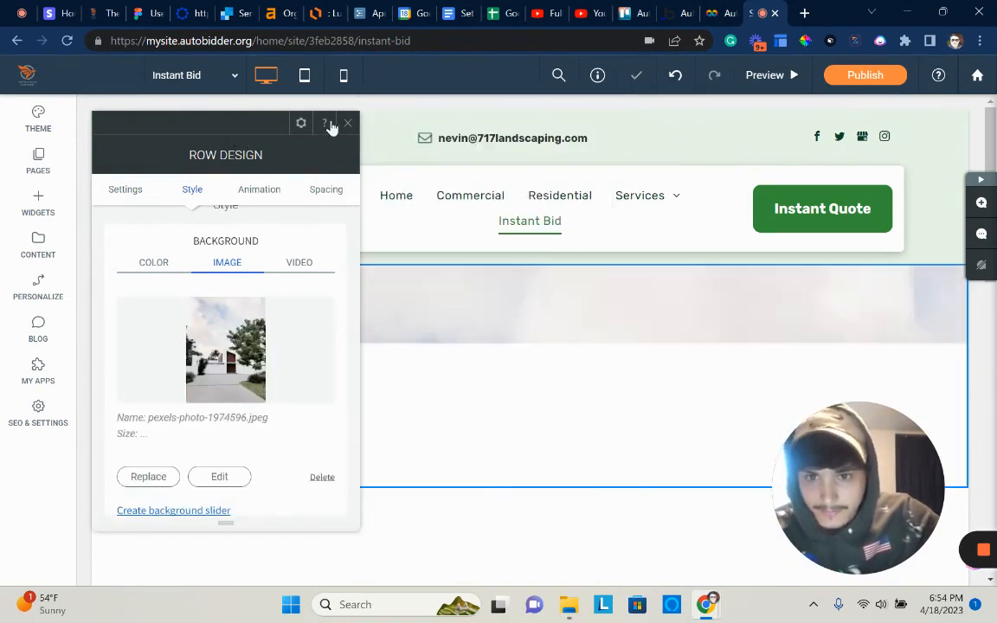
left_click(348, 124)
left_click(38, 204)
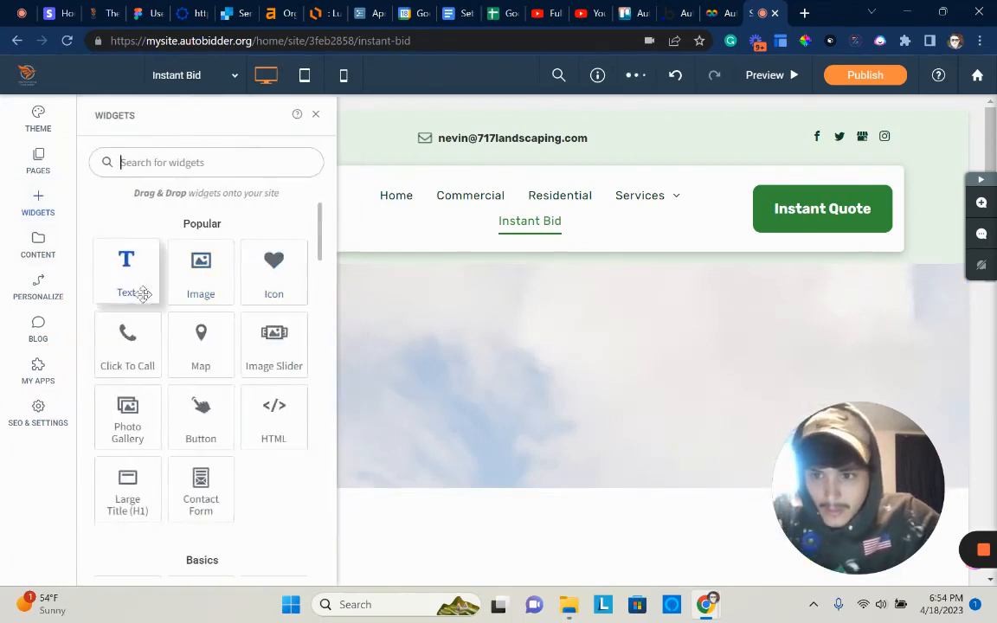
- Add a centred Heading 1 text block reading 'Instant Pressure Wash Bid' to the house-photo row
left_click_drag(143, 292, 388, 369)
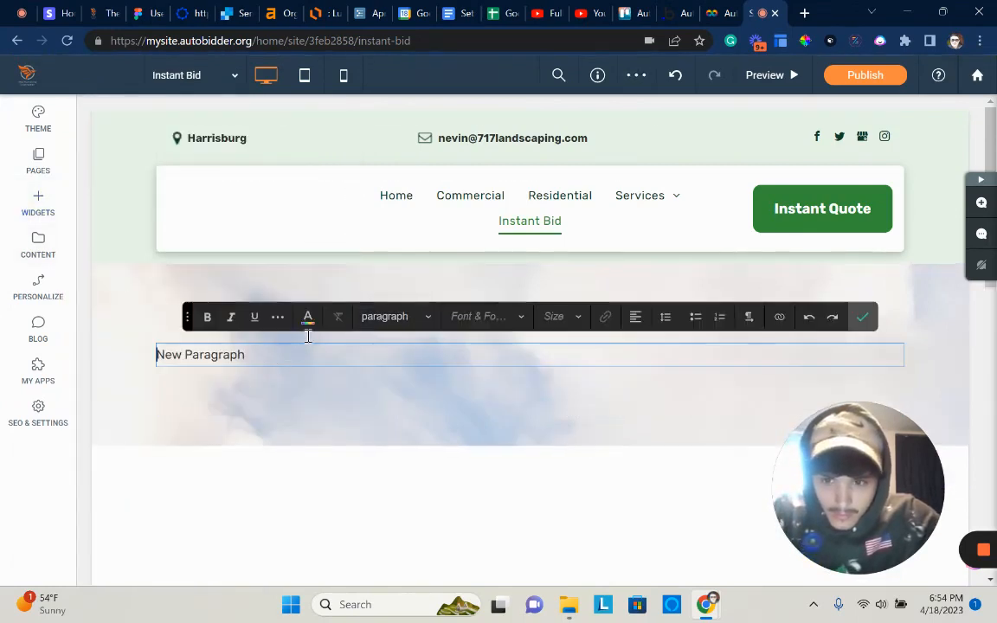
left_click(397, 317)
left_click(411, 370)
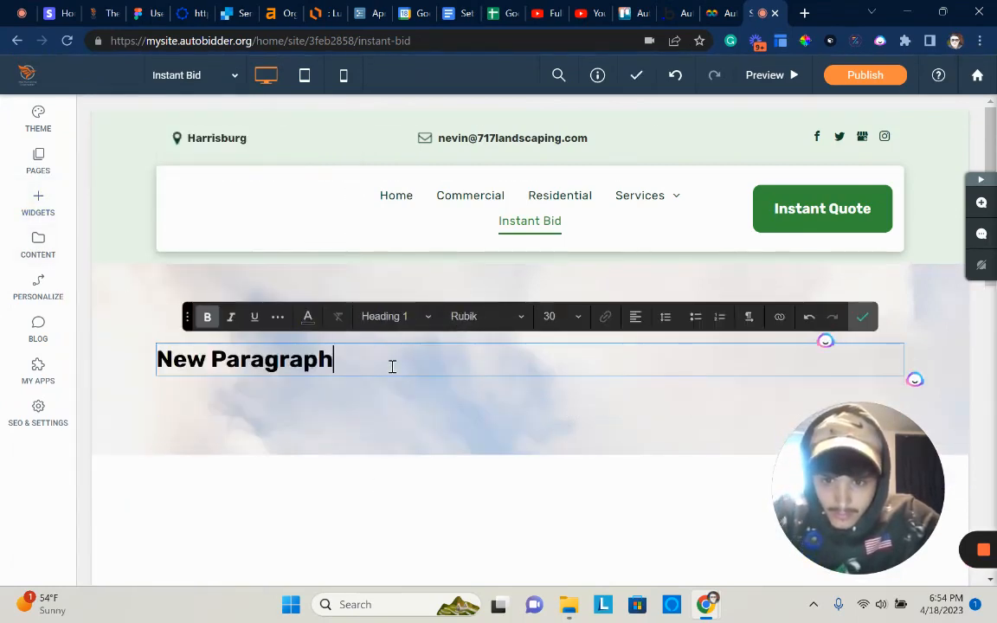
triple_click(392, 367)
type("Instant Pressure Wash Bid")
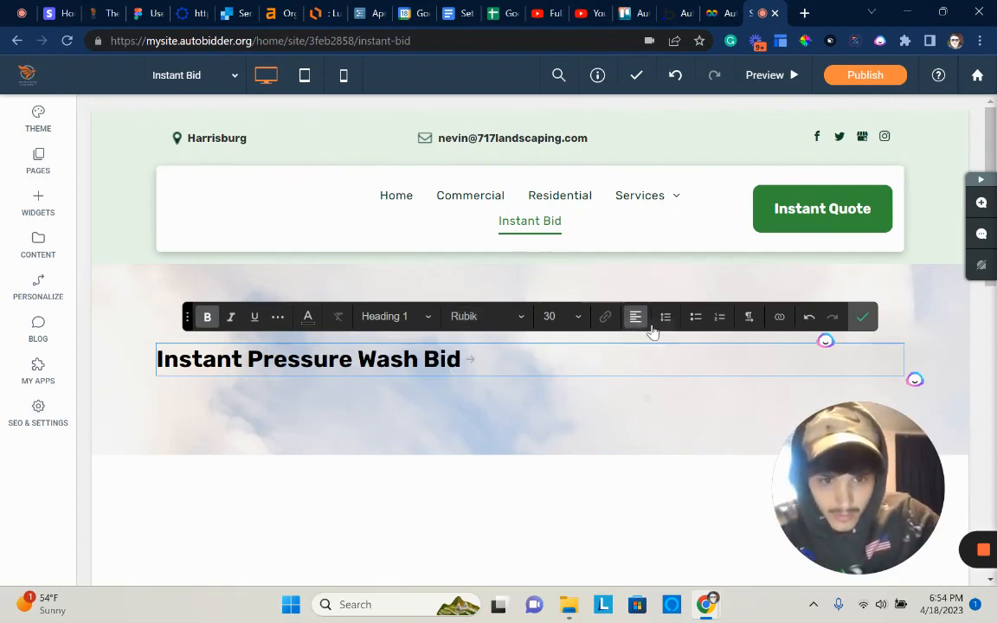
left_click(637, 318)
left_click(645, 361)
left_click(862, 316)
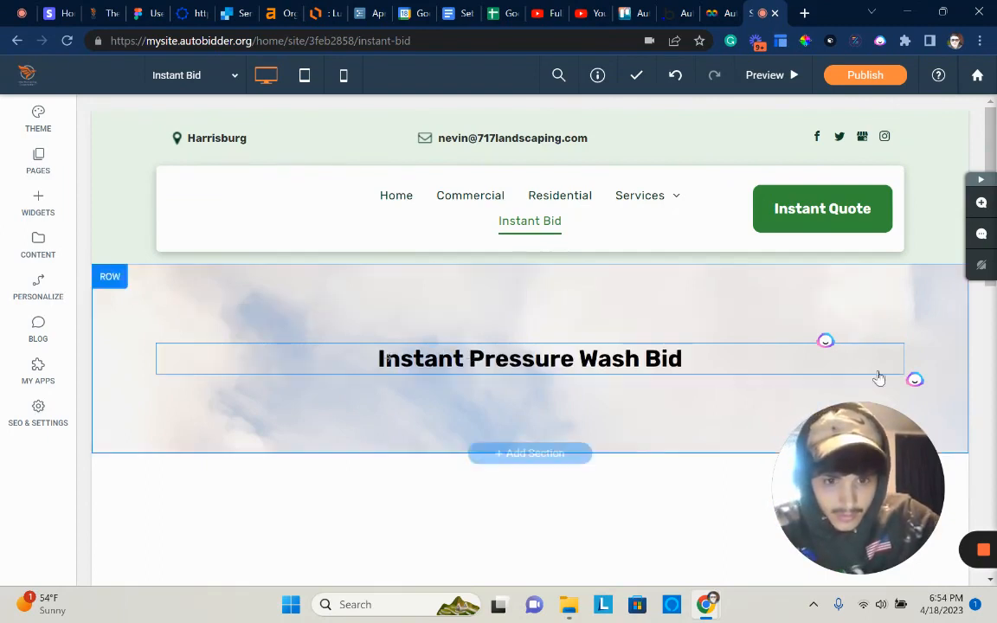
scroll(194, 280, "down", 3)
left_click(38, 204)
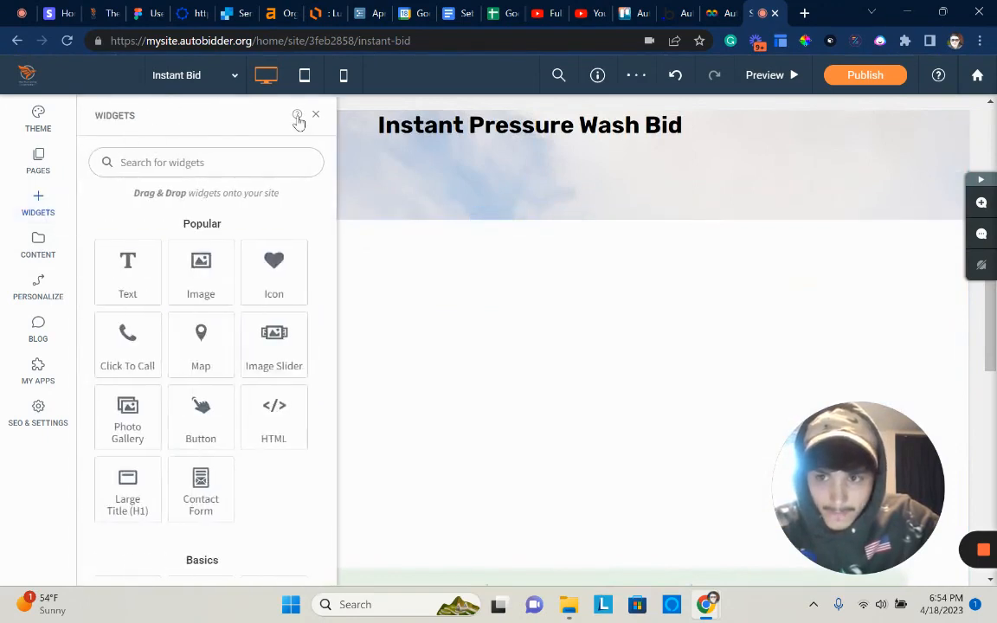
- Split the row below the heading into two columns and add a custom HTML block to the left column
left_click(315, 113)
right_click(357, 288)
mouse_move(418, 335)
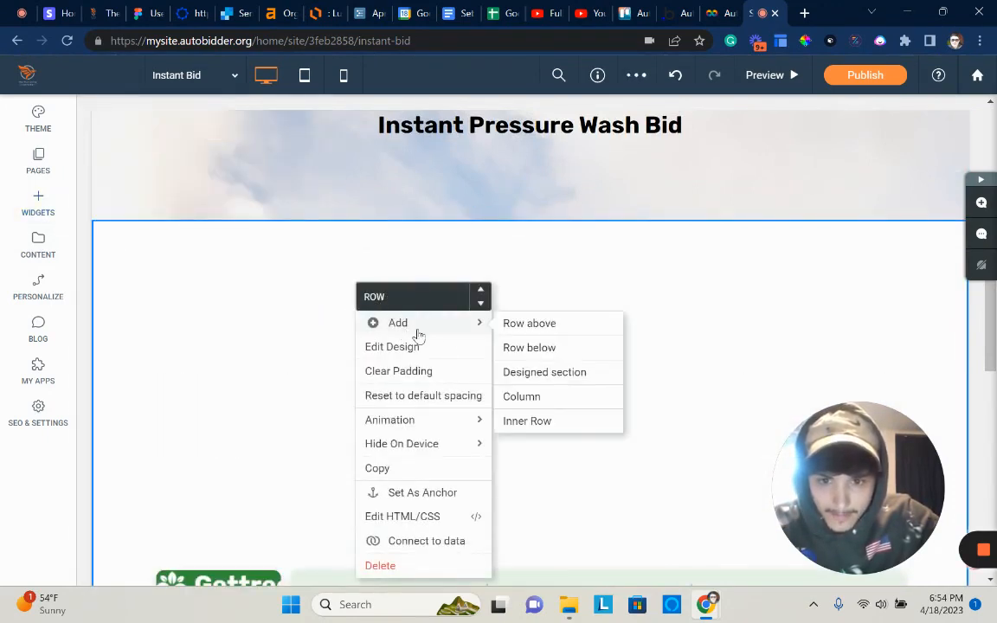
left_click(549, 400)
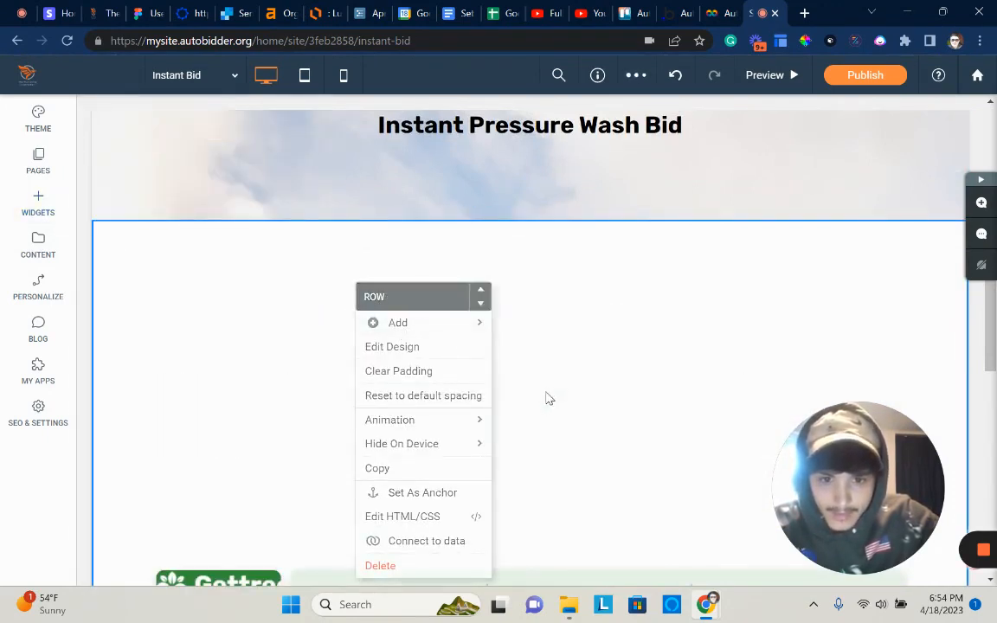
left_click(38, 205)
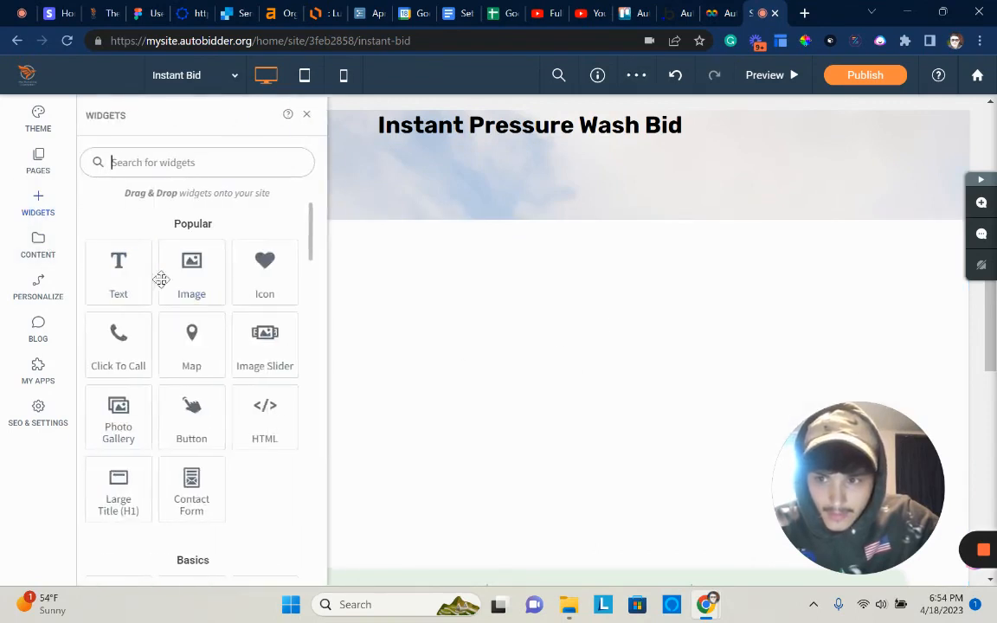
left_click_drag(520, 448, 341, 423)
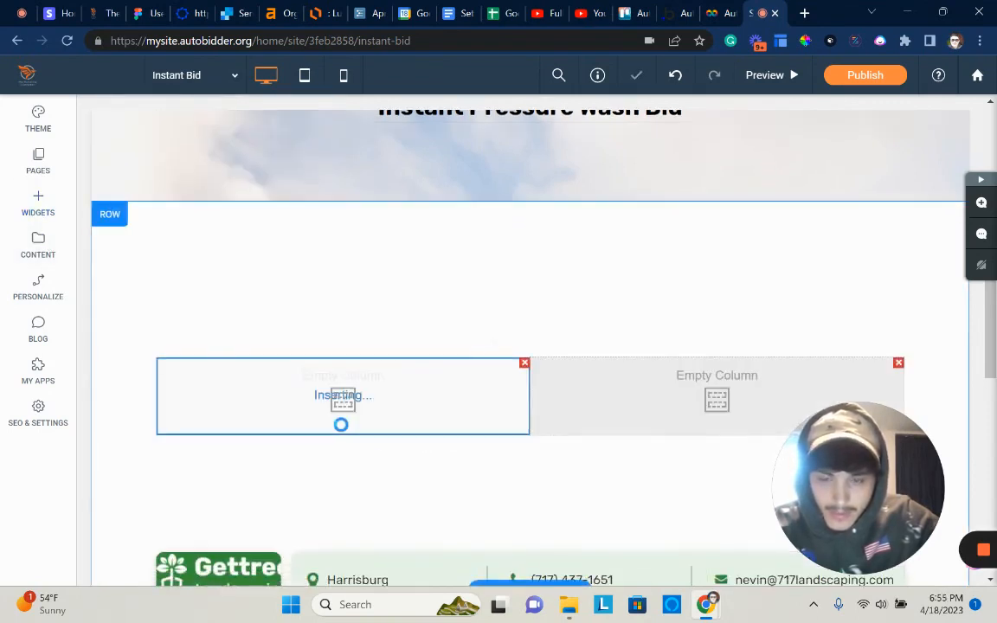
left_click(617, 125)
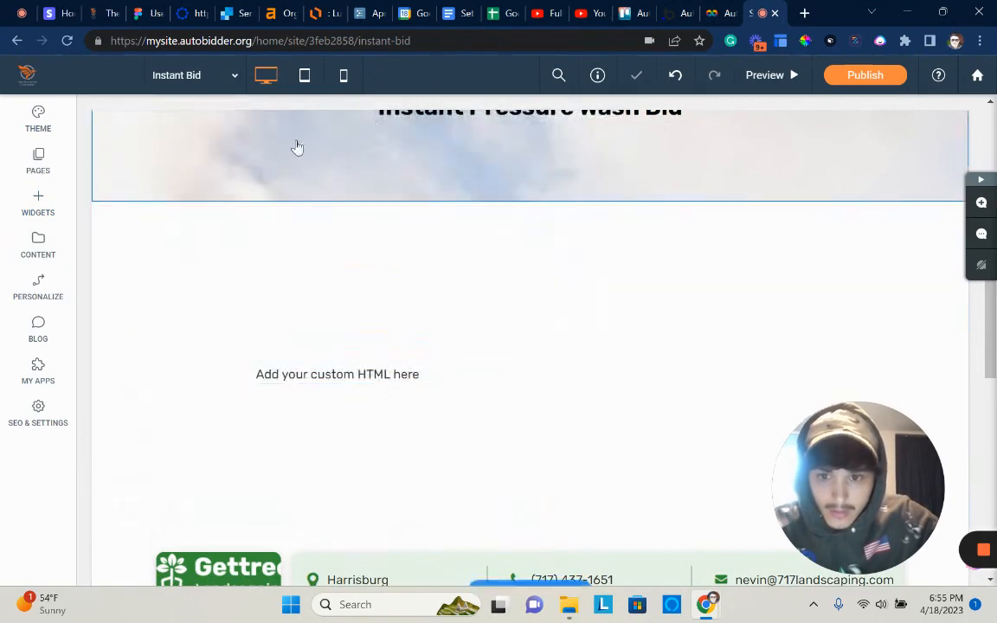
- Copy the iframe embed code from the Autobidder dashboard's Settings and return to the site builder
left_click(726, 10)
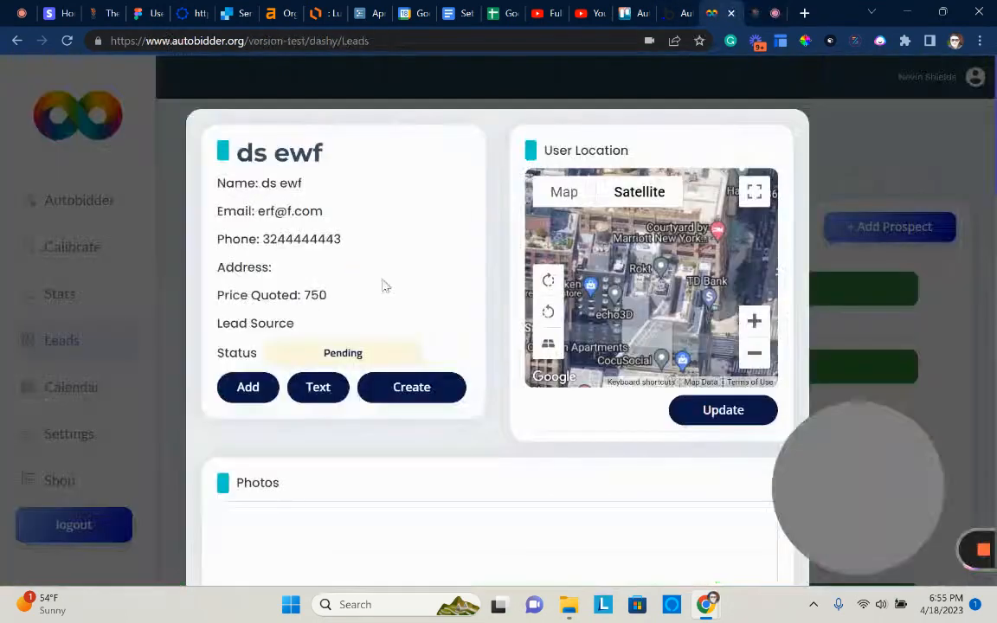
left_click(98, 433)
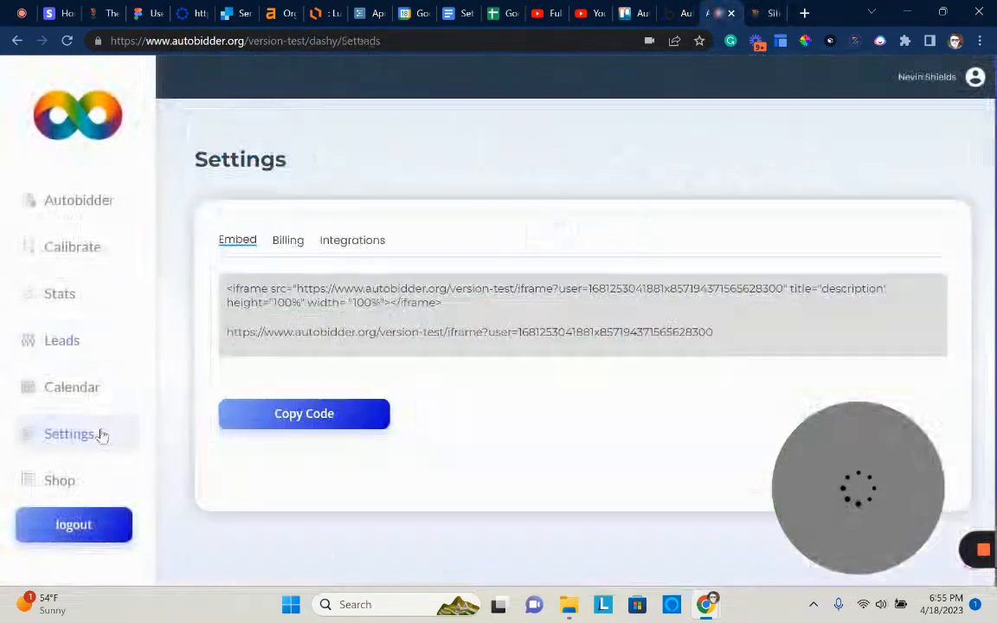
triple_click(450, 283)
left_click(760, 12)
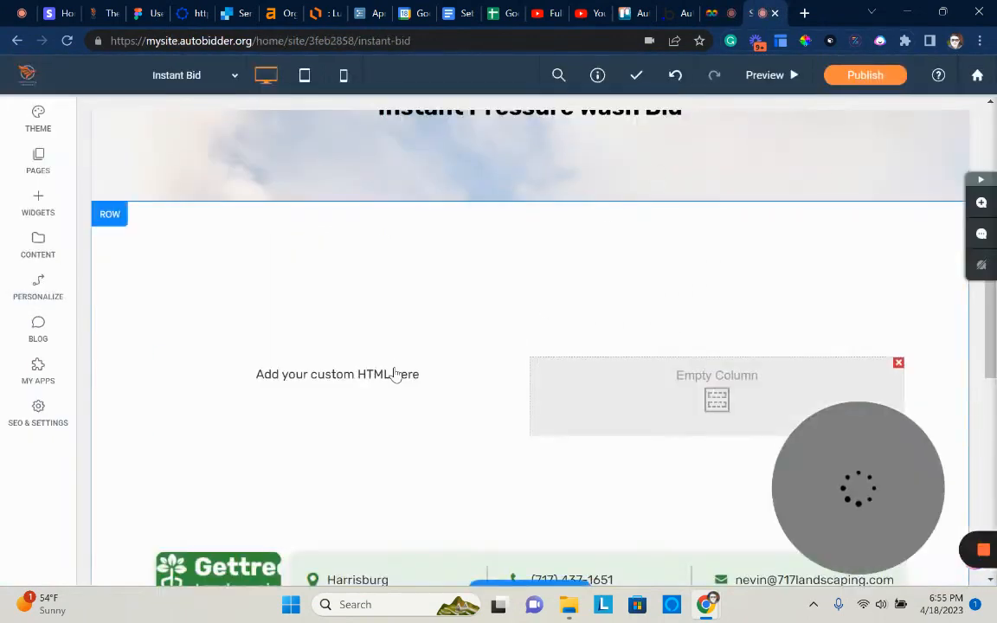
- Paste the Autobidder iframe code into the HTML block and enlarge it so the House and Roof Washing form shows
left_click(393, 374)
left_click(813, 123)
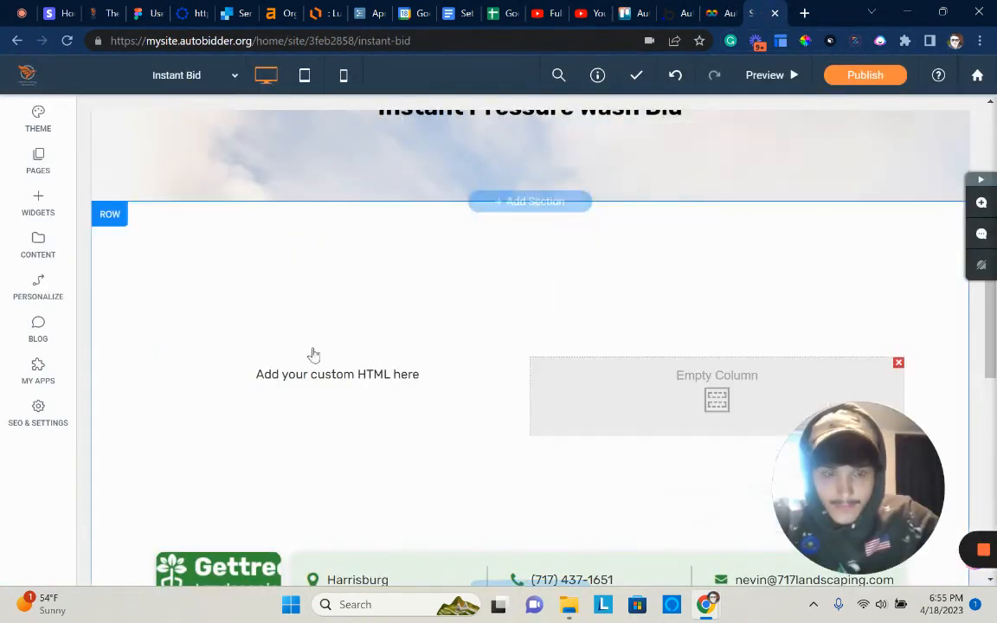
left_click(312, 376)
key("ctrl+v")
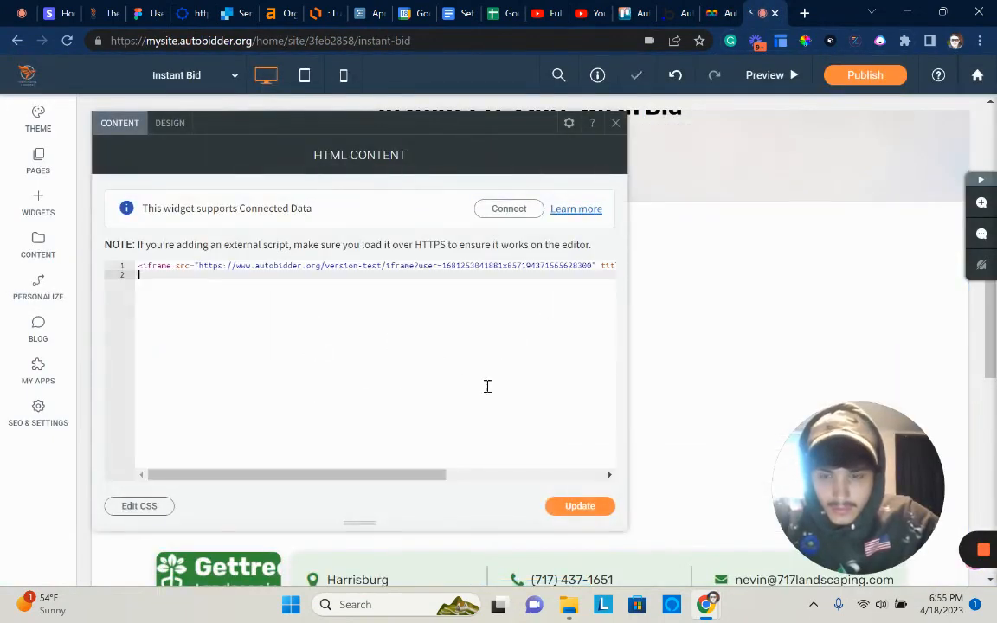
scroll(459, 395, "up", 4)
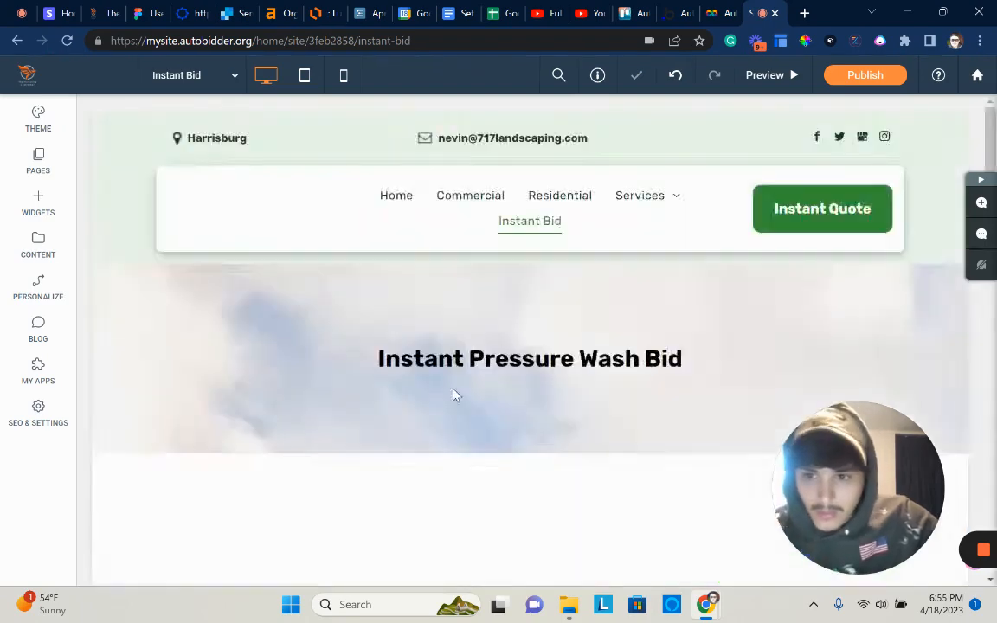
scroll(465, 372, "down", 4)
scroll(472, 355, "down", 3)
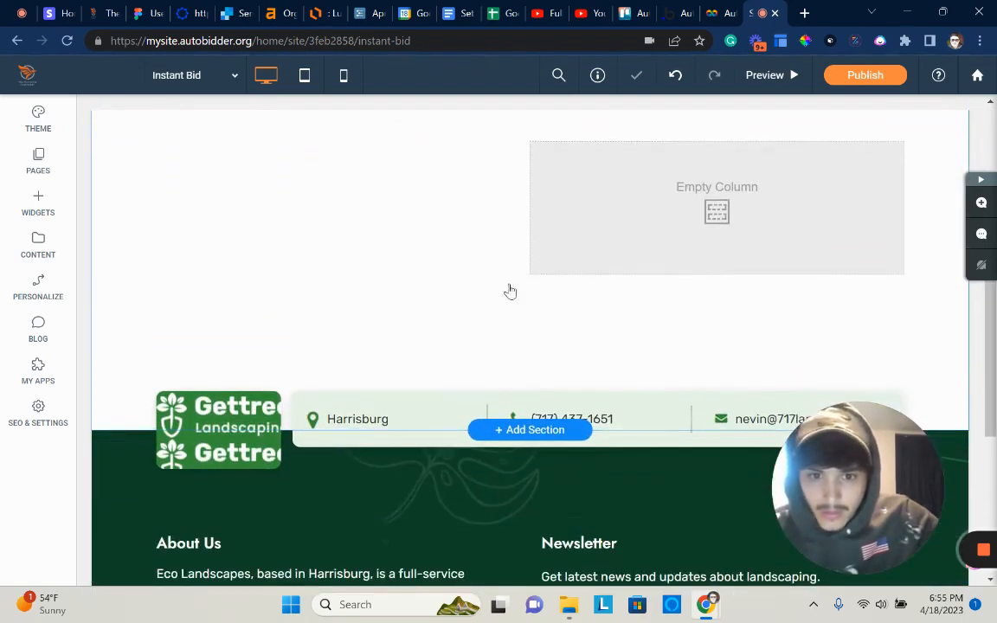
left_click_drag(510, 258, 547, 309)
scroll(617, 423, "up", 4)
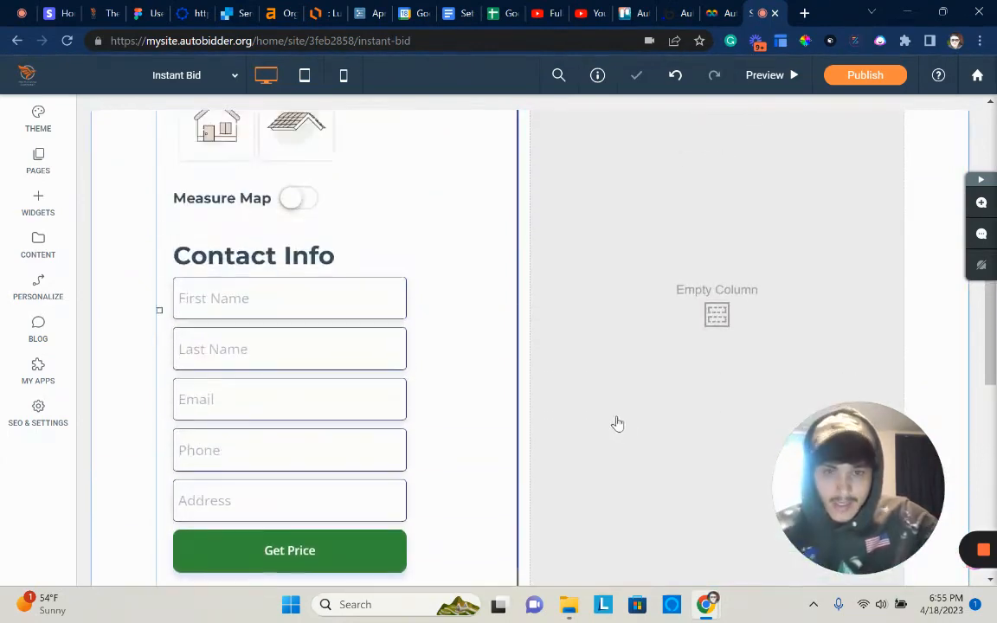
scroll(528, 400, "up", 3)
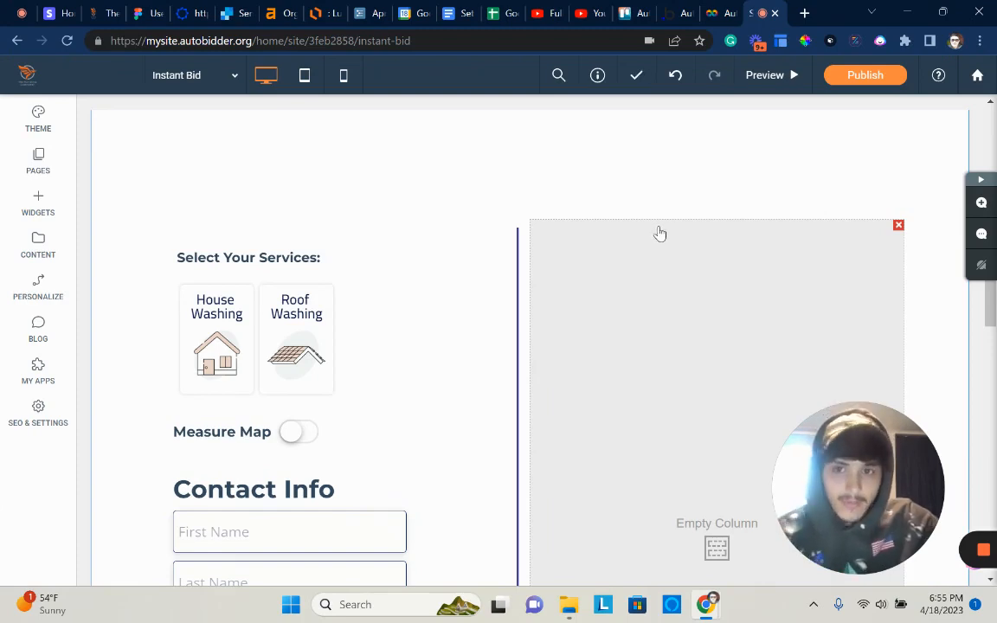
- Drag the quote form column wider, then give it 14px rounded corners and a shadow
scroll(498, 277, "down", 6)
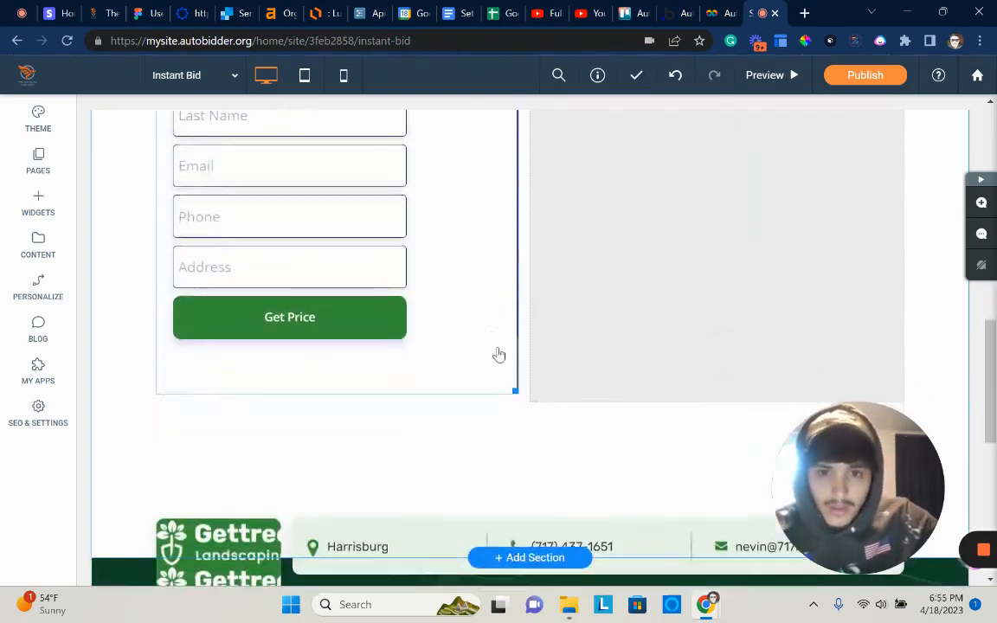
left_click_drag(516, 386, 518, 404)
scroll(659, 414, "up", 2)
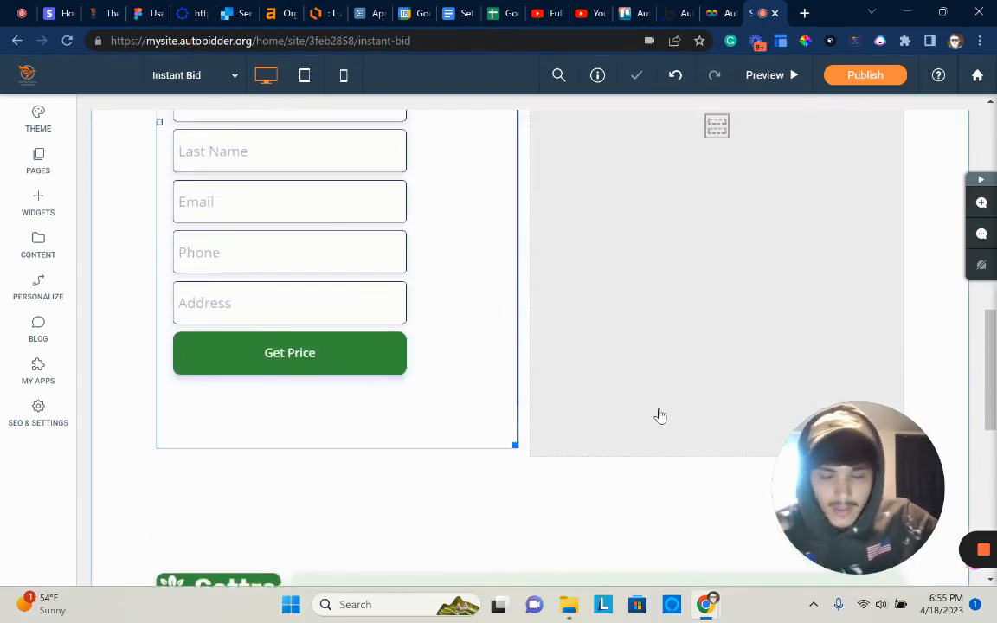
scroll(491, 420, "up", 3)
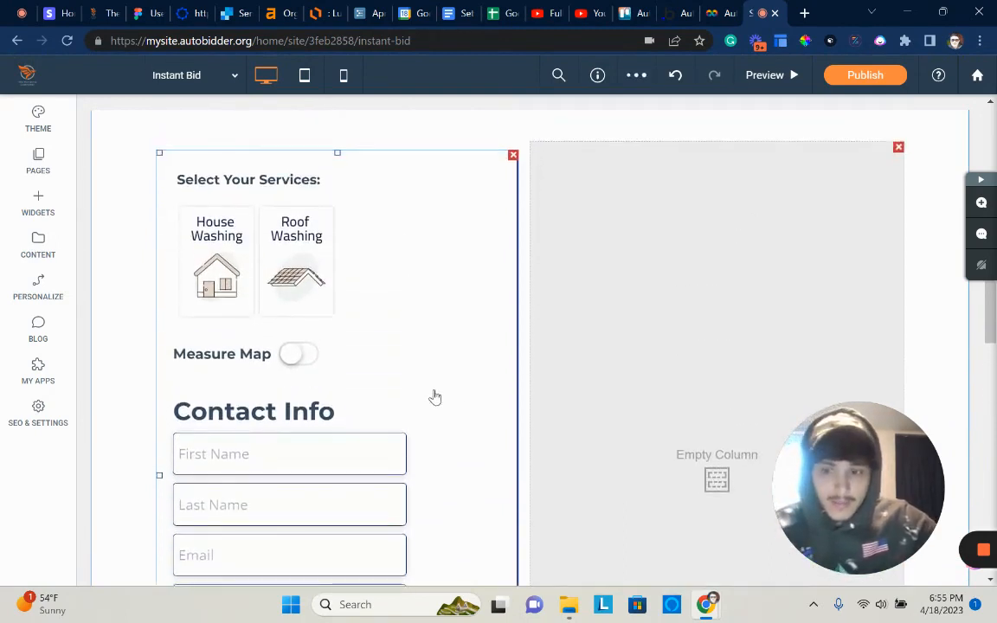
scroll(730, 396, "up", 1)
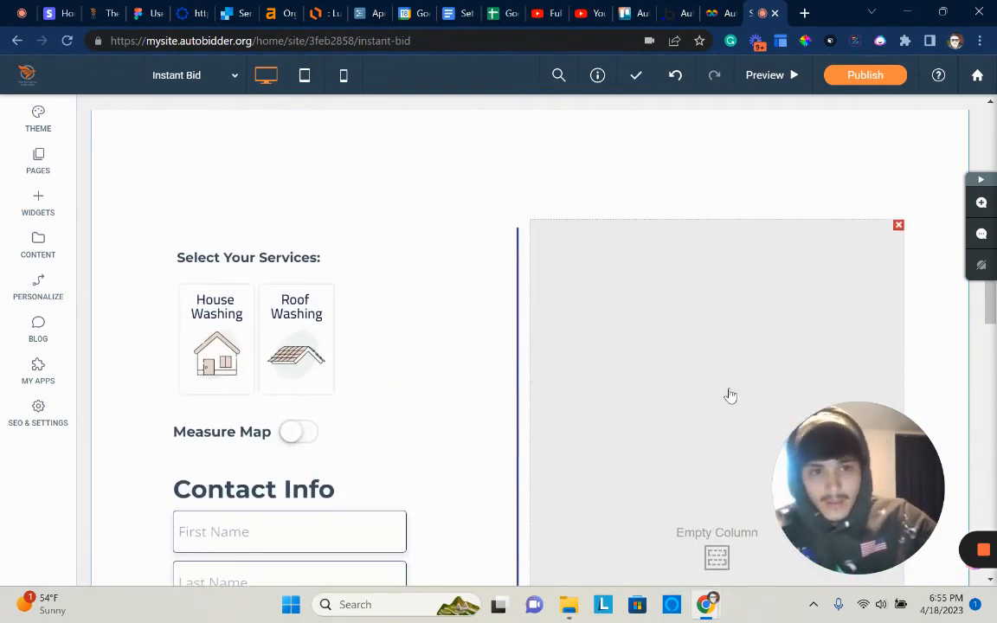
left_click_drag(519, 363, 585, 284)
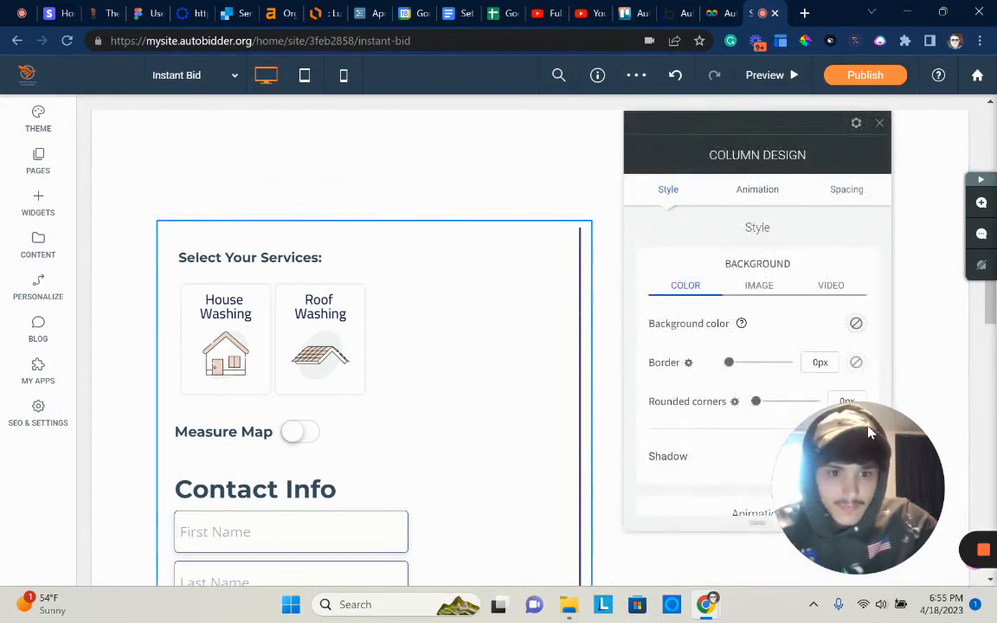
left_click(835, 459)
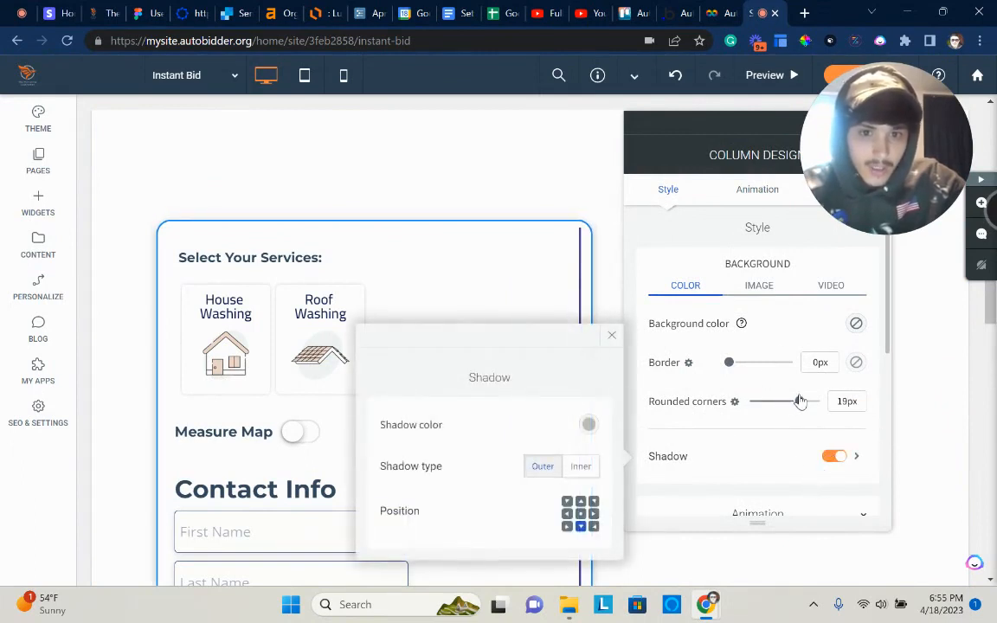
left_click(798, 437)
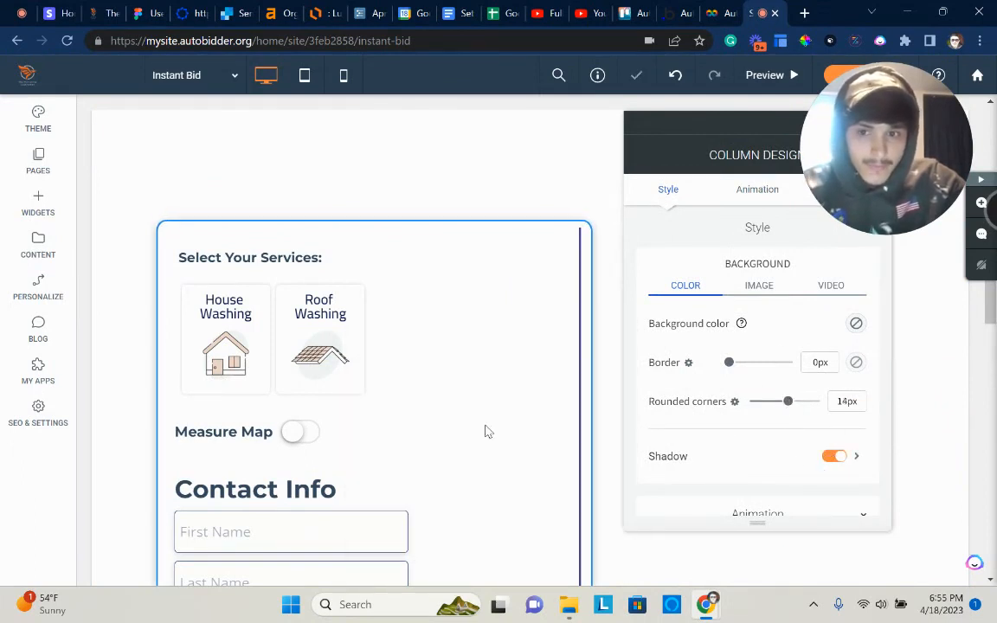
left_click(920, 400)
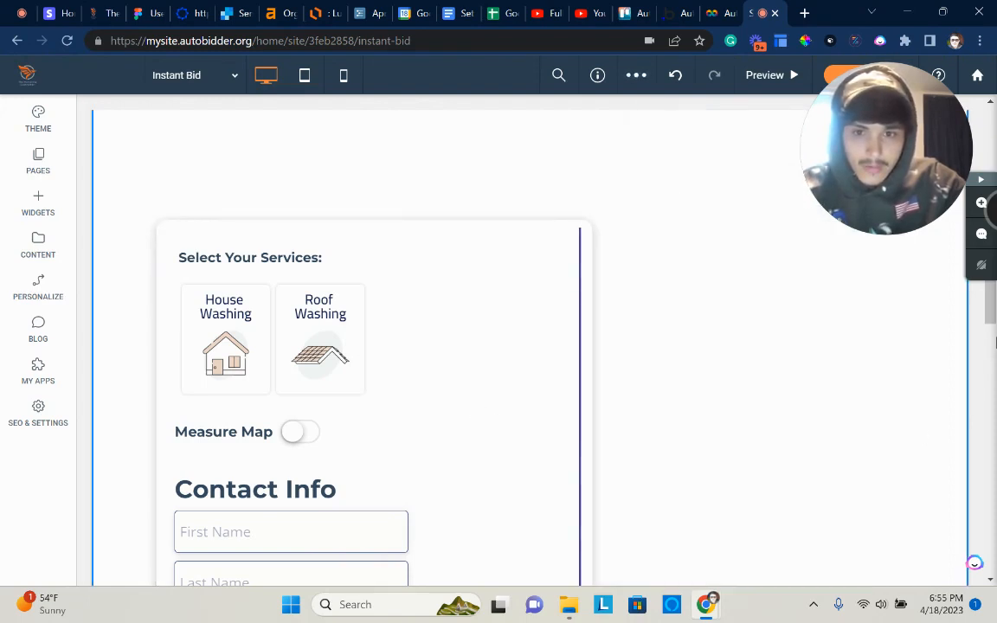
scroll(933, 363, "down", 2)
- Reduce the bid-form row's padding from 200px/40px to 0px on every side
scroll(550, 311, "up", 5)
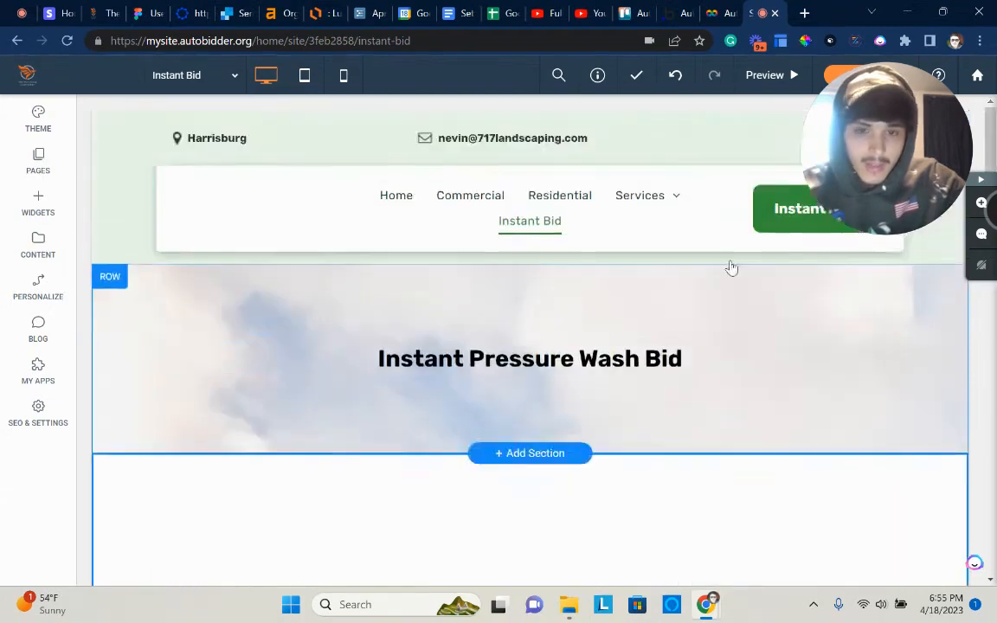
scroll(639, 320, "down", 4)
scroll(520, 381, "up", 3)
left_click(385, 350)
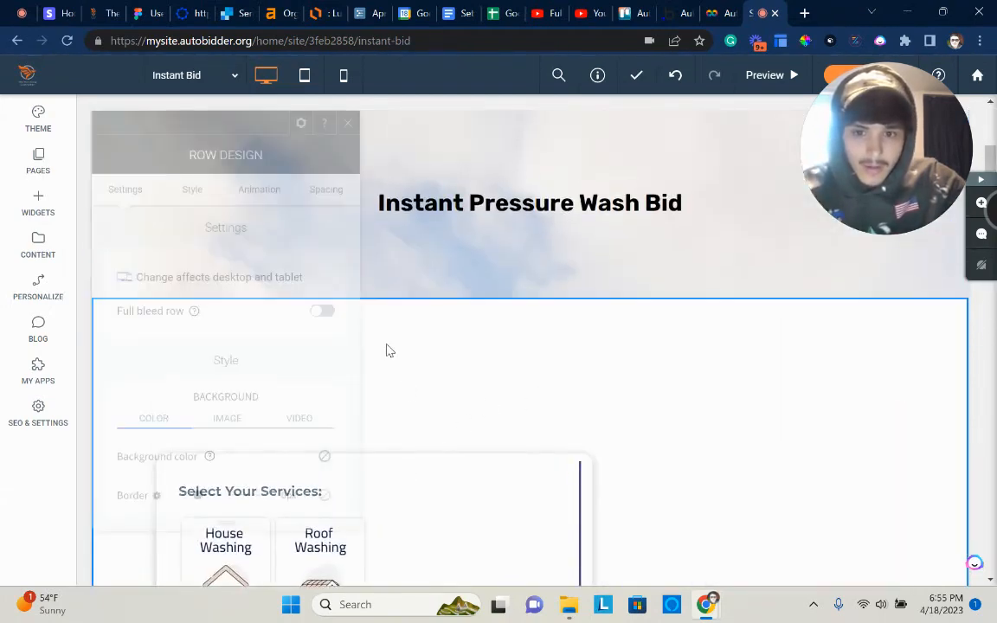
left_click(326, 188)
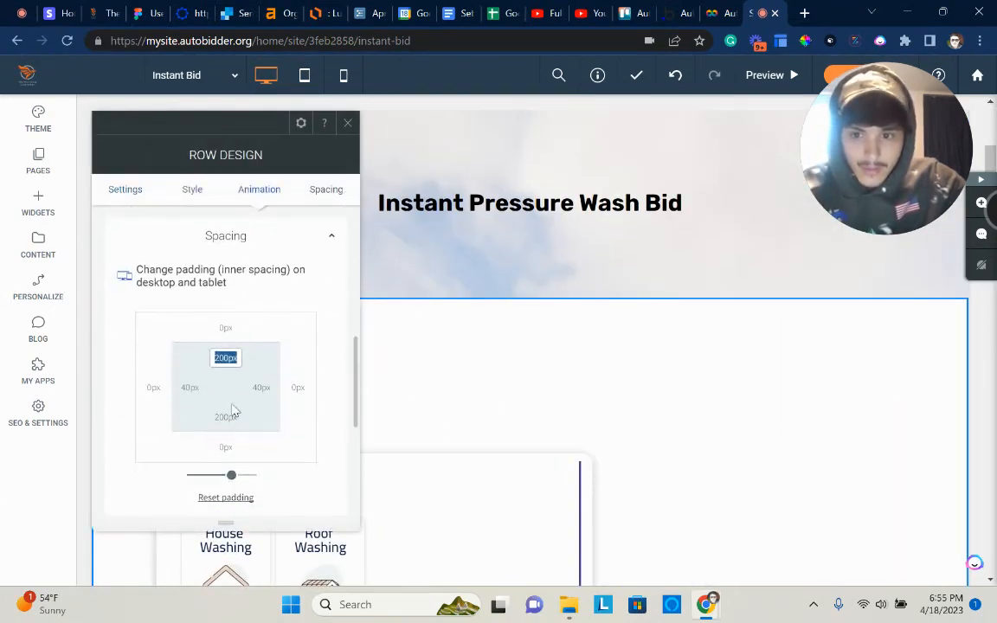
left_click_drag(232, 476, 195, 476)
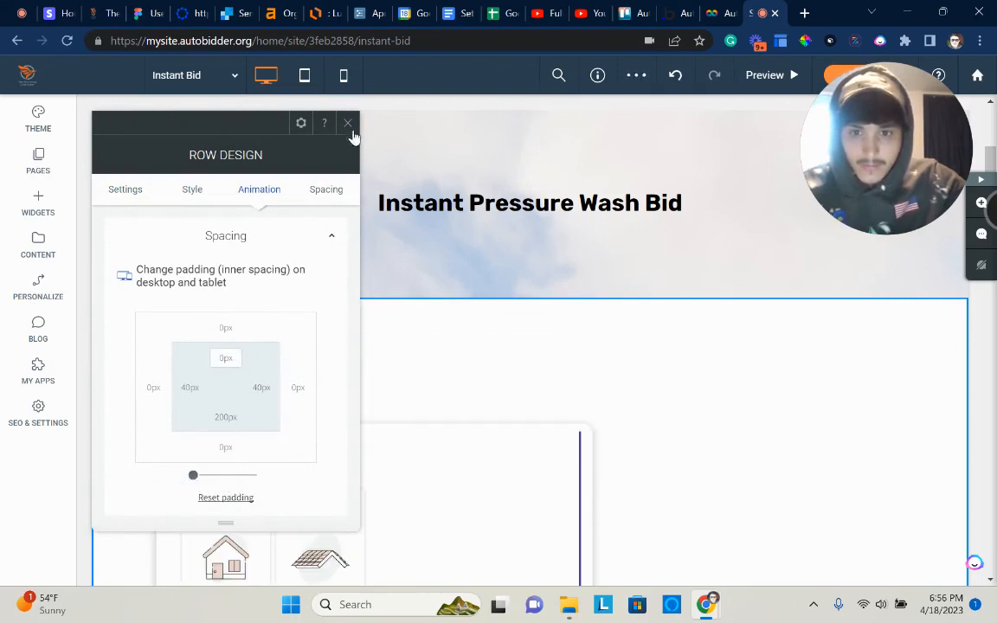
left_click(348, 124)
left_click(171, 322)
left_click(324, 196)
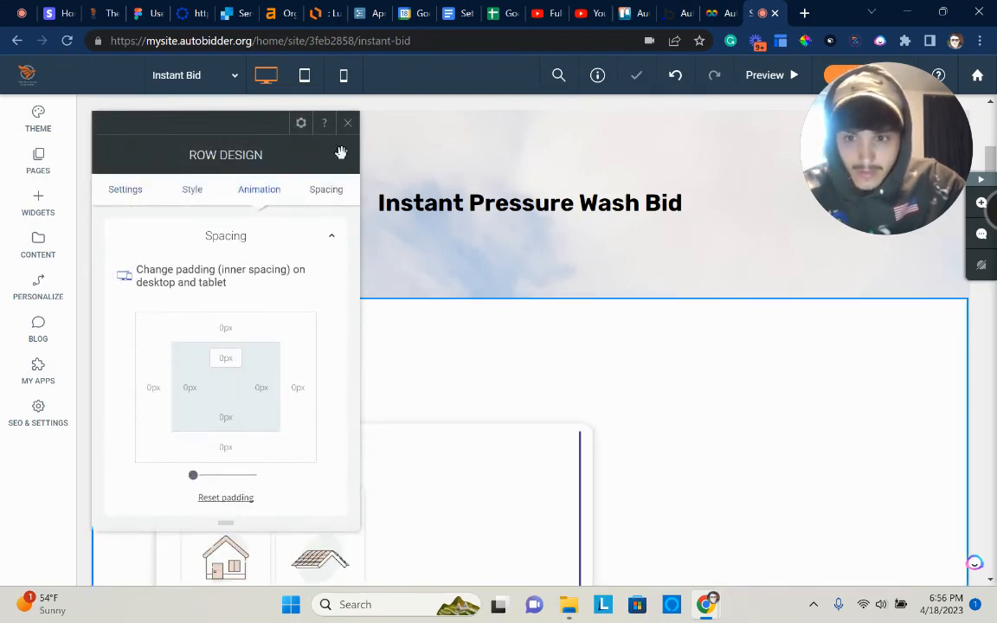
left_click(348, 123)
scroll(617, 401, "down", 10)
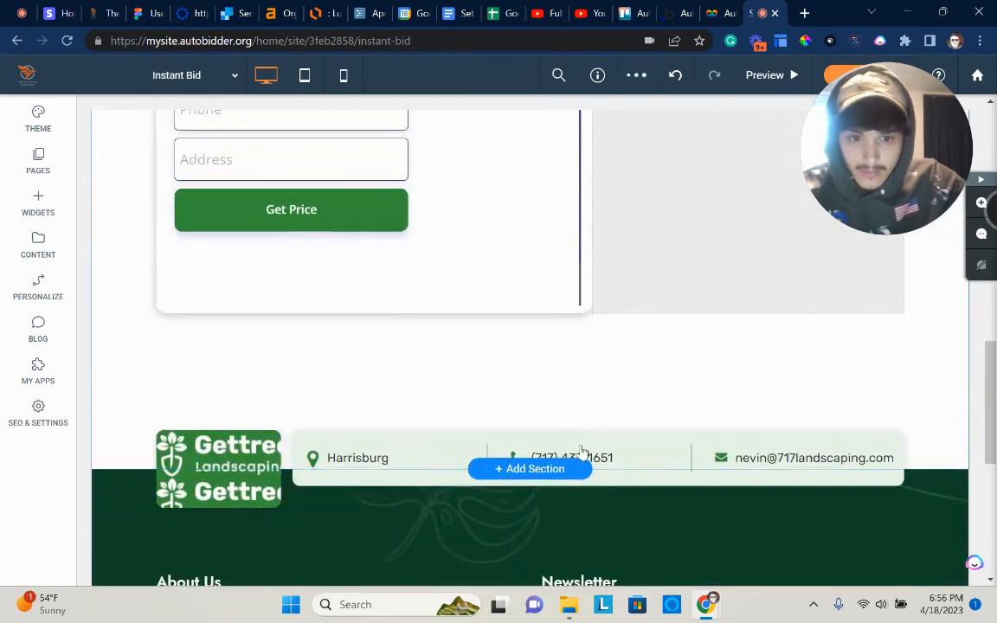
- Set the form column's top margin to -135px so it overlaps the photo header
scroll(935, 466, "down", 2)
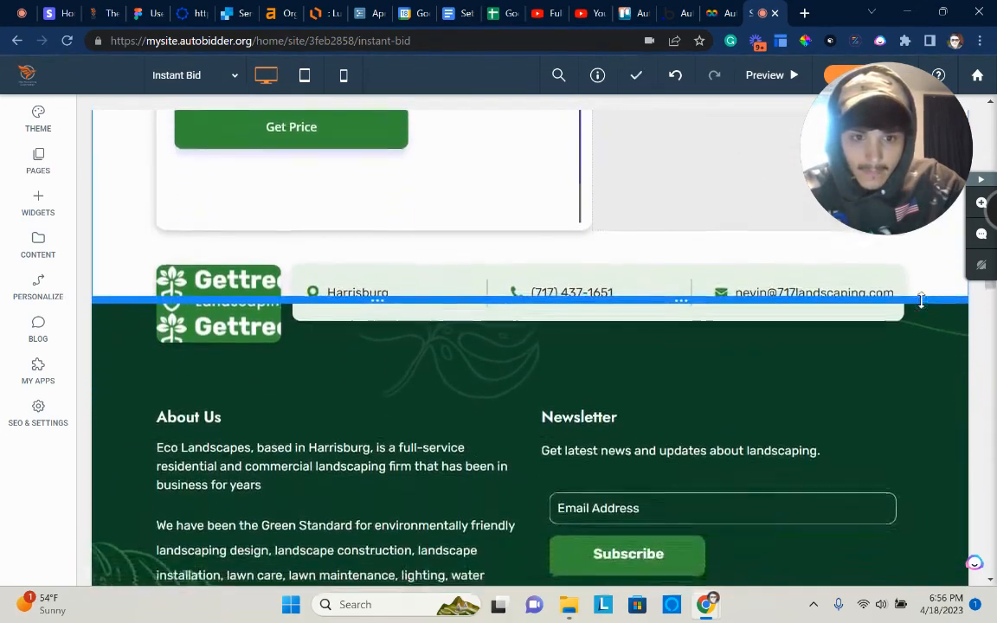
scroll(612, 418, "up", 6)
scroll(546, 395, "up", 3)
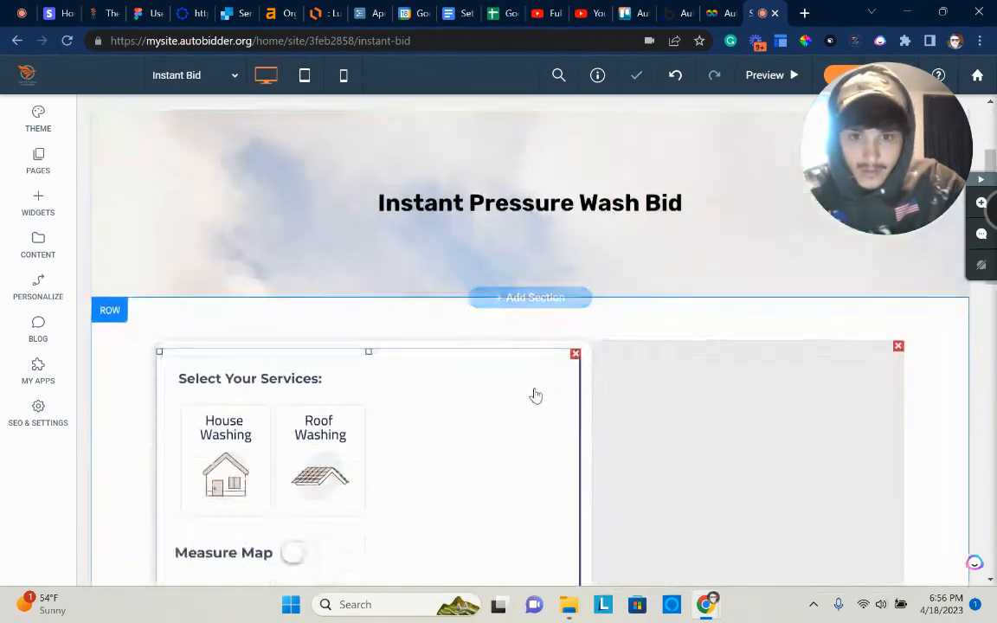
right_click(333, 352)
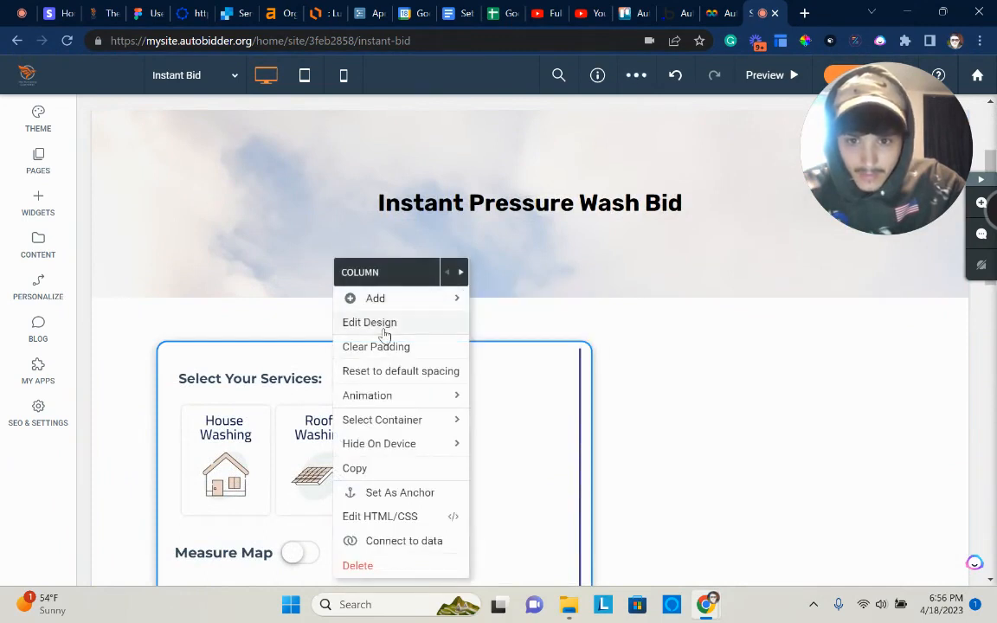
left_click(381, 324)
left_click_drag(752, 143, 584, 189)
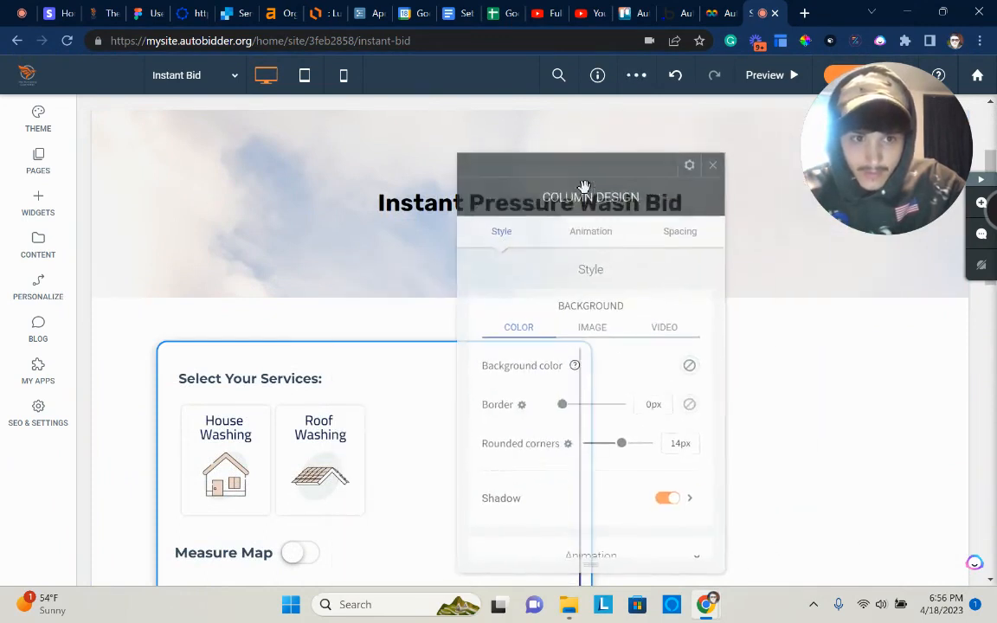
left_click(698, 238)
left_click(589, 371)
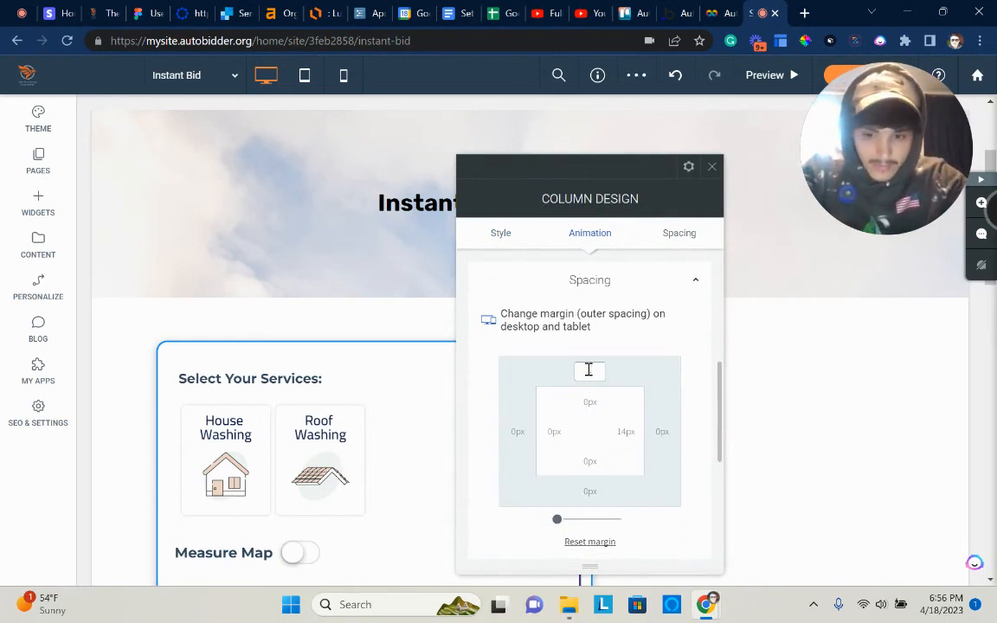
type("-135")
key("Return")
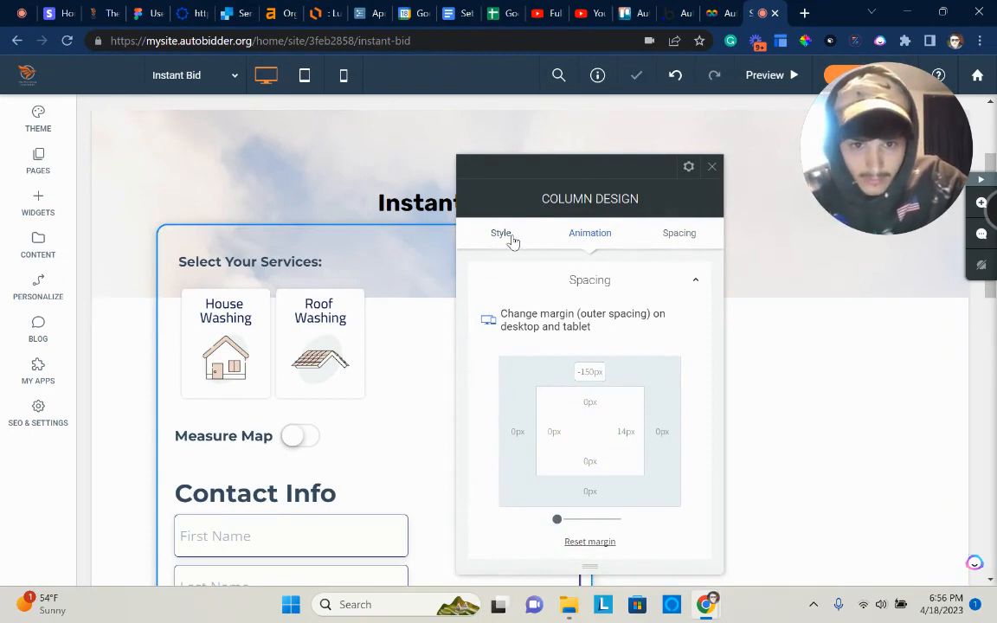
- Give the form column a white background colour
left_click(507, 236)
left_click(685, 367)
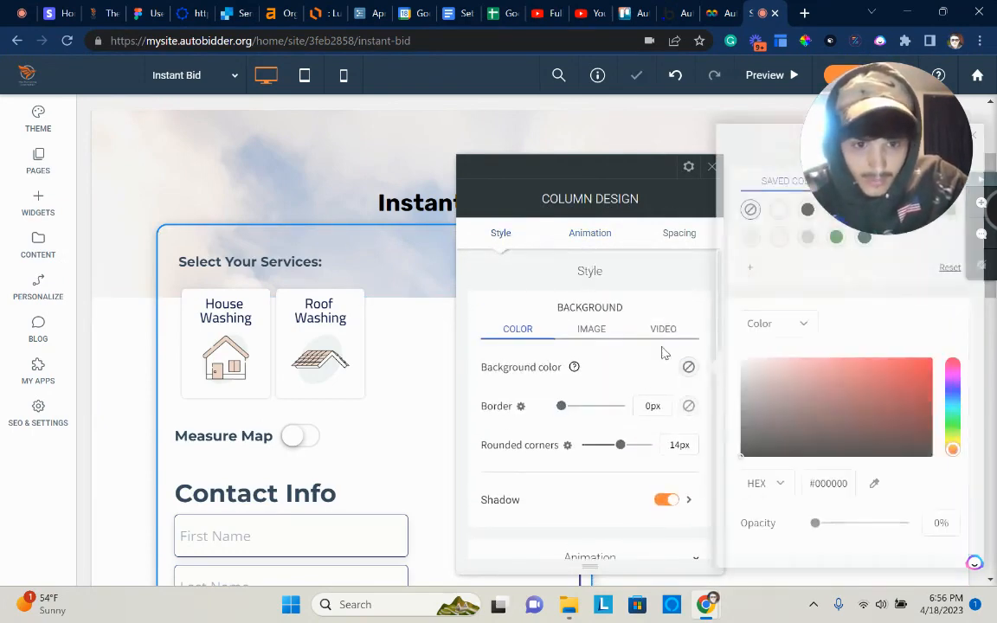
left_click(779, 208)
scroll(939, 421, "down", 1)
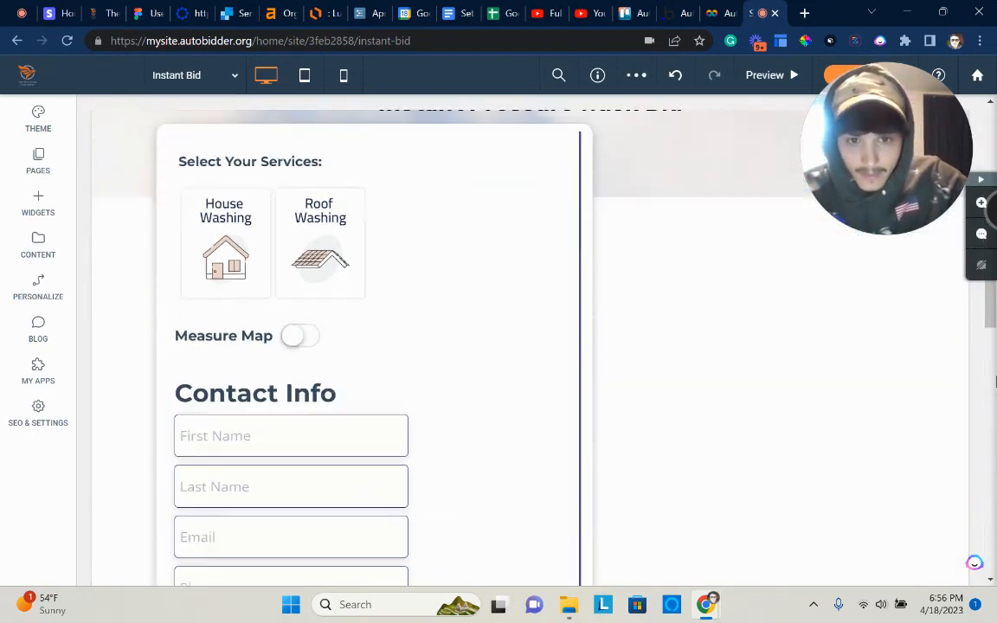
- Drag the hero banner row's bottom edge down to make it taller
scroll(884, 351, "up", 3)
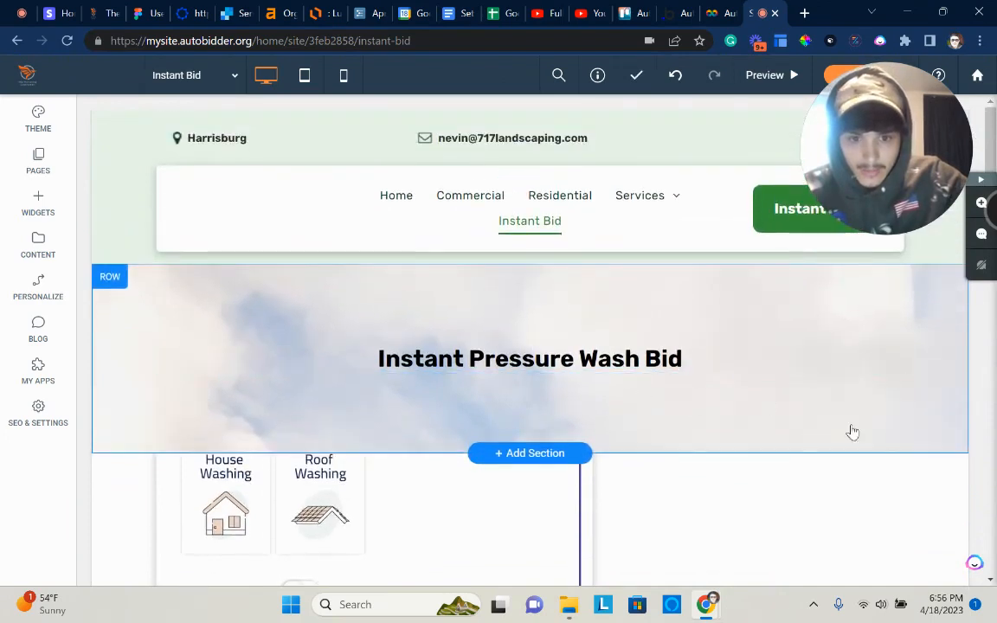
left_click_drag(830, 451, 835, 541)
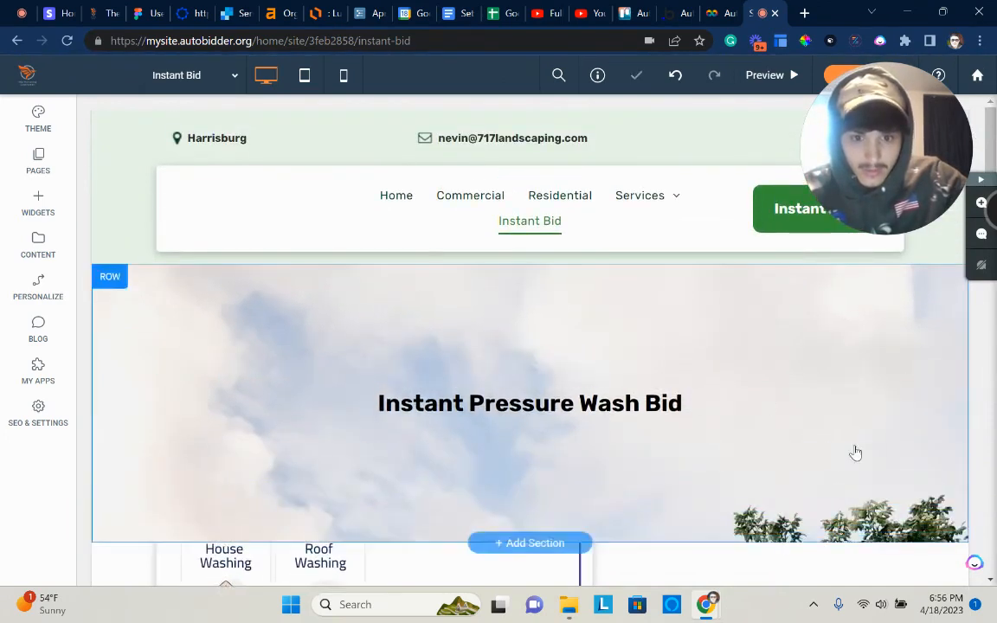
scroll(454, 308, "down", 1)
- Enlarge the 'Instant Pressure Wash Bid' heading to font size 48
triple_click(470, 324)
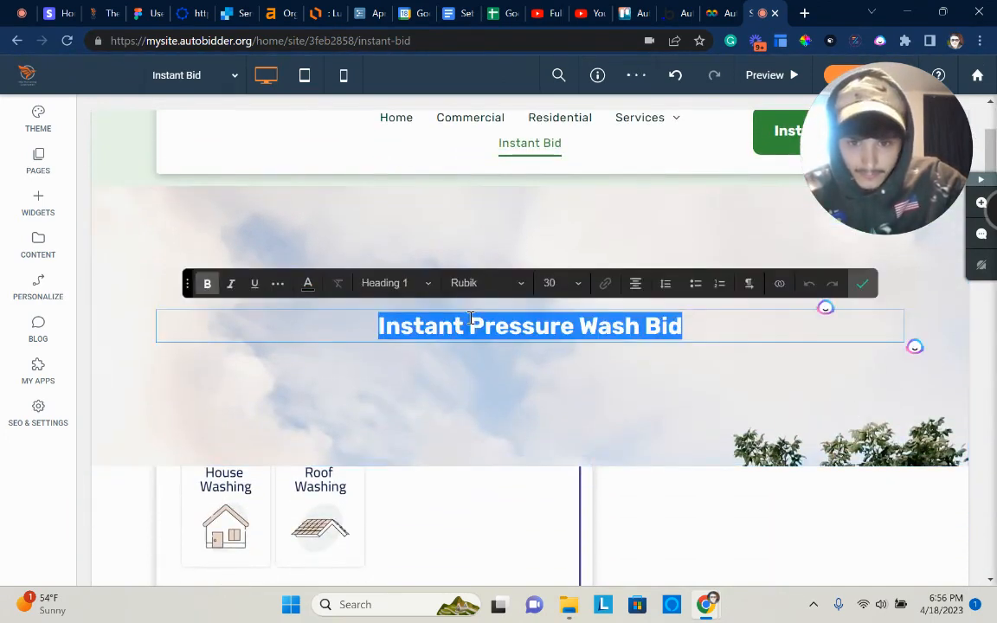
left_click(559, 286)
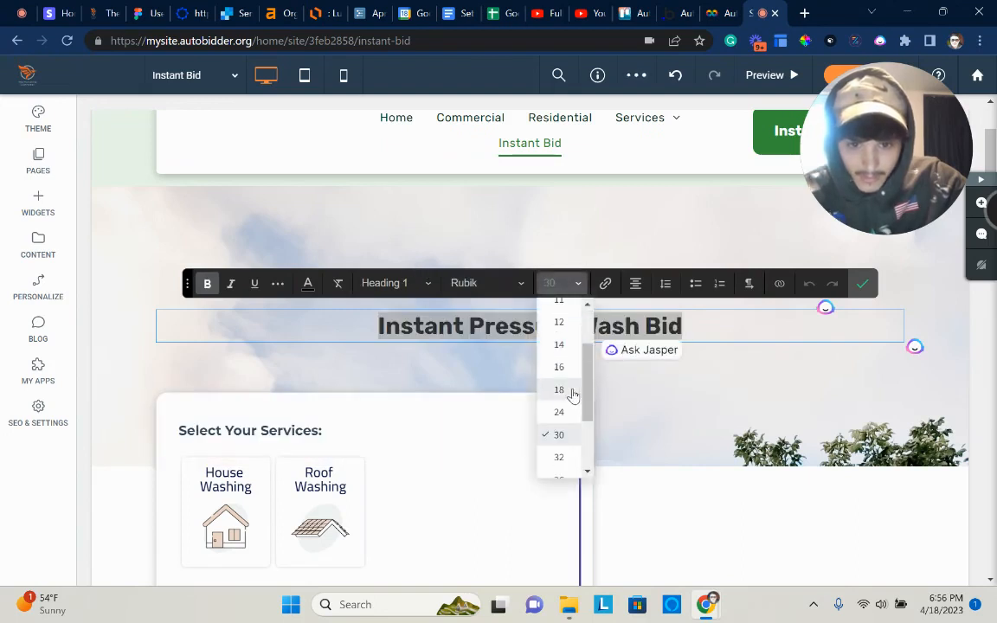
scroll(572, 394, "down", 3)
left_click(569, 437)
left_click(863, 283)
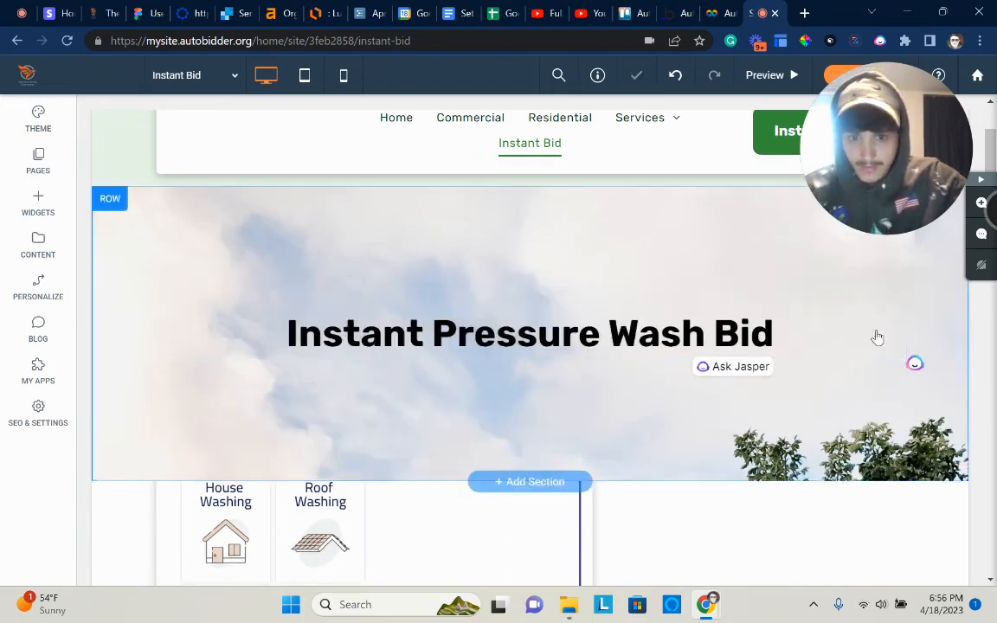
scroll(876, 337, "down", 3)
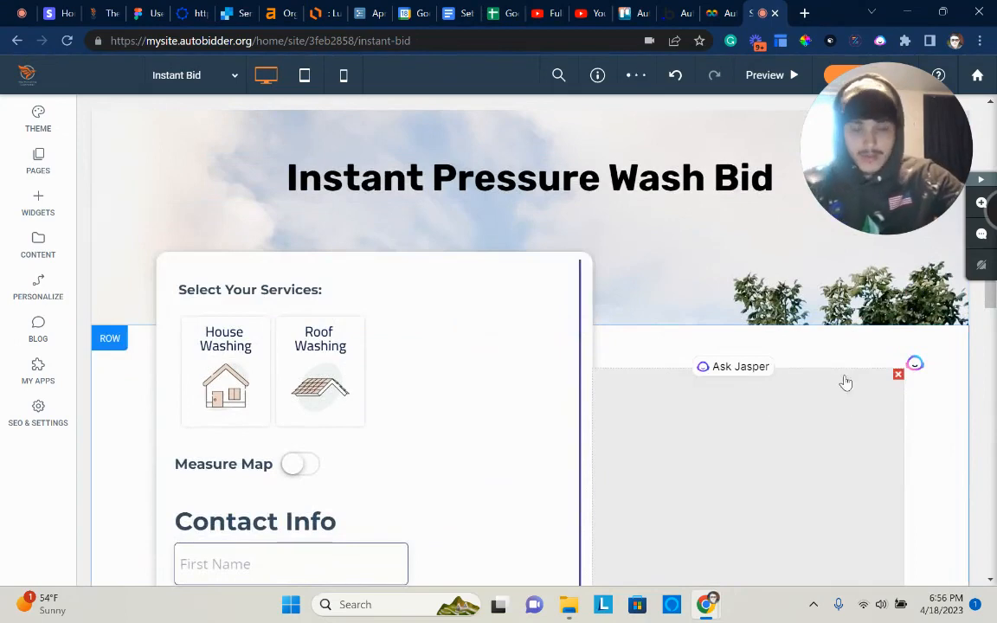
scroll(845, 382, "up", 5)
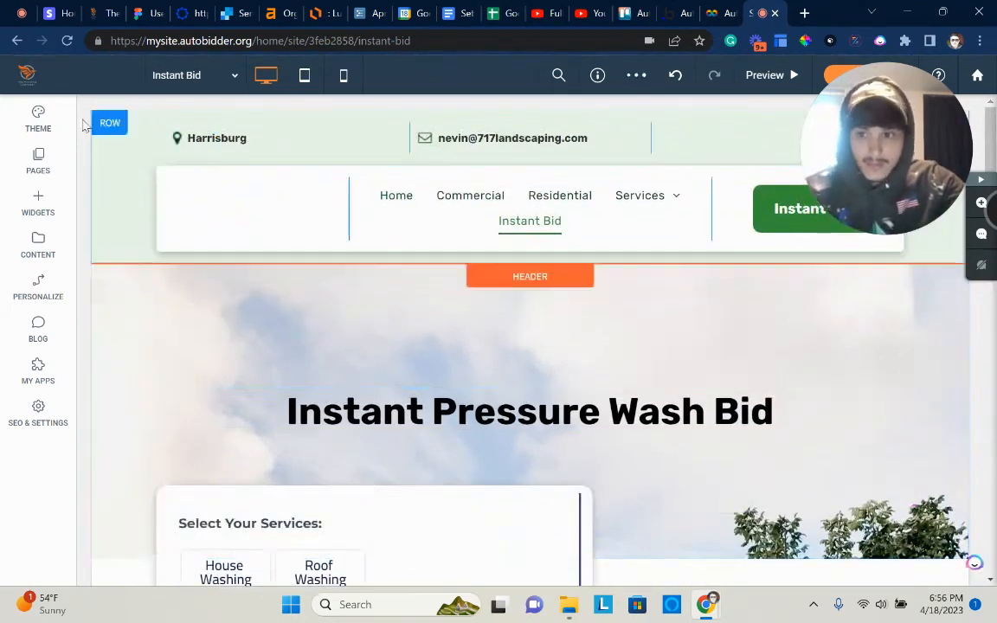
- Switch the editor to the Home page
left_click(38, 159)
left_click(158, 244)
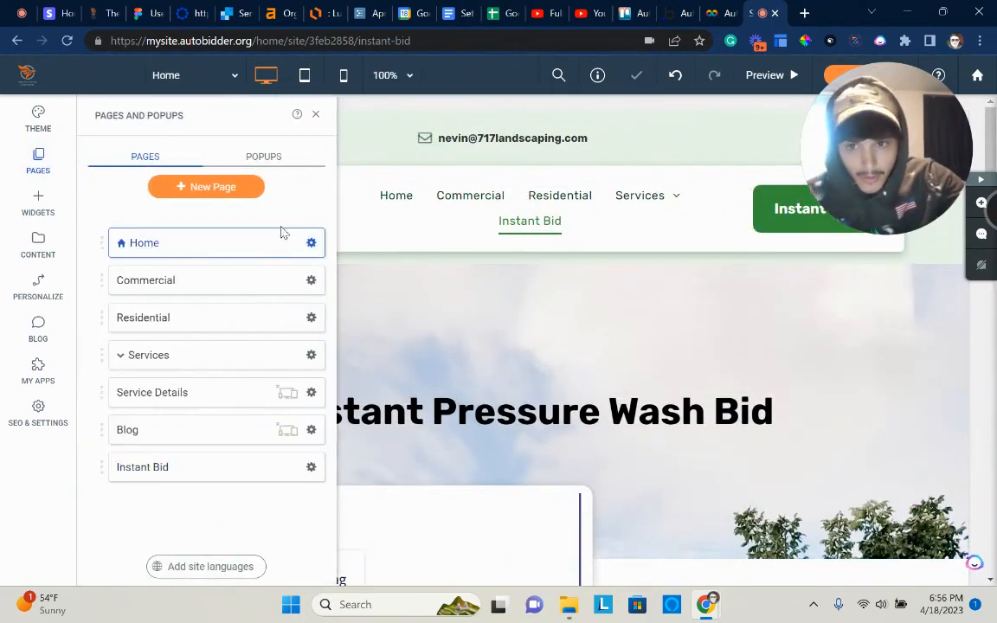
left_click(315, 116)
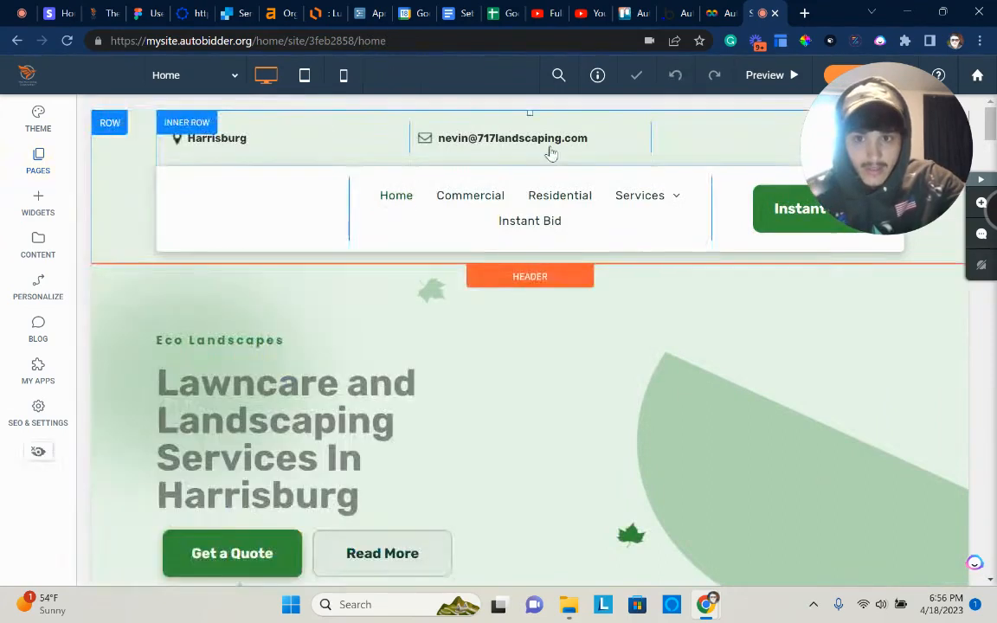
left_click_drag(884, 158, 101, 452)
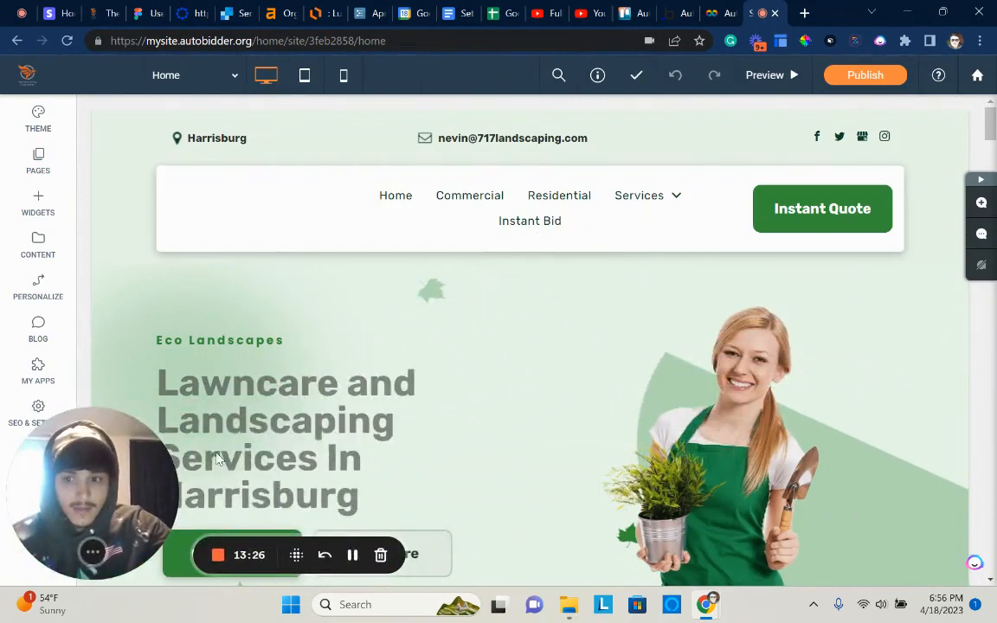
- Link the Instant Quote button to the existing Instant Bid page and preview the site
left_click(803, 216)
scroll(595, 270, "down", 1)
scroll(597, 342, "down", 5)
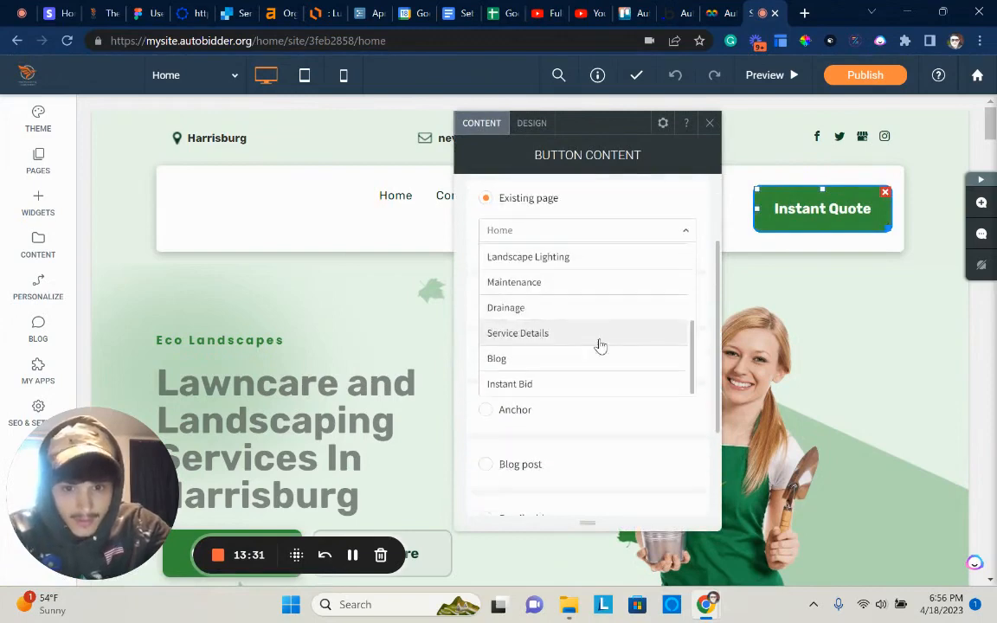
scroll(596, 345, "up", 2)
left_click(569, 399)
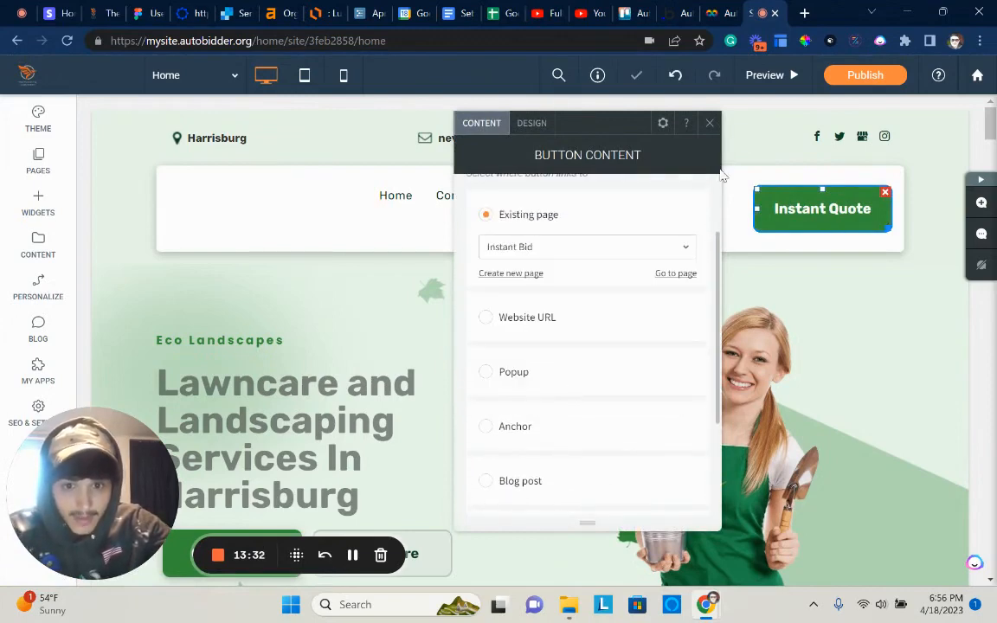
left_click(710, 124)
left_click(770, 75)
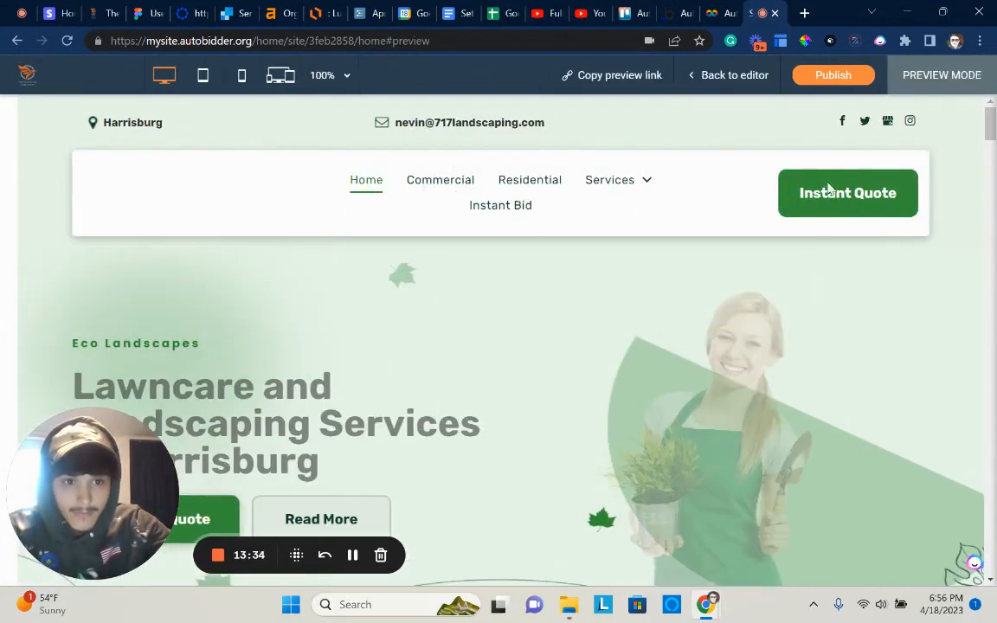
- Follow the Instant Quote button to the Instant Bid page and select House Washing and Roof Washing
left_click(834, 195)
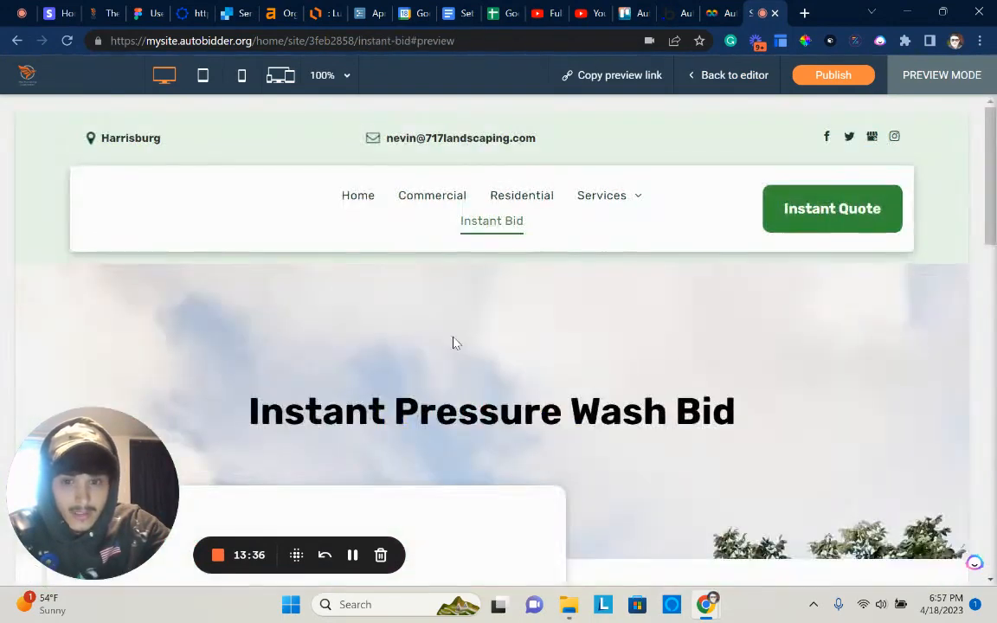
scroll(453, 343, "down", 7)
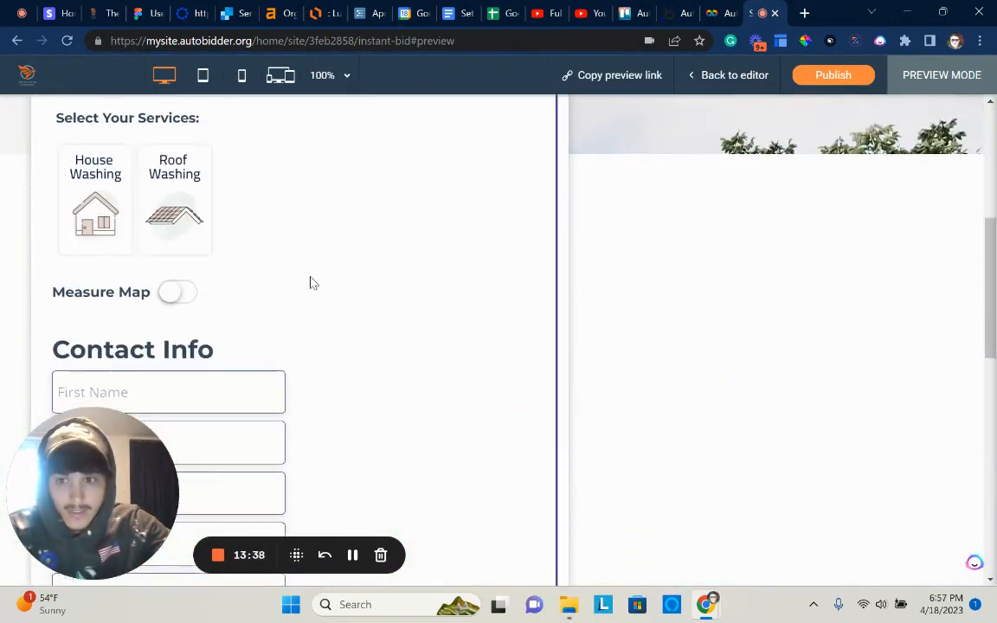
left_click(95, 203)
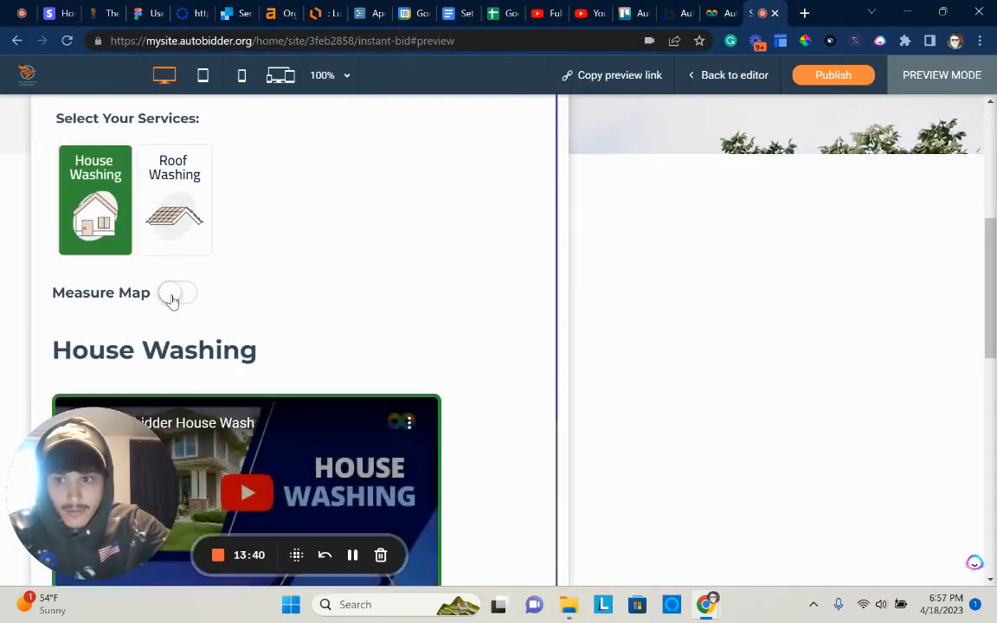
left_click(174, 212)
- Scroll the form to reveal the House Washing video and questions
left_click_drag(94, 489, 887, 439)
scroll(190, 352, "down", 3)
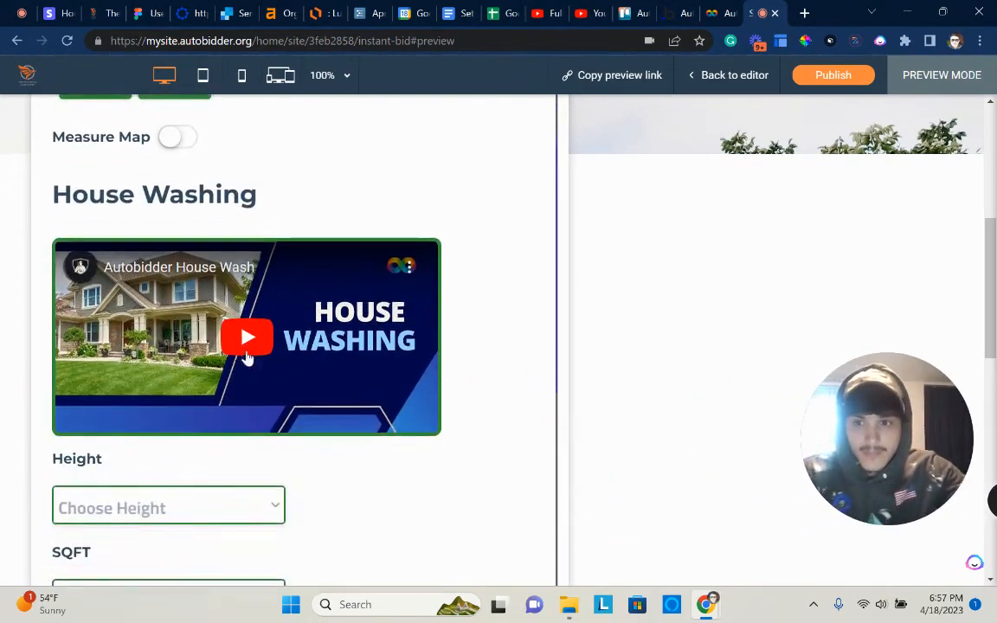
scroll(160, 160, "up", 3)
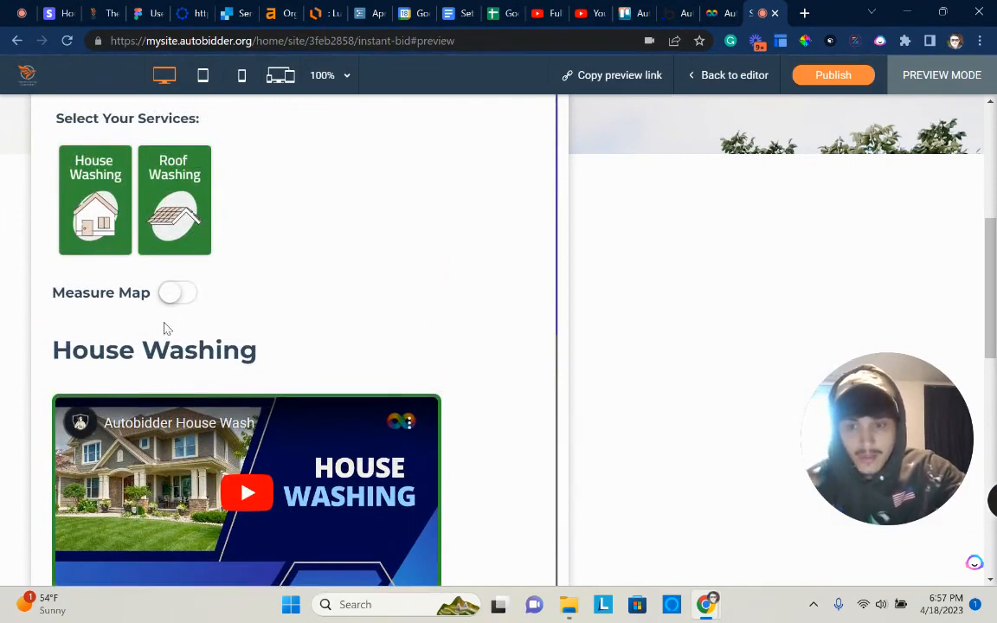
scroll(191, 322, "up", 2)
scroll(192, 319, "down", 2)
scroll(192, 320, "up", 2)
scroll(490, 251, "down", 3)
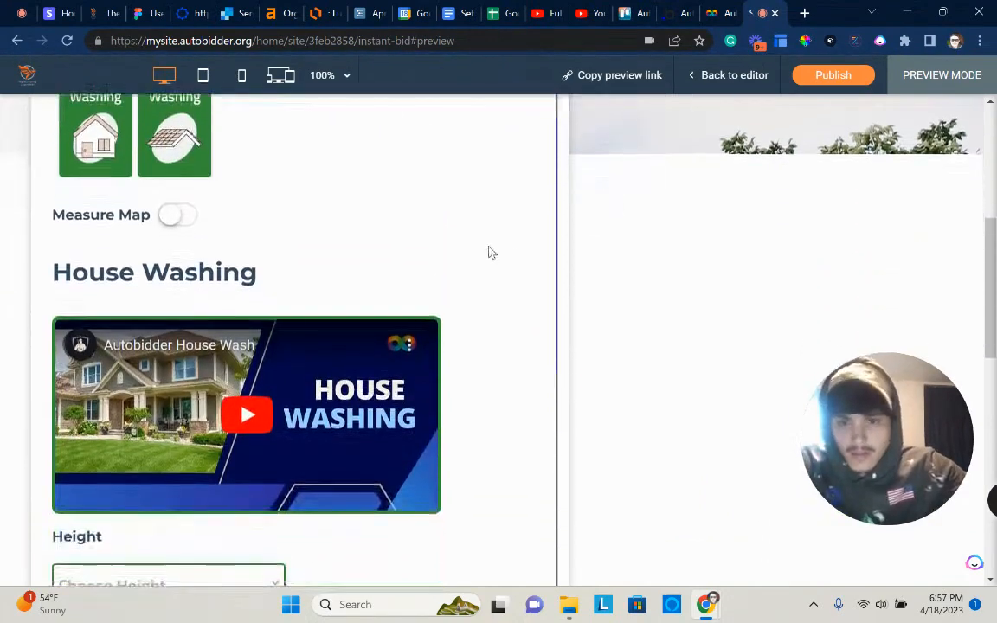
scroll(236, 305, "up", 1)
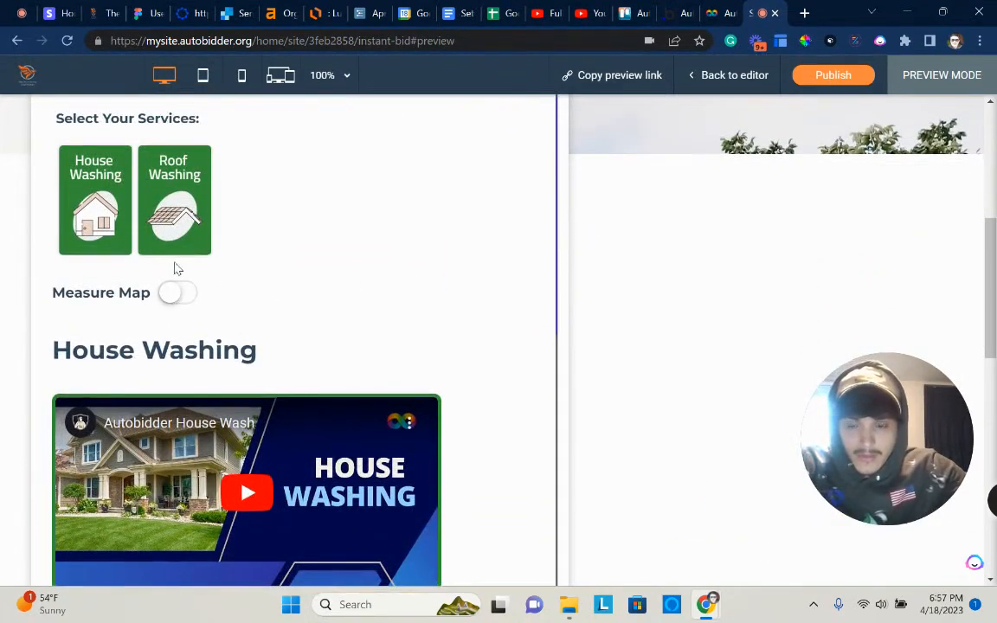
scroll(260, 320, "down", 3)
- Choose 2 Story as the house height and select the square footage field
left_click(151, 352)
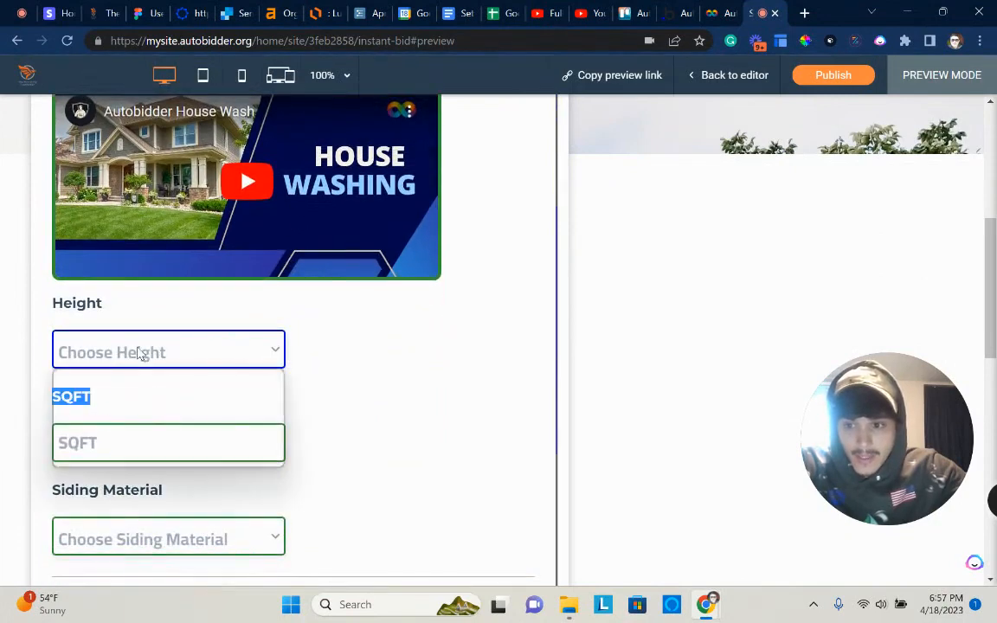
left_click(129, 426)
scroll(200, 334, "down", 2)
left_click(149, 285)
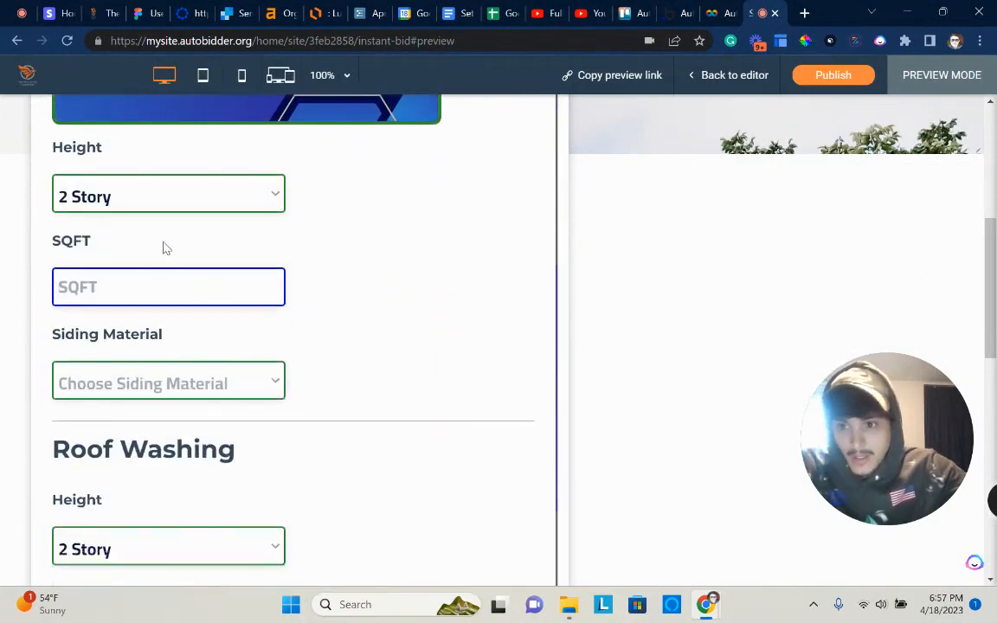
scroll(169, 250, "up", 4)
- Turn Measure Map on to show the map, then switch it off again
left_click(173, 221)
scroll(199, 251, "down", 1)
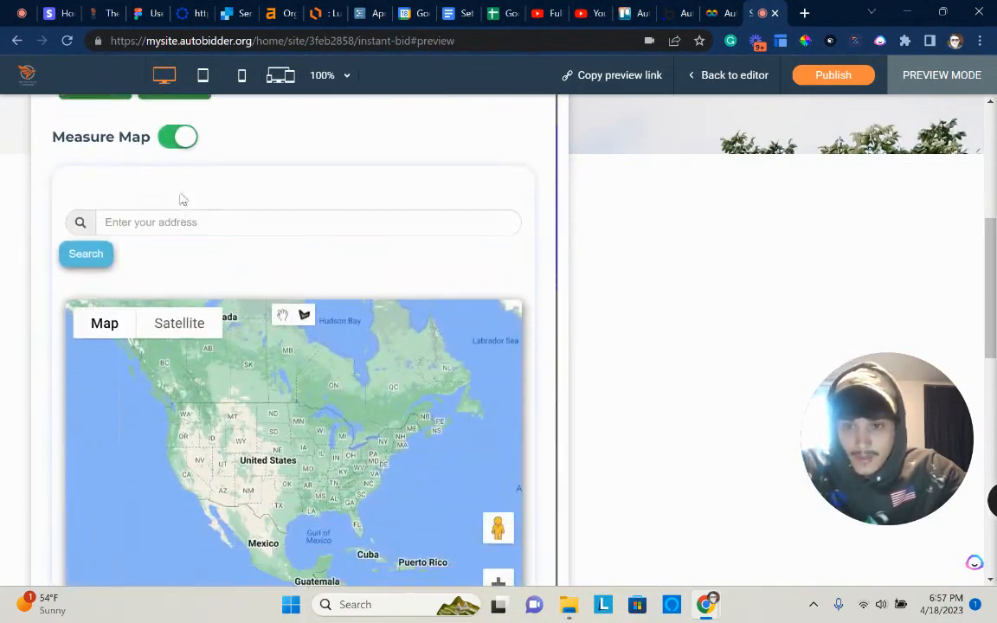
left_click(178, 138)
scroll(186, 251, "down", 1)
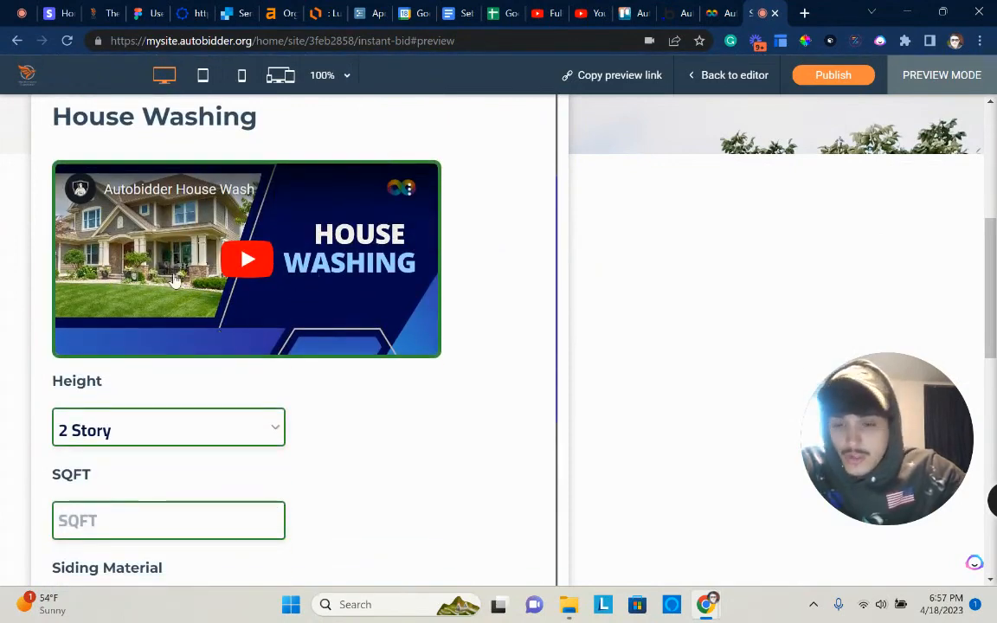
scroll(244, 278, "up", 2)
right_click(279, 240)
left_click(232, 247)
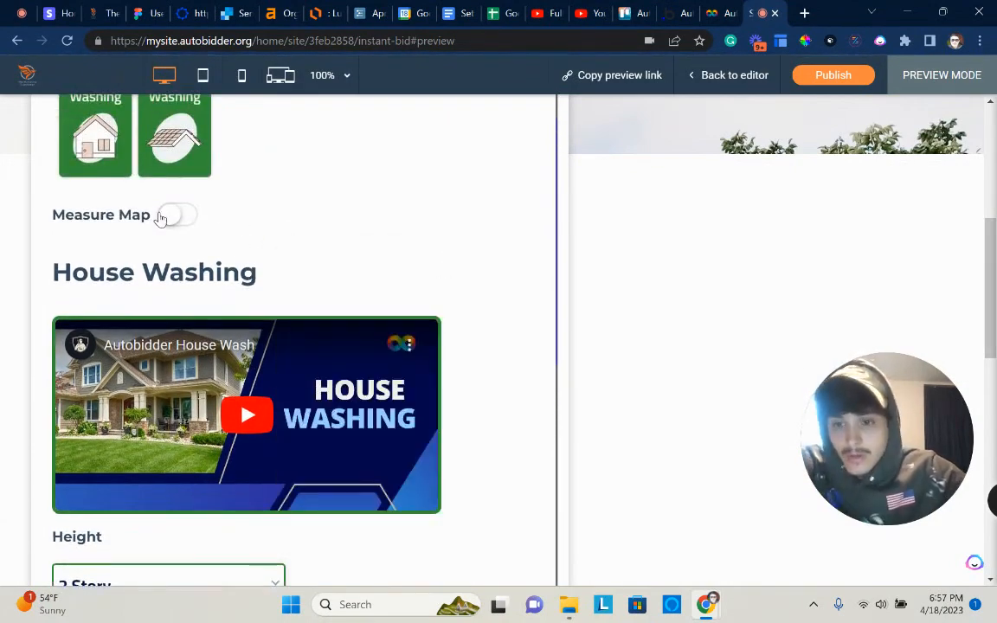
- Enable Measure Map once more and disable it after viewing
left_click(164, 216)
scroll(234, 247, "down", 3)
scroll(236, 260, "up", 2)
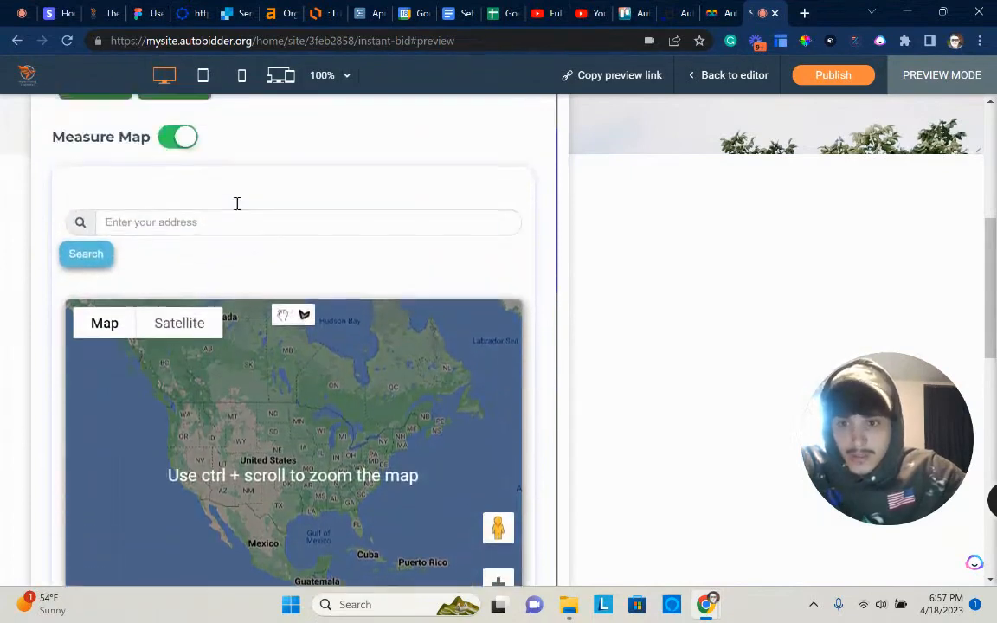
scroll(236, 204, "down", 1)
scroll(186, 199, "up", 2)
left_click(185, 215)
scroll(198, 203, "down", 4)
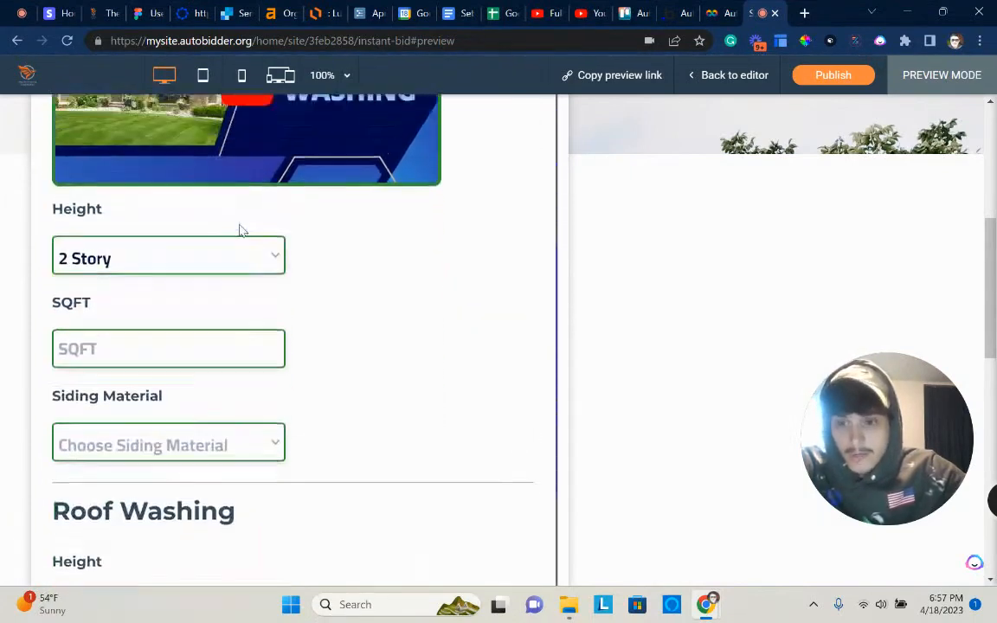
scroll(233, 251, "down", 2)
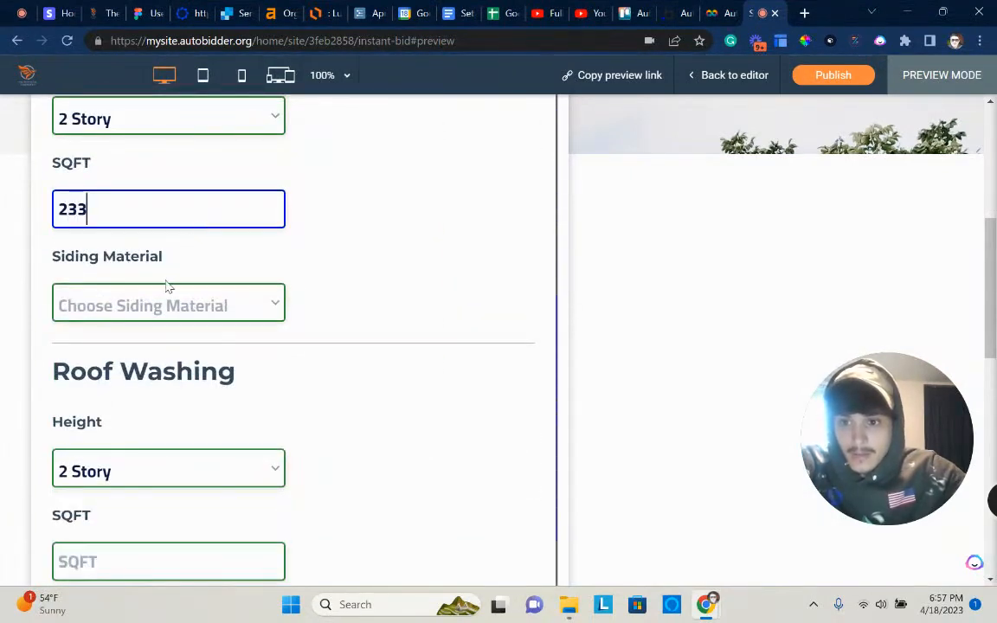
- Enter 2,333 as the square footage and choose Vinyl siding
type("3")
left_click(149, 303)
left_click(140, 344)
scroll(149, 343, "down", 5)
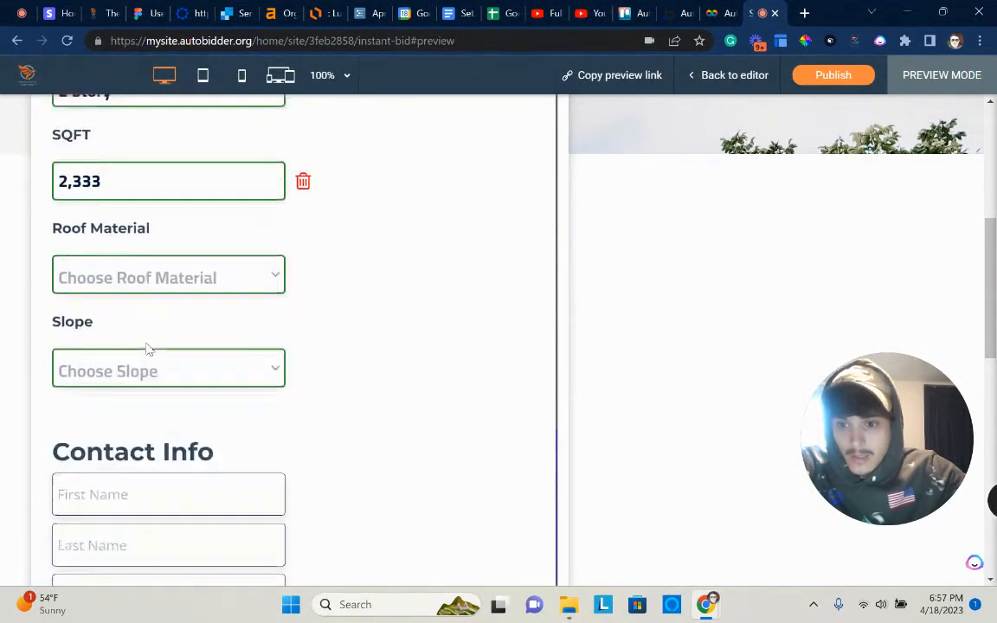
scroll(138, 286, "down", 1)
- Set the roof material to Metal and the roof slope to Medium
left_click(130, 203)
scroll(130, 251, "up", 1)
left_click(123, 272)
left_click(114, 330)
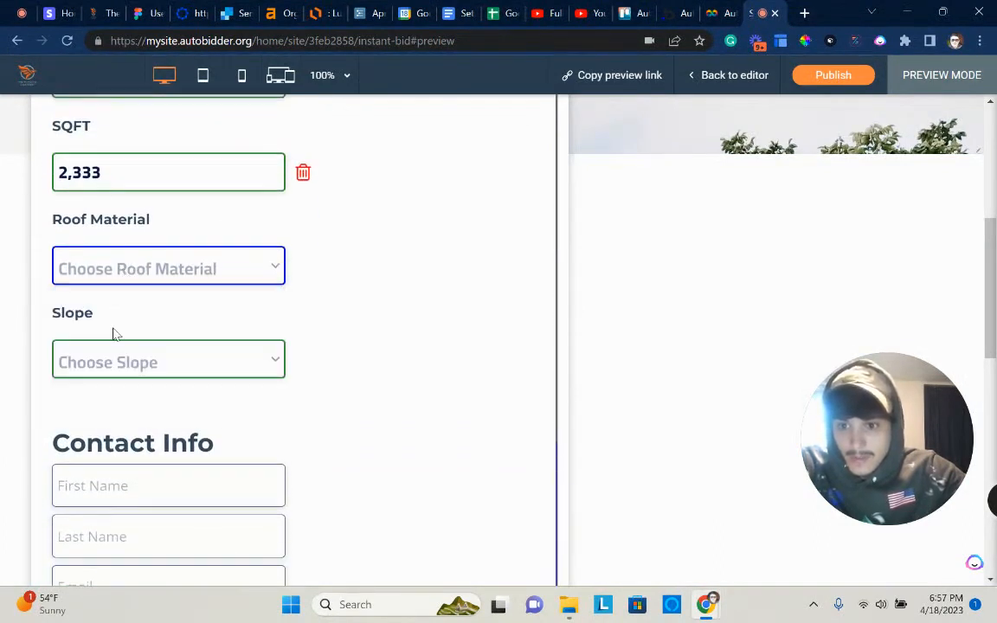
scroll(116, 325, "down", 1)
left_click(117, 298)
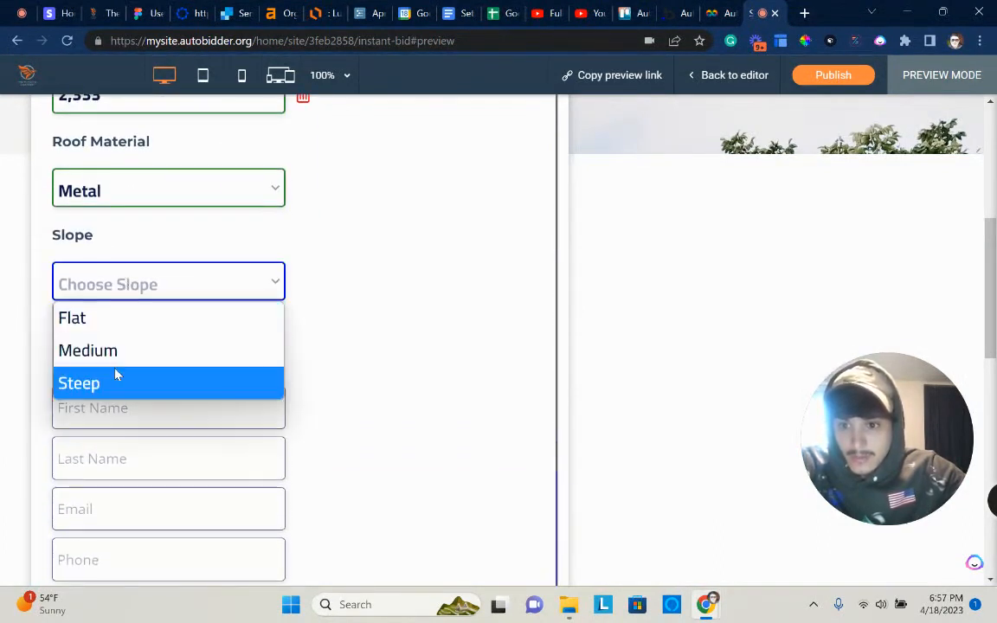
left_click(109, 350)
scroll(127, 230, "down", 1)
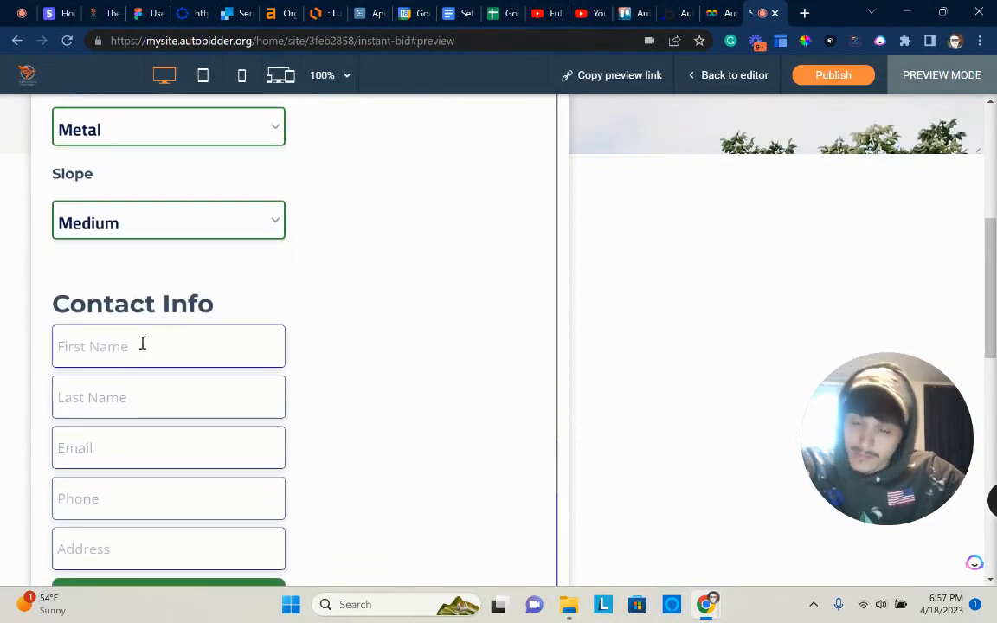
- Fill in the contact details and get the price: $699.9, $1683.26, $2,144.84 bundle
scroll(164, 329, "down", 1)
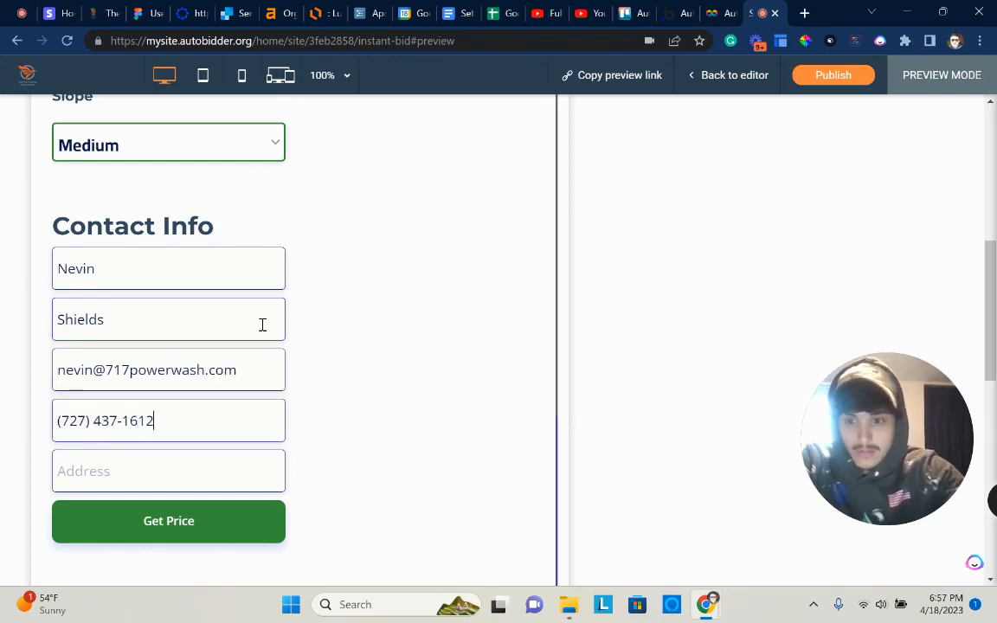
type("dsedwe")
left_click(183, 524)
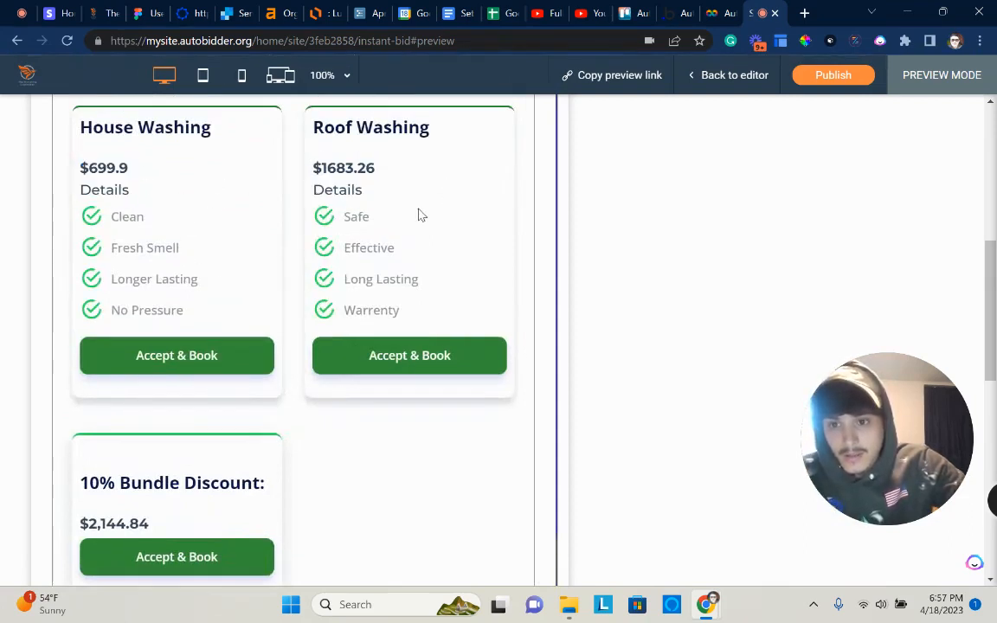
- Turn Add Images on, cancel the file browser without uploading, and turn it off
scroll(351, 450, "down", 1)
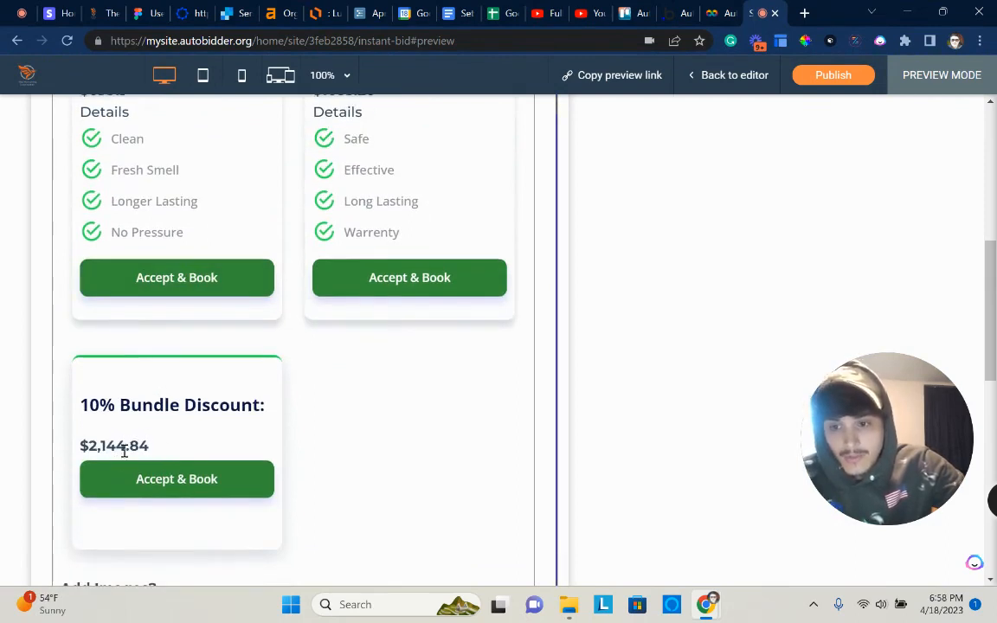
scroll(130, 442, "down", 5)
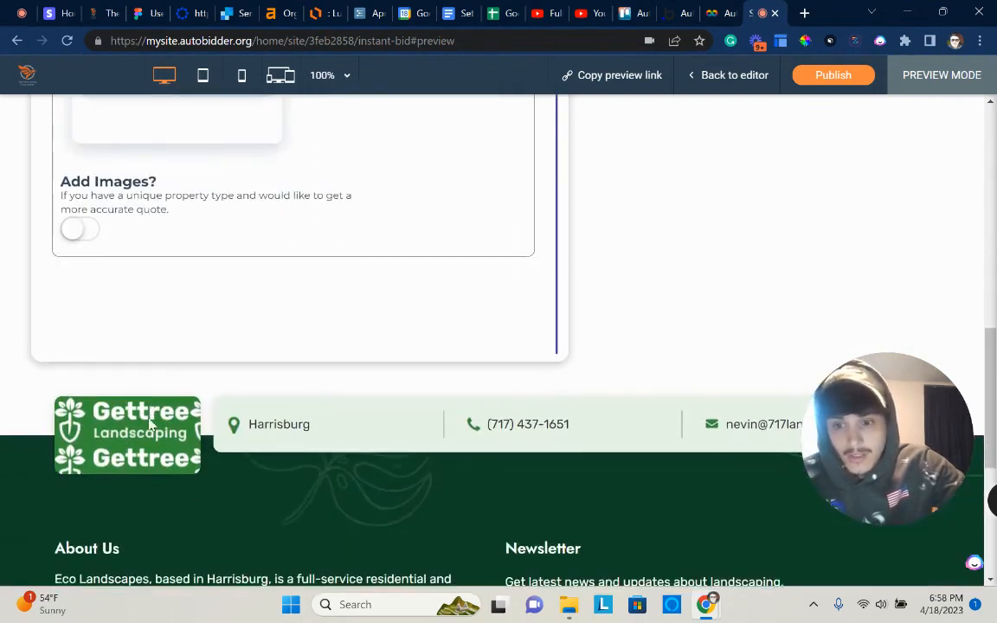
scroll(211, 360, "up", 1)
scroll(130, 363, "down", 1)
scroll(104, 374, "up", 2)
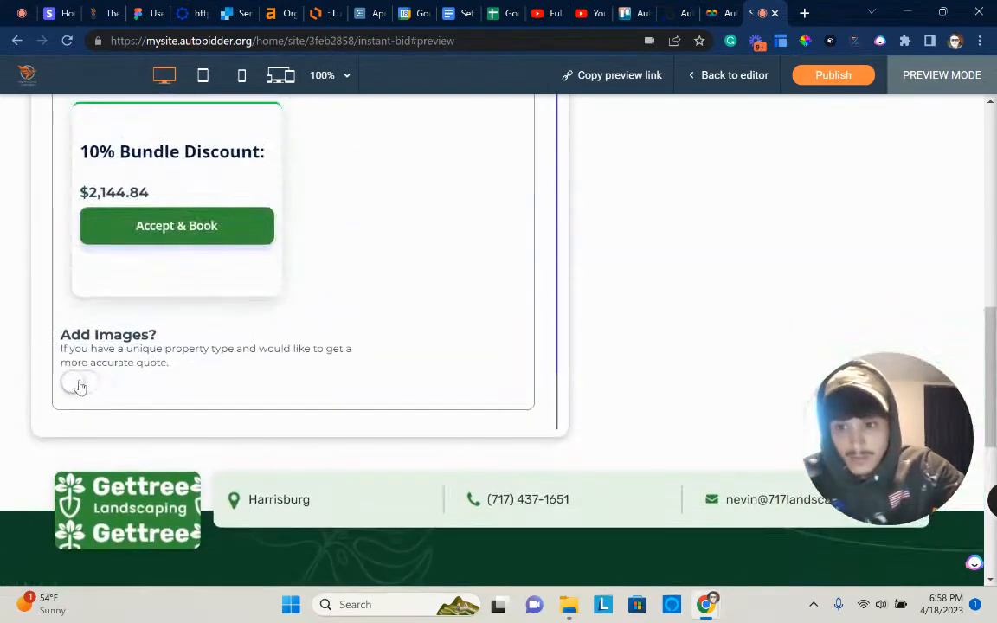
left_click(78, 386)
scroll(173, 344, "down", 2)
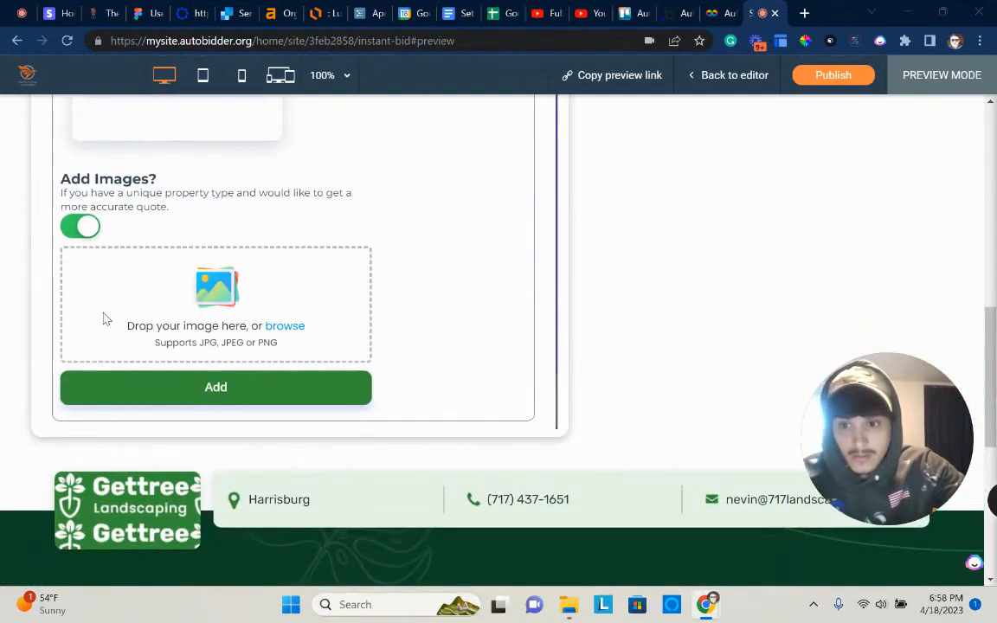
left_click(215, 307)
left_click(609, 50)
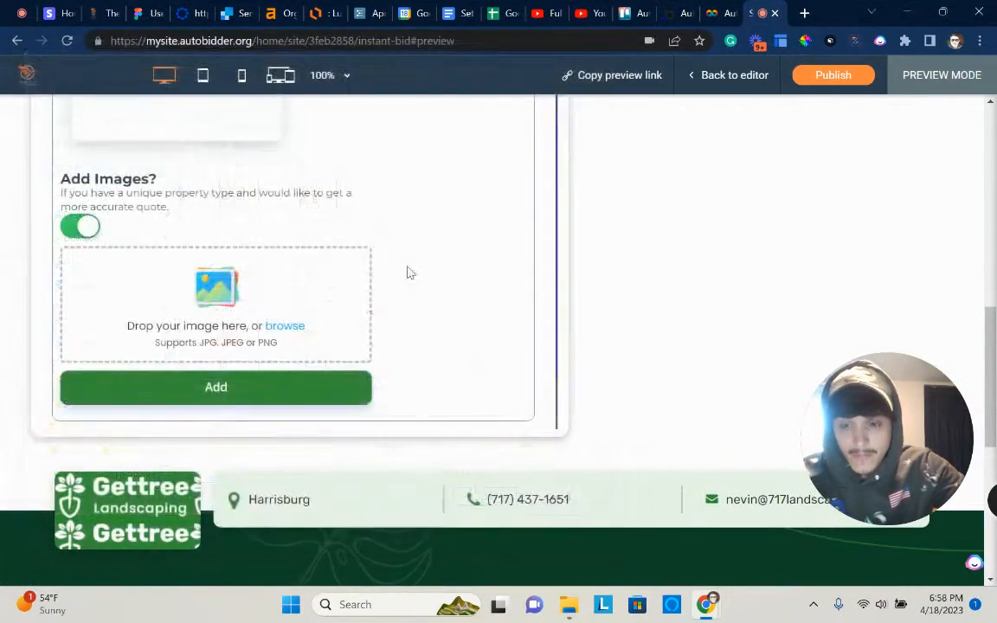
left_click(93, 226)
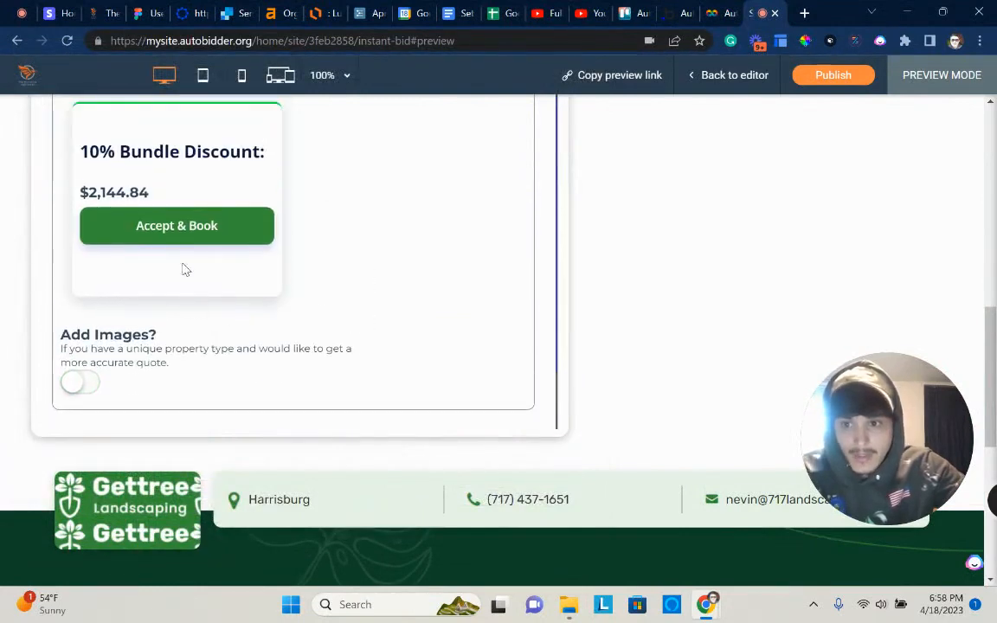
- Accept and book the 10% Bundle Discount quote of $2,144.84
left_click(188, 233)
scroll(260, 294, "up", 4)
scroll(216, 364, "up", 2)
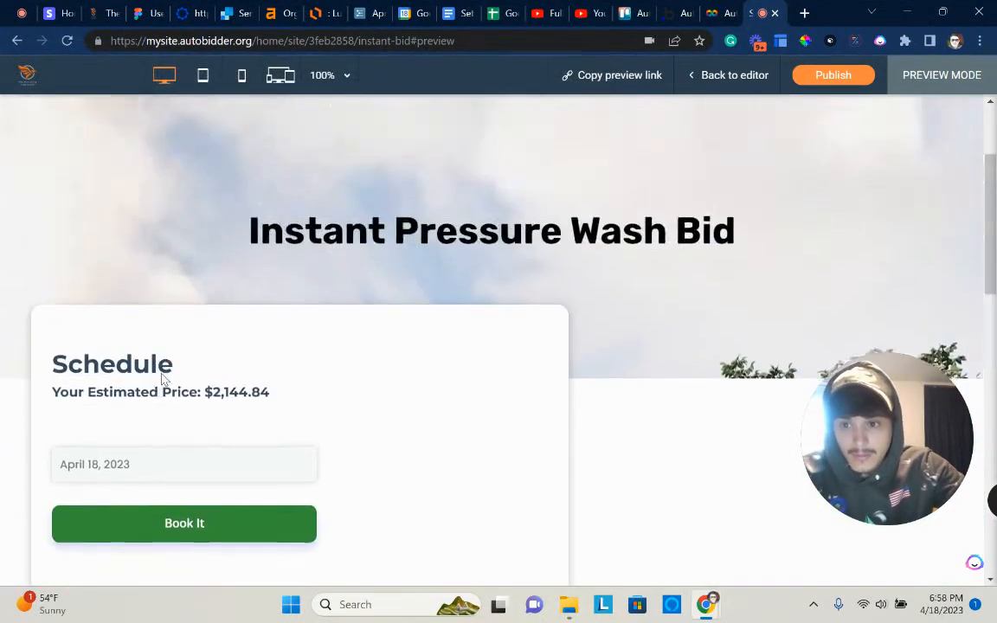
- Book the April 18, 2023 job, reaching the Thank You screen showing 2,144.84
scroll(162, 378, "down", 1)
left_click(160, 459)
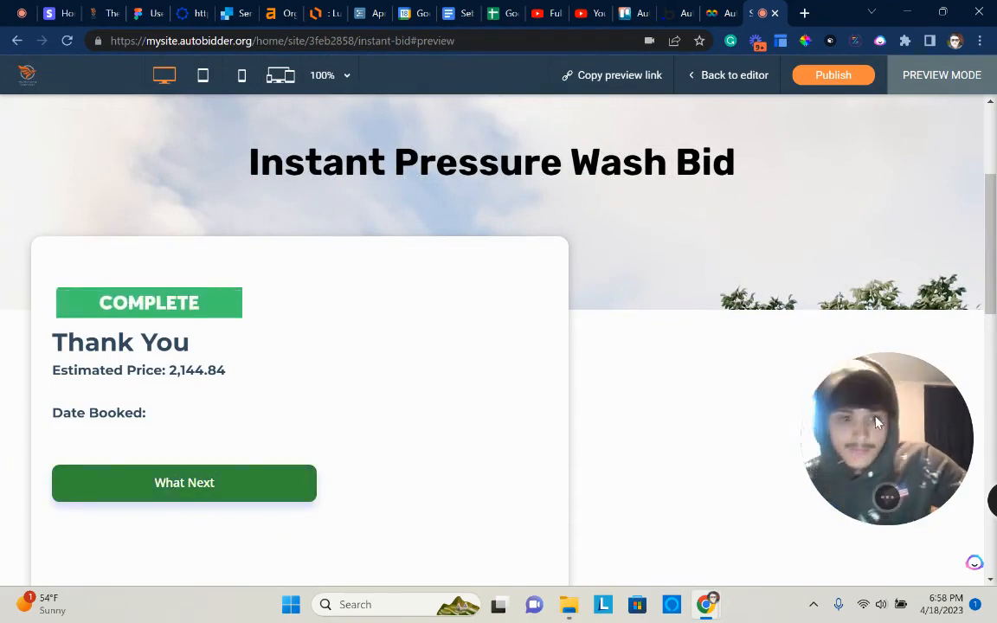
left_click_drag(883, 457, 708, 512)
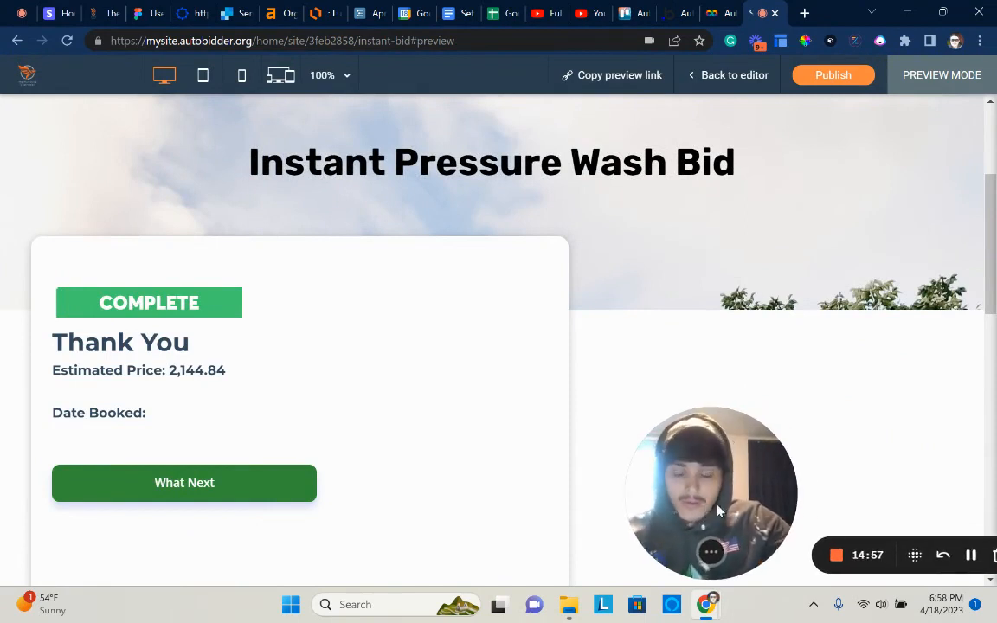